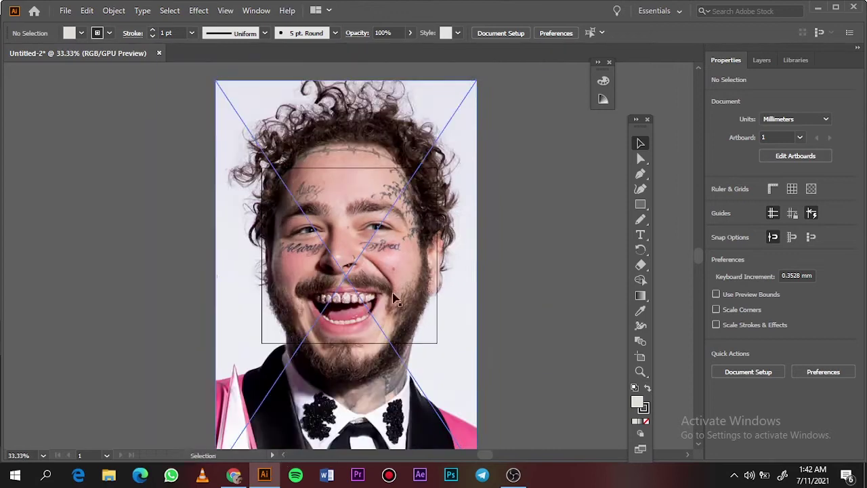
Scale and position the placed portrait photo so it fills the artboard
click(397, 300)
drag(474, 56, 358, 261)
drag(285, 352, 350, 268)
mouse_move(436, 168)
mouse_down()
mouse_move(406, 191)
mouse_move(409, 174)
mouse_up()
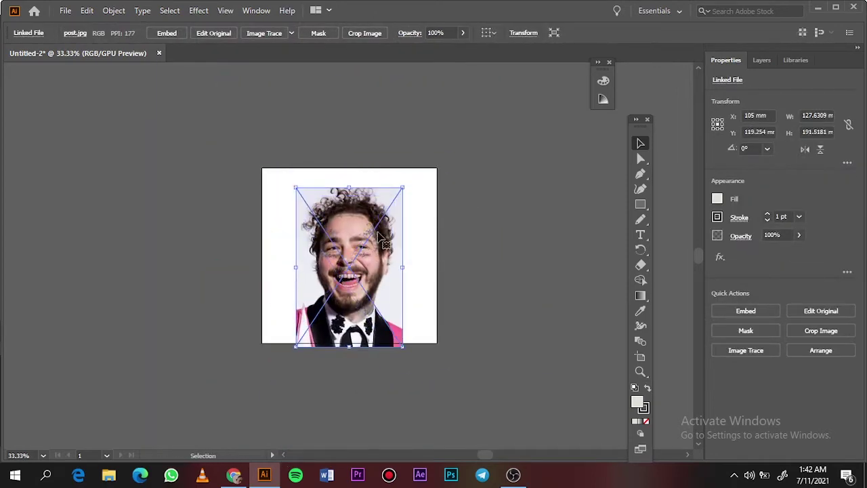
key(ctrl+0)
click(559, 314)
Recheck the photo's fit, show the Layers panel and open the fill colour picker
click(443, 291)
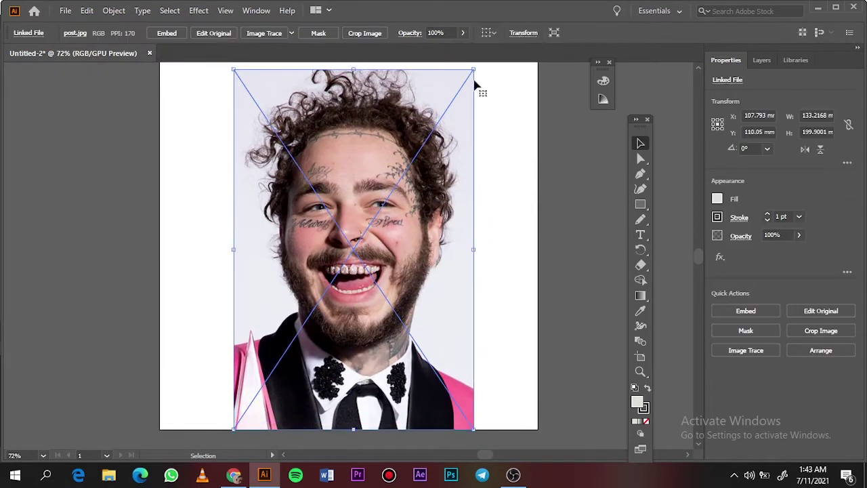
click(562, 187)
click(762, 60)
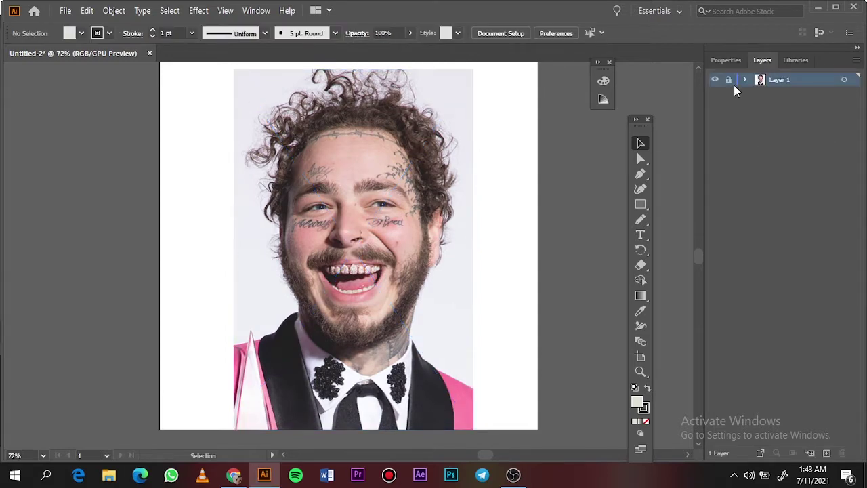
double_click(637, 402)
Draw a black (000000) ellipse and add it to the Brushes panel as a new brush
text(000000)
click(790, 72)
key(l)
scroll(406, 271, up, 5)
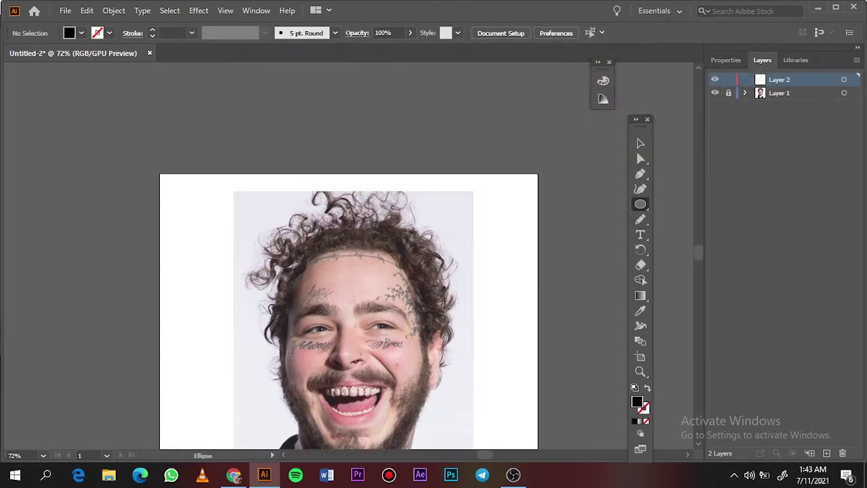
drag(160, 169, 551, 168)
scroll(377, 68, up, 10)
key(F5)
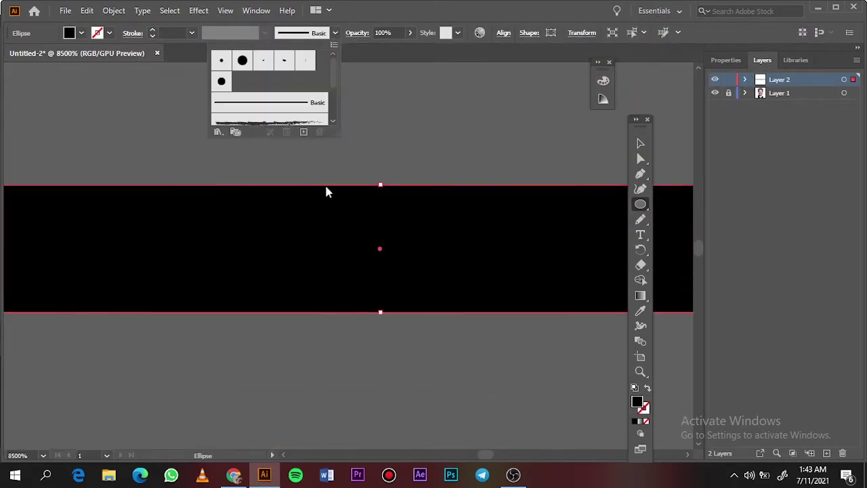
drag(325, 183, 271, 101)
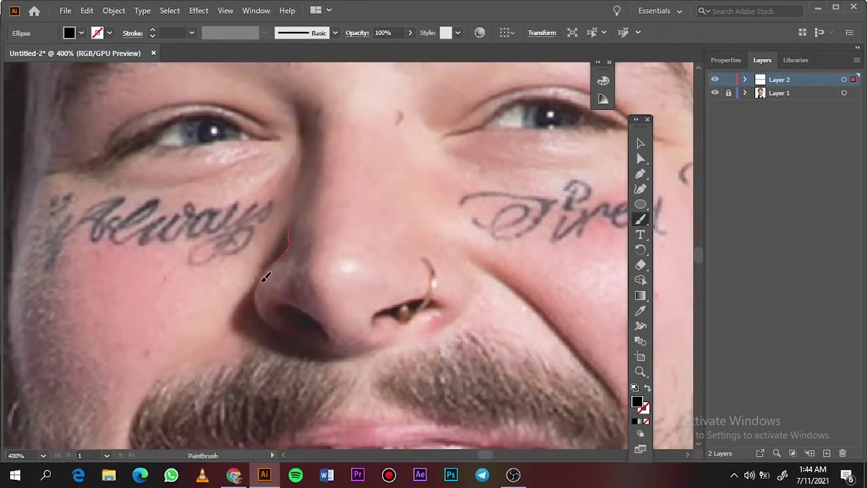
Trace the nose's left side, bridge, tip curve and both nostrils with brush strokes
drag(264, 278, 290, 332)
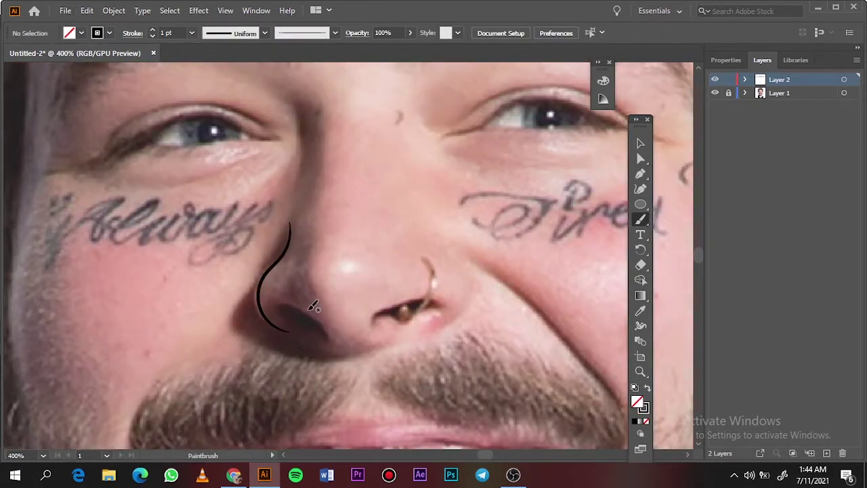
drag(309, 182, 293, 95)
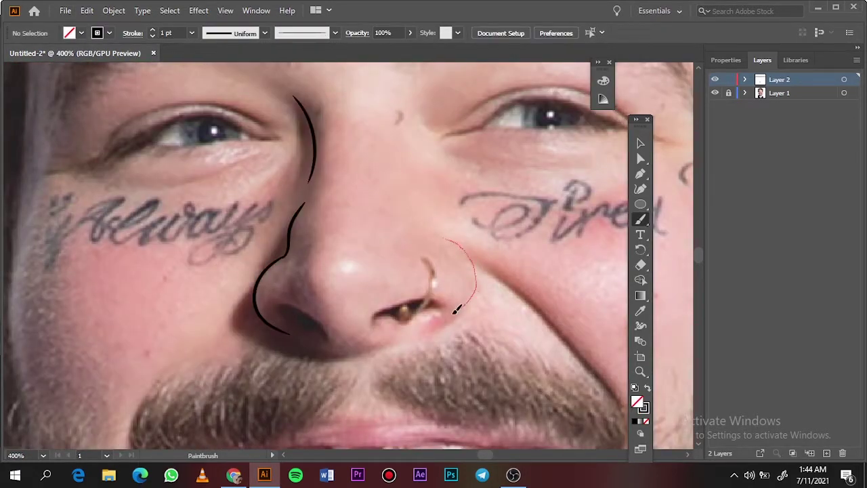
drag(455, 308, 426, 334)
key(ctrl+plus)
drag(269, 337, 491, 323)
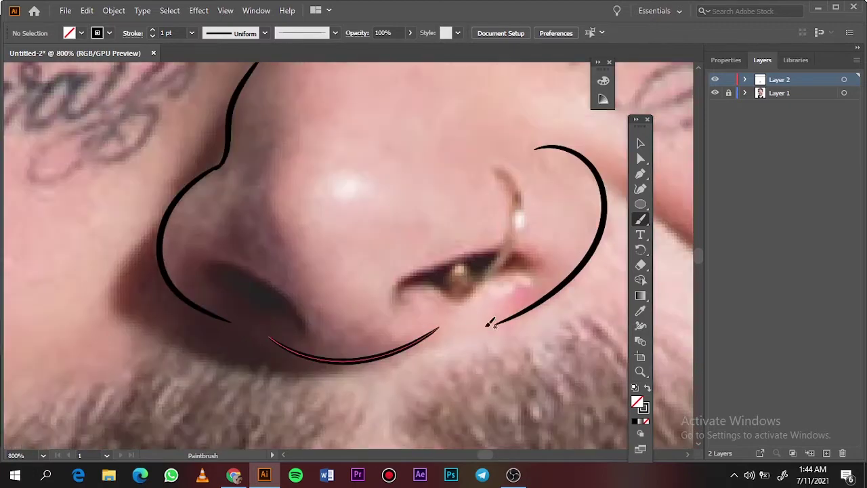
drag(229, 256, 228, 298)
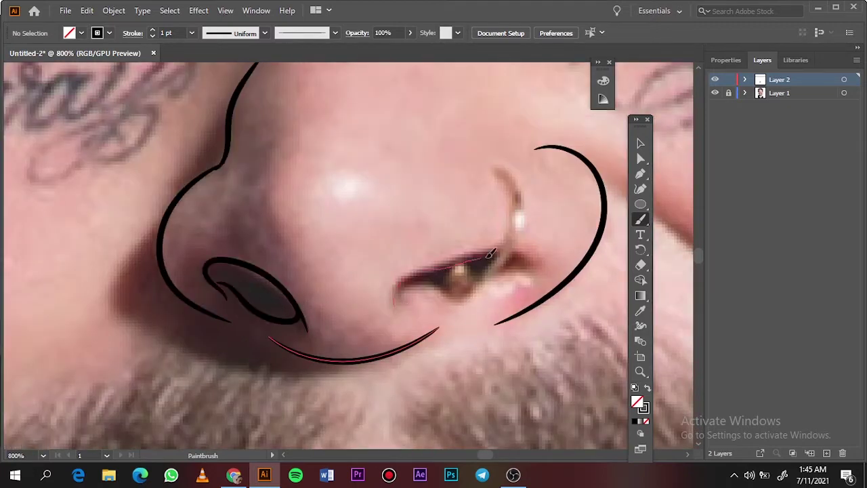
drag(491, 254, 498, 253)
drag(513, 254, 534, 278)
Trace the nose ring's outer and inner edges and the smile line down the right cheek
drag(528, 215, 495, 165)
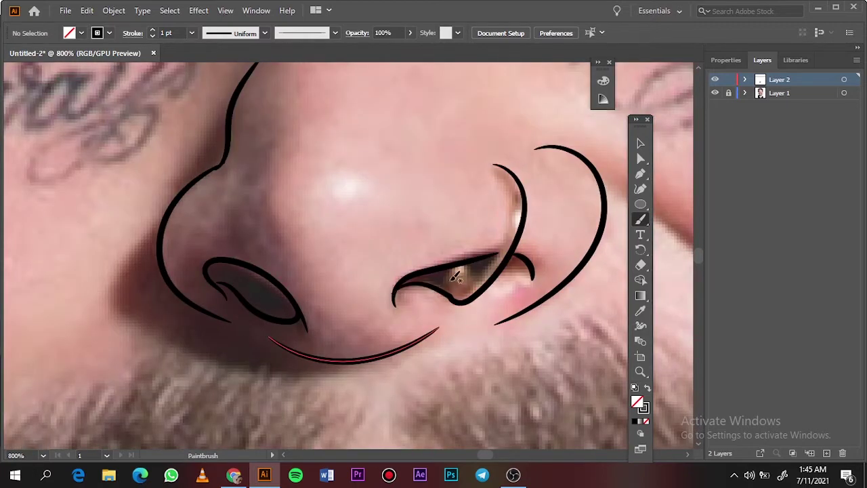
drag(468, 291, 520, 224)
scroll(535, 271, down, 4)
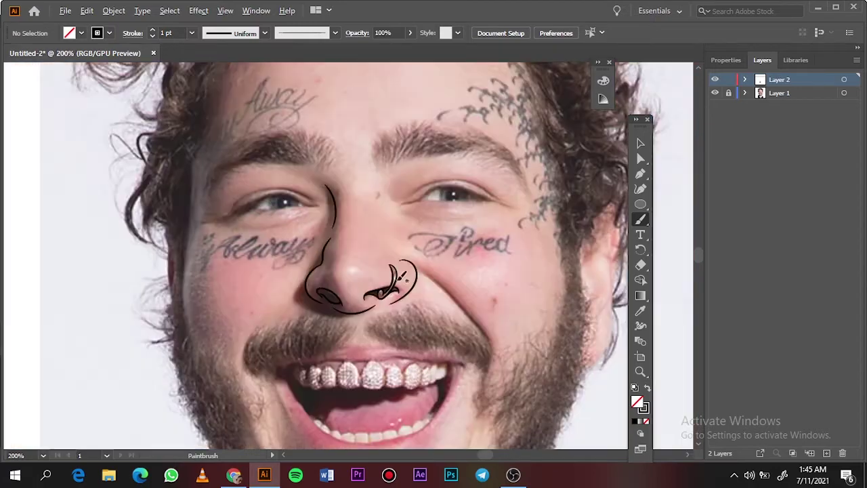
scroll(271, 262, up, 3)
scroll(326, 237, right, 3)
drag(355, 221, 481, 386)
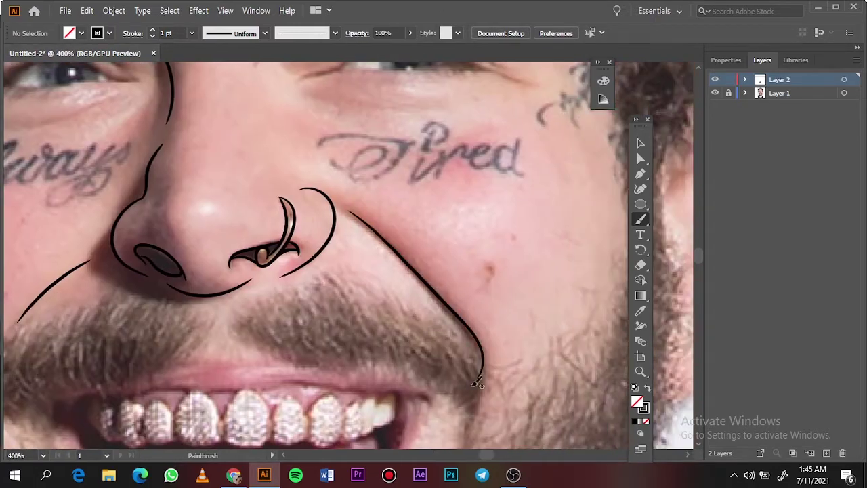
scroll(433, 291, down, 3)
Set the stroke weight to 2 pt and trace the lettering under the right eye
scroll(420, 271, up, 3)
click(192, 33)
click(203, 106)
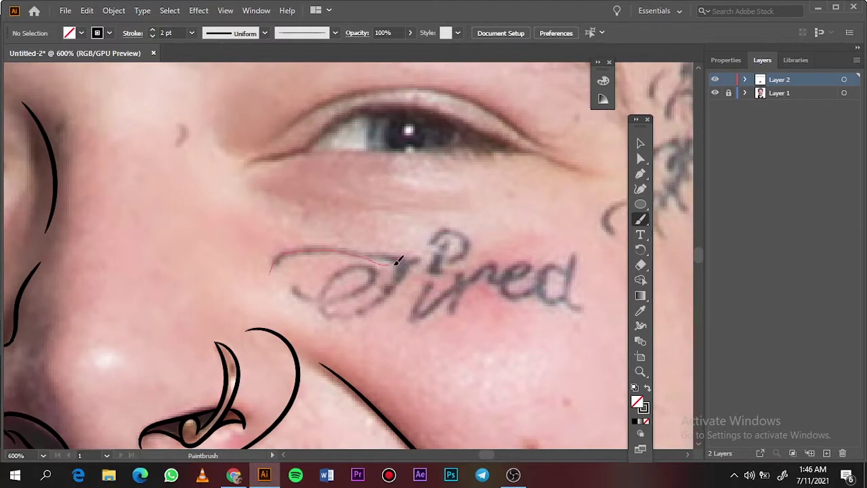
mouse_move(398, 261)
mouse_down()
mouse_move(474, 256)
mouse_move(573, 284)
mouse_up()
scroll(569, 285, down, 3)
scroll(180, 305, up, 3)
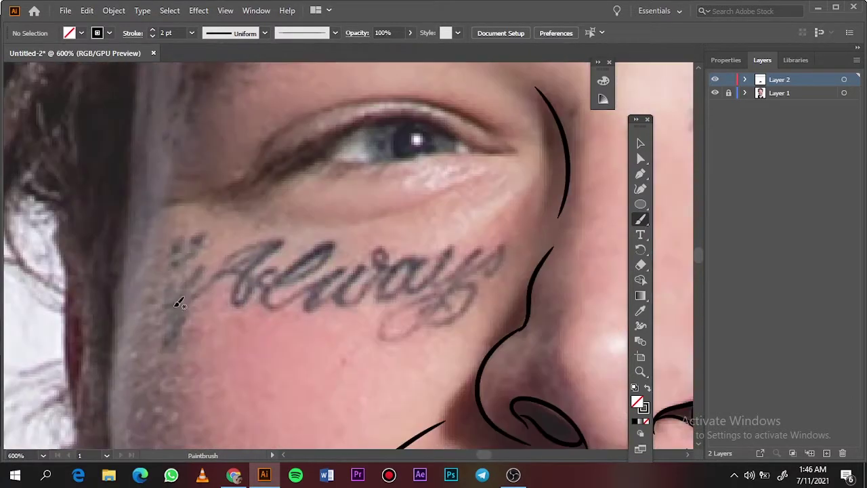
Trace the smiley mark at the start of Always with two star-shaped eyes
drag(176, 263, 197, 240)
key(ctrl+z)
scroll(180, 250, up, 2)
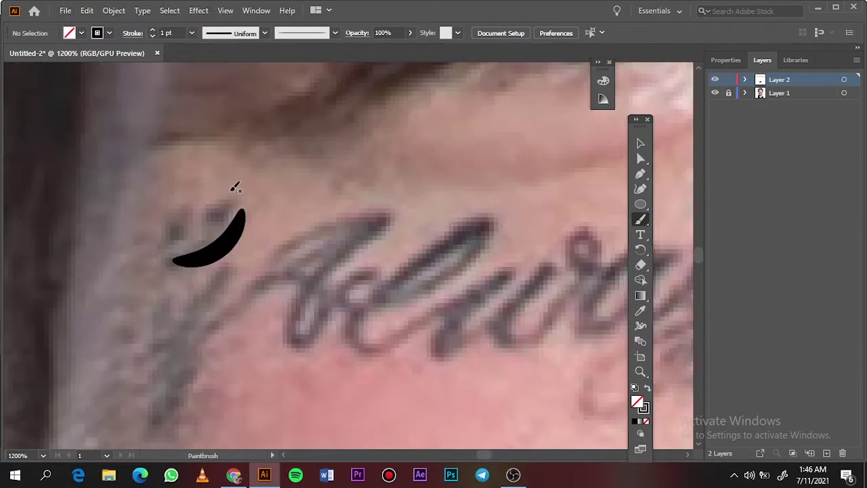
drag(211, 202, 228, 218)
mouse_move(173, 218)
mouse_down()
mouse_move(186, 234)
mouse_move(181, 213)
mouse_up()
scroll(212, 305, down, 3)
Draw a solid black pencil mark below the smiley, then restore black stroke with no fill
click(647, 387)
key(n)
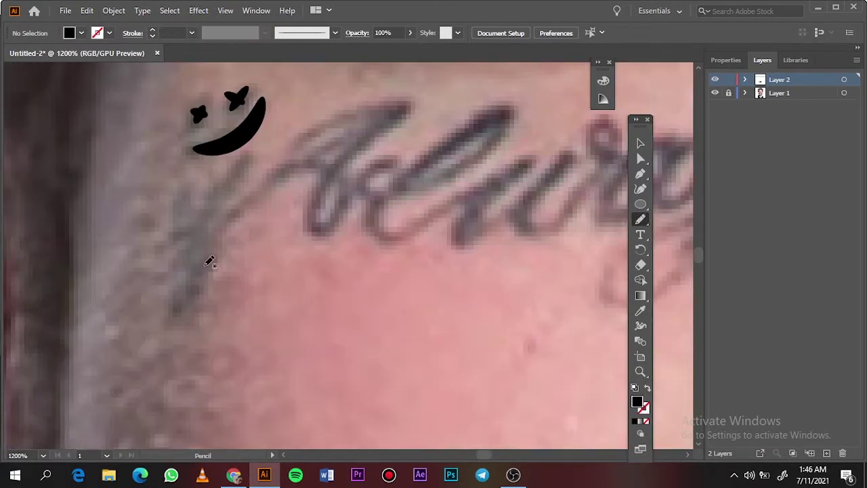
drag(194, 312, 170, 318)
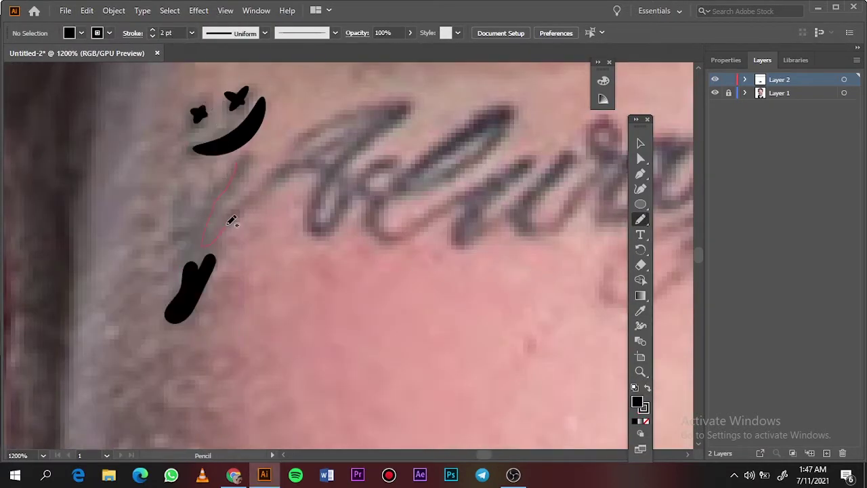
drag(232, 220, 346, 175)
key(ctrl+z)
click(192, 32)
click(203, 78)
key(b)
Trace the tattoo's stem and the letters of Always with its rising tail
mouse_move(206, 240)
mouse_down()
mouse_move(347, 174)
mouse_move(350, 153)
mouse_move(405, 101)
mouse_move(292, 159)
mouse_move(203, 254)
mouse_up()
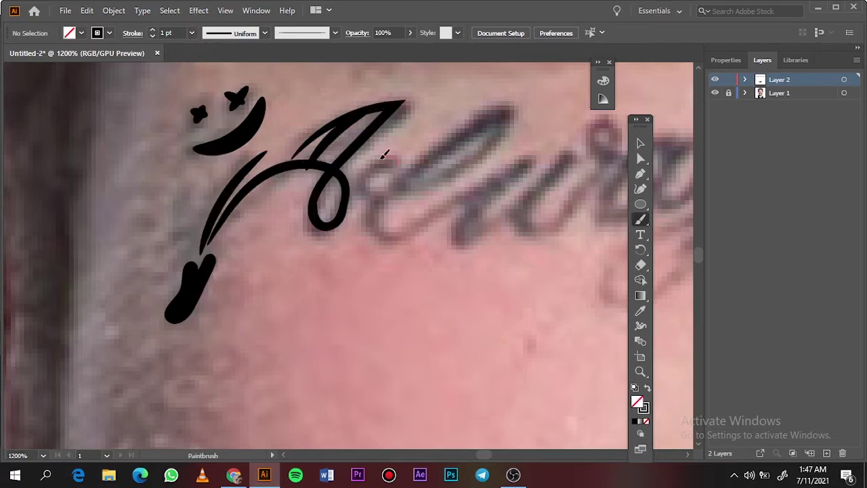
drag(353, 173, 499, 170)
scroll(499, 170, right, 5)
drag(218, 160, 271, 154)
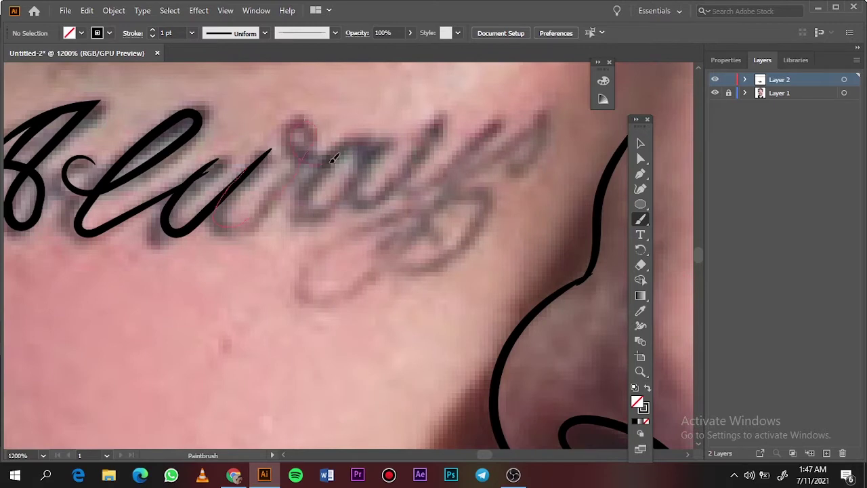
mouse_move(332, 159)
mouse_down()
mouse_move(372, 155)
mouse_move(383, 178)
mouse_move(482, 138)
mouse_up()
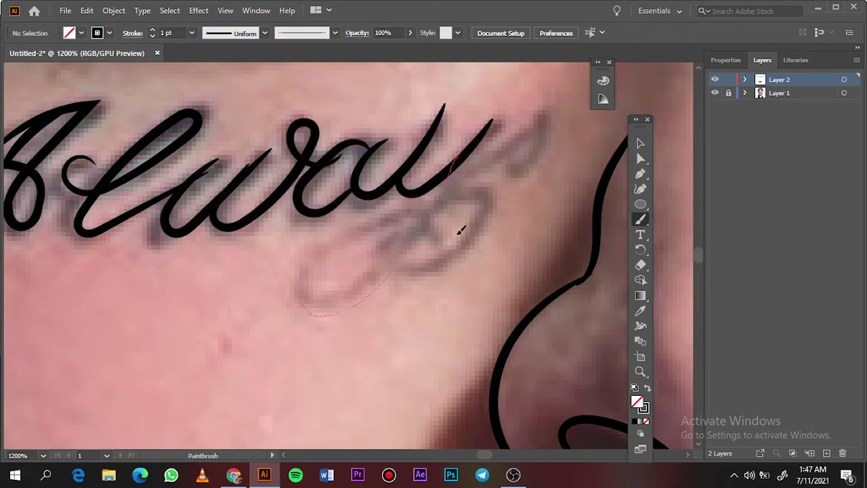
scroll(460, 231, down, 2)
scroll(460, 231, down, 5)
scroll(270, 223, up, 5)
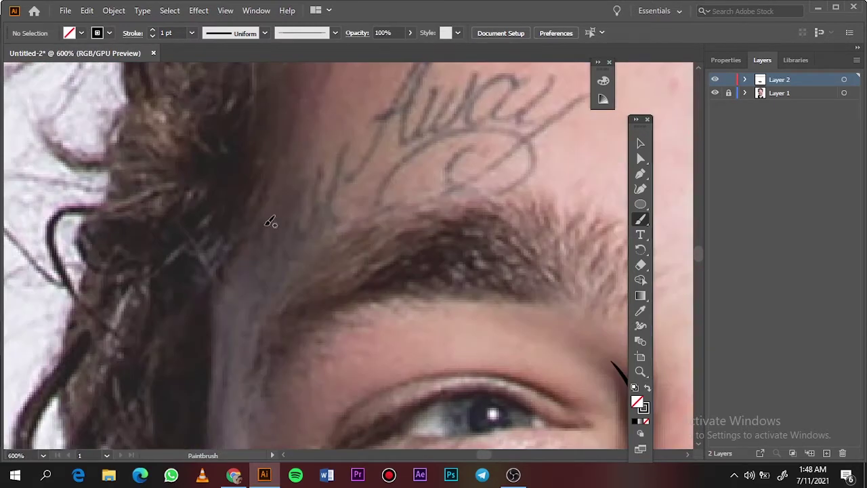
Trace the 'stay Away' lettering above the eyebrow
drag(271, 230, 241, 334)
mouse_move(284, 231)
mouse_down()
mouse_move(270, 288)
mouse_move(301, 201)
mouse_move(339, 147)
mouse_up()
drag(336, 191, 316, 248)
scroll(385, 149, right, 1)
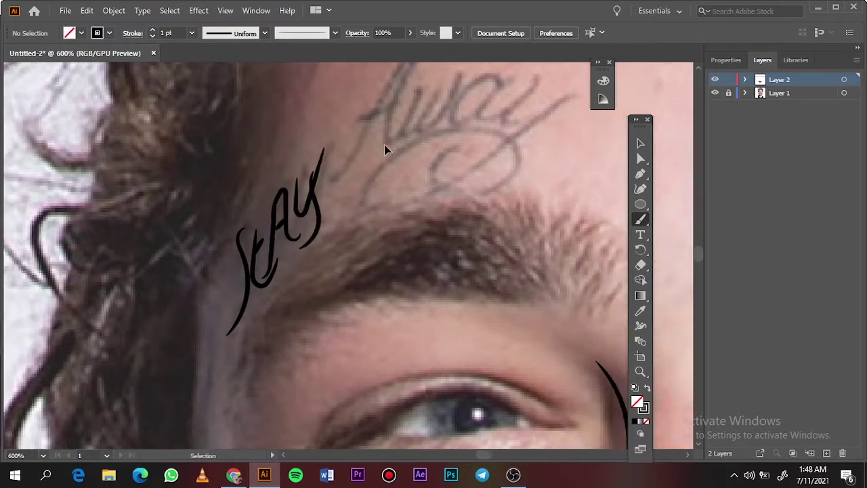
scroll(384, 150, right, 4)
scroll(384, 150, up, 5)
mouse_move(271, 271)
mouse_down()
mouse_move(383, 126)
mouse_move(359, 191)
mouse_move(393, 164)
mouse_move(439, 198)
mouse_move(474, 158)
mouse_move(513, 189)
mouse_move(396, 239)
mouse_up()
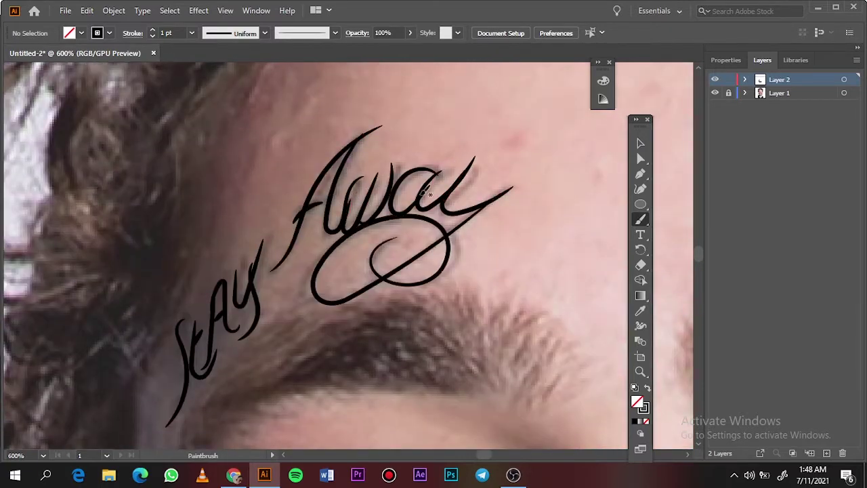
scroll(428, 194, down, 5)
scroll(240, 177, up, 5)
Trace the start of the barbed-wire hairline tattoo with its loops, barbs and long tail
mouse_move(231, 191)
mouse_down()
mouse_move(309, 157)
mouse_move(296, 158)
mouse_move(316, 139)
mouse_move(290, 203)
mouse_up()
drag(323, 146, 435, 124)
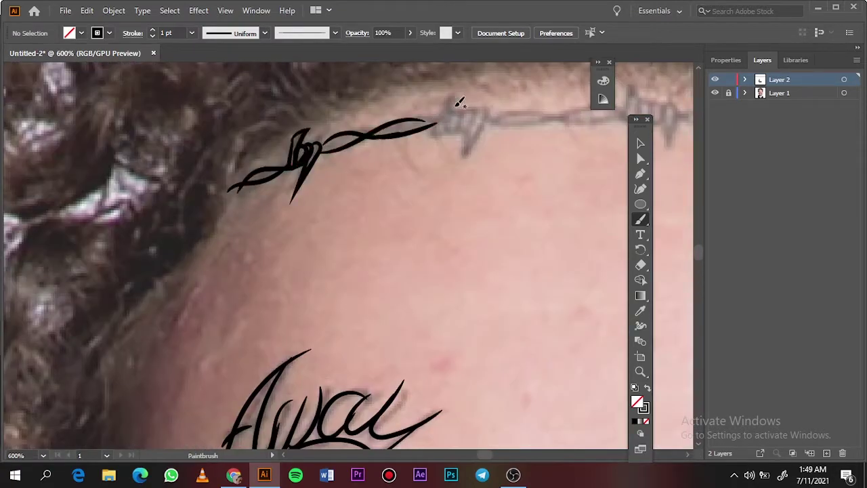
mouse_move(452, 92)
mouse_down()
mouse_move(431, 135)
mouse_move(372, 133)
mouse_up()
mouse_move(437, 131)
mouse_down()
mouse_move(466, 117)
mouse_move(474, 126)
mouse_move(462, 177)
mouse_up()
drag(485, 123, 623, 105)
scroll(522, 120, right, 3)
scroll(346, 183, up, 1)
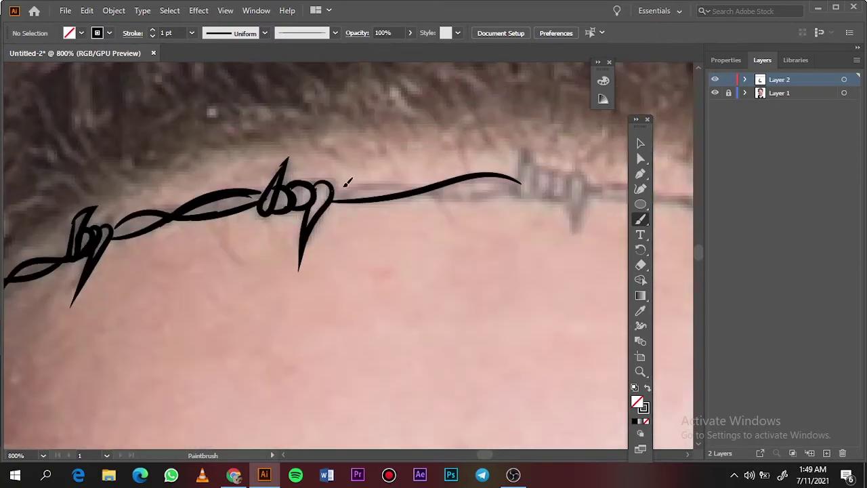
mouse_move(527, 140)
mouse_down()
mouse_move(514, 201)
mouse_move(569, 197)
mouse_move(583, 251)
mouse_up()
Extend the barbed wire with a wavy strand and more barbs toward the temple
scroll(615, 211, down, 4)
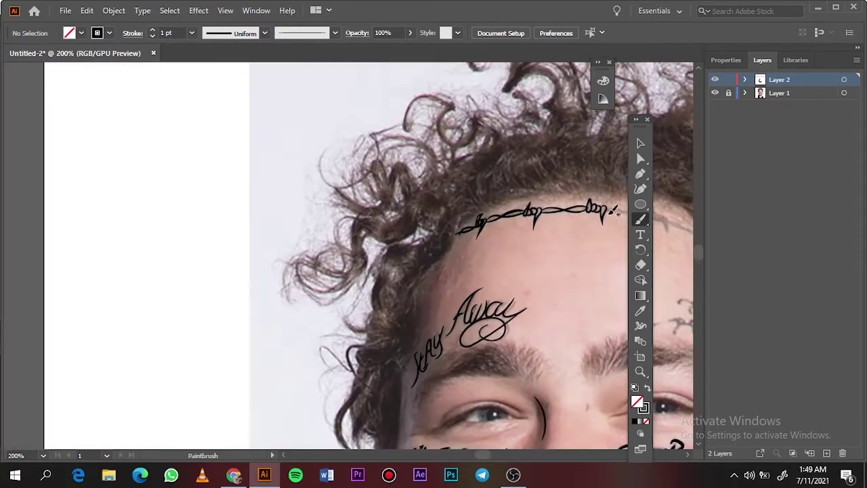
scroll(616, 212, up, 3)
scroll(499, 237, up, 1)
mouse_move(248, 203)
mouse_down()
mouse_move(397, 223)
mouse_move(374, 226)
mouse_up()
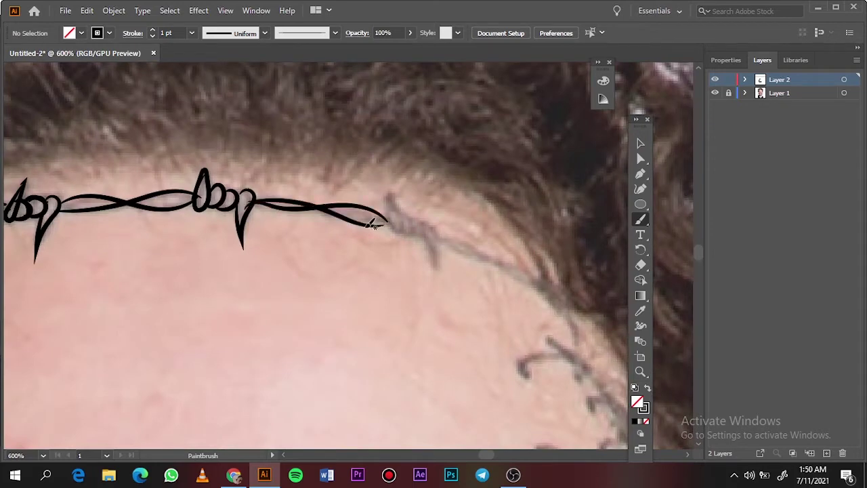
drag(390, 194, 401, 230)
drag(437, 262, 434, 274)
mouse_move(440, 239)
mouse_down()
mouse_move(518, 287)
mouse_move(549, 269)
mouse_move(569, 336)
mouse_up()
Set the stroke to 2 pt and trace the cluster of tattoo curls by the temple
scroll(427, 319, down, 5)
scroll(453, 203, up, 4)
click(192, 33)
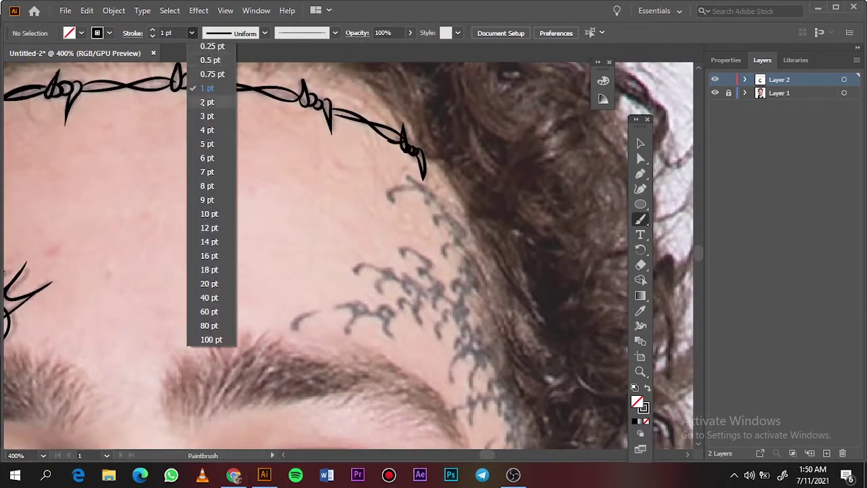
click(207, 101)
drag(313, 312, 293, 332)
mouse_move(344, 304)
mouse_down()
mouse_move(387, 310)
mouse_move(412, 300)
mouse_move(422, 286)
mouse_move(404, 261)
mouse_up()
mouse_move(351, 272)
mouse_down()
mouse_move(406, 270)
mouse_move(446, 301)
mouse_up()
drag(400, 257, 427, 271)
mouse_move(437, 332)
mouse_down()
mouse_move(447, 308)
mouse_move(461, 309)
mouse_move(473, 265)
mouse_up()
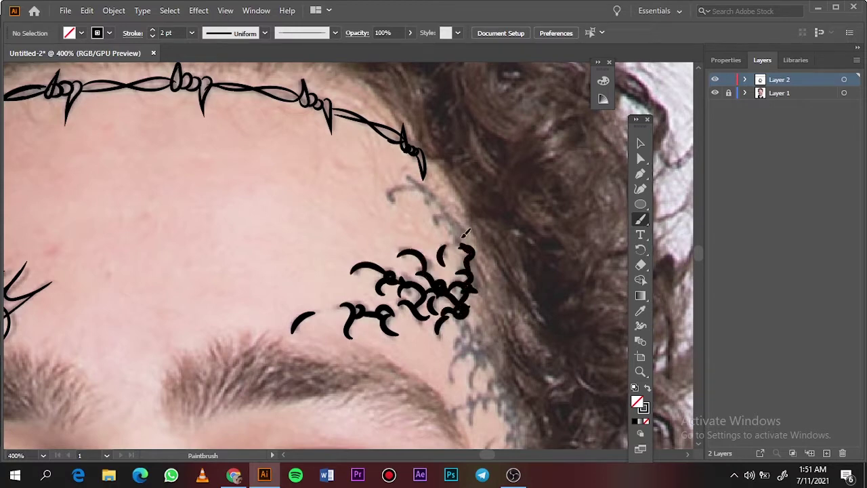
mouse_move(465, 232)
mouse_down()
mouse_move(426, 197)
mouse_move(395, 203)
mouse_up()
Trace the chain of curls down the hairline, then hide the photo to check the linework
scroll(342, 242, down, 5)
scroll(343, 242, right, 4)
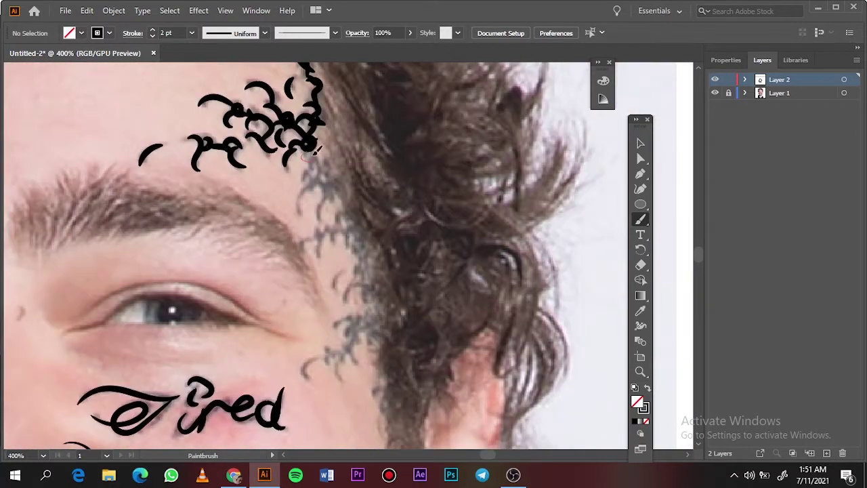
mouse_move(316, 150)
mouse_down()
mouse_move(312, 189)
mouse_move(324, 216)
mouse_up()
mouse_move(339, 176)
mouse_down()
mouse_move(349, 234)
mouse_move(328, 231)
mouse_move(365, 267)
mouse_move(336, 281)
mouse_move(333, 293)
mouse_up()
drag(369, 279, 379, 329)
mouse_move(373, 313)
mouse_down()
mouse_move(338, 328)
mouse_move(341, 359)
mouse_move(385, 413)
mouse_up()
drag(361, 245, 366, 283)
drag(366, 230, 344, 181)
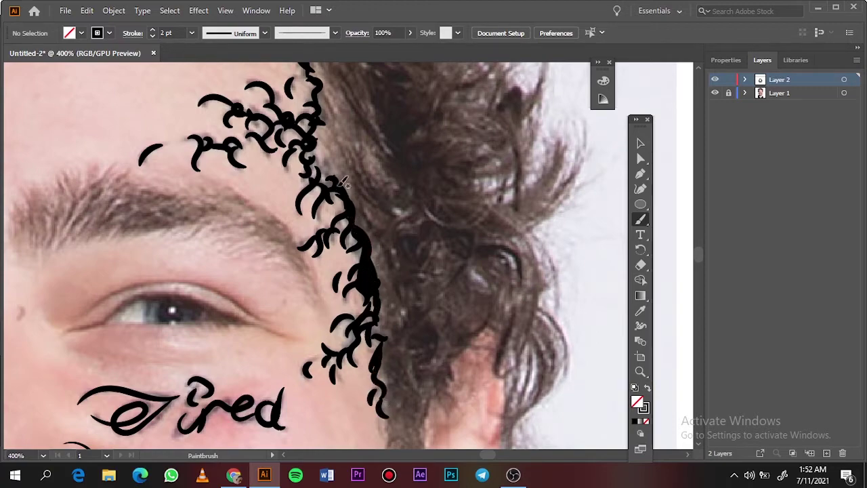
key(ctrl+0)
click(715, 93)
Show the photo again and trace the left eye's lids, iris, pupil and creases
click(714, 93)
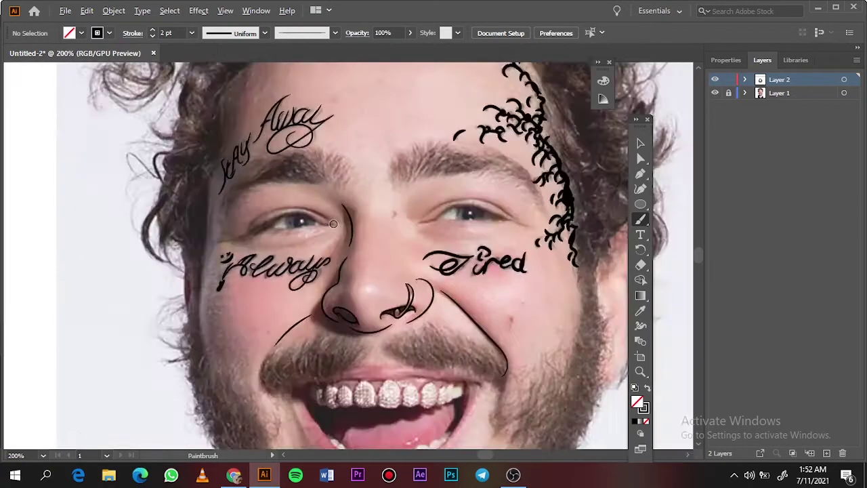
scroll(248, 126, up, 4)
scroll(279, 193, up, 1)
drag(390, 176, 192, 237)
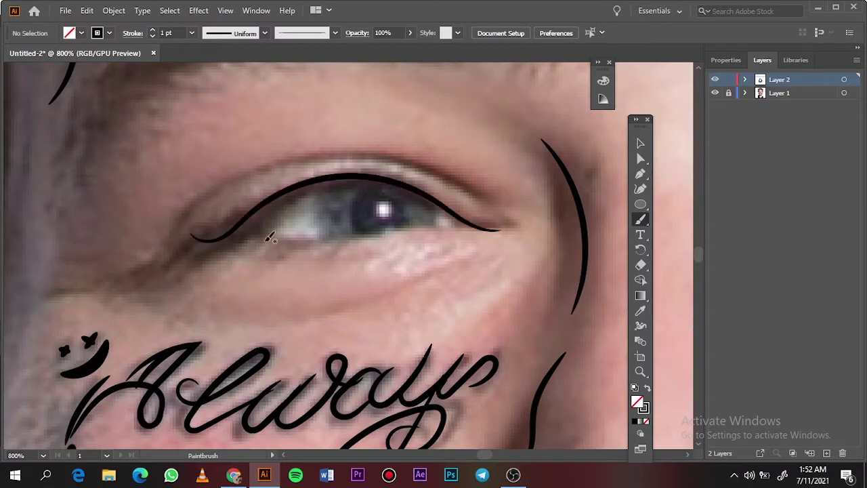
drag(393, 233, 497, 230)
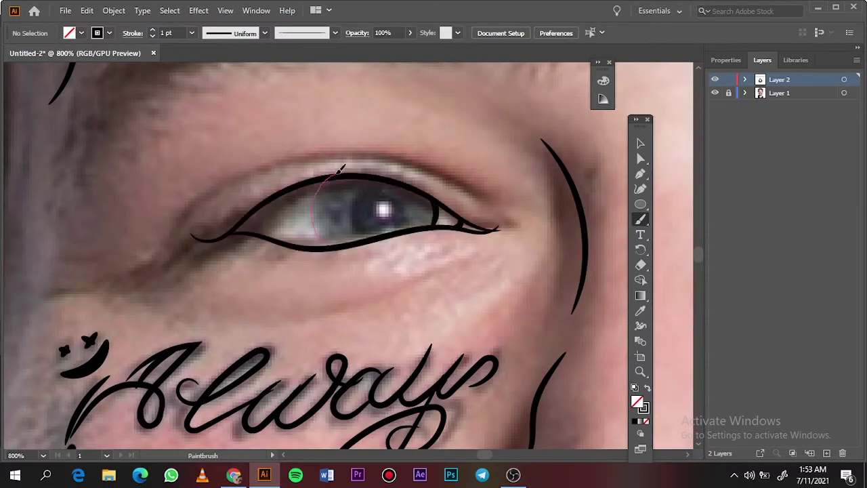
drag(342, 166, 318, 240)
drag(369, 234, 406, 224)
mouse_move(485, 197)
mouse_down()
mouse_move(369, 160)
mouse_move(247, 175)
mouse_up()
drag(244, 171, 147, 245)
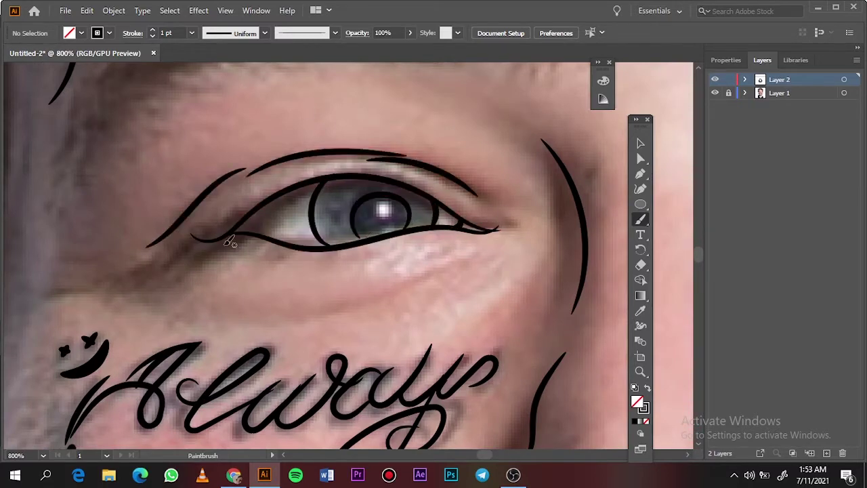
Thin the crease strokes to 0.5 pt and add fine wrinkle lines under the eyes
key(v)
click(304, 157)
shift+click(196, 203)
key(b)
drag(286, 322, 445, 265)
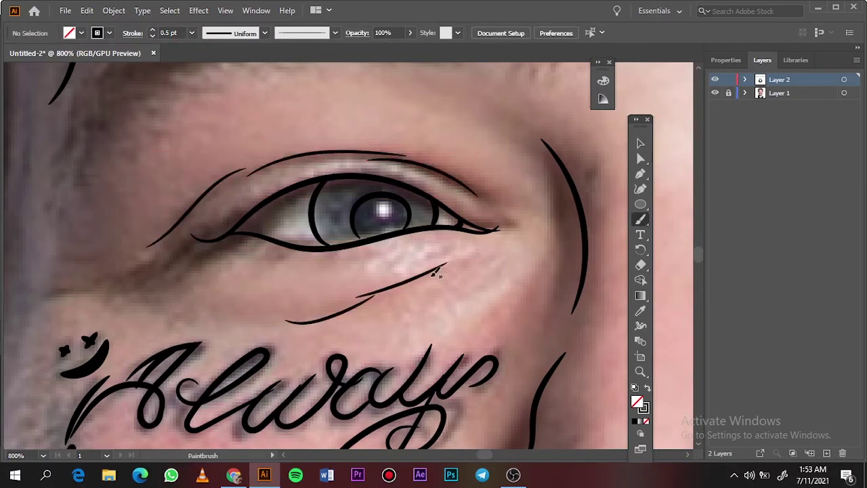
scroll(376, 348, down, 3)
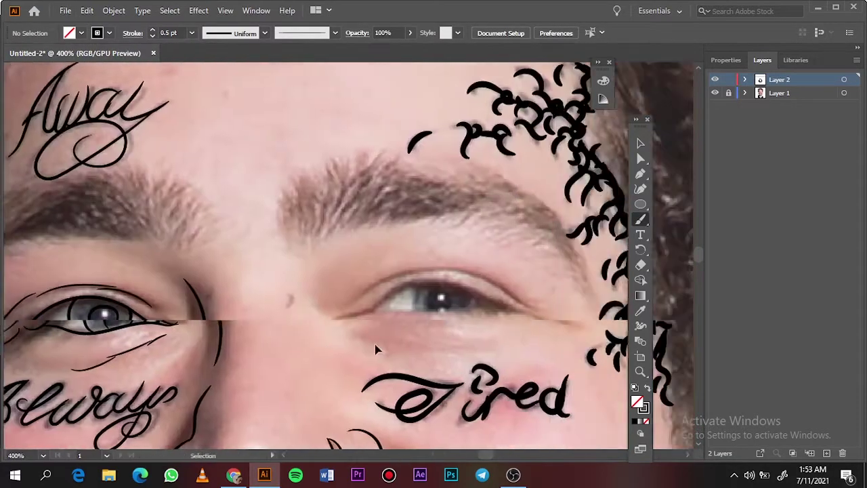
scroll(377, 349, up, 3)
drag(170, 345, 274, 378)
drag(256, 353, 453, 371)
Trace the right eye's lids and iris oval, plus the upper lip line across the mouth
mouse_move(531, 290)
mouse_down()
mouse_move(390, 203)
mouse_move(160, 281)
mouse_up()
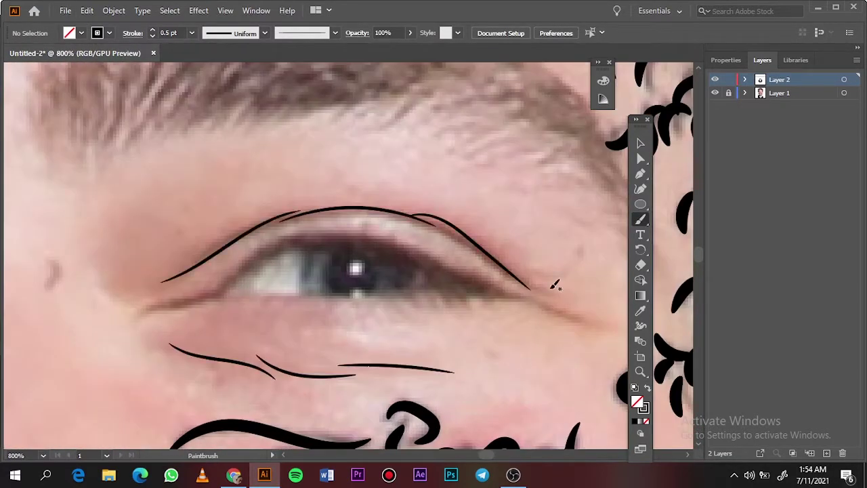
mouse_move(374, 250)
mouse_down()
mouse_move(528, 303)
mouse_move(246, 289)
mouse_up()
drag(320, 292, 319, 296)
drag(416, 261, 390, 266)
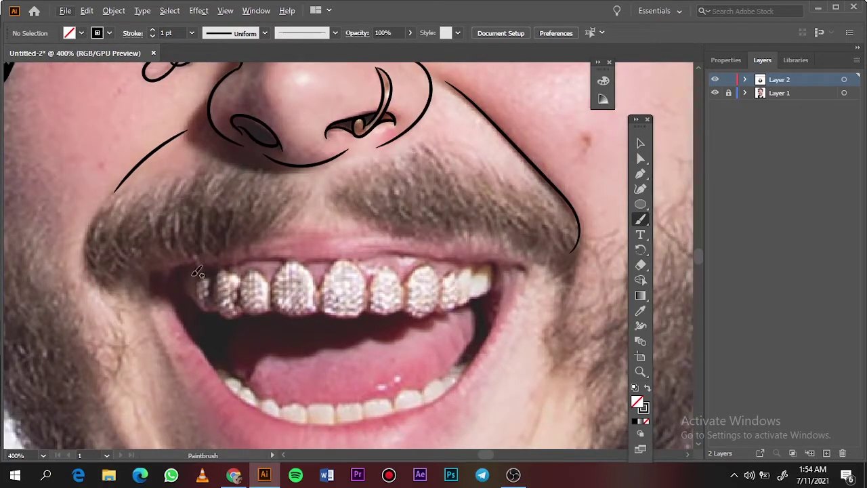
mouse_move(150, 272)
mouse_down()
mouse_move(505, 256)
mouse_move(527, 285)
mouse_up()
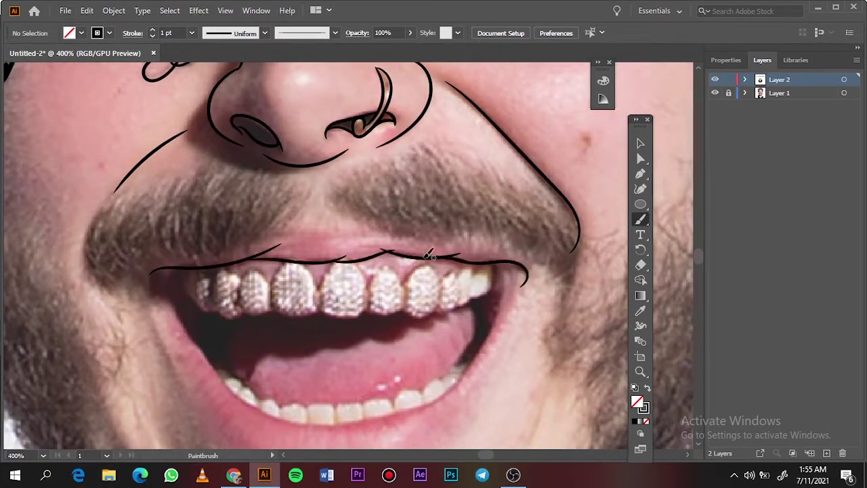
Trace the lower lip curve and outline the lower teeth and last upper teeth
drag(486, 338, 352, 426)
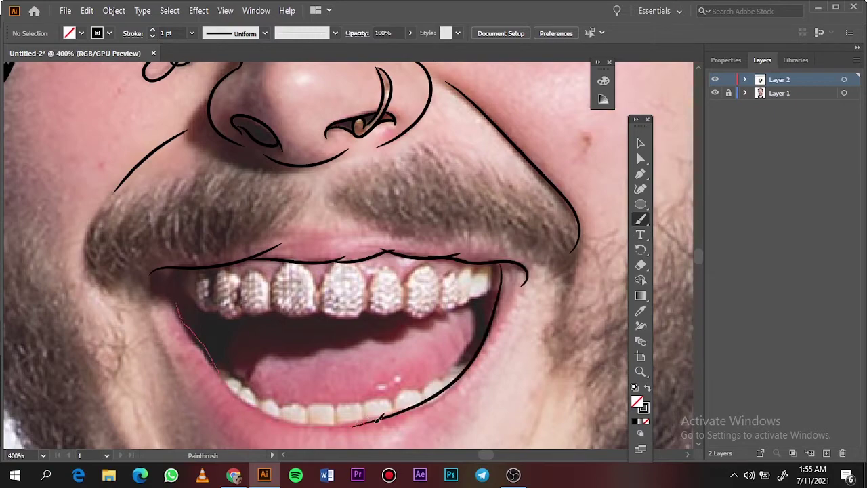
scroll(379, 419, up, 1)
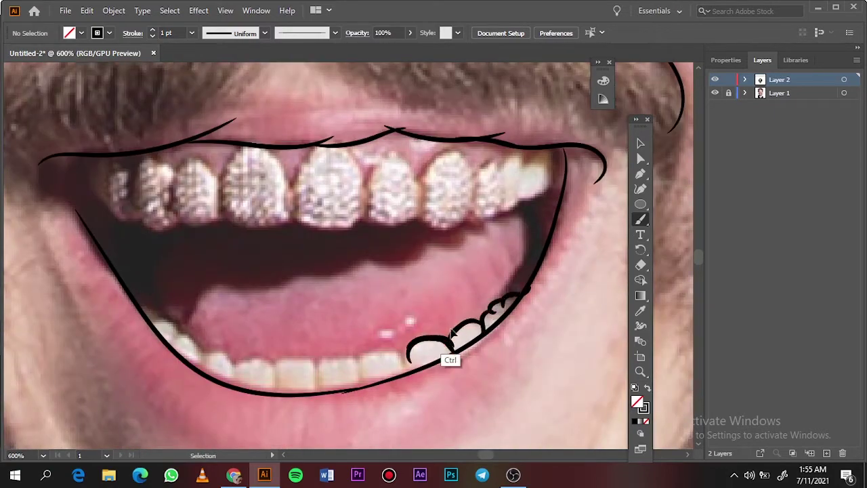
mouse_move(405, 349)
mouse_down()
mouse_move(408, 367)
mouse_move(322, 386)
mouse_move(232, 378)
mouse_up()
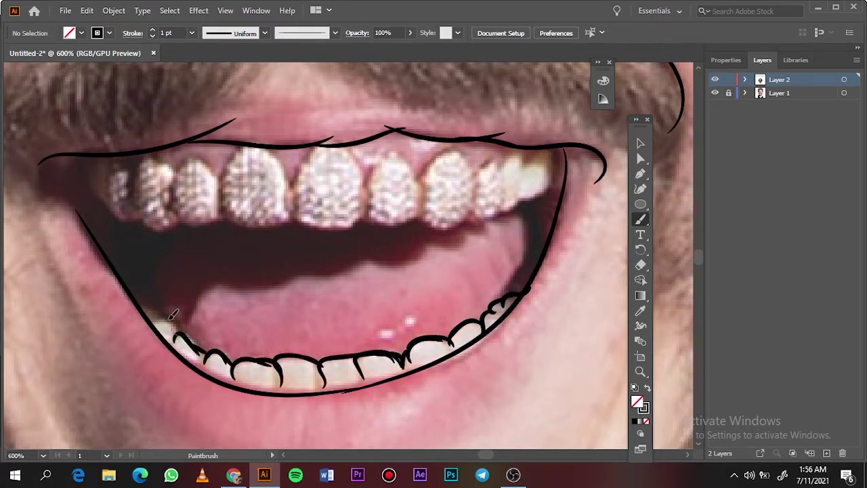
drag(126, 275, 117, 273)
mouse_move(522, 201)
mouse_down()
mouse_move(519, 182)
mouse_move(469, 221)
mouse_move(425, 187)
mouse_move(221, 191)
mouse_move(175, 184)
mouse_move(182, 201)
mouse_up()
drag(92, 156, 91, 157)
Set stroke weight to 0.25 pt and outline the middle and left-middle upper teeth
click(192, 32)
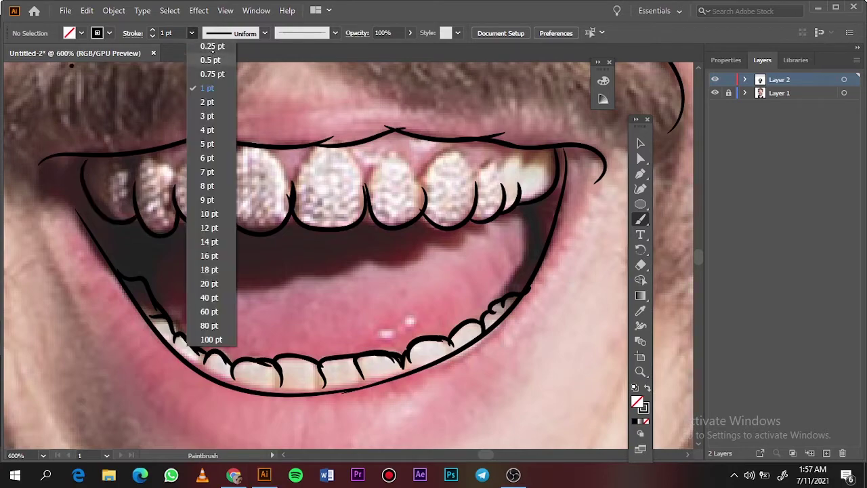
click(203, 45)
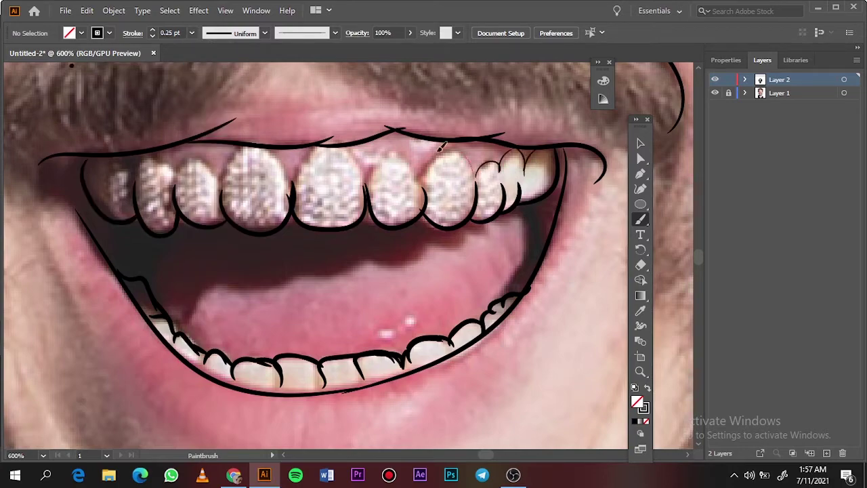
scroll(476, 177, up, 2)
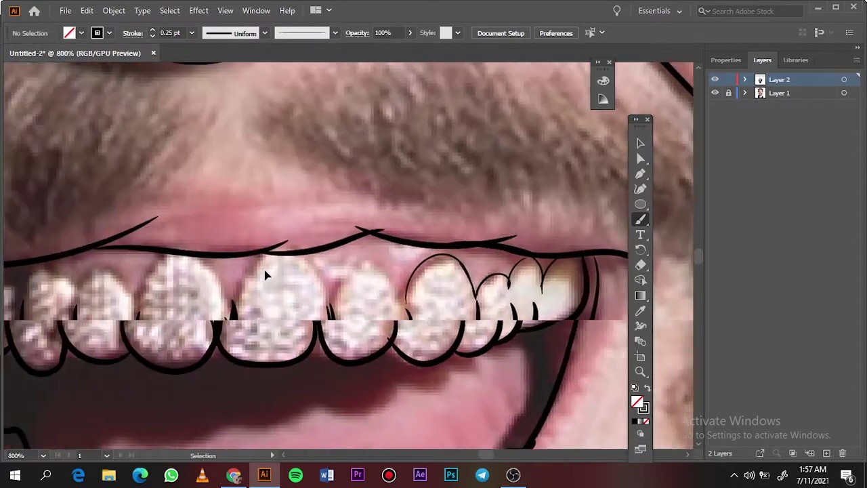
scroll(266, 274, up, 2)
mouse_move(410, 335)
mouse_down()
mouse_move(507, 261)
mouse_move(553, 337)
mouse_up()
drag(344, 242, 405, 342)
key(ctrl+0)
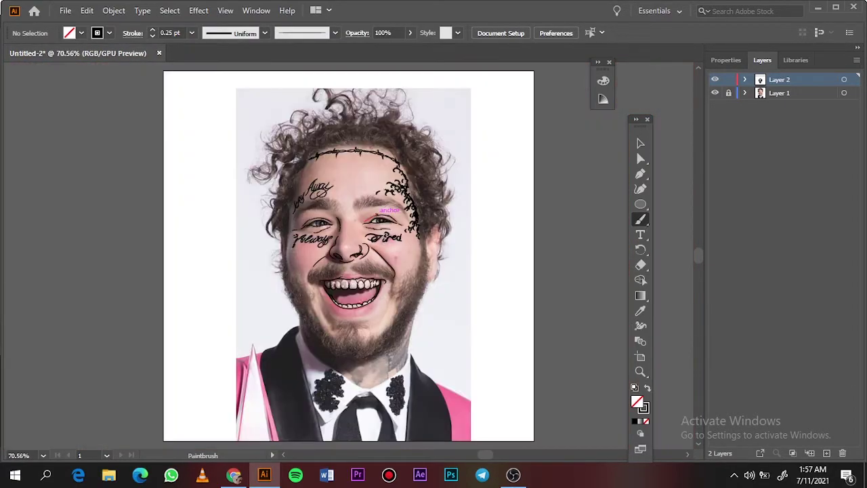
scroll(400, 285, up, 5)
scroll(400, 285, up, 2)
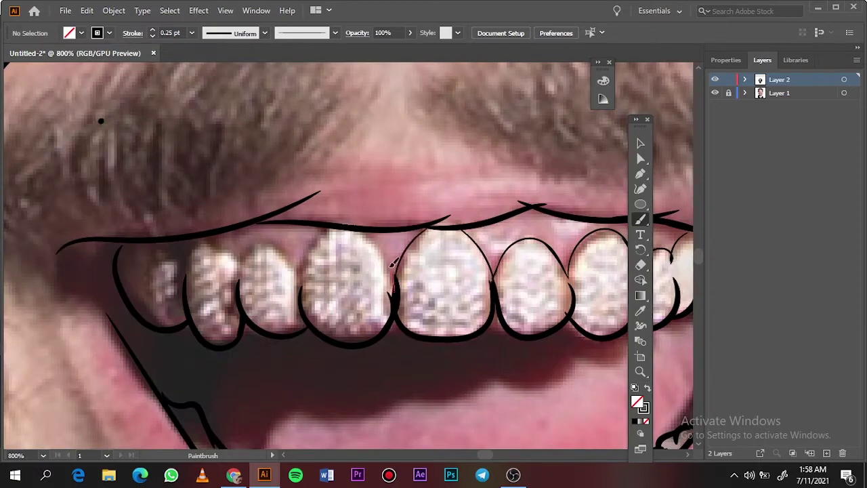
mouse_move(302, 271)
mouse_down()
mouse_move(240, 283)
mouse_move(185, 265)
mouse_up()
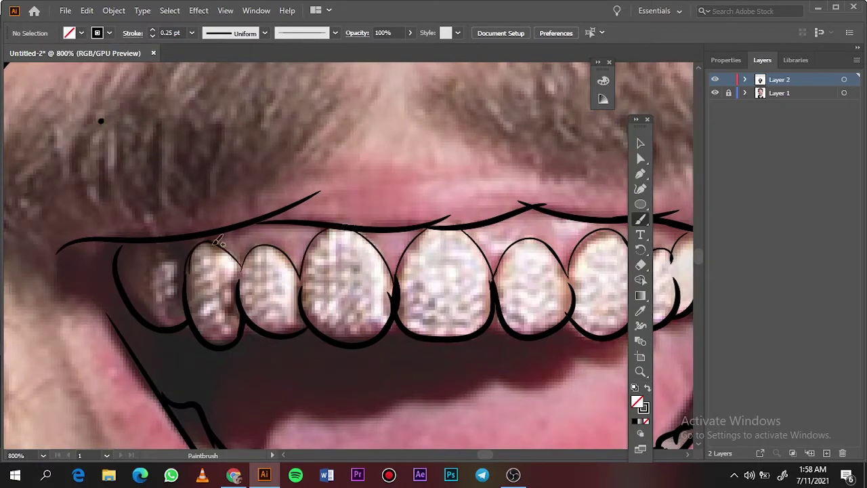
Trace the right mouth corner and outer lower-lip line, then touch up a lower tooth
scroll(156, 297, down, 3)
scroll(506, 349, up, 3)
scroll(506, 348, up, 1)
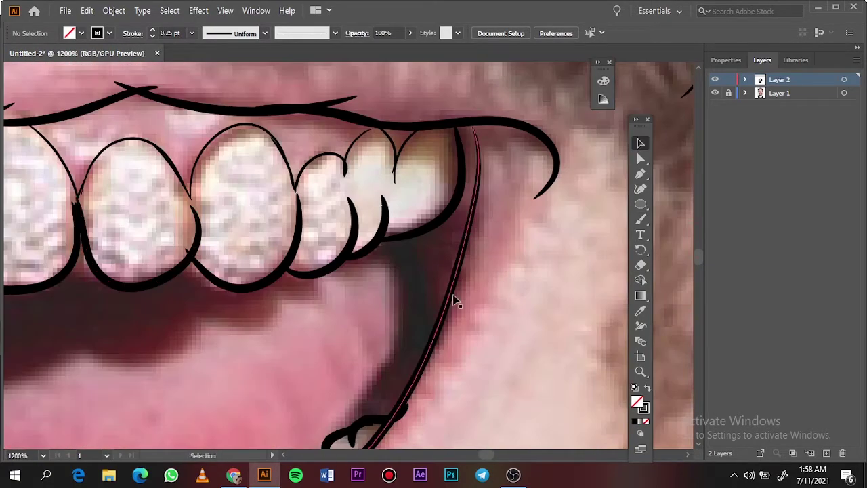
scroll(460, 207, down, 2)
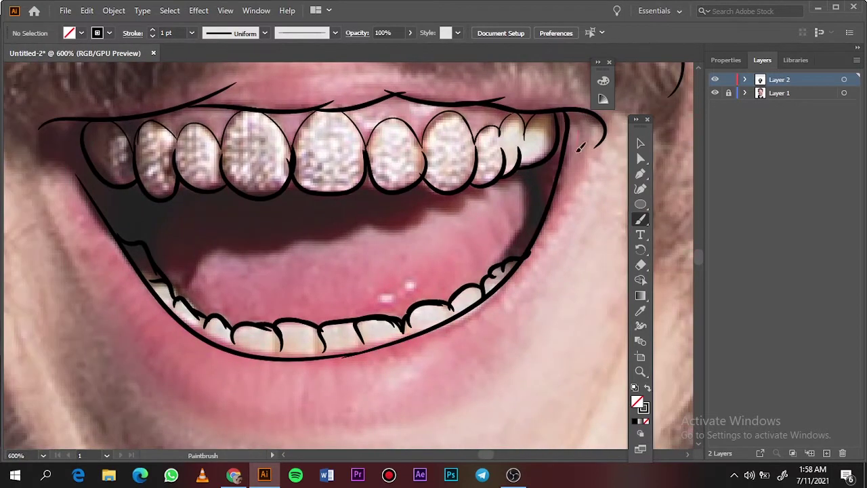
drag(568, 121, 555, 201)
drag(600, 139, 337, 425)
drag(270, 417, 352, 424)
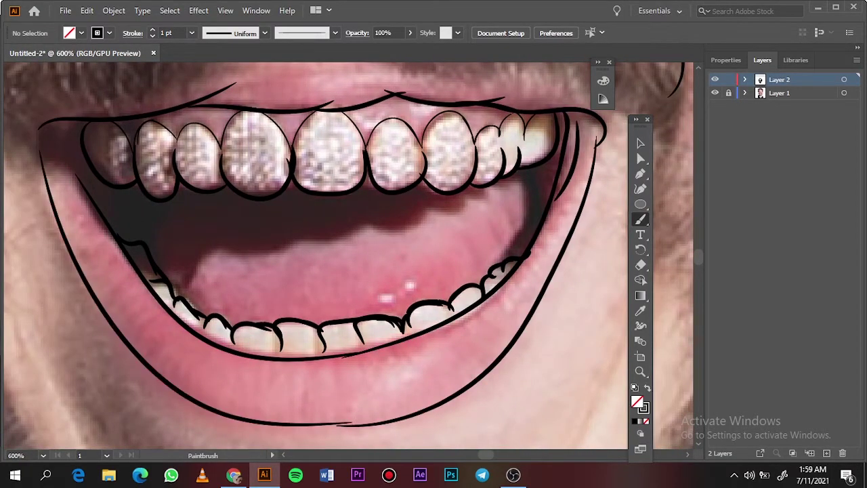
scroll(320, 426, up, 2)
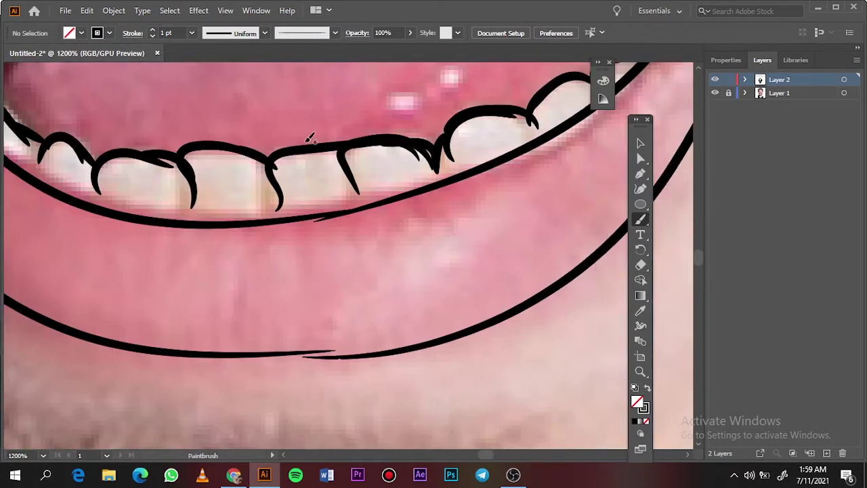
drag(437, 157, 438, 168)
drag(220, 356, 351, 347)
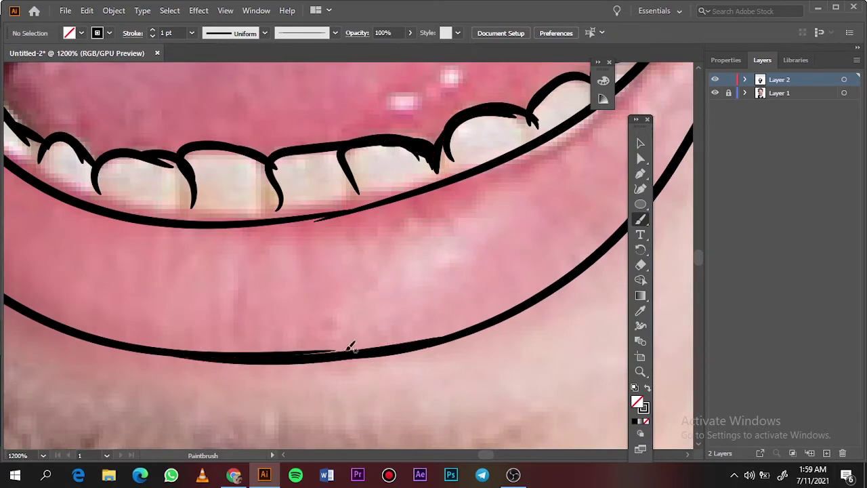
key(ctrl+0)
Brush the right ear's outline beside the hair and the neck edge down to the collar
scroll(318, 156, up, 3)
scroll(337, 125, up, 3)
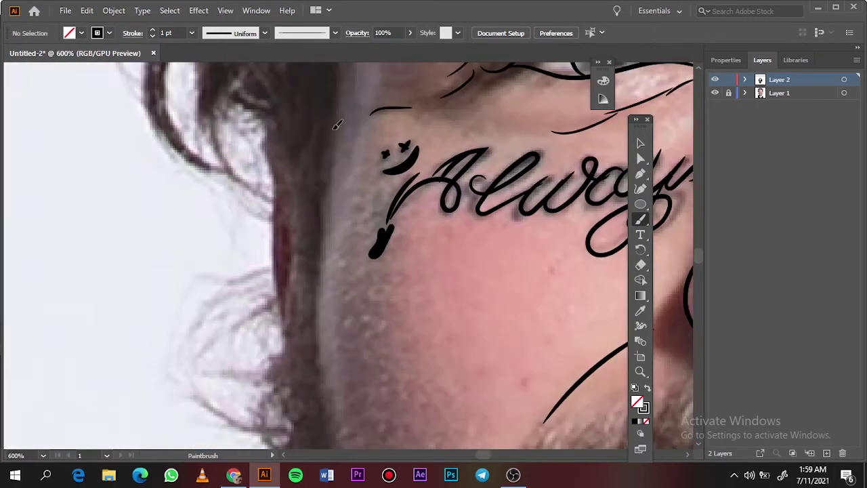
drag(261, 146, 288, 345)
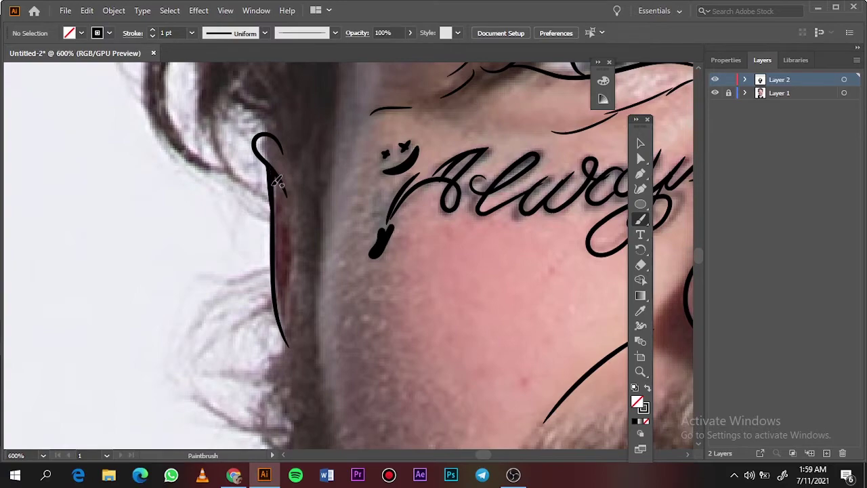
scroll(300, 271, down, 3)
scroll(499, 362, up, 3)
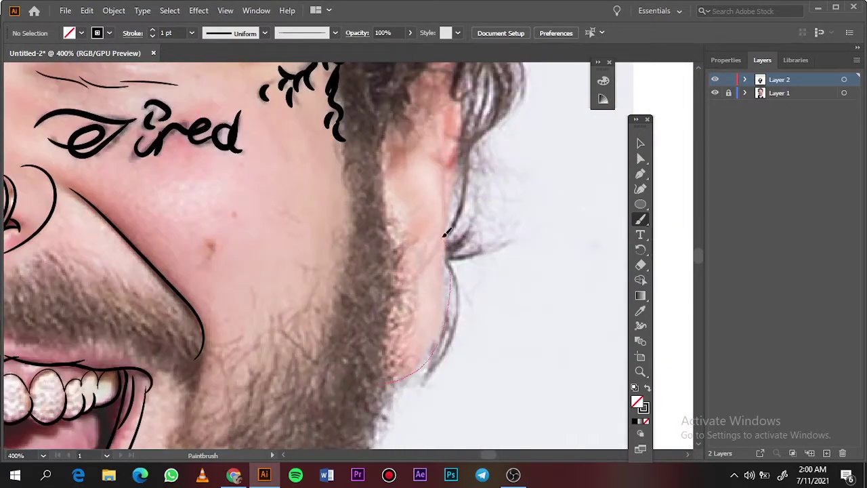
drag(445, 234, 441, 119)
scroll(439, 274, up, 3)
mouse_move(470, 217)
mouse_down()
mouse_move(455, 166)
mouse_move(406, 271)
mouse_up()
scroll(406, 203, down, 5)
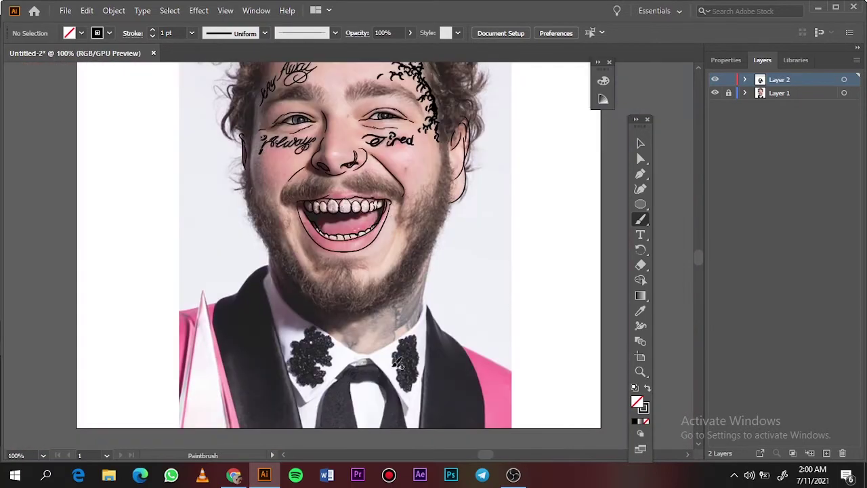
scroll(399, 334, up, 3)
mouse_move(408, 268)
mouse_down()
mouse_move(353, 360)
mouse_move(387, 319)
mouse_up()
scroll(388, 295, up, 2)
Undo stray neck strokes, then draw the beard edge and the drip line down from the neck hook
scroll(387, 413, up, 1)
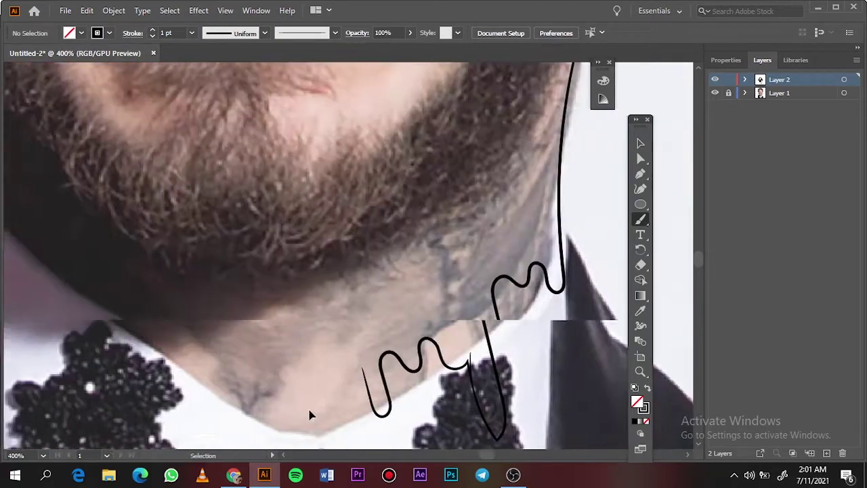
key(ctrl+z)
key(ctrl+z)
scroll(464, 80, up, 4)
scroll(464, 80, right, 3)
drag(446, 414, 429, 386)
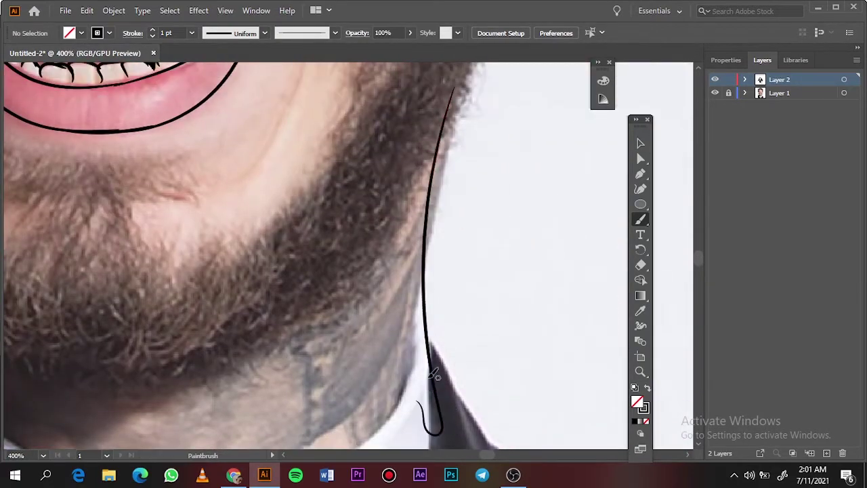
scroll(337, 150, down, 4)
scroll(337, 150, left, 2)
drag(499, 267, 493, 372)
key(ctrl+z)
drag(513, 248, 497, 373)
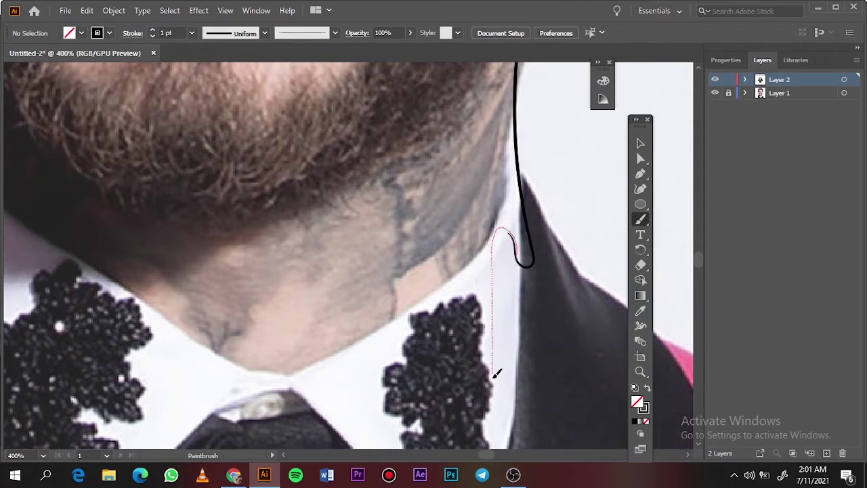
drag(434, 311, 379, 308)
key(ctrl+z)
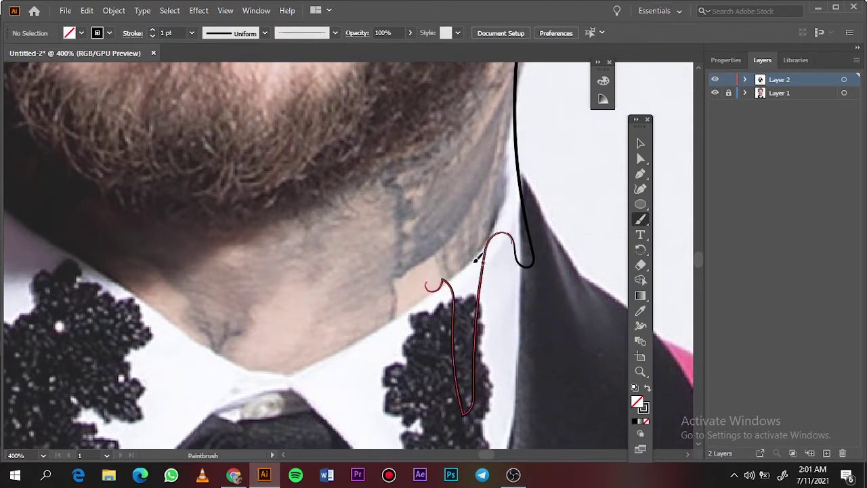
drag(516, 258, 487, 400)
Draw the wavy drip line leftward from the hook along the neck
scroll(571, 271, left, 3)
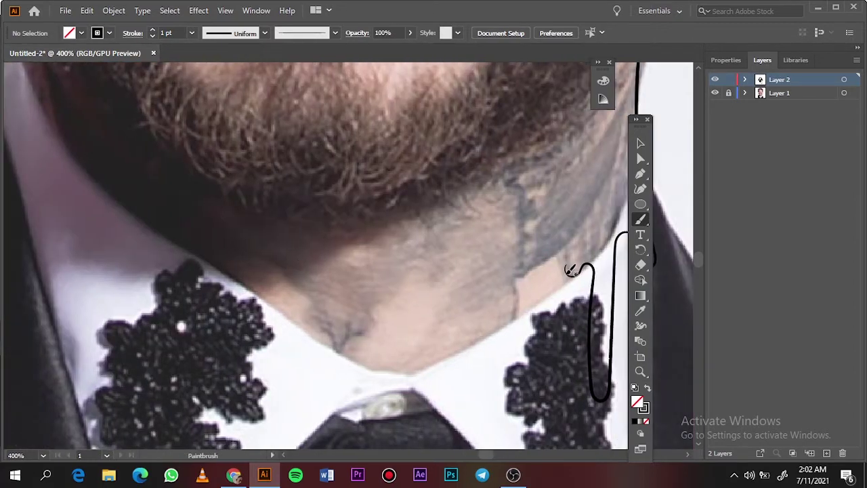
drag(564, 269, 520, 277)
drag(437, 295, 437, 298)
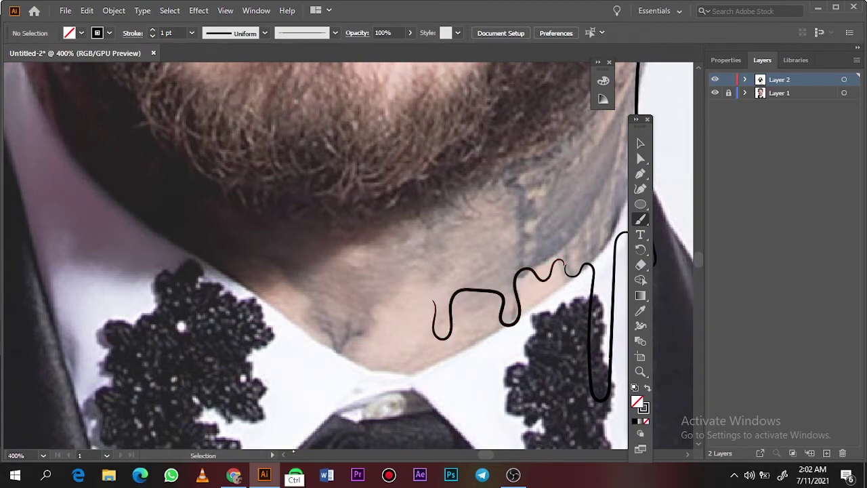
key(ctrl+z)
scroll(571, 267, up, 1)
mouse_move(564, 256)
mouse_down()
mouse_move(500, 303)
mouse_move(328, 318)
mouse_up()
scroll(407, 311, down, 2)
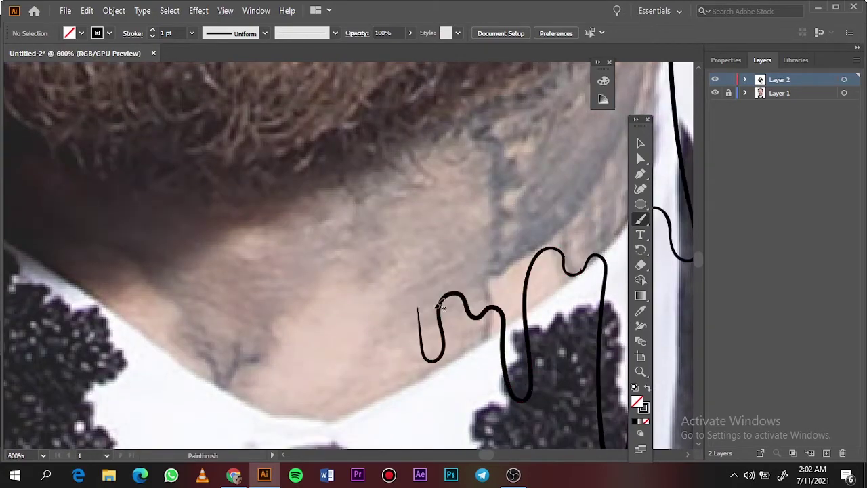
key(ctrl+0)
scroll(388, 316, up, 3)
scroll(388, 317, up, 2)
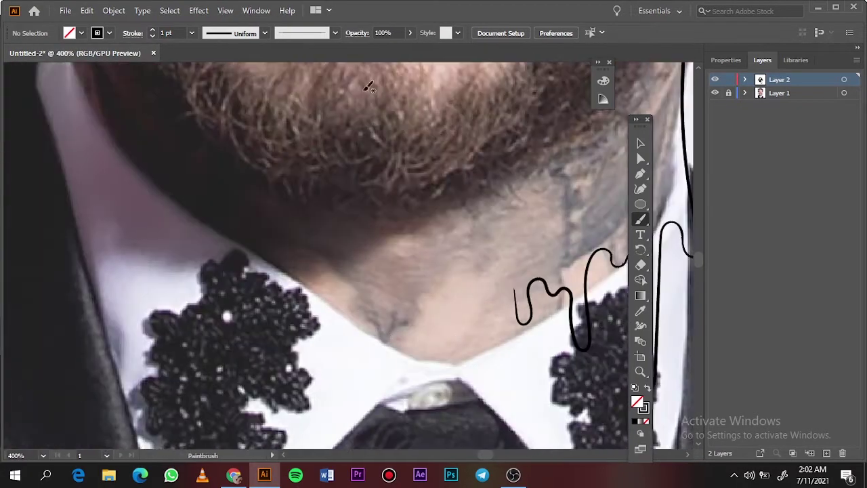
Extend the drips left across the collar toward its centre
drag(513, 271, 517, 292)
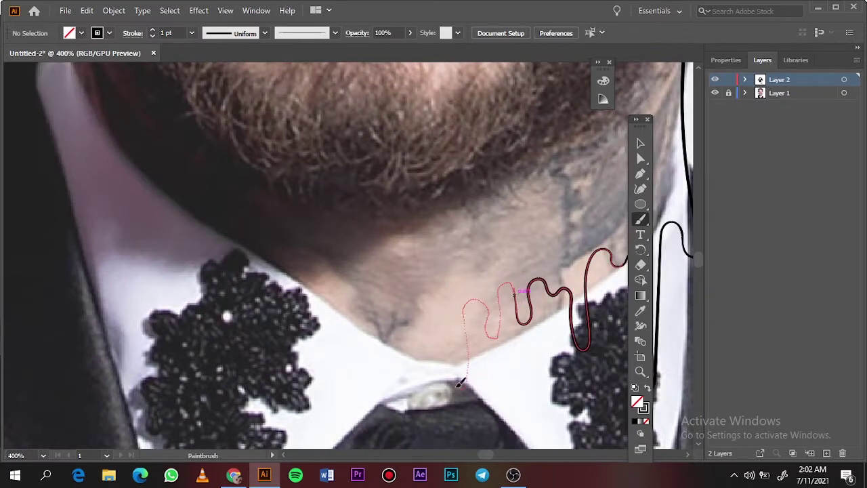
drag(374, 317, 374, 318)
scroll(317, 144, down, 2)
scroll(403, 187, up, 1)
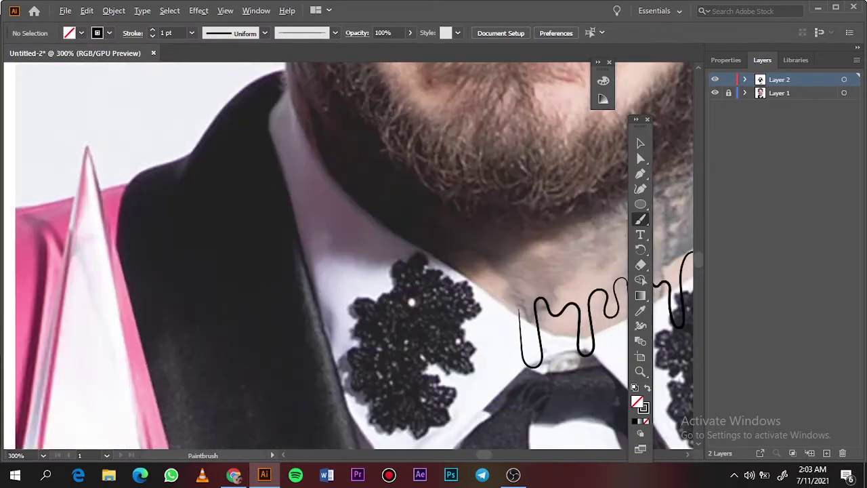
drag(427, 319, 425, 321)
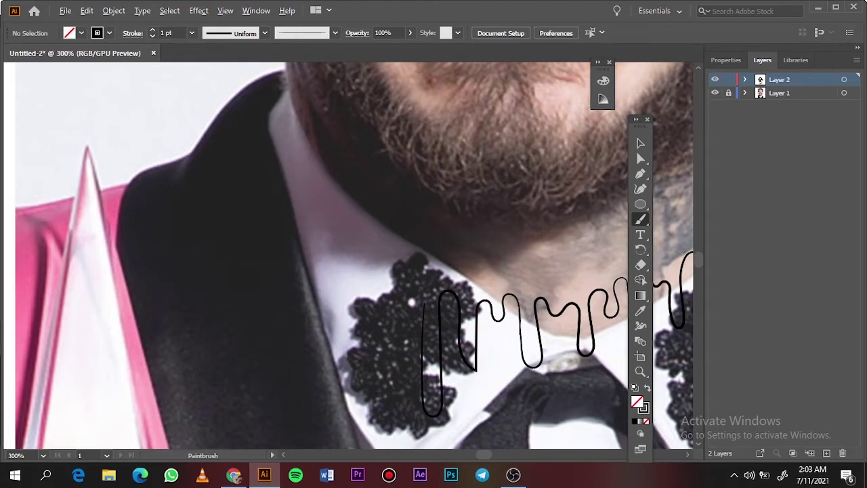
scroll(425, 321, down, 3)
scroll(430, 346, up, 3)
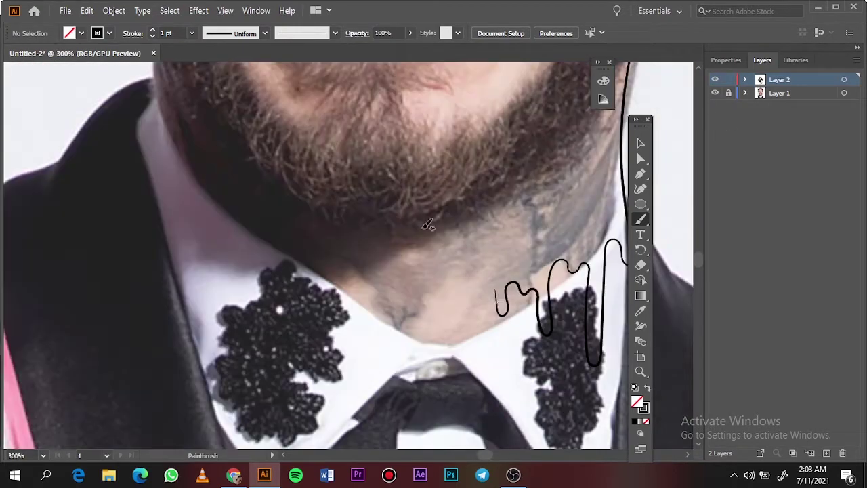
drag(441, 402, 440, 404)
scroll(387, 306, up, 1)
drag(456, 214, 440, 202)
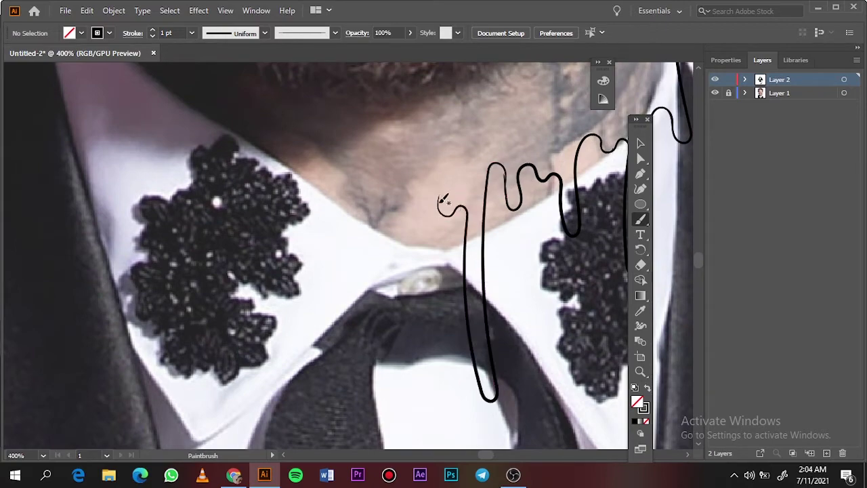
drag(382, 200, 358, 248)
scroll(407, 209, down, 1)
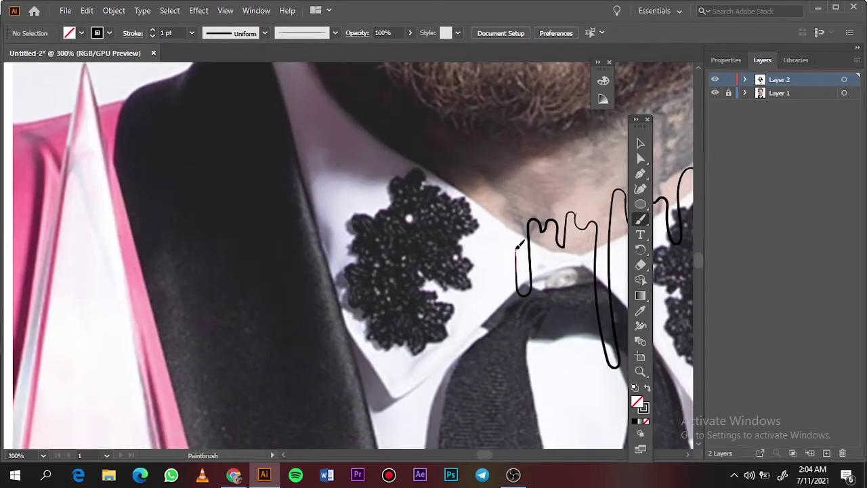
Add drip strokes over the left collar motif, redrawing a misdrawn one
drag(489, 396, 489, 399)
drag(474, 288, 431, 234)
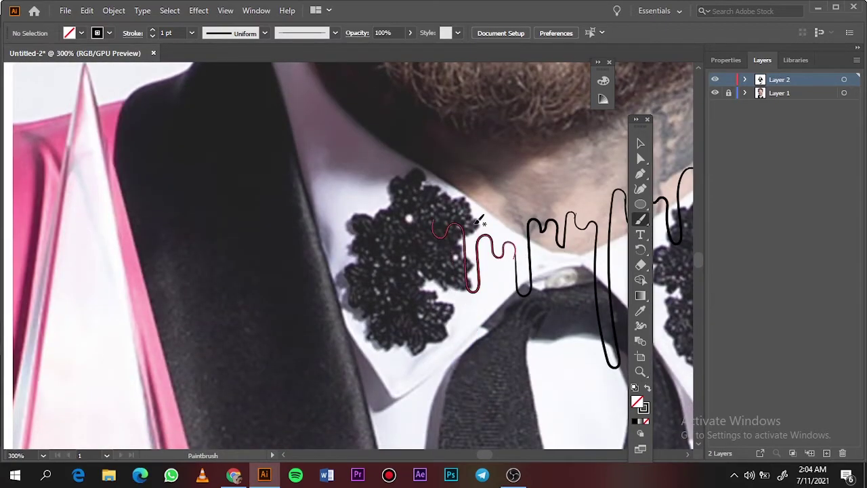
scroll(385, 75, up, 5)
scroll(385, 75, left, 4)
drag(460, 334, 491, 400)
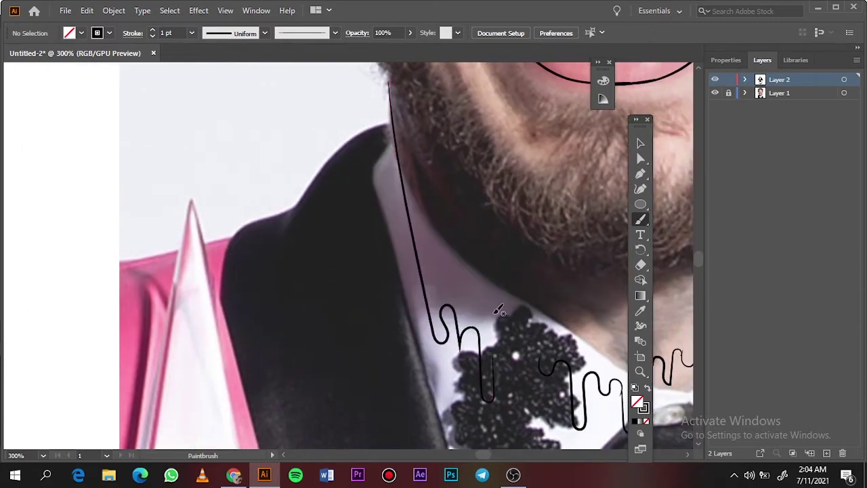
key(ctrl+z)
mouse_move(445, 317)
mouse_down()
mouse_move(494, 372)
mouse_move(542, 355)
mouse_up()
key(ctrl+0)
Toggle the photo layer's visibility to check the collar lines
click(715, 93)
click(715, 93)
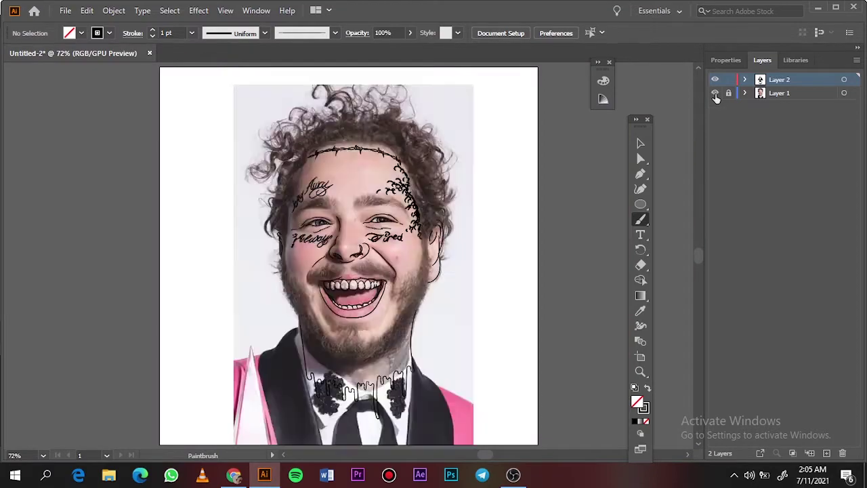
scroll(342, 397, up, 2)
scroll(342, 398, up, 3)
scroll(342, 398, down, 1)
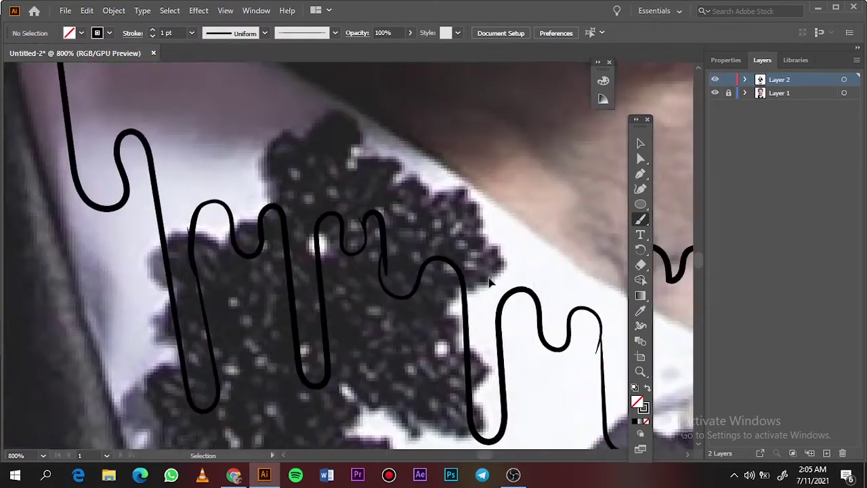
scroll(490, 283, up, 3)
scroll(491, 283, down, 1)
scroll(519, 319, down, 3)
scroll(526, 240, up, 3)
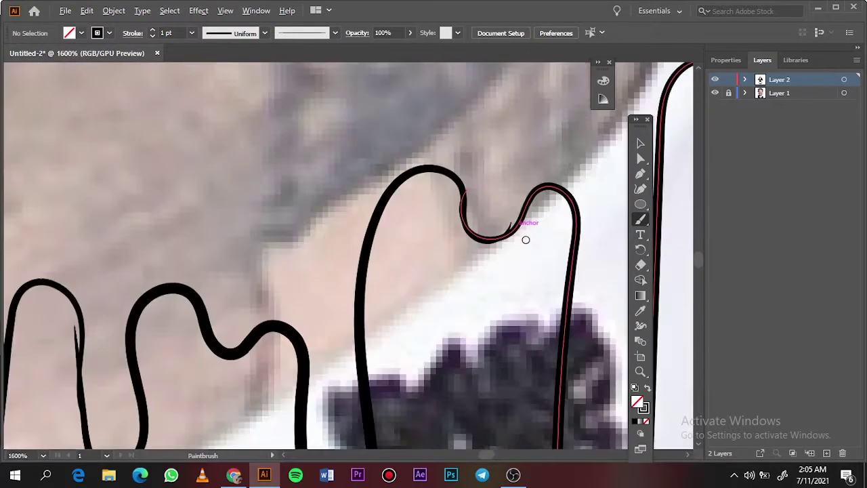
key(ctrl+0)
Set a solid black fill with no stroke and pencil-fill the dark gap beside the back teeth
click(646, 389)
scroll(389, 291, up, 3)
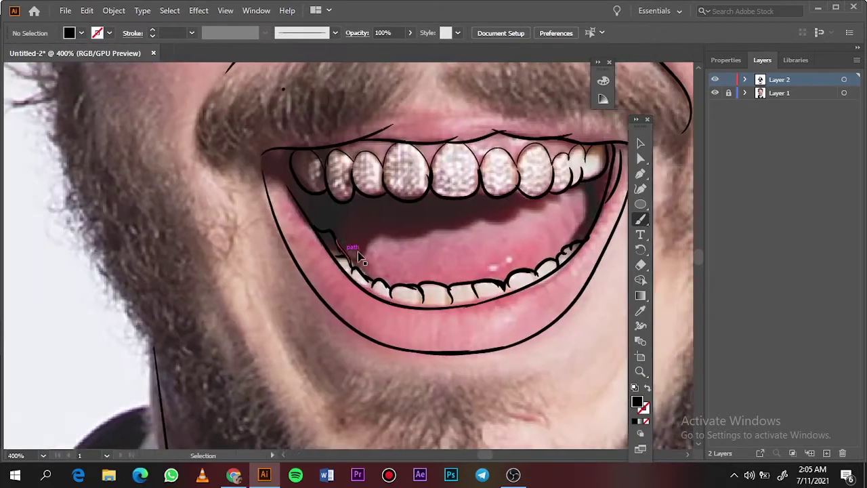
scroll(389, 291, up, 3)
key(n)
drag(505, 235, 428, 209)
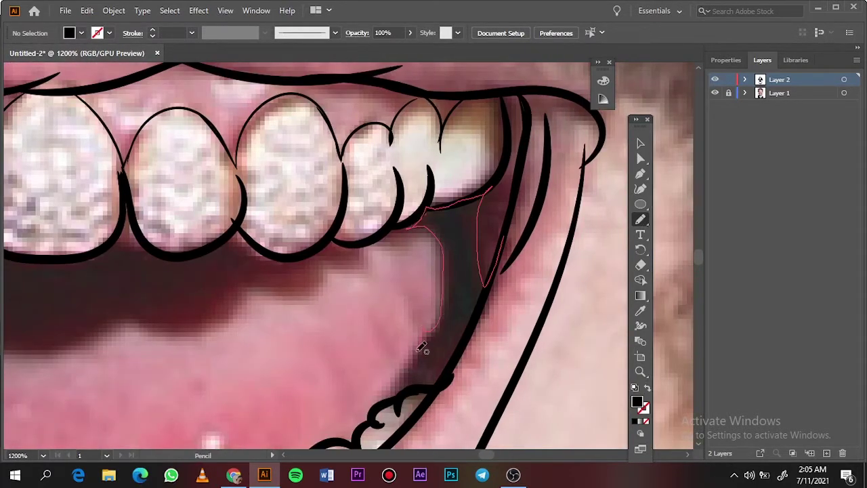
drag(451, 358, 449, 358)
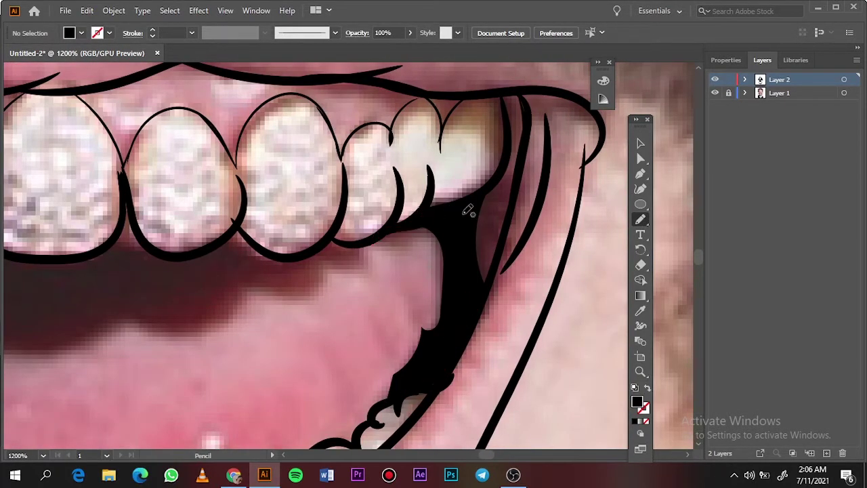
Draw a black shadow under the front teeth, then undo it
scroll(467, 210, down, 1)
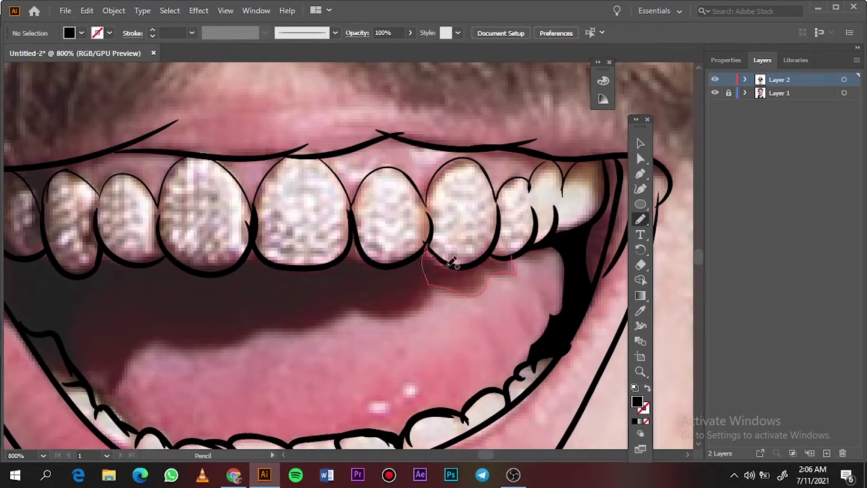
drag(452, 263, 497, 258)
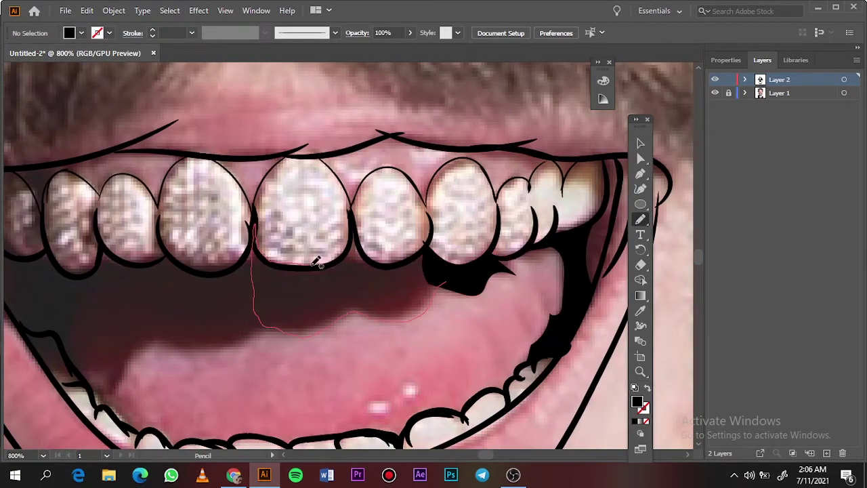
drag(385, 259, 336, 262)
key(ctrl+0)
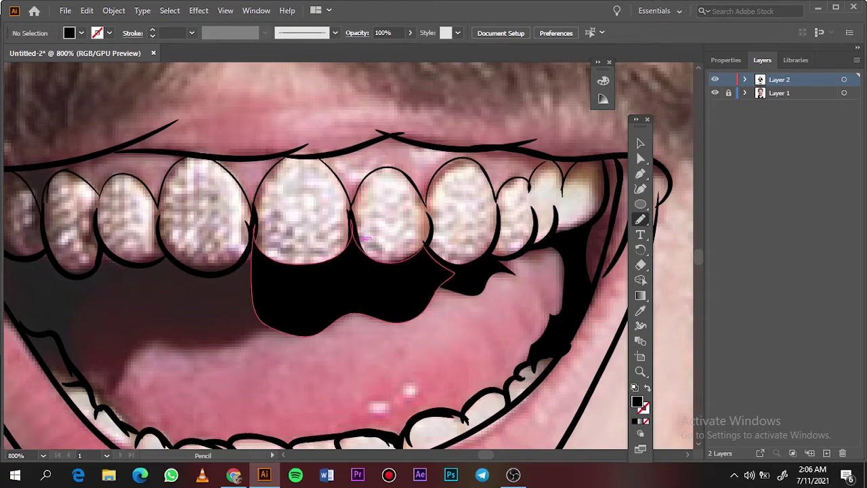
scroll(408, 355, up, 5)
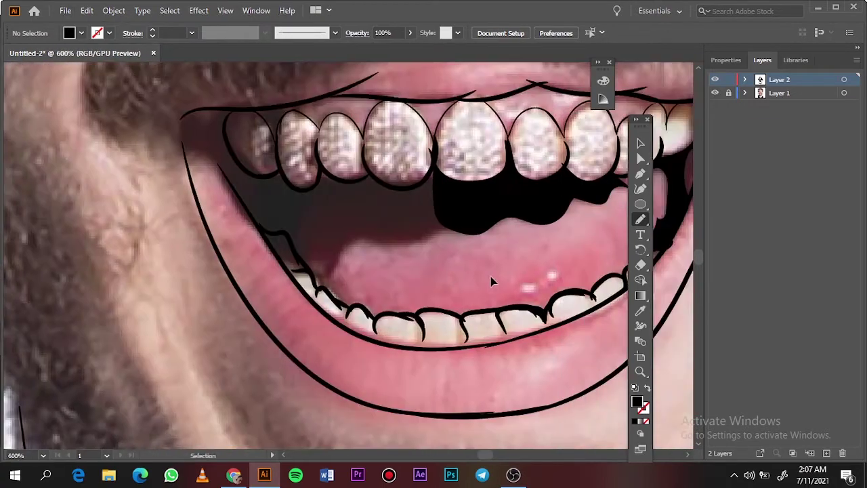
key(ctrl+z)
key(v)
key(n)
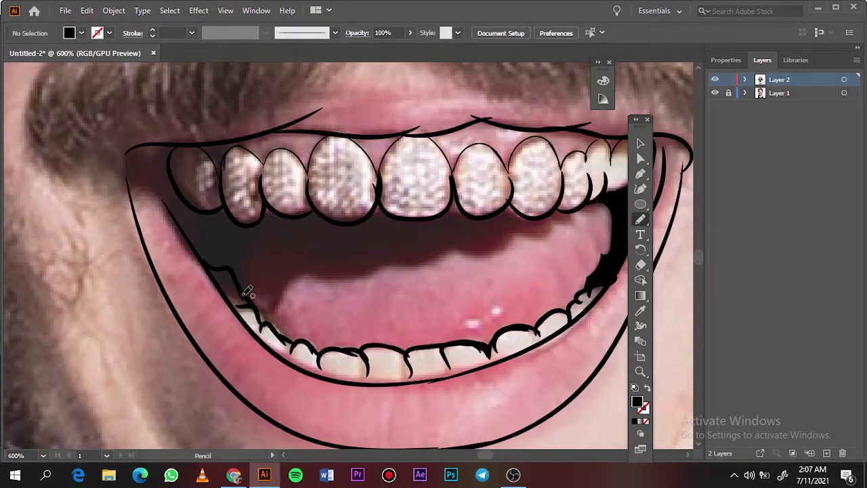
Fill the dark area under the upper teeth and the gap along a tooth edge in black
drag(276, 221, 263, 289)
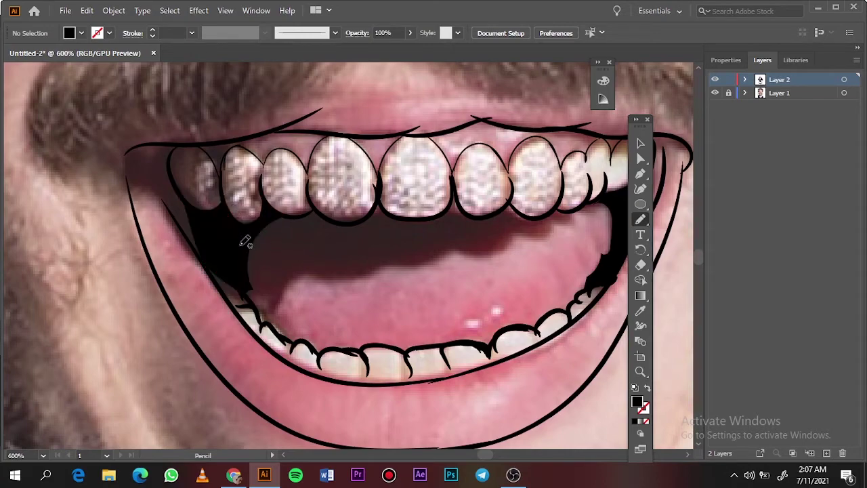
scroll(130, 188, up, 3)
scroll(393, 288, up, 1)
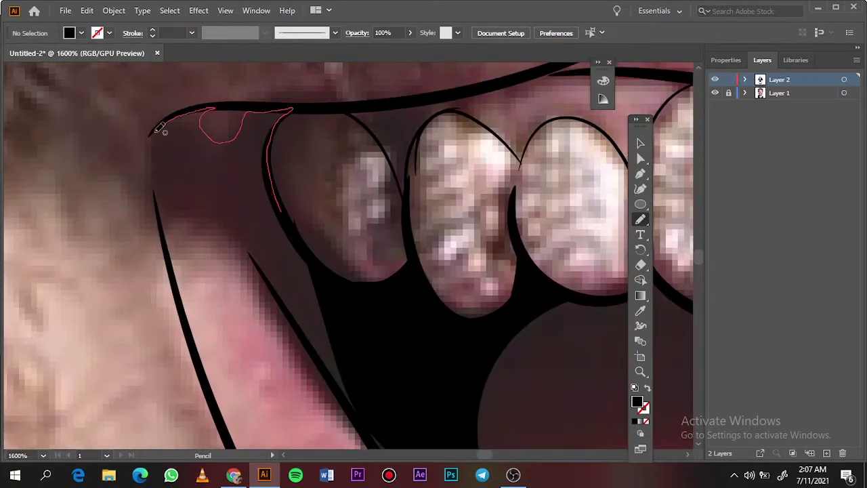
drag(271, 144, 388, 386)
scroll(286, 187, down, 5)
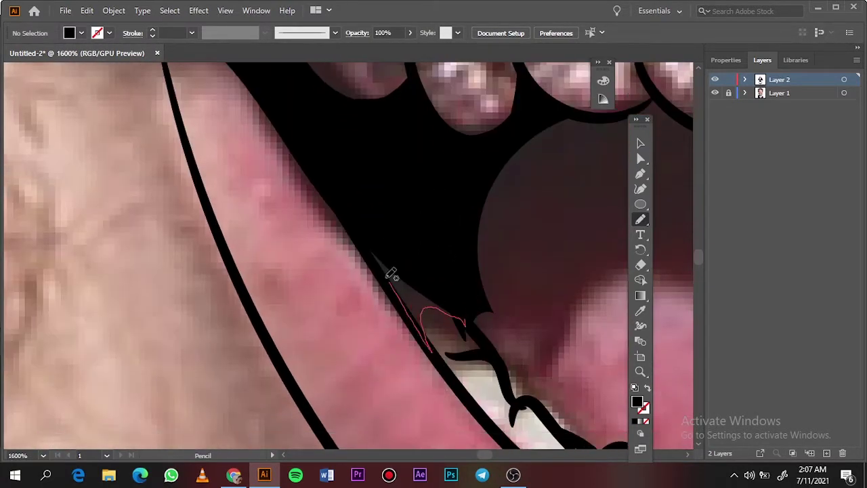
scroll(452, 216, up, 2)
mouse_move(464, 296)
mouse_down()
mouse_move(502, 169)
mouse_move(470, 319)
mouse_up()
scroll(281, 162, down, 6)
key(ctrl+0)
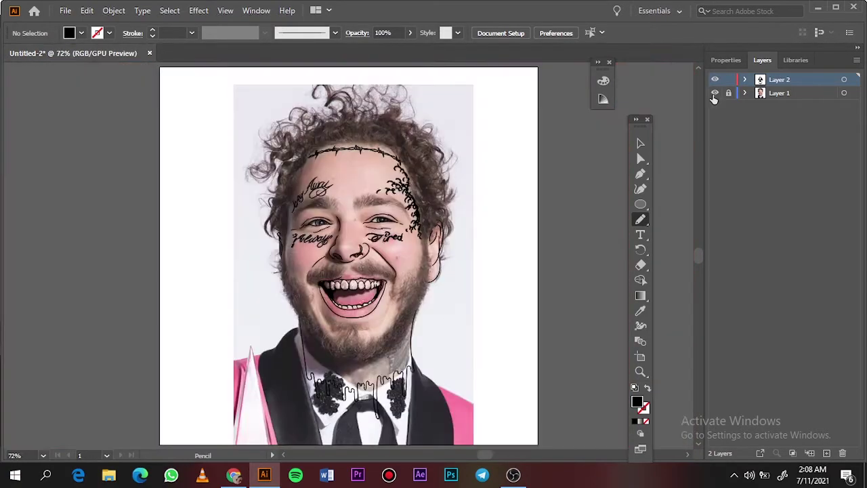
Close a black shape over the dark area below the upper teeth and check it without the photo
scroll(336, 291, up, 8)
mouse_move(155, 220)
mouse_down()
mouse_move(284, 194)
mouse_move(479, 208)
mouse_up()
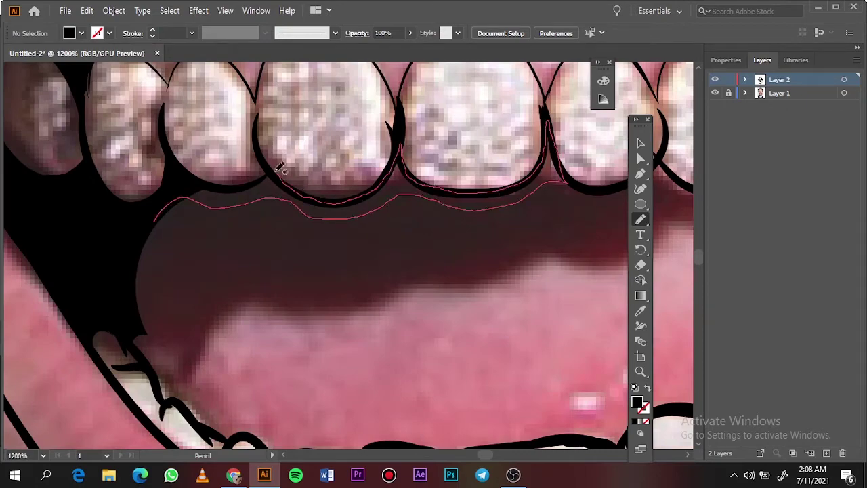
drag(406, 154, 151, 229)
key(ctrl+0)
click(716, 94)
click(716, 94)
Draw a solid black filled circle over the iris
scroll(385, 238, up, 8)
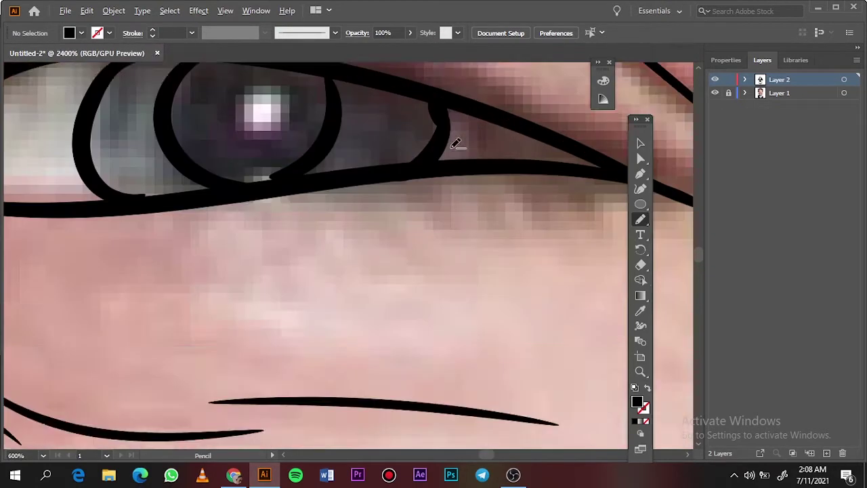
scroll(457, 142, up, 3)
drag(223, 155, 264, 152)
scroll(153, 201, down, 5)
scroll(153, 201, up, 5)
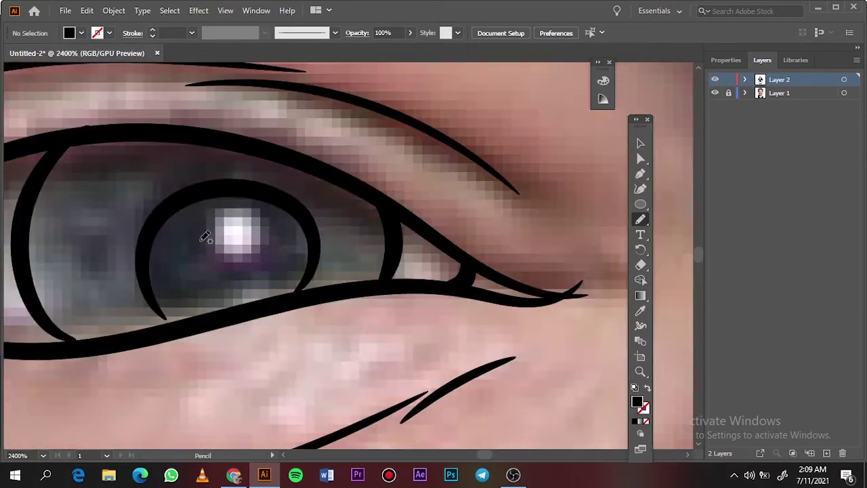
mouse_move(203, 238)
mouse_down()
mouse_move(199, 186)
mouse_move(174, 329)
mouse_up()
scroll(154, 293, down, 3)
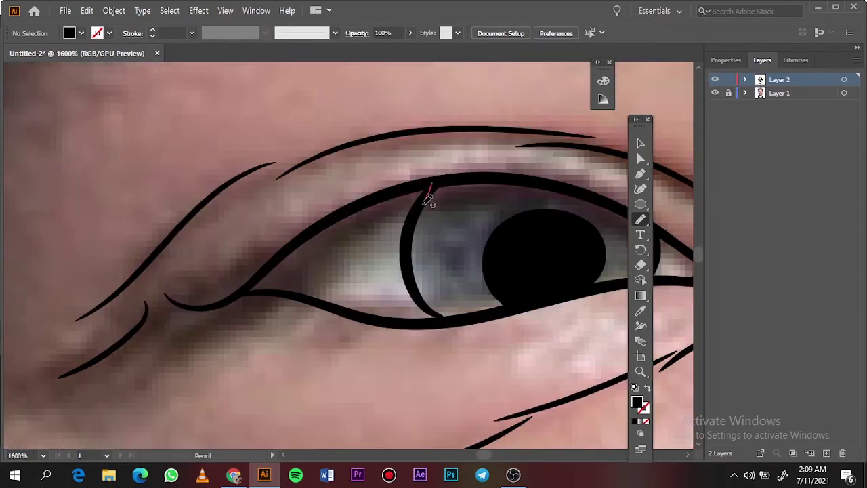
Fill the shadow at the inner eye corner as a black wedge
drag(428, 200, 261, 308)
drag(164, 296, 433, 181)
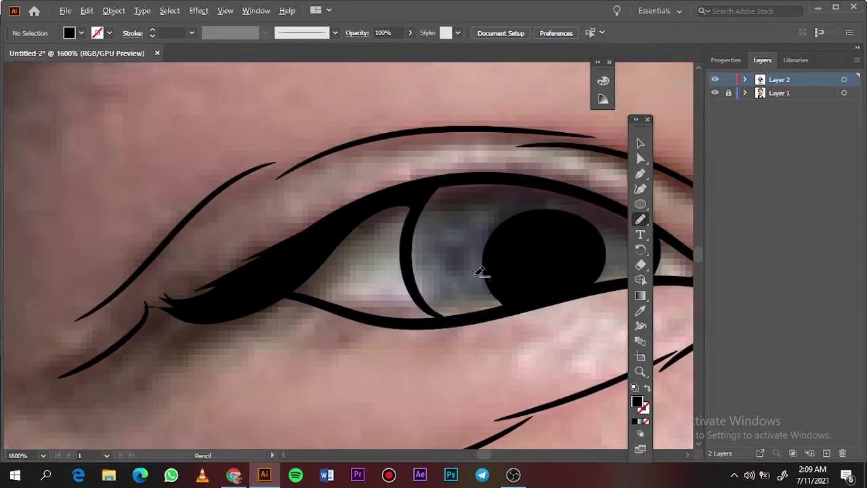
drag(482, 269, 377, 318)
mouse_move(189, 308)
mouse_down()
mouse_move(277, 265)
mouse_move(325, 221)
mouse_up()
drag(553, 333, 329, 255)
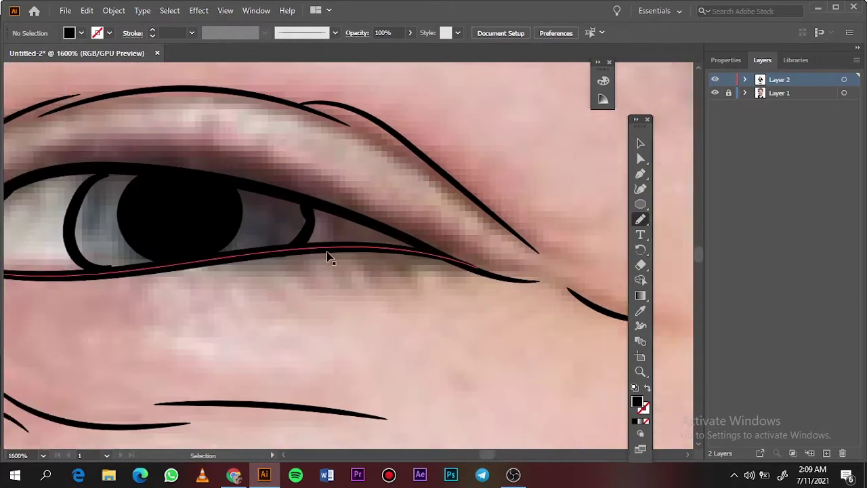
Add a black shadow shape along the upper lid and near the outer corner
drag(106, 183, 157, 150)
mouse_move(467, 252)
mouse_down()
mouse_move(167, 180)
mouse_move(109, 181)
mouse_up()
mouse_move(418, 228)
mouse_down()
mouse_move(437, 240)
mouse_move(407, 229)
mouse_up()
Toggle the reference photo to check the tracing and set a dark brown fill colour
key(ctrl+0)
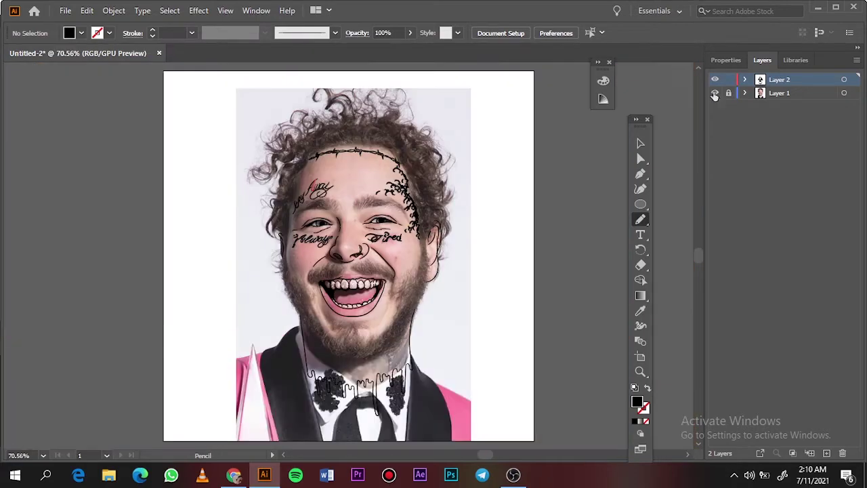
key(v)
click(715, 92)
click(715, 93)
double_click(637, 403)
click(783, 64)
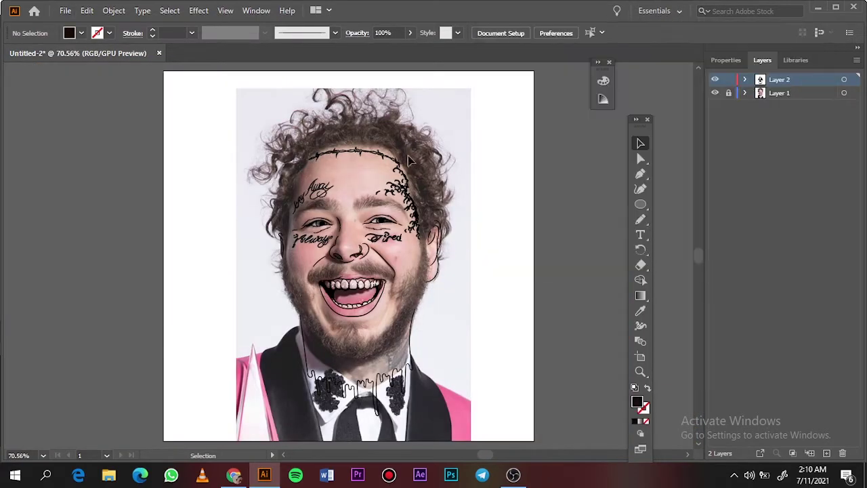
alt+scroll(356, 242, up, 6)
Draw the left half of the mustache as a closed dark brown shape
key(n)
drag(236, 366, 208, 336)
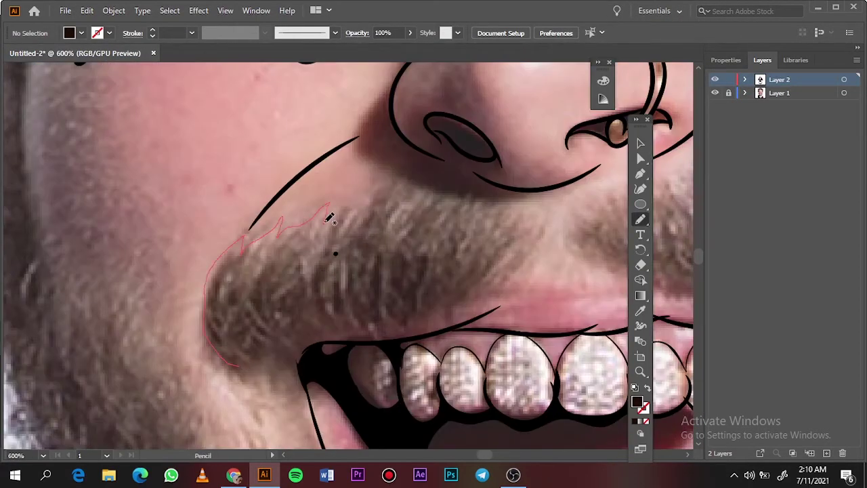
drag(471, 304, 233, 362)
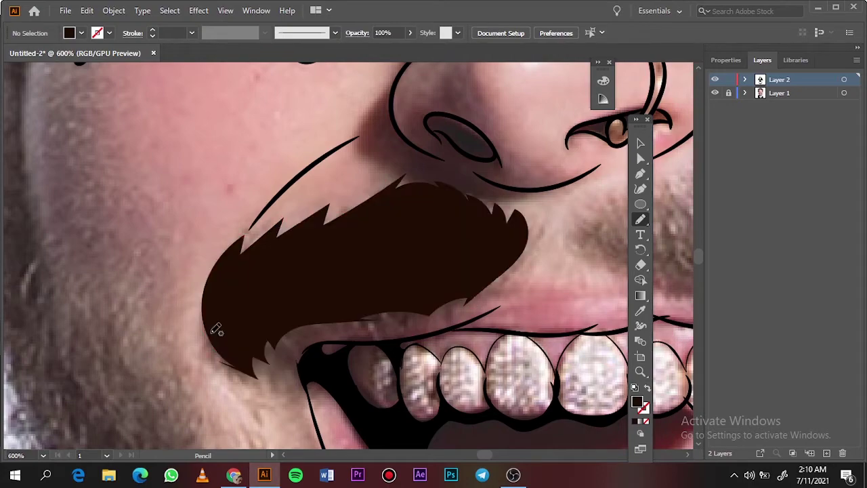
key(v)
double_click(637, 402)
click(790, 72)
Draw the right half of the mustache and outline the patch below the lower lip
key(n)
scroll(216, 209, right, 5)
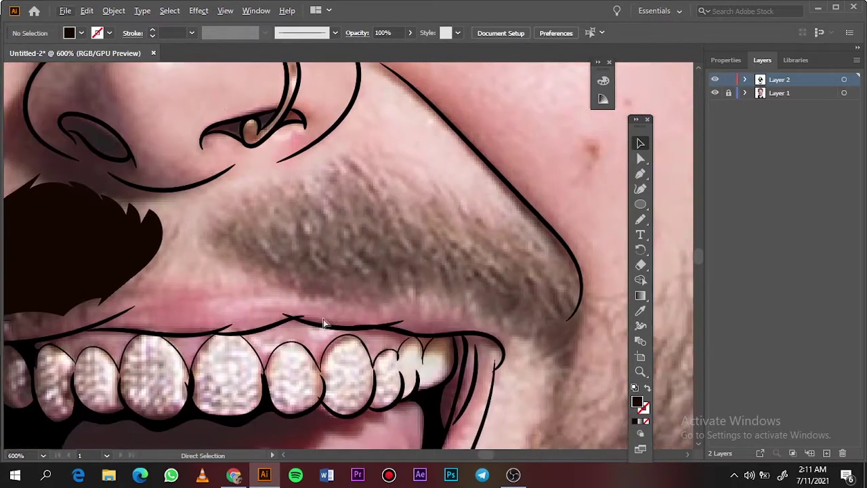
drag(326, 241, 377, 247)
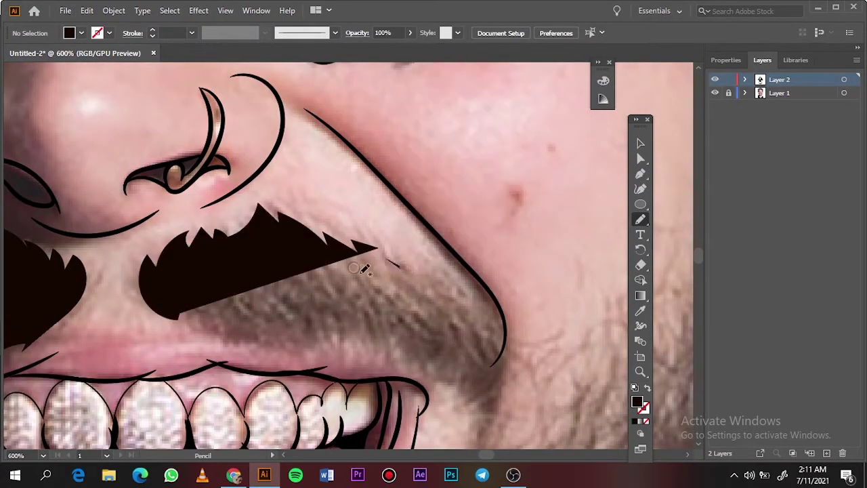
drag(346, 344, 296, 258)
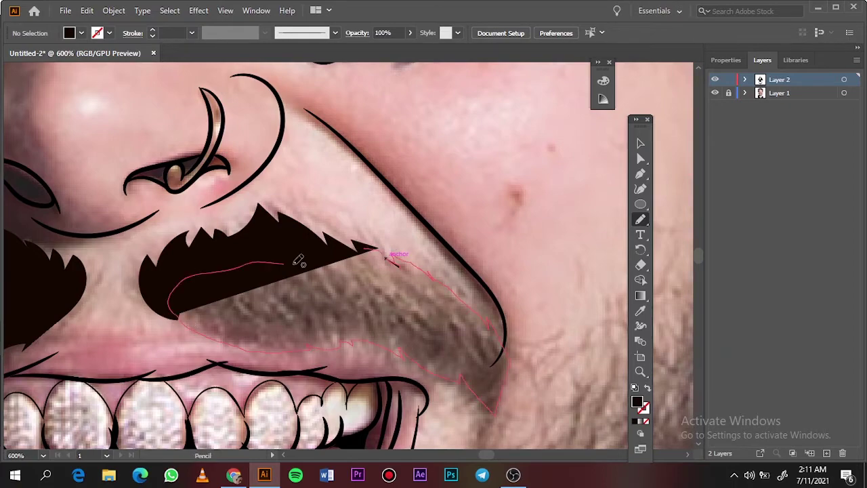
scroll(296, 258, down, 3)
scroll(261, 345, up, 3)
drag(197, 302, 255, 252)
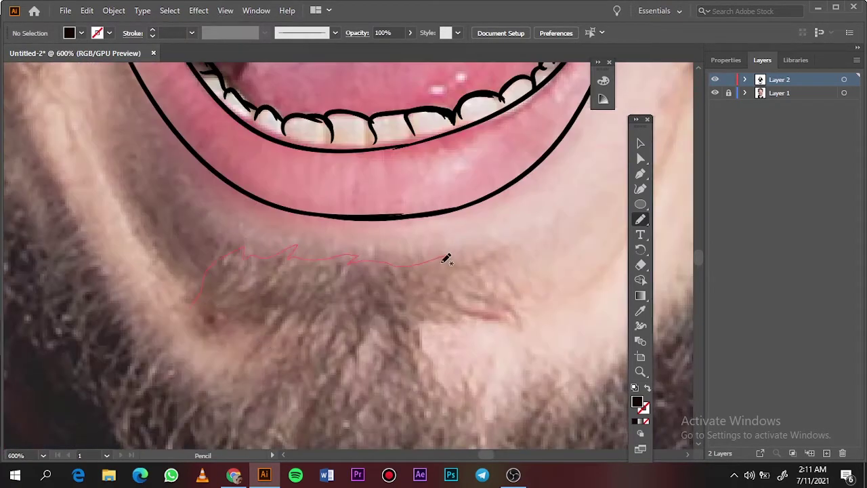
Close the chin patch and fill the beard along the left cheek and jaw
drag(191, 313, 197, 305)
scroll(191, 313, down, 3)
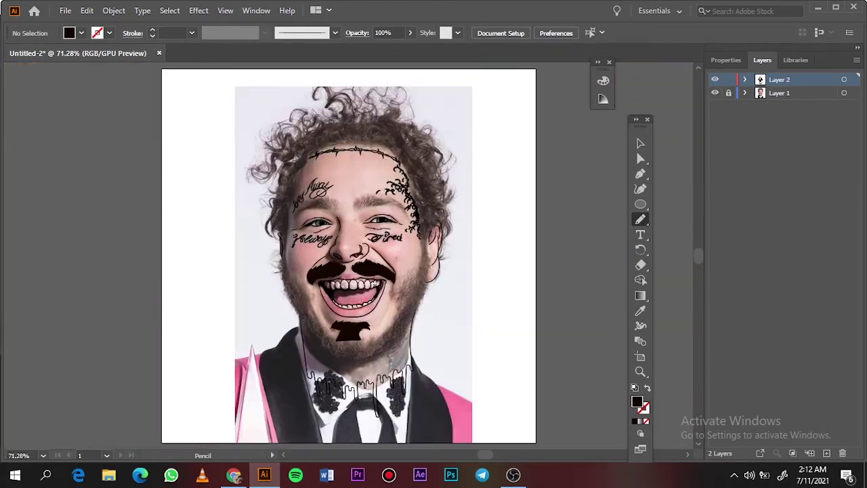
scroll(282, 215, up, 3)
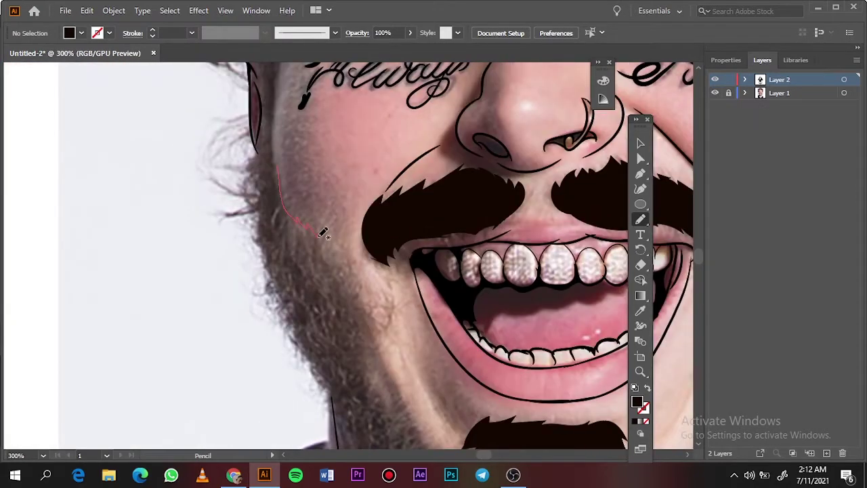
drag(251, 175, 248, 177)
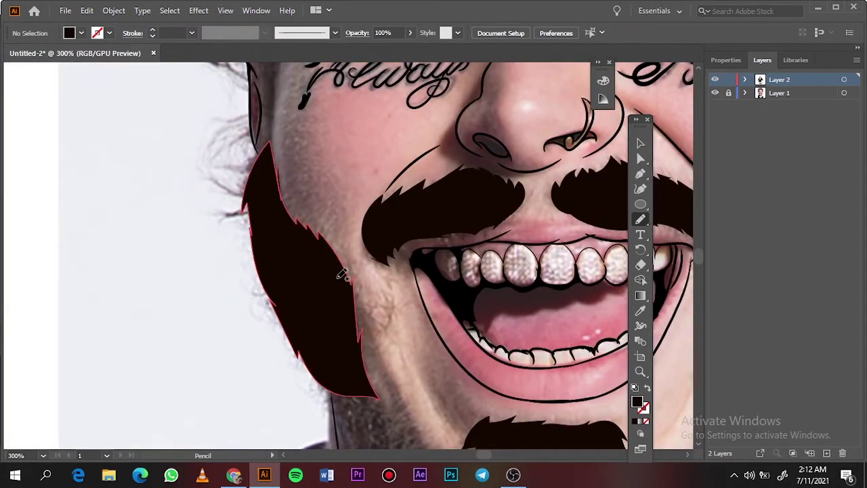
scroll(391, 287, down, 3)
scroll(236, 197, up, 1)
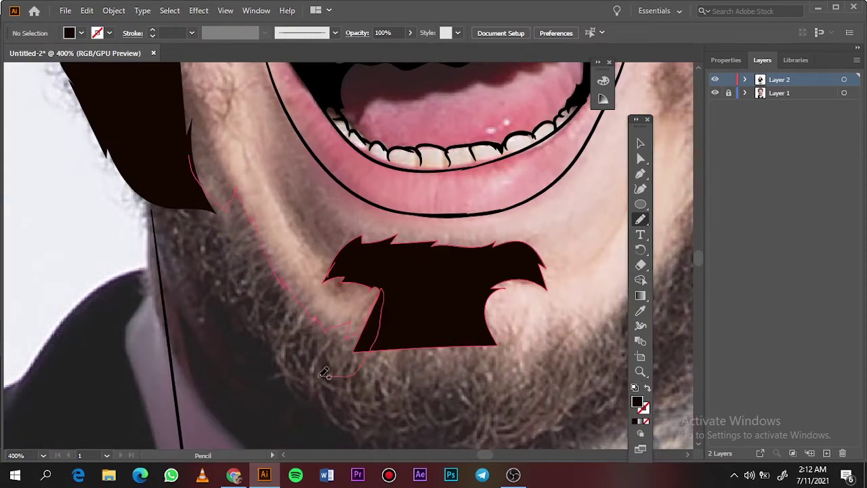
drag(324, 373, 198, 156)
scroll(205, 154, down, 3)
scroll(230, 196, up, 1)
mouse_move(96, 168)
mouse_down()
mouse_move(220, 310)
mouse_move(102, 166)
mouse_up()
Extend the dark beard around the chin and up the right jaw to the ear
scroll(107, 181, down, 3)
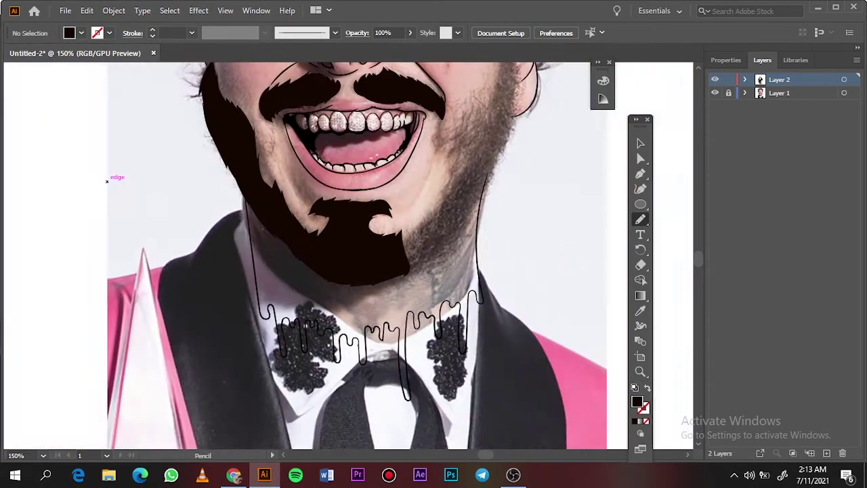
scroll(443, 284, up, 1)
scroll(242, 335, up, 2)
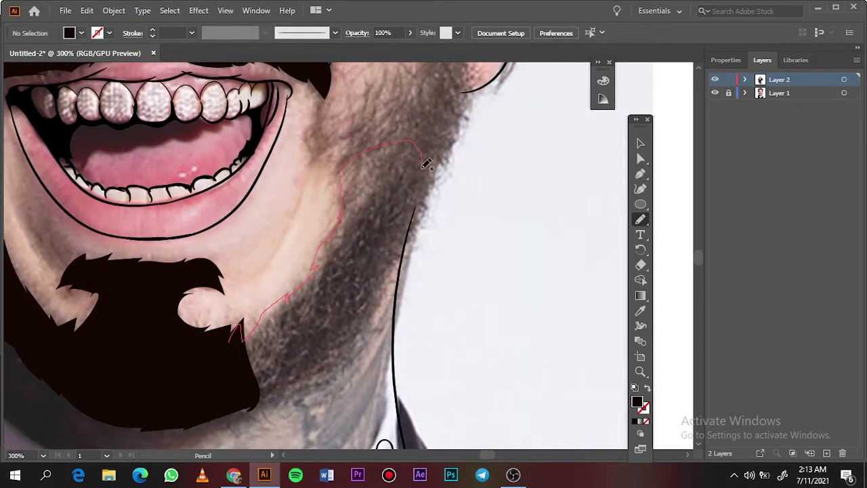
drag(285, 395, 234, 335)
scroll(345, 268, down, 4)
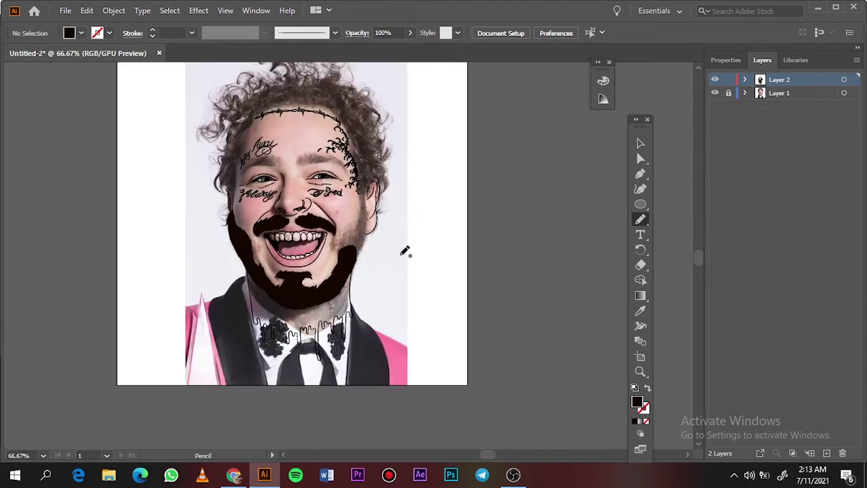
scroll(379, 244, up, 4)
drag(262, 383, 377, 221)
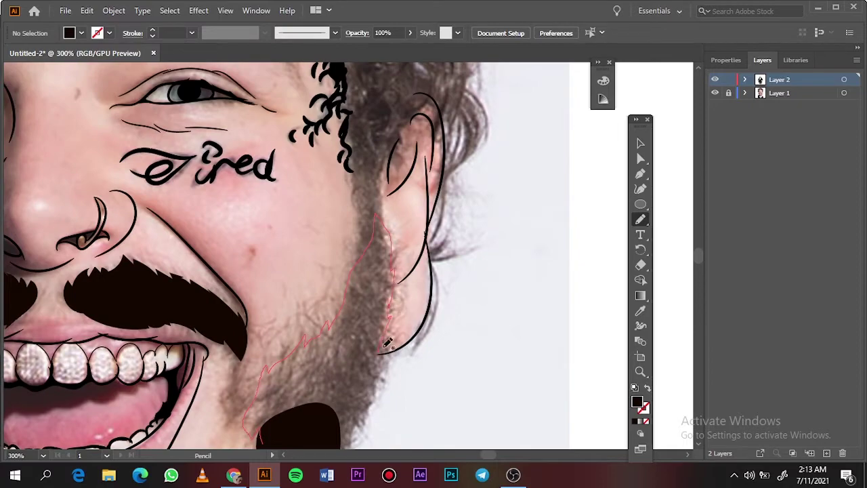
Fill the remaining beard strip beside the right ear
drag(387, 344, 371, 406)
scroll(353, 365, down, 3)
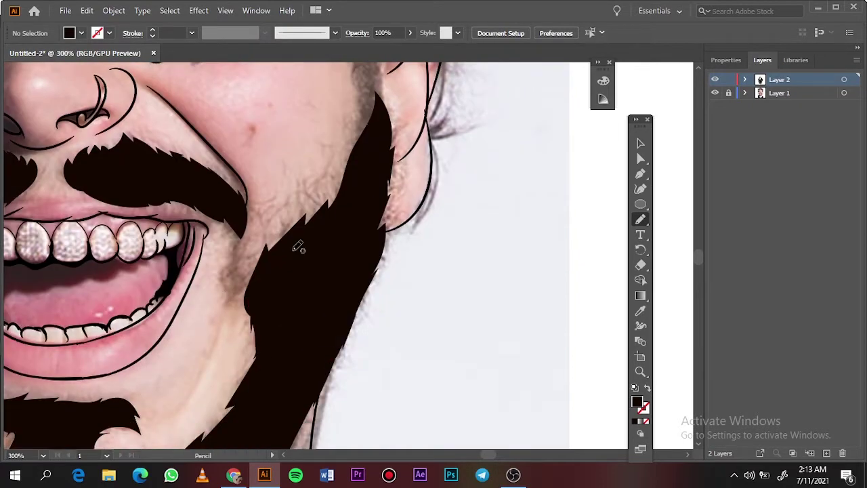
drag(298, 248, 300, 249)
scroll(352, 217, up, 6)
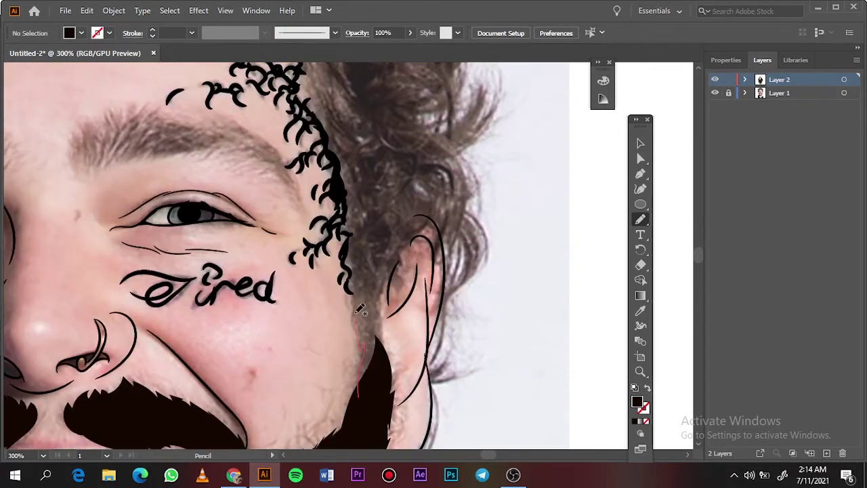
drag(399, 271, 386, 328)
scroll(390, 325, down, 4)
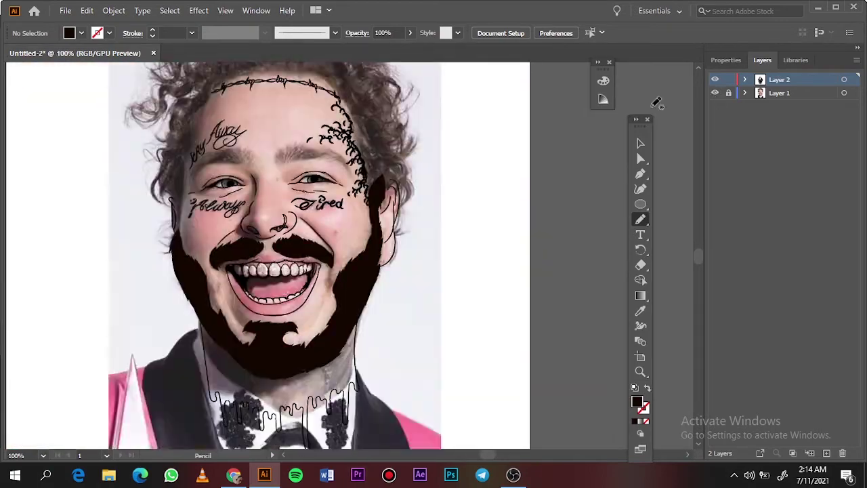
scroll(257, 318, up, 4)
Trace the hair curl beside the ear and down the temple as black shapes
scroll(257, 318, up, 2)
drag(262, 428, 278, 379)
drag(224, 319, 224, 217)
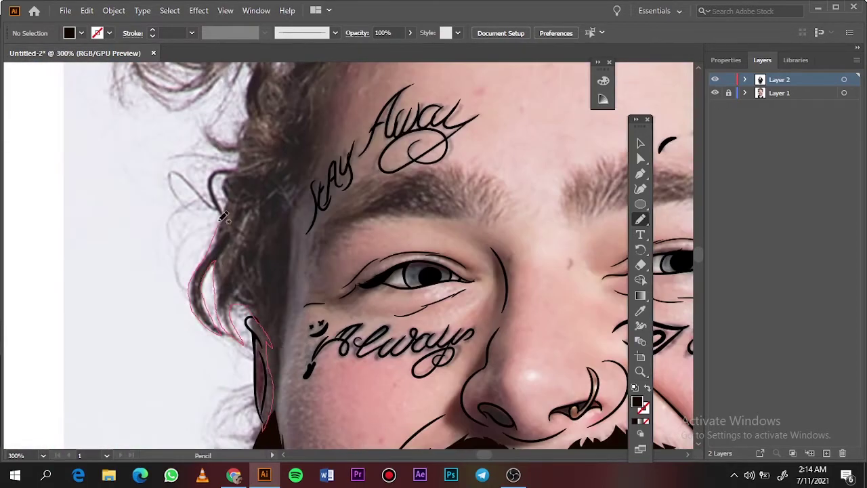
drag(288, 425, 287, 425)
scroll(271, 416, up, 4)
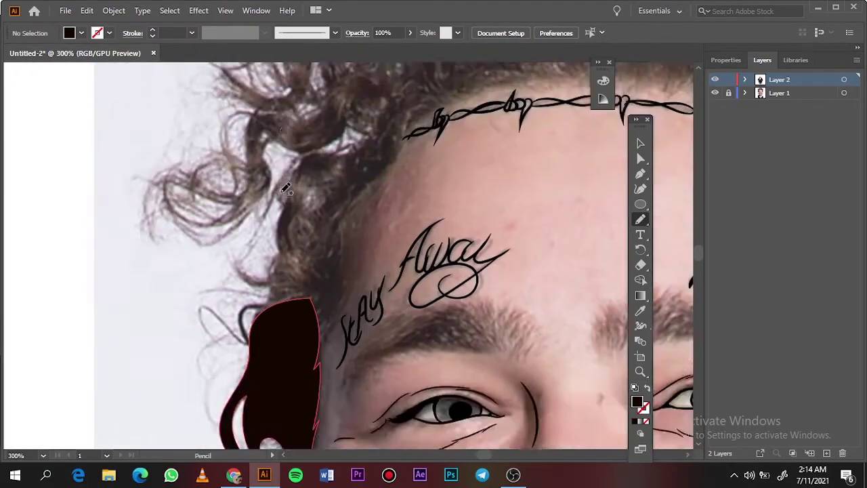
scroll(257, 410, up, 2)
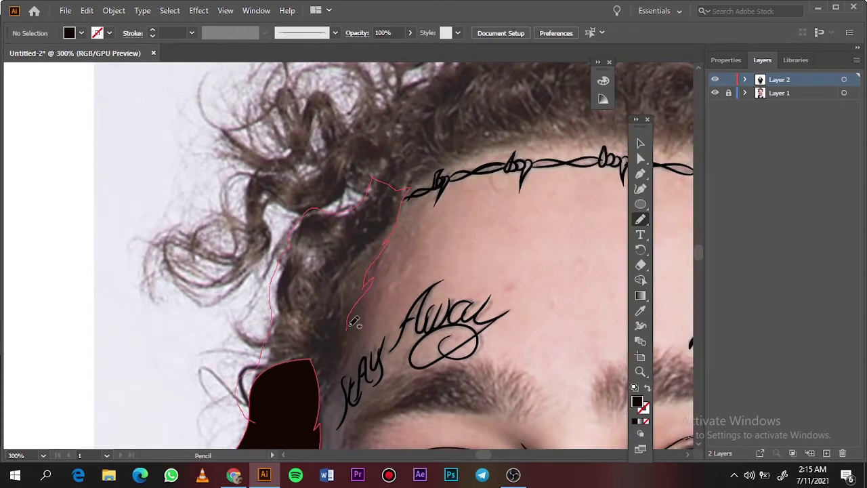
drag(349, 326, 280, 447)
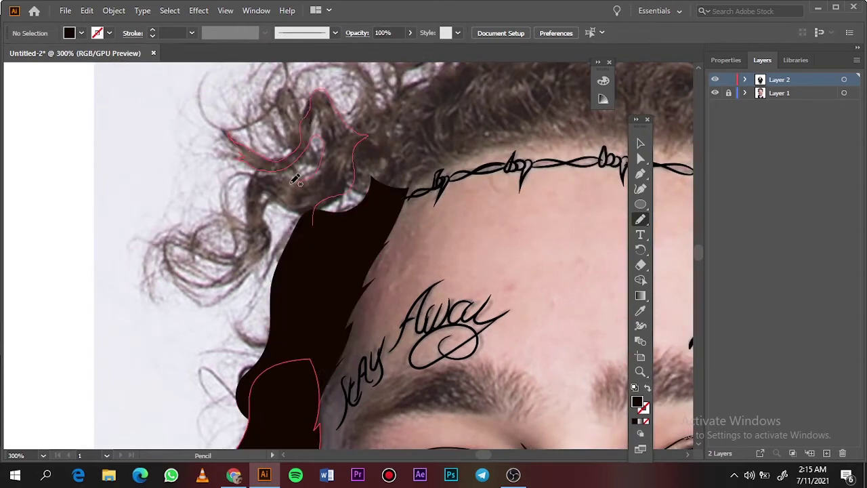
Outline the curls above the temple, then toggle the photo to check the tracing
drag(314, 224, 314, 222)
drag(322, 197, 383, 195)
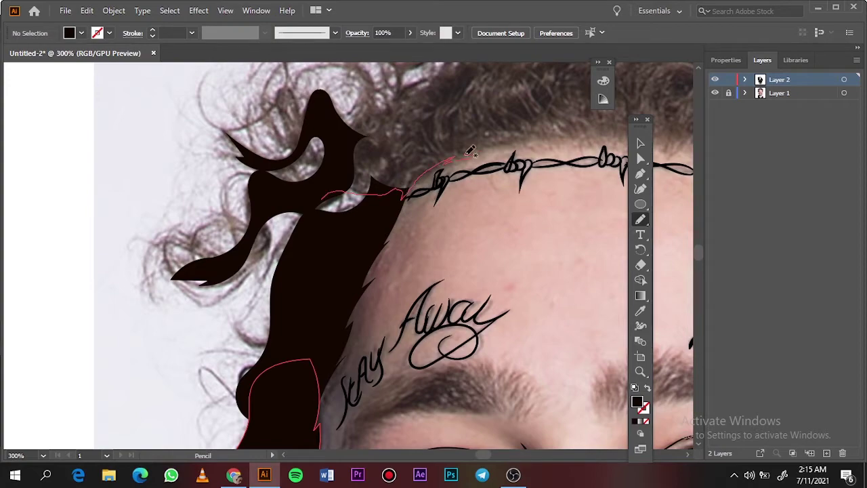
drag(471, 151, 329, 173)
key(ctrl+0)
click(714, 93)
click(715, 93)
Trace the clusters of curls at the top of the head as black fills
scroll(346, 138, up, 5)
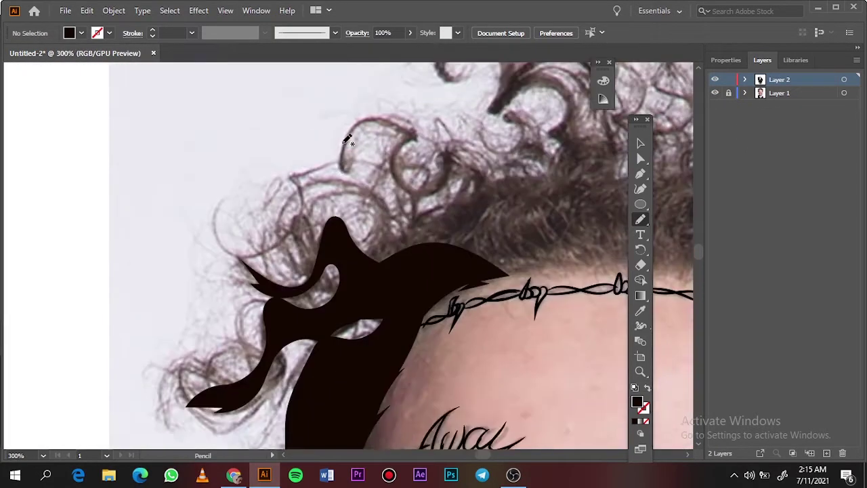
scroll(347, 138, up, 3)
drag(353, 327, 367, 260)
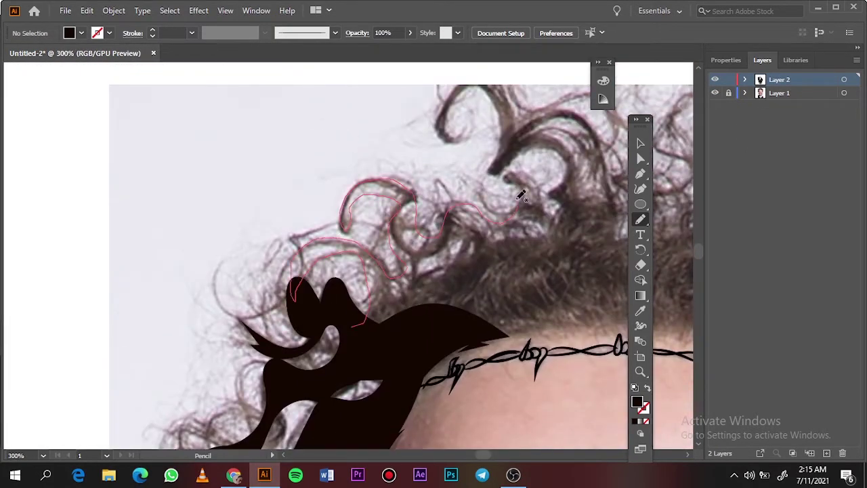
drag(377, 191, 359, 337)
scroll(357, 260, up, 3)
scroll(357, 260, right, 3)
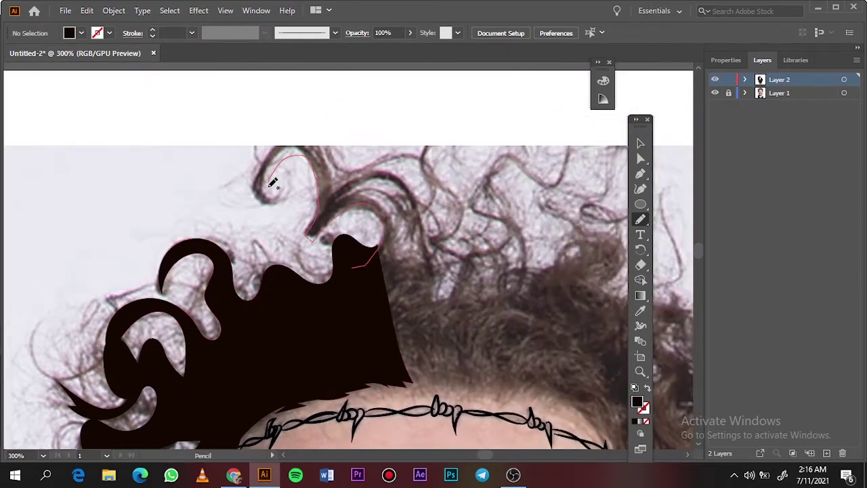
drag(504, 244, 552, 352)
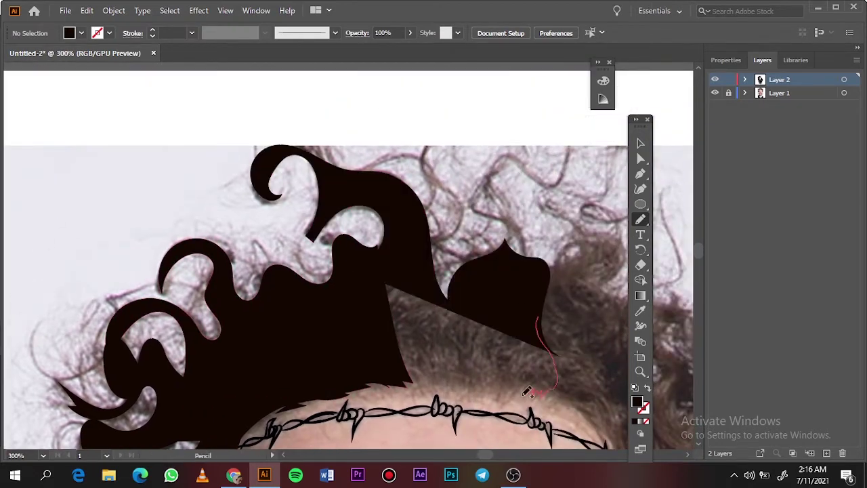
drag(430, 390, 428, 391)
Fill the top-right hair lobe and outline the right-side hair toward the ear
key(ctrl+minus)
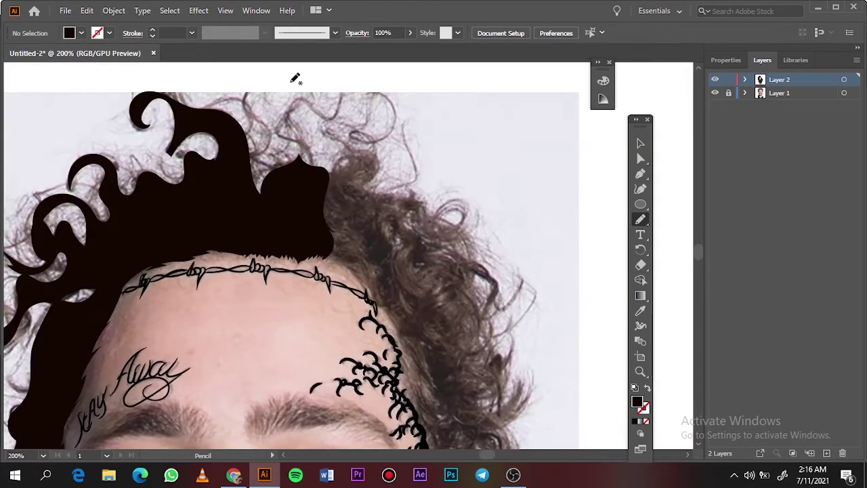
drag(391, 308, 393, 310)
scroll(329, 178, down, 5)
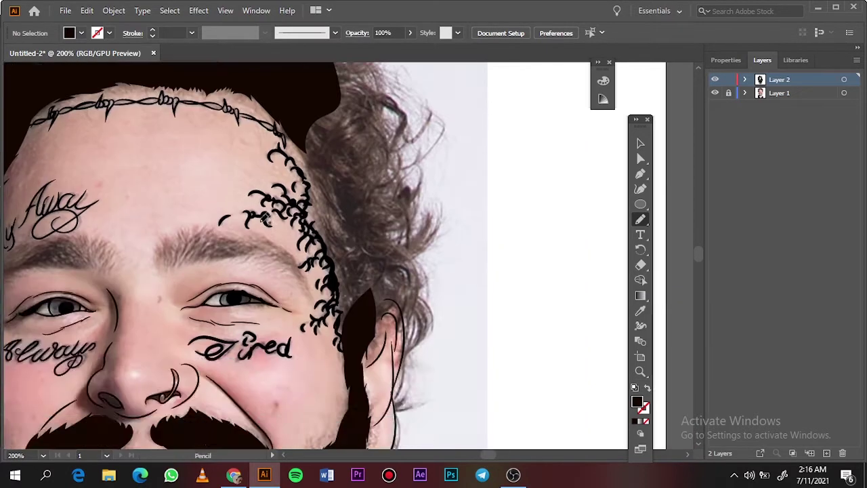
scroll(329, 178, up, 3)
scroll(330, 178, right, 4)
drag(207, 128, 223, 122)
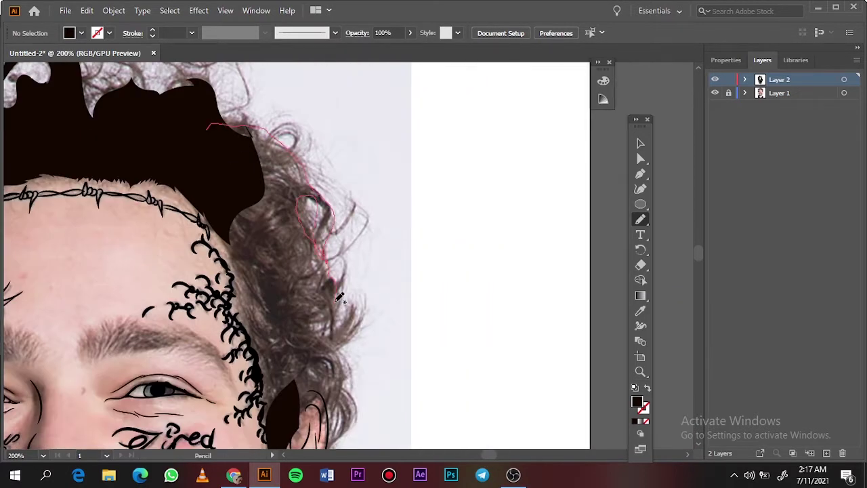
drag(243, 285, 245, 290)
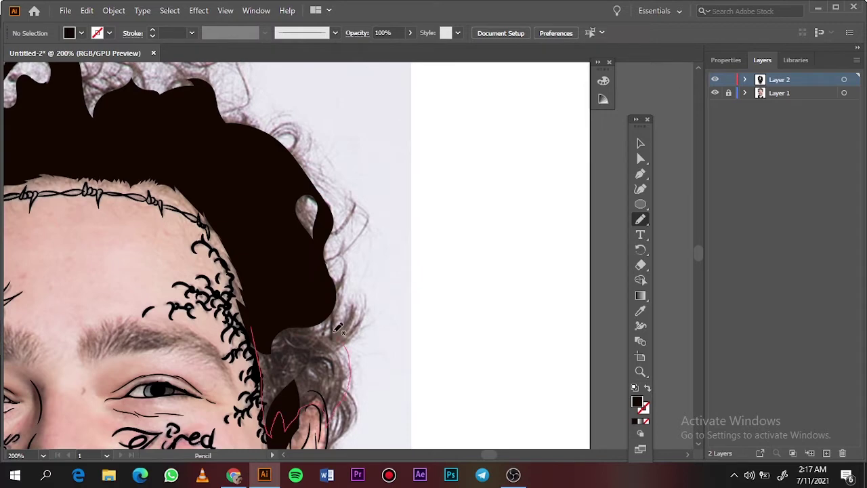
drag(337, 328, 338, 330)
scroll(332, 336, down, 5)
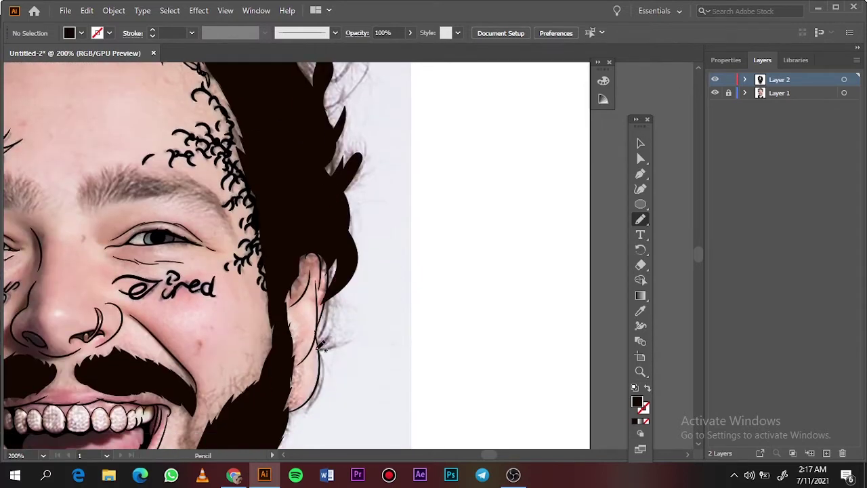
Toggle the reference photo off and on to compare it with the tracing
key(ctrl+0)
click(715, 93)
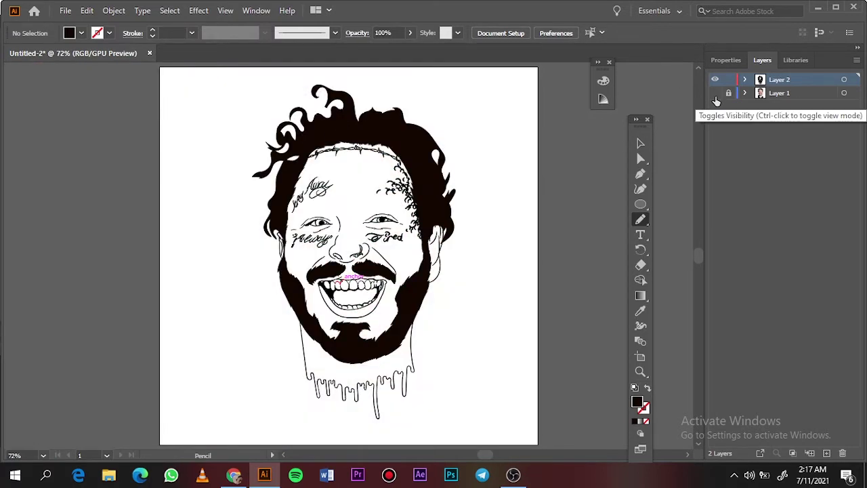
double_click(715, 92)
click(715, 92)
click(715, 92)
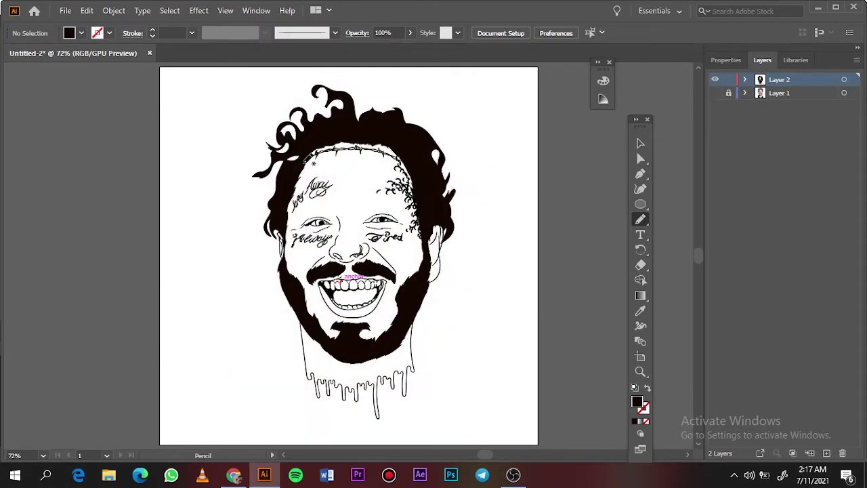
scroll(308, 160, up, 10)
scroll(269, 178, down, 5)
scroll(310, 192, up, 5)
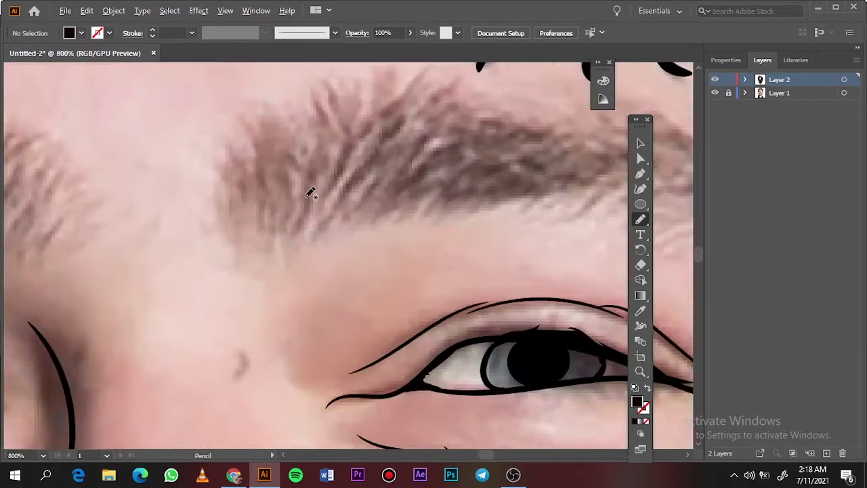
scroll(151, 251, down, 1)
Trace the right eyebrow and the one under the Stay Away tattoo as black fills
mouse_move(163, 151)
mouse_down()
mouse_move(389, 138)
mouse_move(584, 293)
mouse_move(410, 211)
mouse_up()
drag(184, 248, 142, 256)
scroll(146, 305, left, 5)
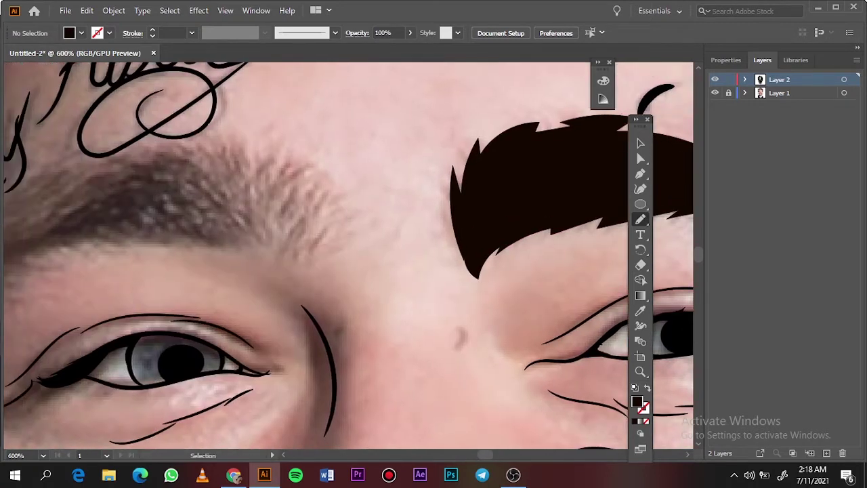
scroll(146, 353, left, 5)
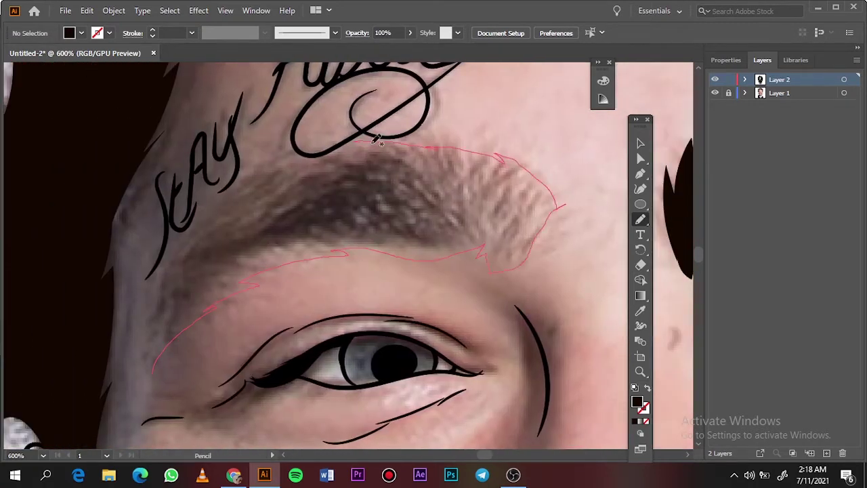
drag(566, 203, 168, 350)
mouse_move(492, 271)
mouse_down()
mouse_move(517, 239)
mouse_move(491, 271)
mouse_up()
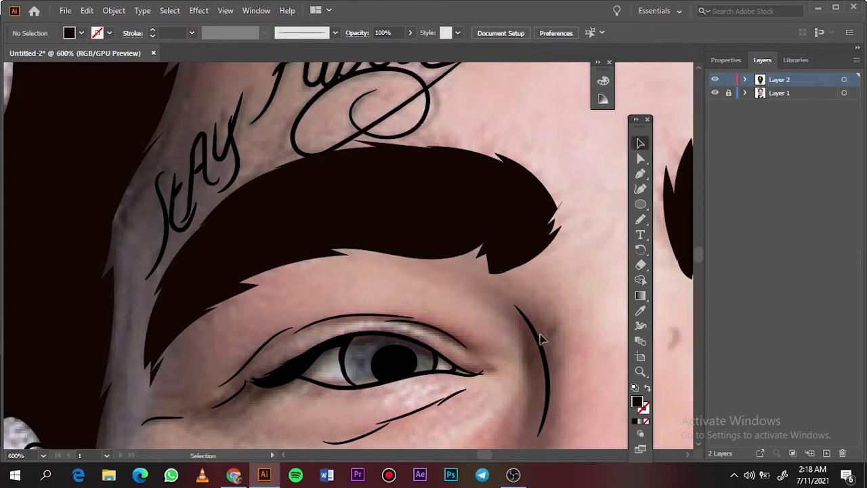
key(shift+x)
Swap fill and stroke, check the tracing, and set the stroke weight to 2 pt
key(b)
scroll(546, 298, right, 5)
key(ctrl+0)
click(715, 93)
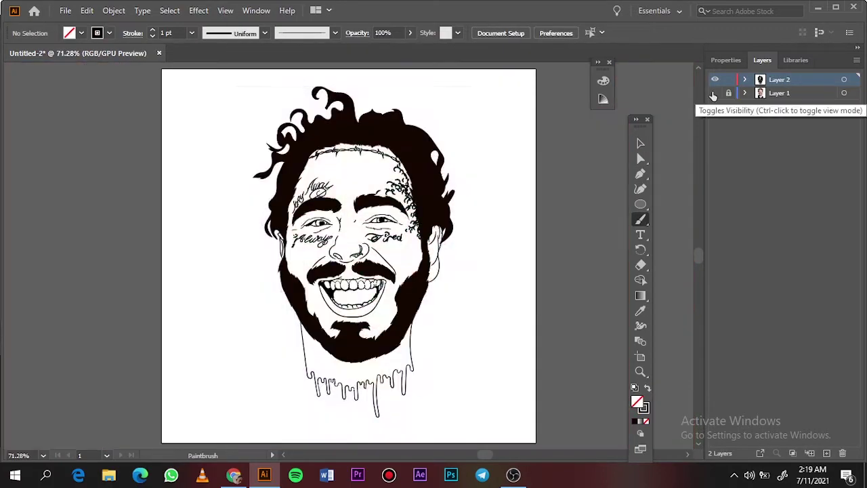
click(715, 93)
scroll(431, 191, up, 4)
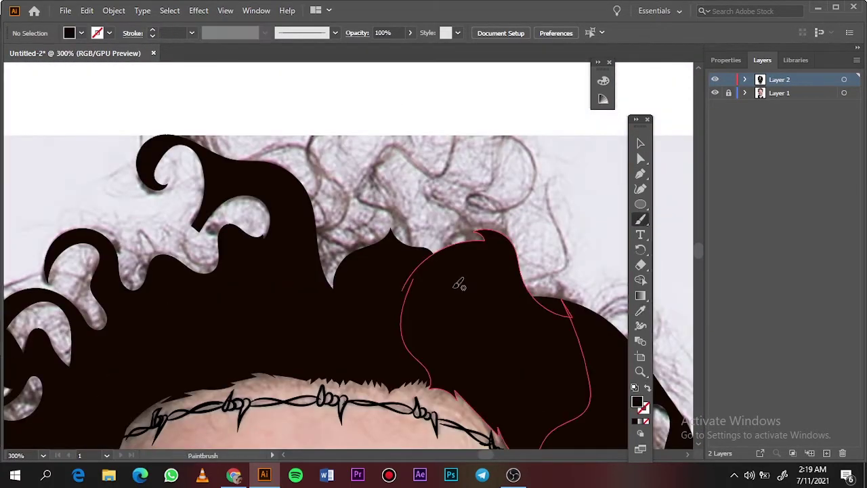
click(192, 32)
click(203, 102)
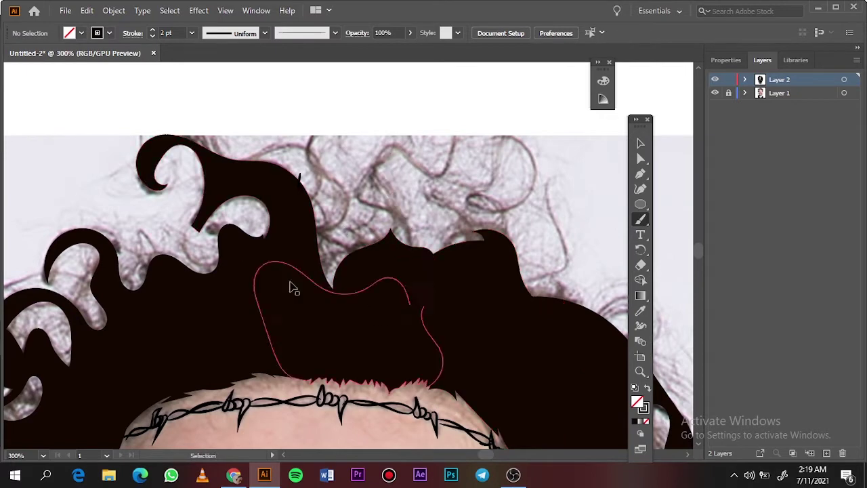
Sample a colour with the Eyedropper and thicken the brush stroke to 4 pt
scroll(290, 286, up, 5)
click(422, 150)
key(i)
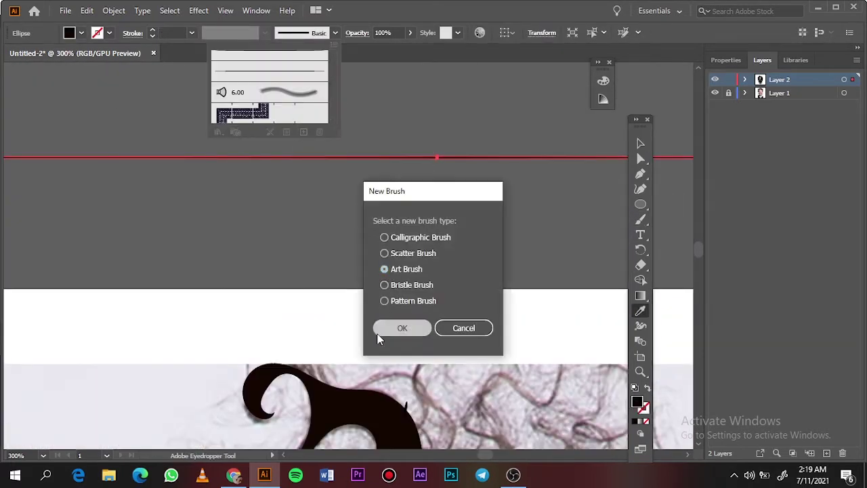
scroll(406, 245, down, 3)
key(])
key(])
key(])
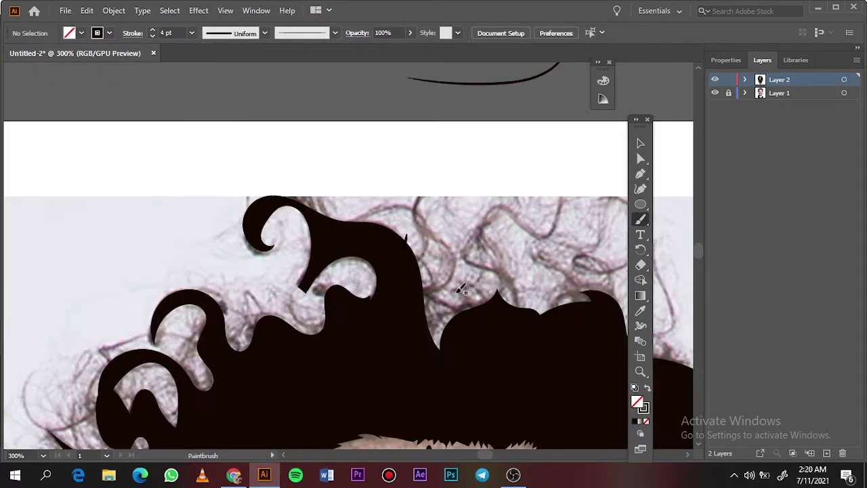
scroll(406, 246, right, 3)
Paint curly tendrils rising from the top of the hair
drag(410, 298, 468, 191)
drag(393, 258, 485, 207)
drag(522, 298, 512, 240)
drag(498, 318, 461, 250)
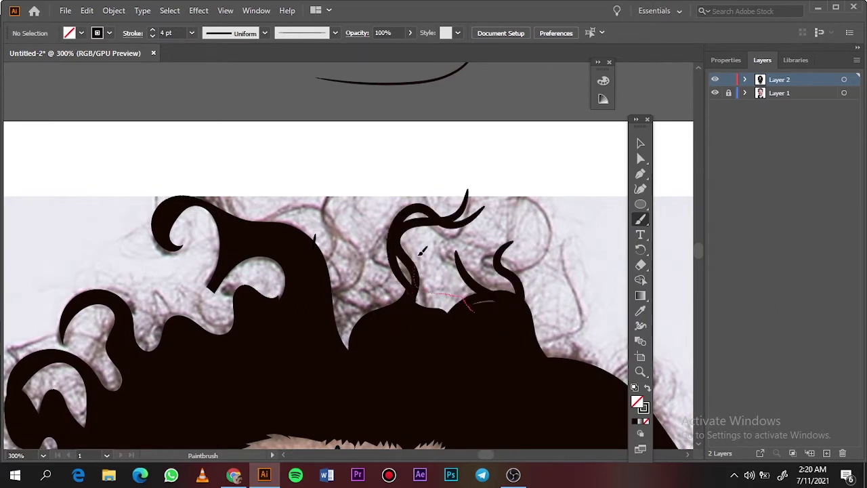
drag(501, 298, 512, 202)
drag(474, 298, 484, 206)
drag(342, 335, 359, 175)
Paint wavy curl strands across the left side of the hair
drag(338, 237, 259, 215)
drag(241, 224, 162, 247)
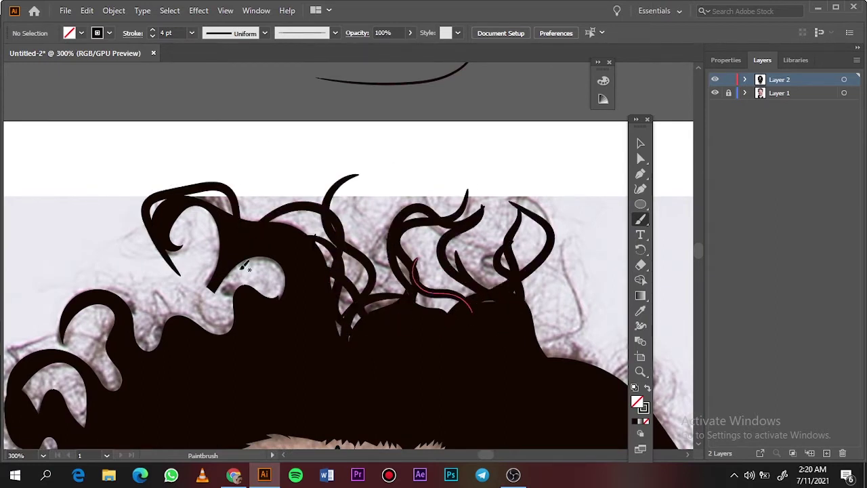
drag(210, 186, 178, 274)
drag(261, 268, 135, 318)
drag(88, 292, 40, 332)
drag(77, 312, 68, 341)
Paint a strand above the right temple, then thin 1 pt strands along the right curls
key(ctrl+minus)
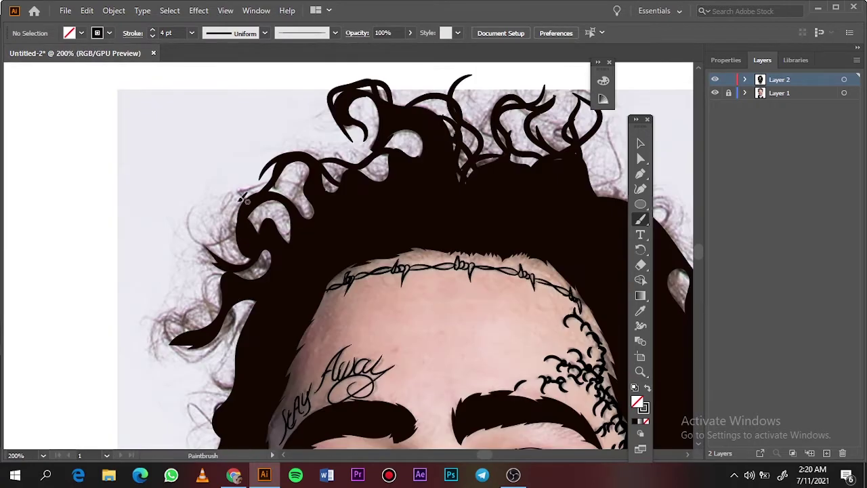
scroll(339, 271, right, 5)
drag(285, 257, 357, 316)
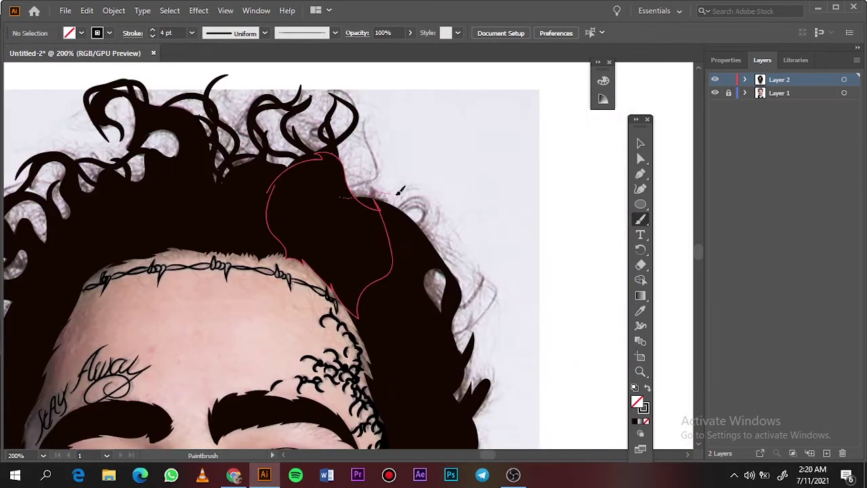
click(191, 32)
click(213, 85)
drag(405, 200, 421, 224)
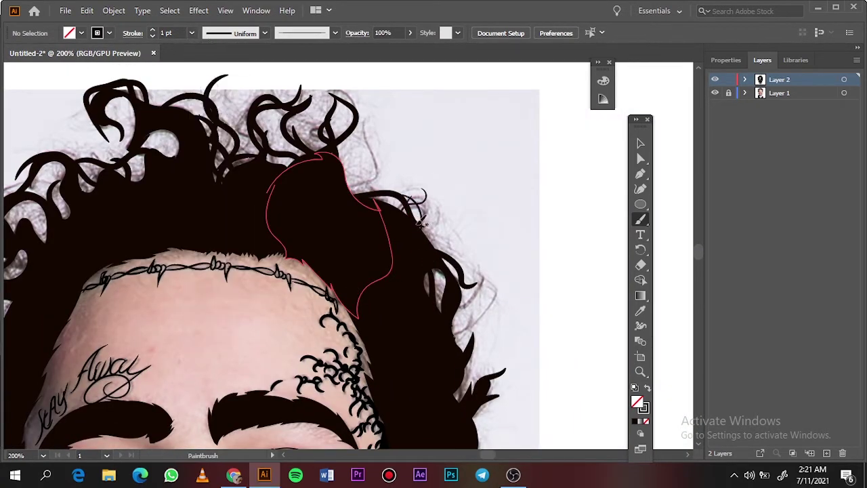
drag(464, 338, 477, 319)
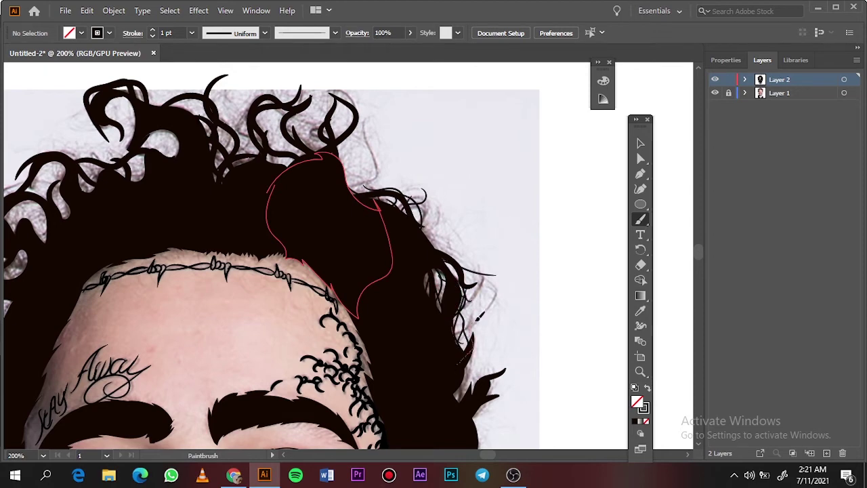
Paint black hair strands beside the left cheek with the Paintbrush
scroll(485, 399, down, 3)
scroll(225, 276, up, 2)
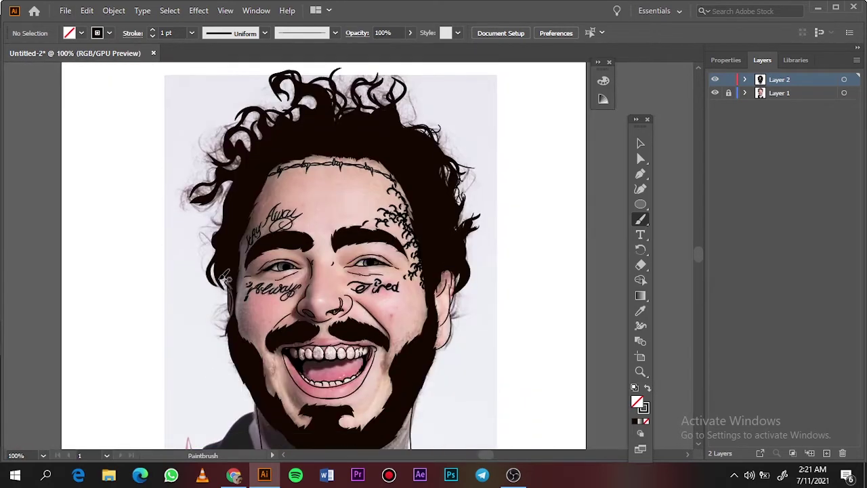
scroll(213, 269, up, 3)
mouse_move(241, 330)
mouse_down()
mouse_move(235, 160)
mouse_move(203, 264)
mouse_up()
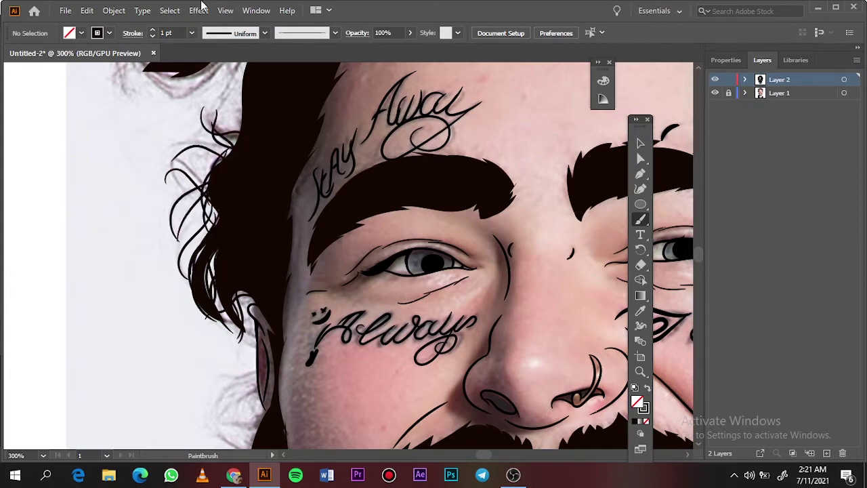
Fit the artboard in view and briefly hide the reference photo to check the line art
key(ctrl+0)
click(714, 92)
alt+click(714, 93)
alt+click(715, 93)
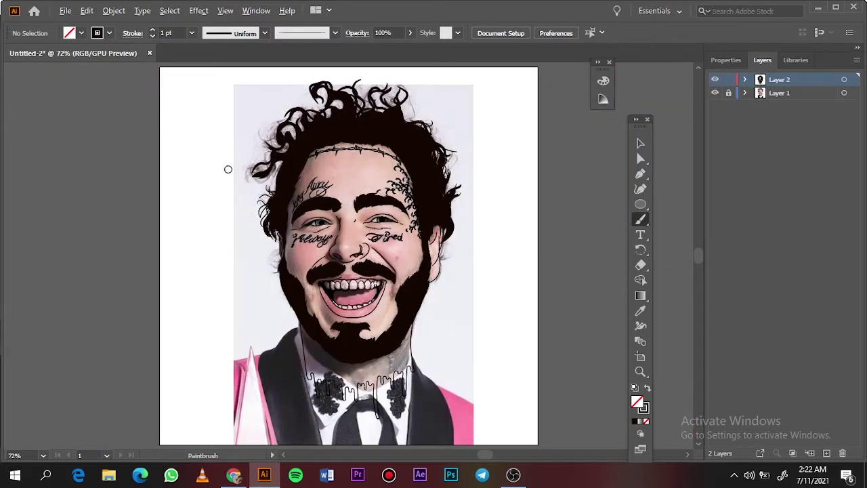
Paint fine strands across the left hair curls
scroll(347, 195, up, 4)
drag(344, 197, 298, 278)
mouse_move(342, 164)
mouse_down()
mouse_move(227, 239)
mouse_move(193, 238)
mouse_move(316, 119)
mouse_up()
drag(294, 178, 193, 237)
drag(324, 145, 326, 142)
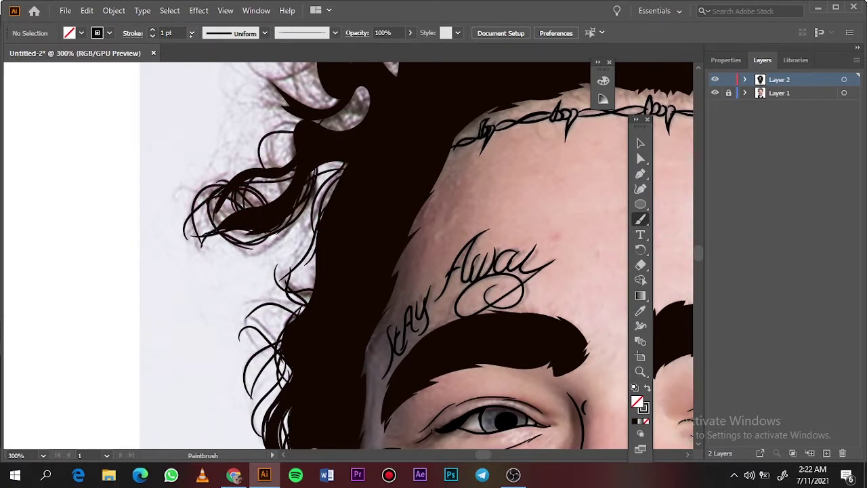
drag(323, 178, 265, 233)
drag(266, 161, 228, 219)
drag(293, 167, 370, 107)
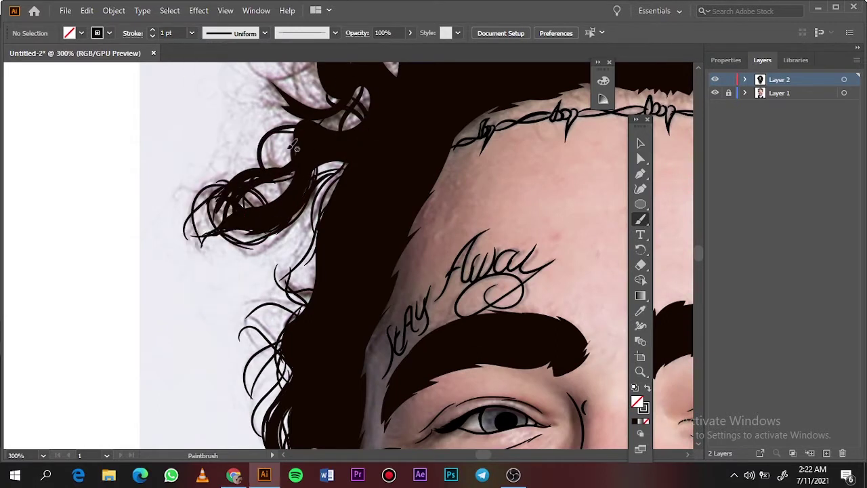
Add more strands on the lower left curls and across the top curls
scroll(384, 92, up, 5)
drag(288, 318, 267, 218)
drag(317, 275, 246, 312)
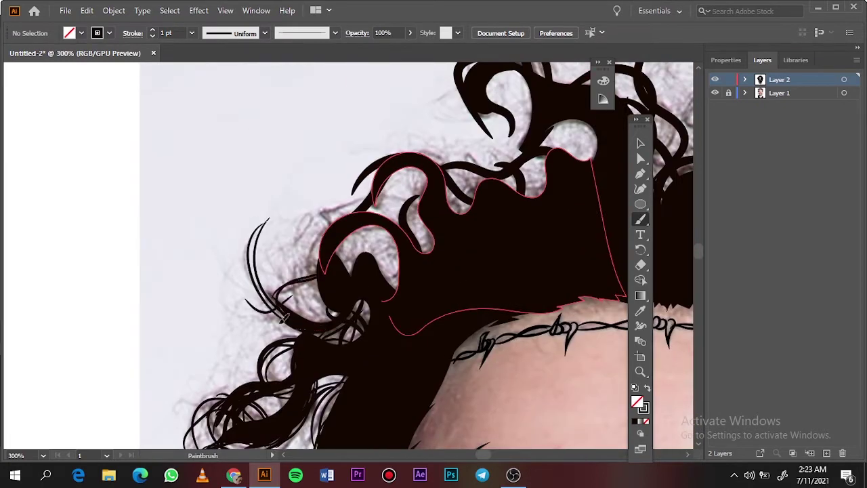
drag(365, 271, 313, 196)
drag(300, 310, 234, 329)
drag(400, 258, 366, 229)
drag(427, 173, 376, 200)
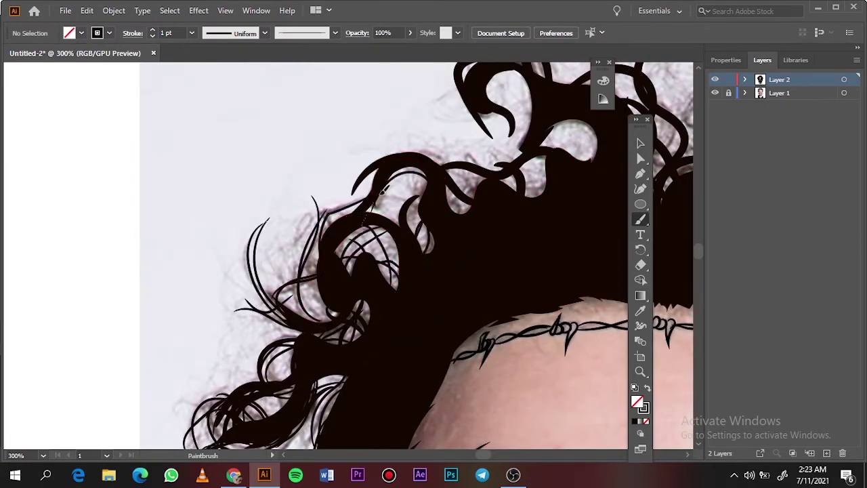
drag(459, 134, 383, 157)
drag(369, 179, 337, 209)
drag(467, 172, 388, 188)
drag(544, 155, 526, 194)
drag(512, 151, 431, 183)
Fit the artboard and toggle the reference photo off and on to review the strands
key(ctrl+0)
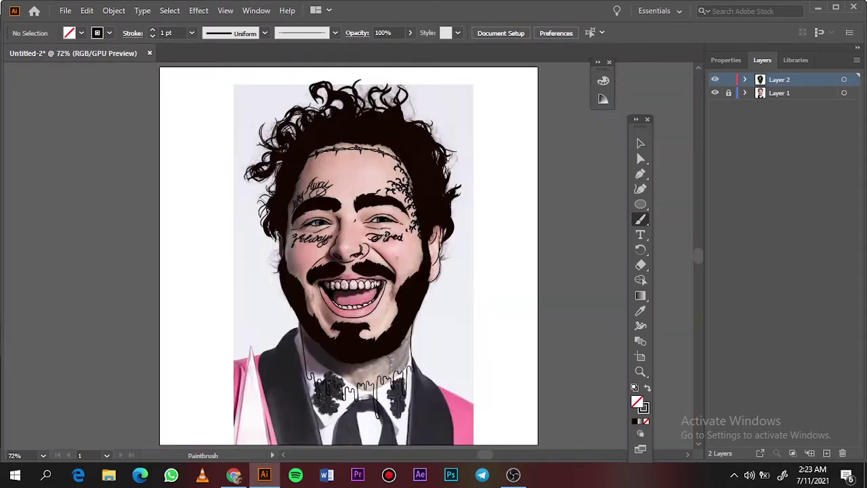
click(715, 92)
click(715, 93)
Paint curl strands along the top hair and its right edge
scroll(336, 108, up, 3)
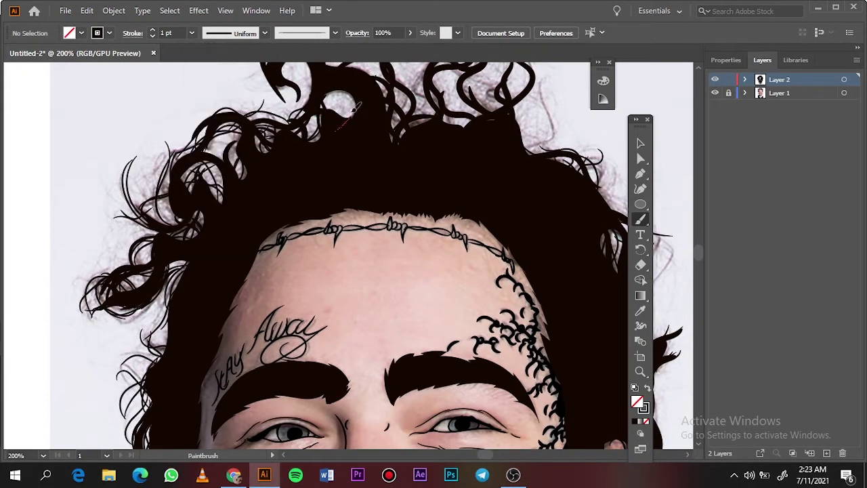
scroll(342, 102, up, 3)
drag(322, 164, 296, 145)
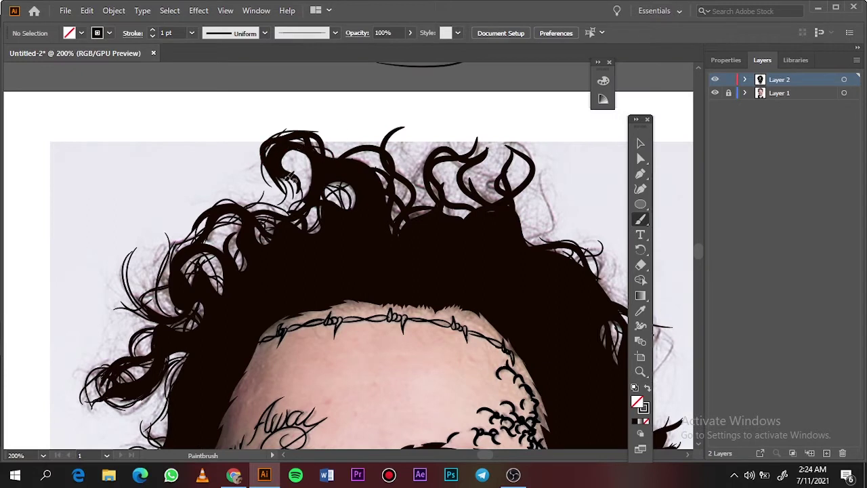
mouse_move(353, 153)
mouse_down()
mouse_move(395, 233)
mouse_move(468, 166)
mouse_up()
drag(417, 203, 450, 153)
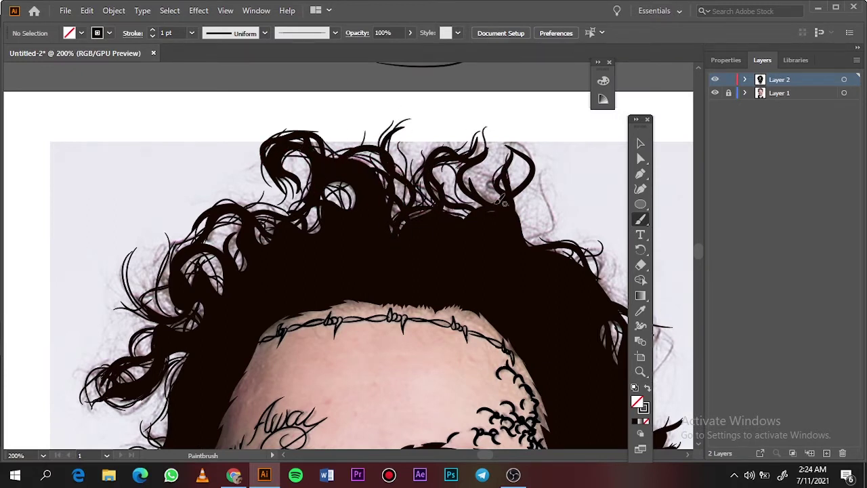
drag(504, 202, 501, 182)
drag(522, 145, 501, 126)
drag(558, 232, 546, 173)
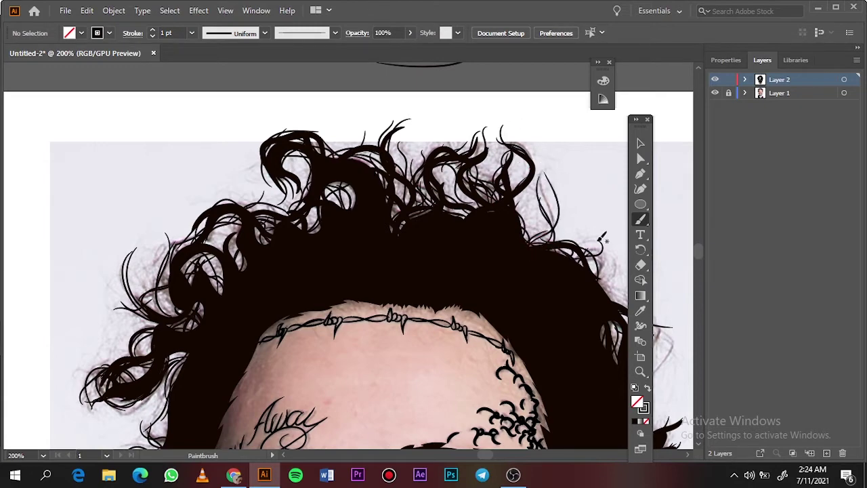
Fit the whole artboard in view and hide the reference photo layer
drag(624, 232, 489, 181)
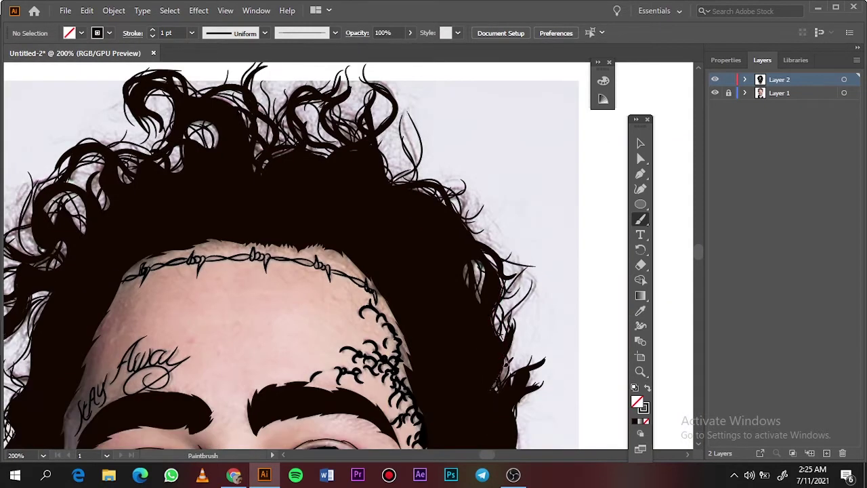
key(ctrl+0)
click(714, 93)
Set a black fill with no stroke and pencil-trace the first neck drip
scroll(405, 375, up, 5)
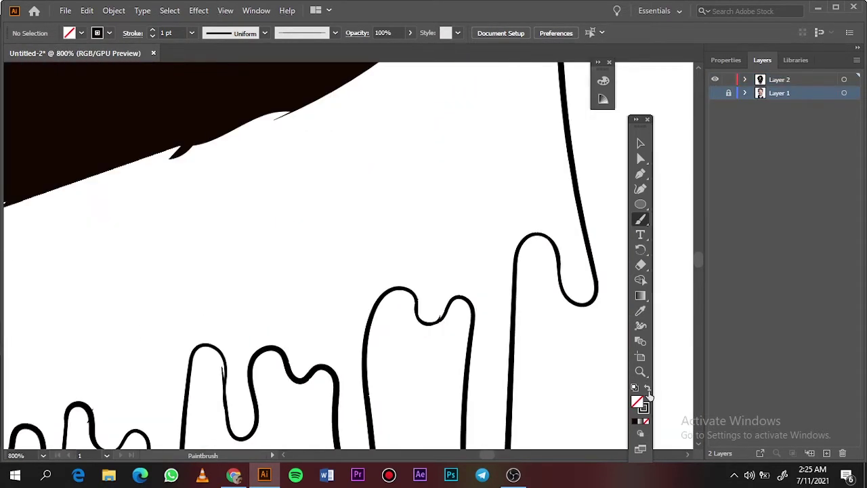
click(647, 389)
key(n)
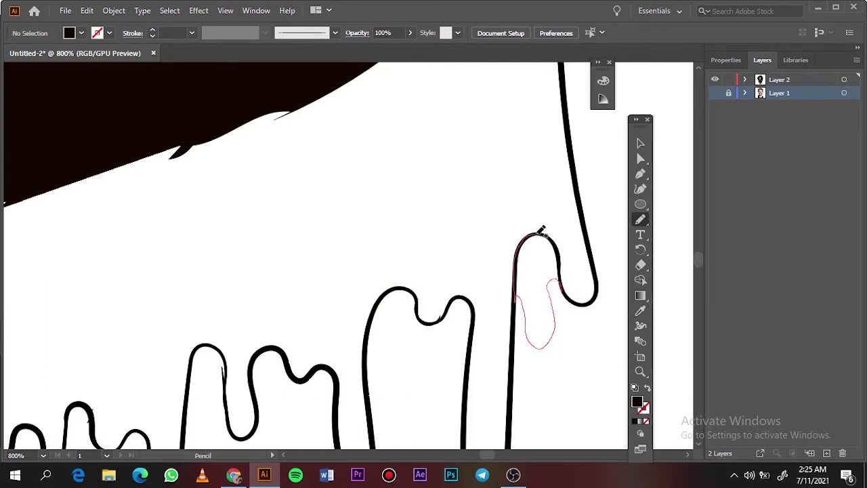
drag(539, 233, 561, 284)
scroll(569, 305, up, 5)
drag(234, 173, 332, 258)
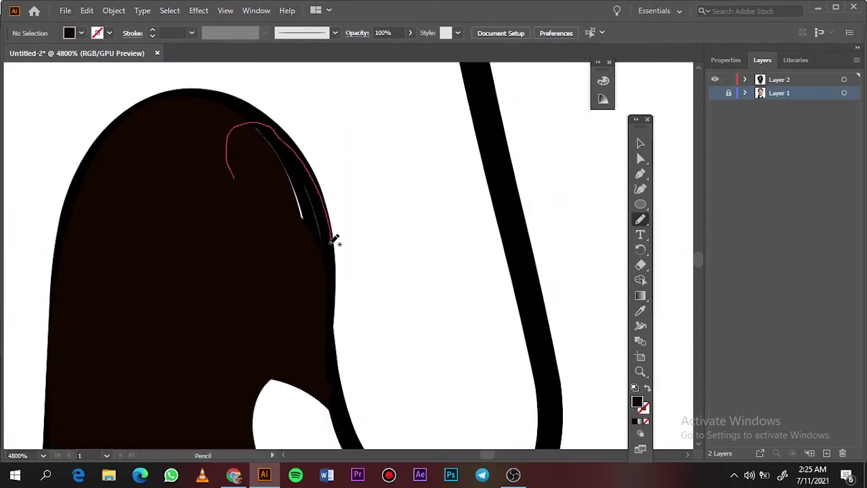
Deselect the path, readjust the zoom, and pencil-fill the middle drip black
key(v)
key(ctrl+minus)
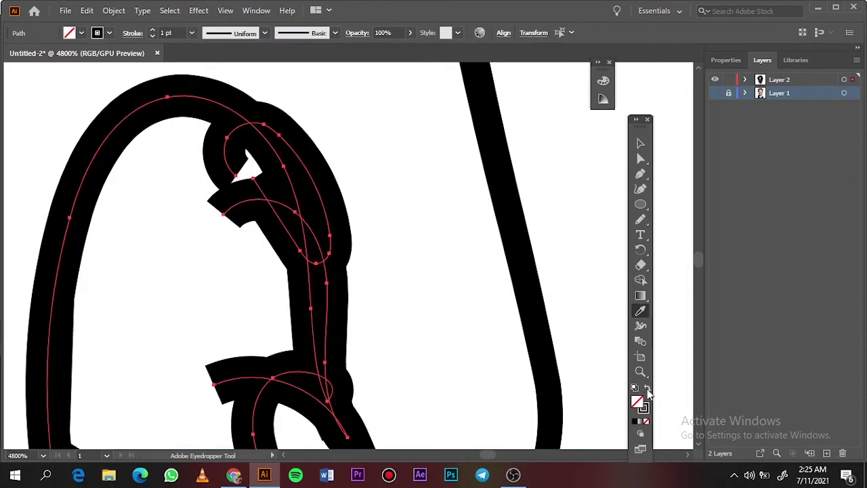
key(ctrl+shift+a)
key(ctrl+minus)
key(ctrl+minus)
key(ctrl+plus)
key(n)
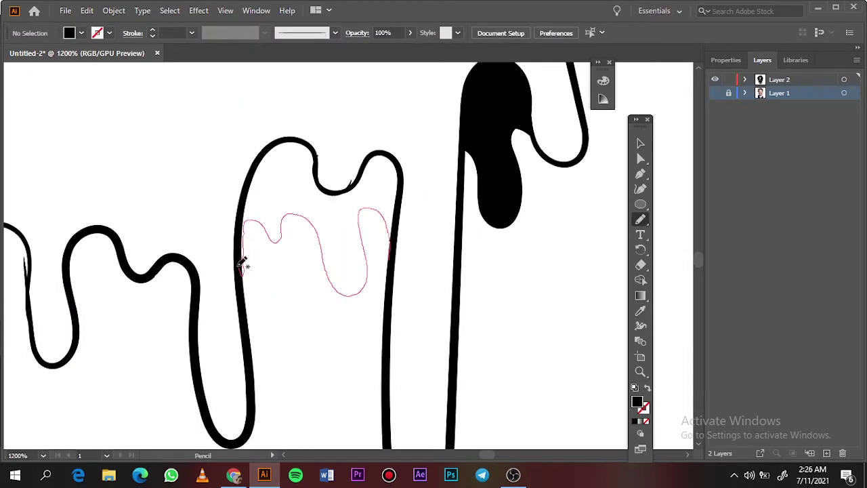
drag(403, 180, 404, 179)
drag(317, 177, 316, 163)
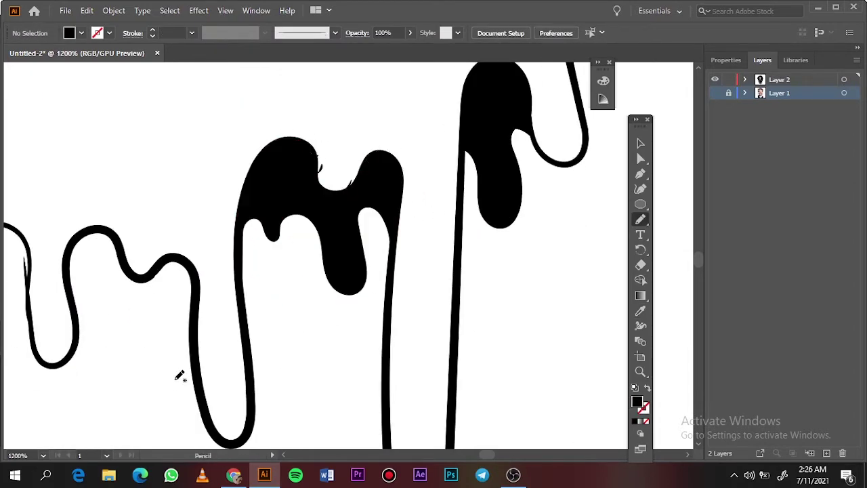
Fill three more drips below the beard with solid black
key(ctrl+0)
scroll(153, 86, up, 5)
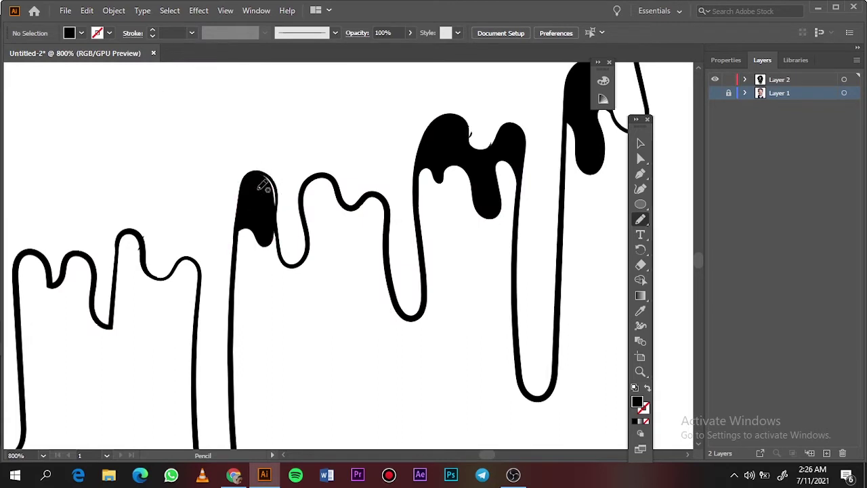
drag(364, 205, 360, 203)
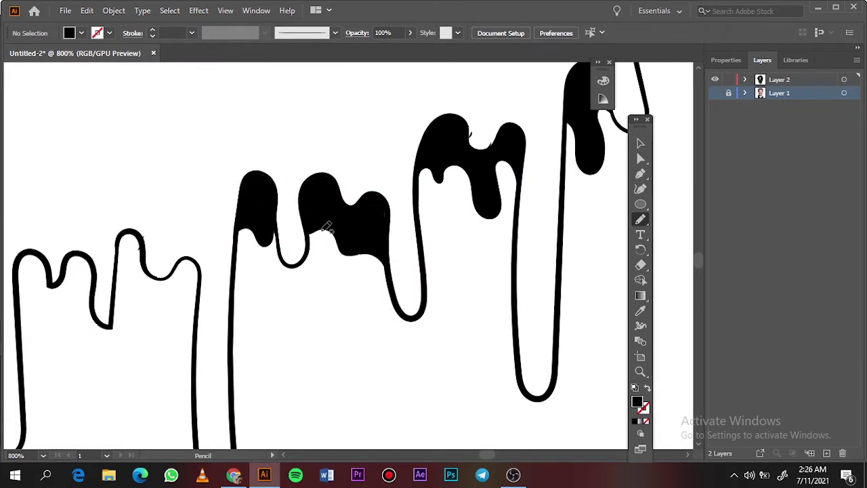
scroll(151, 296, left, 5)
scroll(150, 296, down, 2)
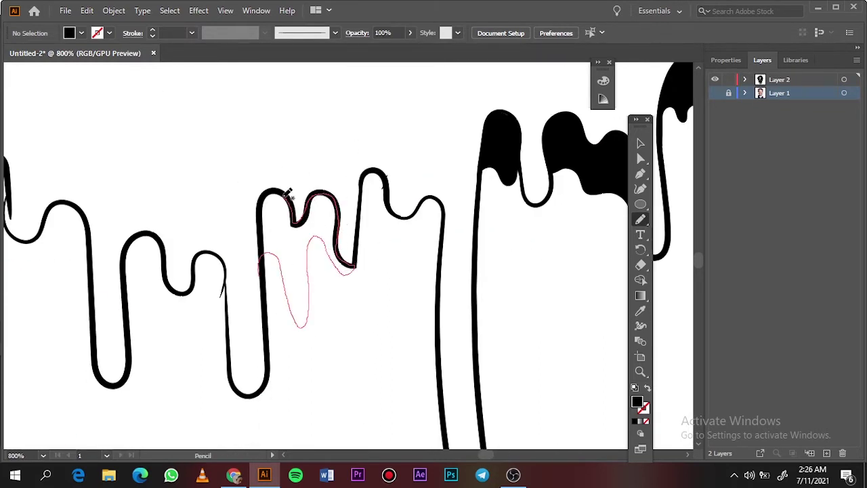
drag(287, 194, 288, 194)
drag(275, 208, 284, 193)
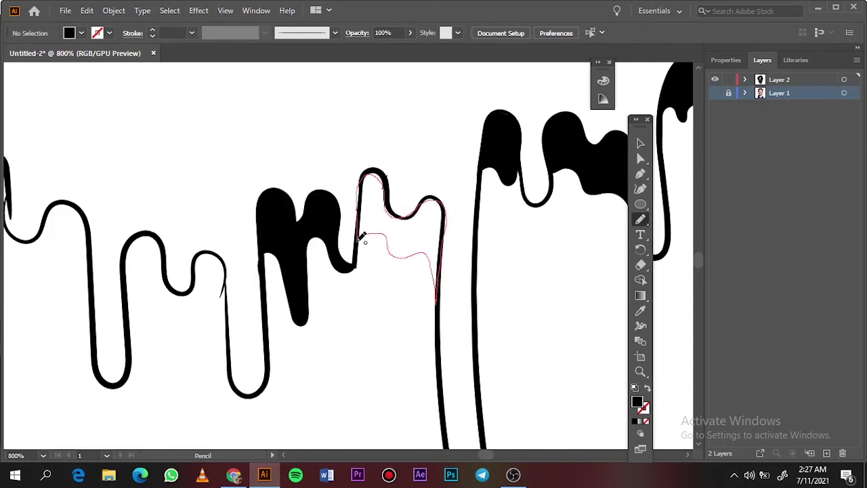
drag(359, 240, 359, 239)
drag(363, 205, 391, 214)
Fill the long drip black, then redo a failed outline on the next drip
key(ctrl+0)
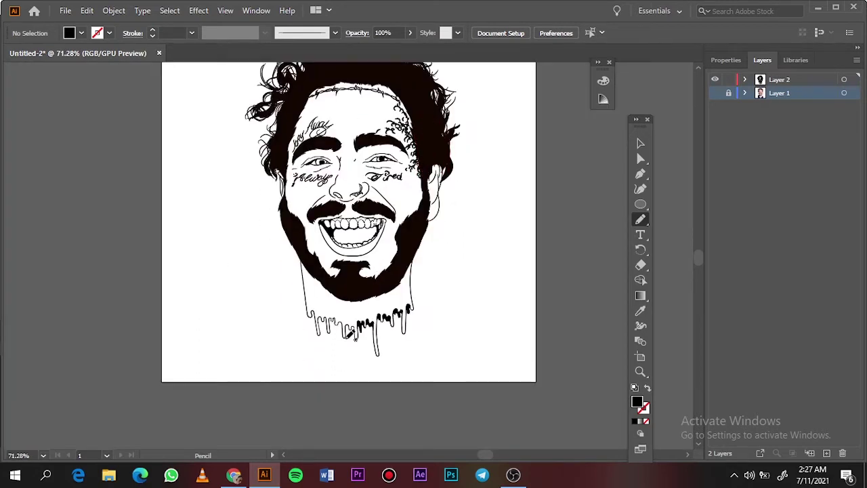
scroll(422, 225, up, 5)
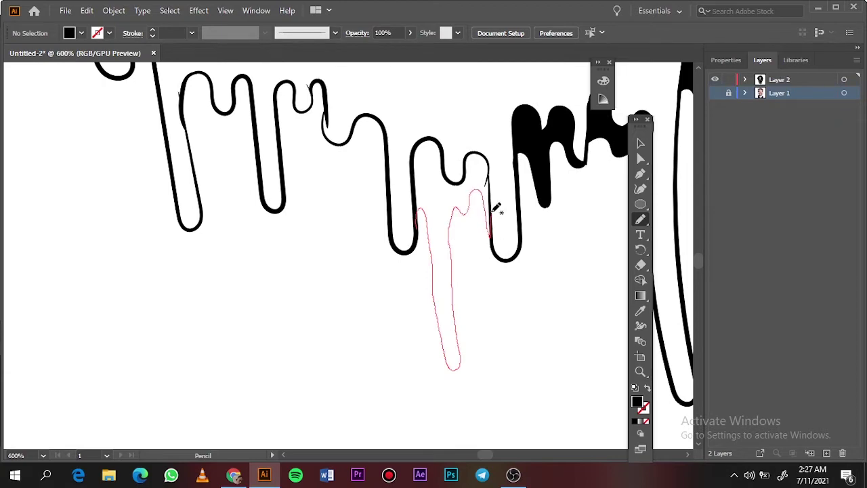
drag(418, 168, 418, 168)
drag(468, 178, 471, 160)
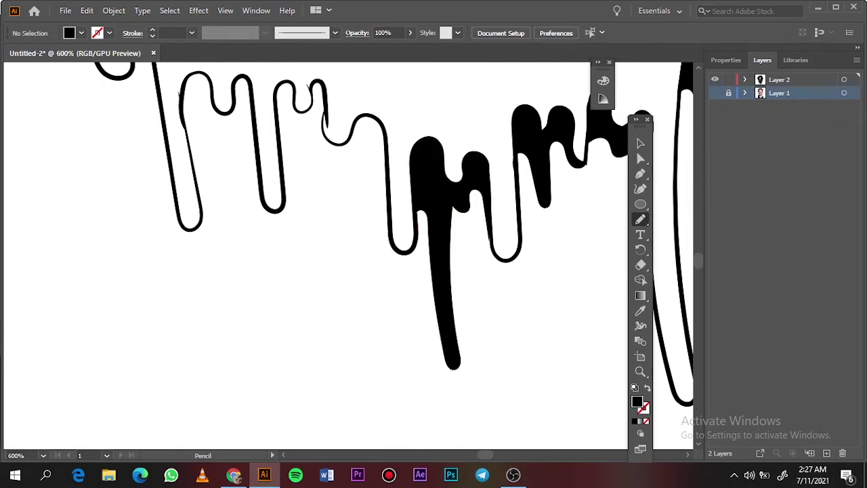
key(ctrl+0)
scroll(359, 359, up, 10)
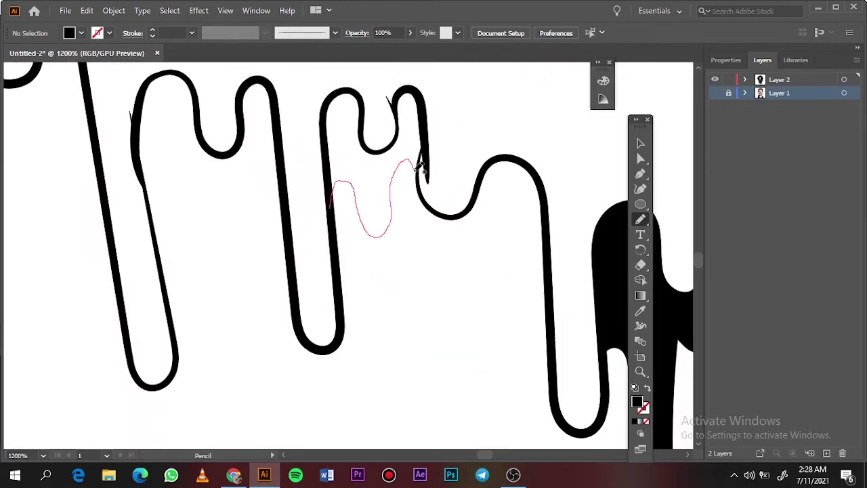
drag(366, 141, 369, 144)
drag(540, 182, 476, 207)
key(ctrl+z)
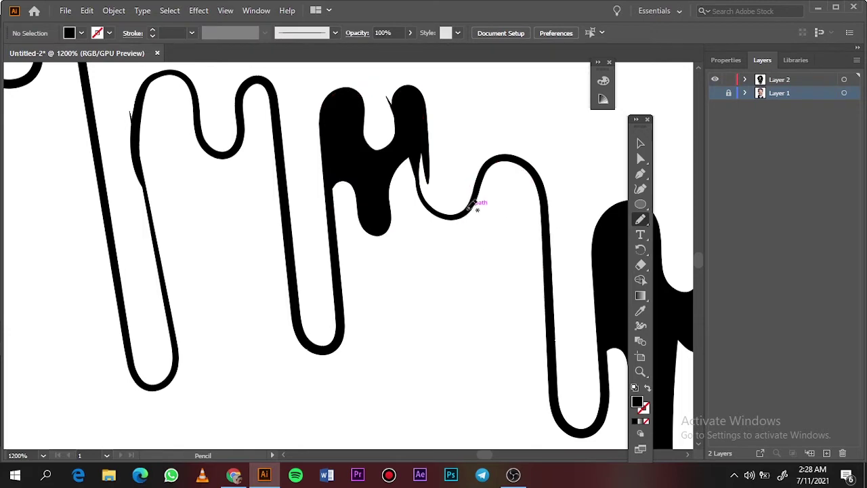
drag(544, 182, 478, 203)
Fill another neck drip black and view the whole portrait
key(ctrl+0)
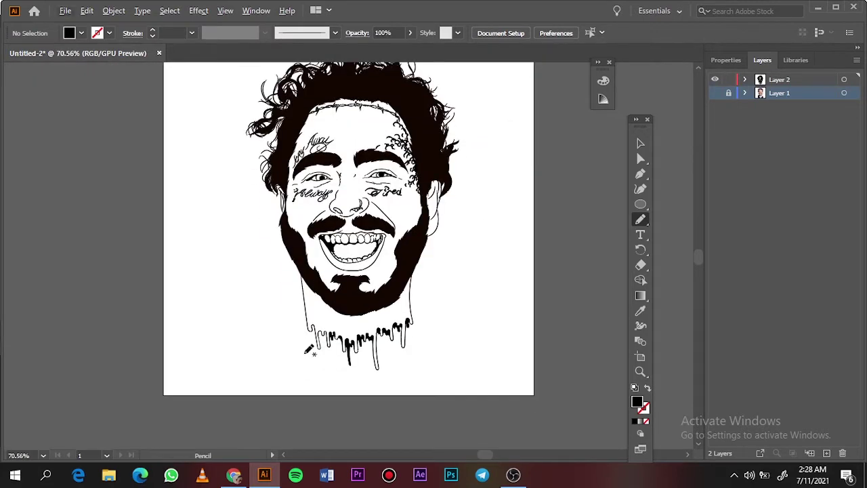
scroll(309, 350, up, 7)
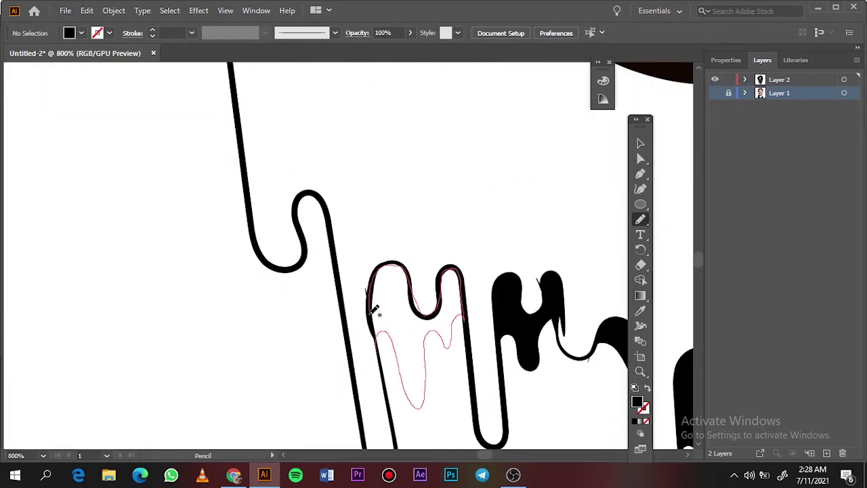
drag(372, 310, 371, 301)
drag(401, 278, 383, 275)
key(ctrl+0)
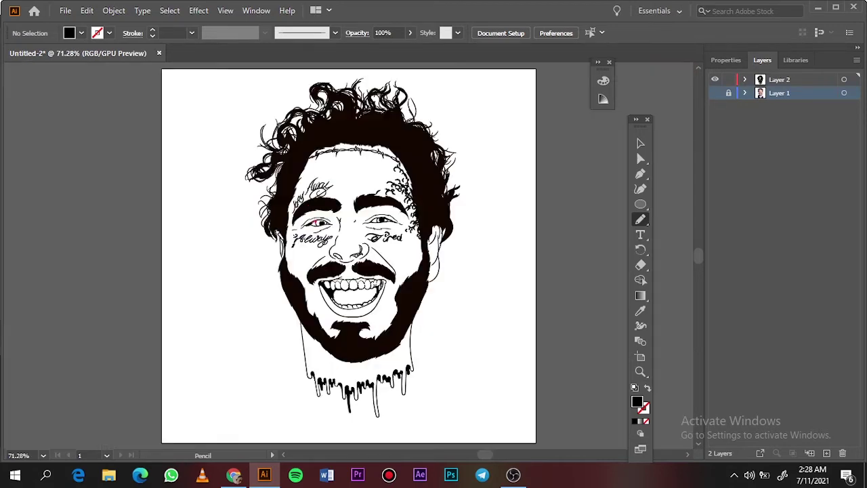
scroll(367, 329, up, 4)
With the reference photo showing, pencil-fill the neck tattoo shading in black
click(714, 92)
scroll(486, 273, up, 2)
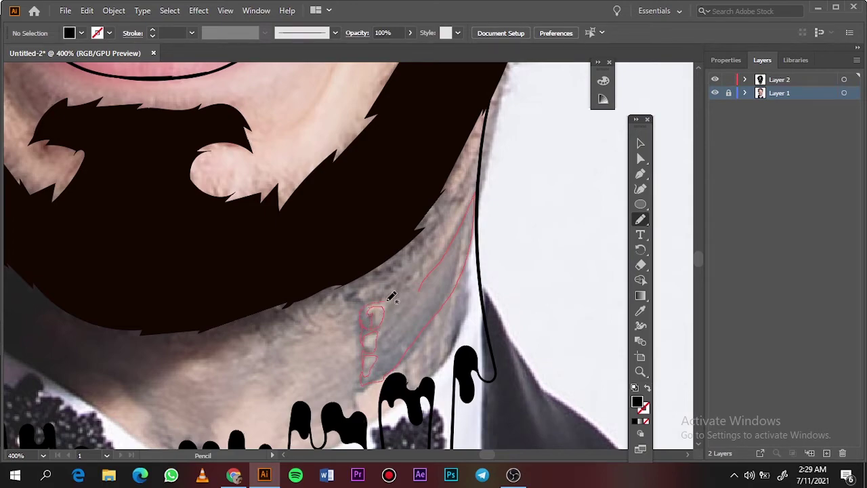
drag(391, 297, 414, 287)
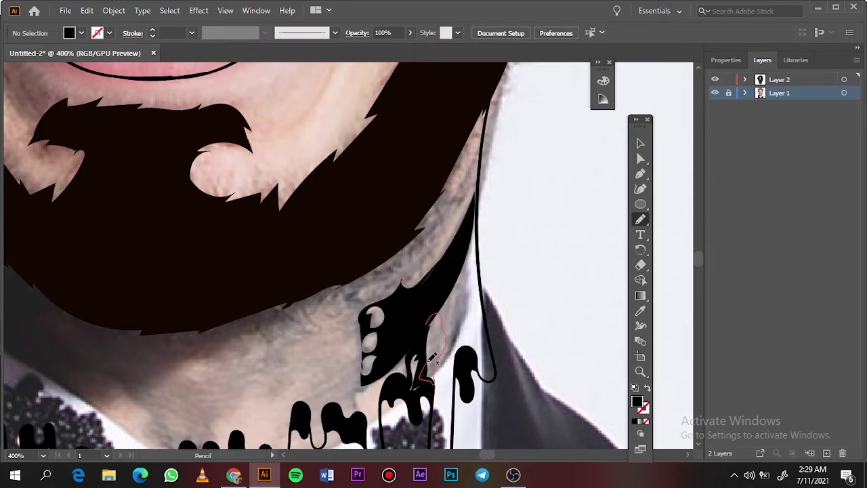
key(ctrl+0)
scroll(383, 291, up, 3)
scroll(384, 290, up, 2)
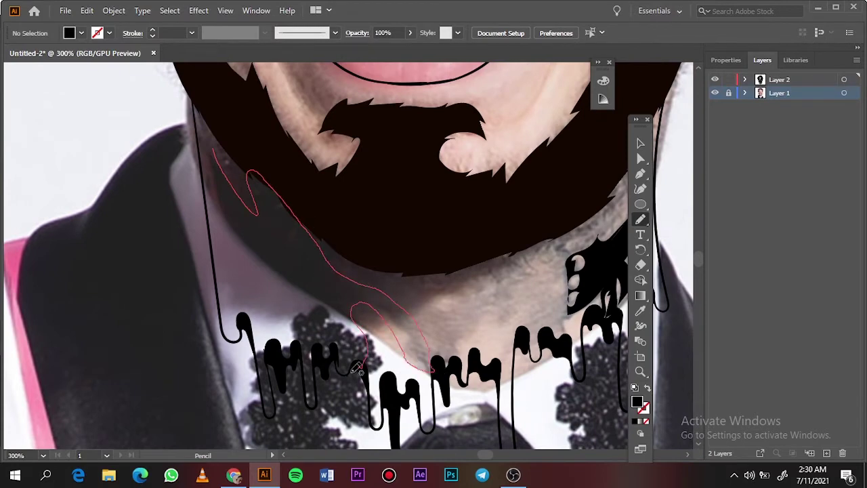
key(ctrl+0)
Hide the reference photo and pencil-trace the nostril and inner eye curve
click(715, 93)
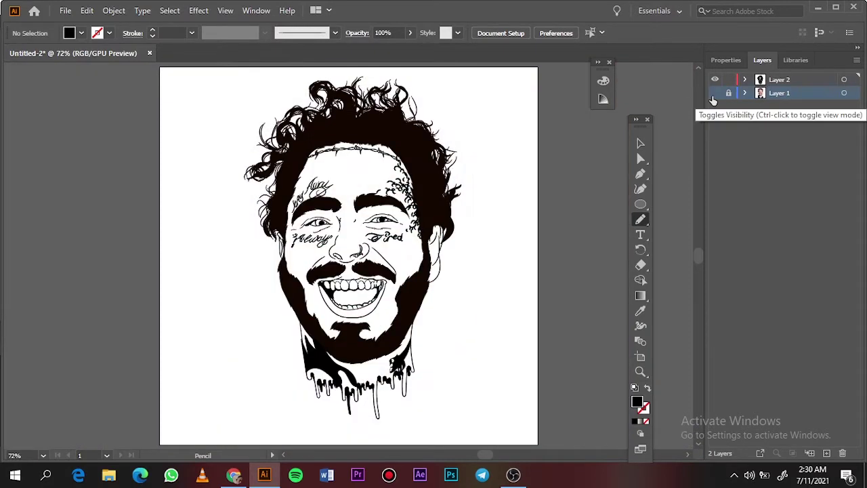
key(v)
scroll(346, 251, up, 10)
key(n)
drag(291, 366, 211, 322)
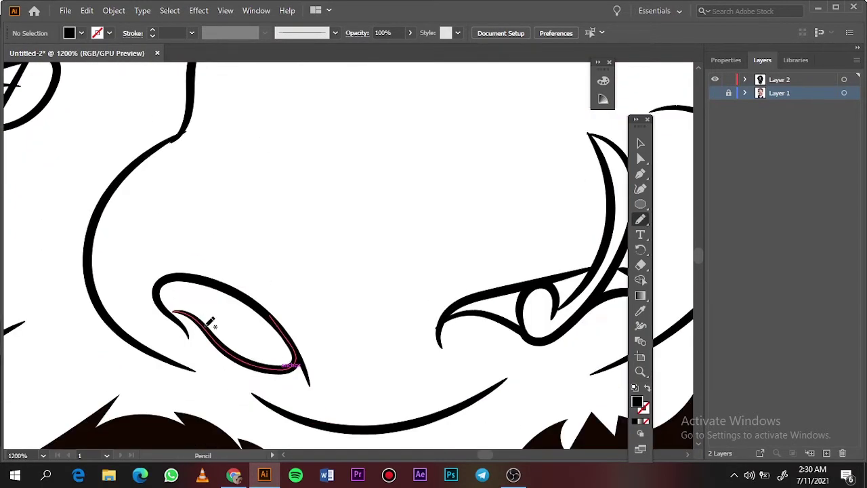
drag(259, 304, 293, 365)
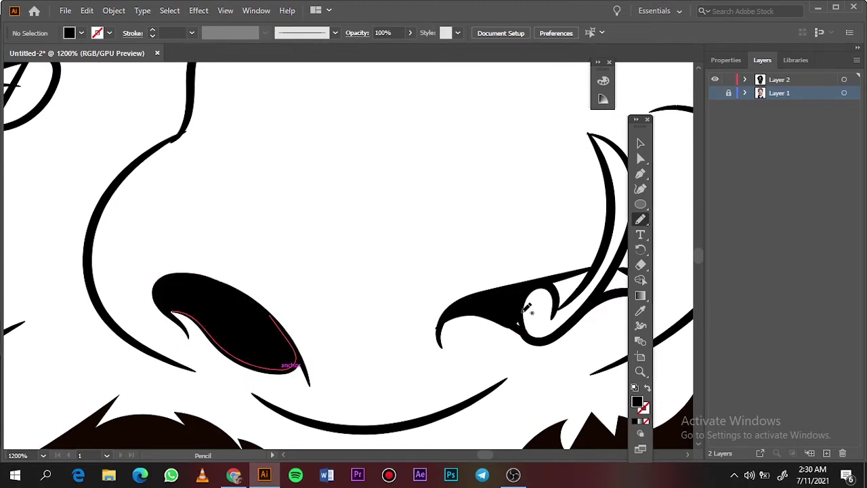
scroll(525, 311, right, 5)
drag(497, 306, 454, 292)
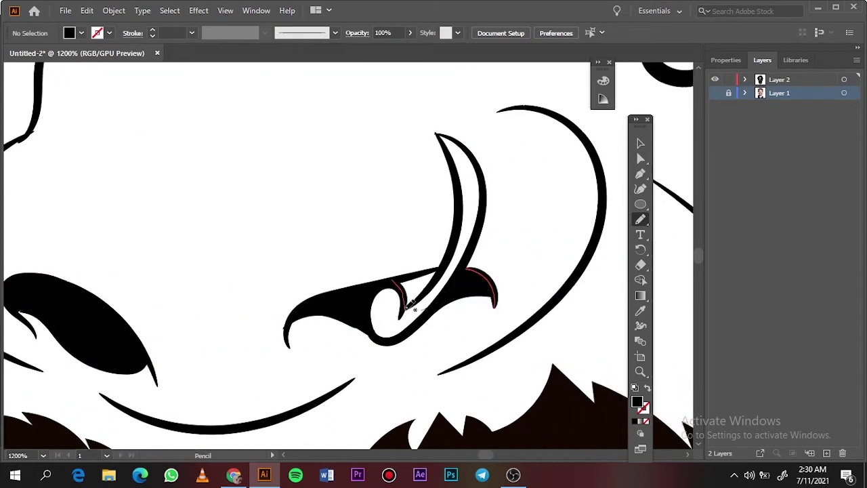
Select all the traced line art and duplicate its layer
key(ctrl+0)
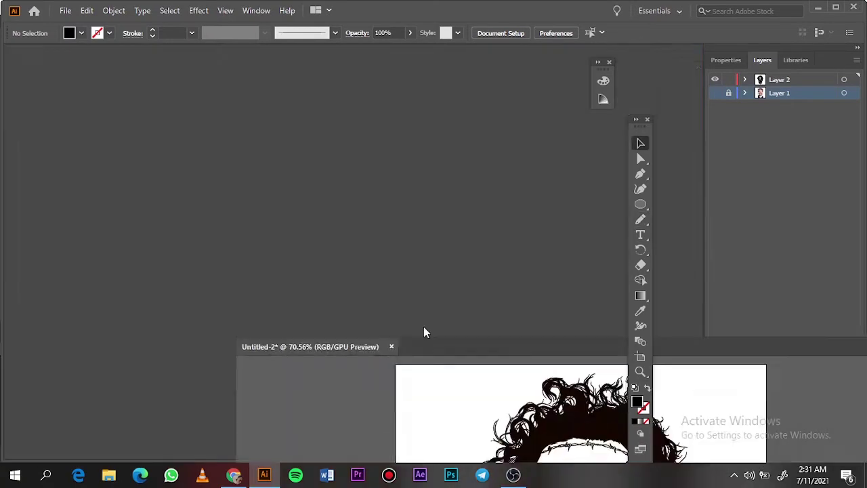
key(v)
key(ctrl+a)
click(726, 59)
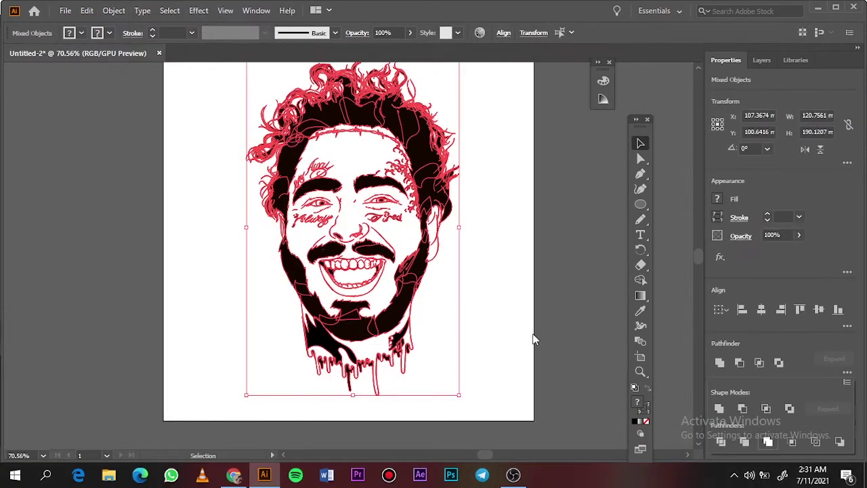
click(532, 339)
click(762, 60)
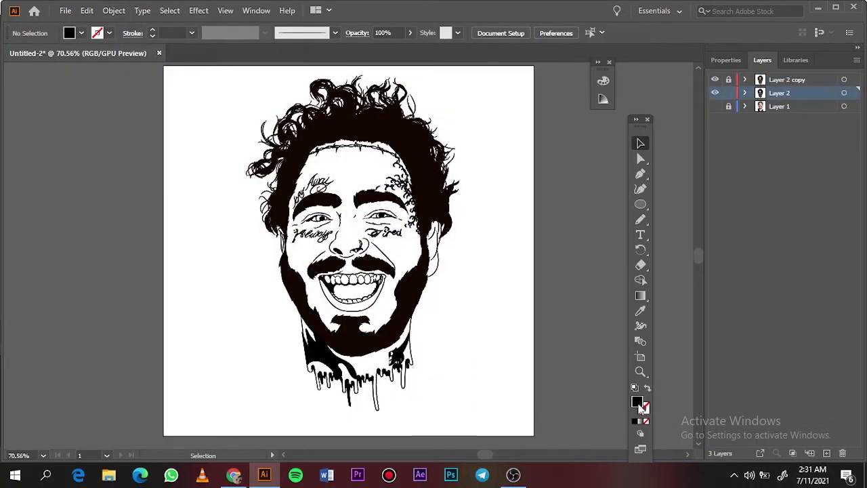
Set the fill to salmon DB9475 and draw a rectangle covering the portrait
double_click(636, 402)
text(DB9475)
click(676, 225)
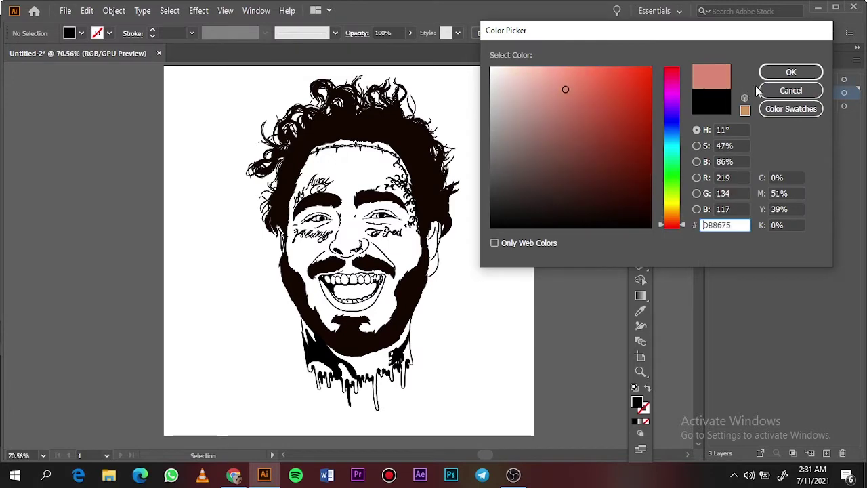
key(Return)
key(m)
drag(188, 81, 511, 422)
double_click(636, 402)
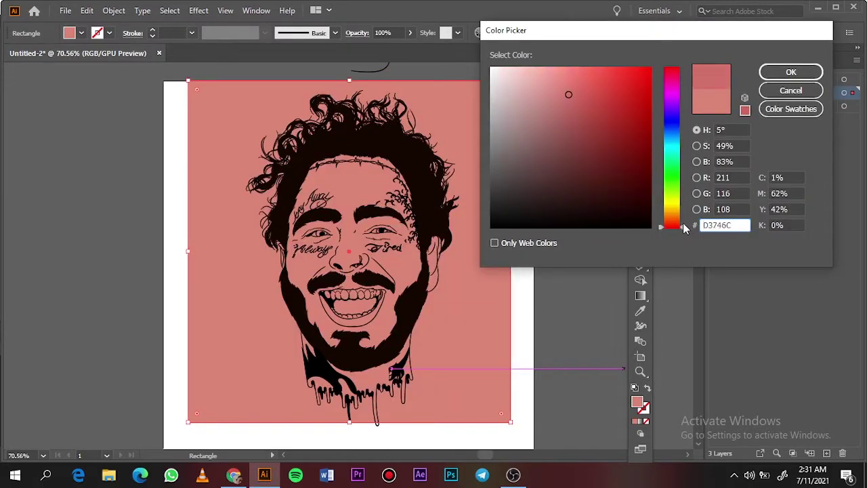
click(792, 72)
Send the pink rectangle behind the face and group it with the line art
right_click(499, 179)
click(705, 434)
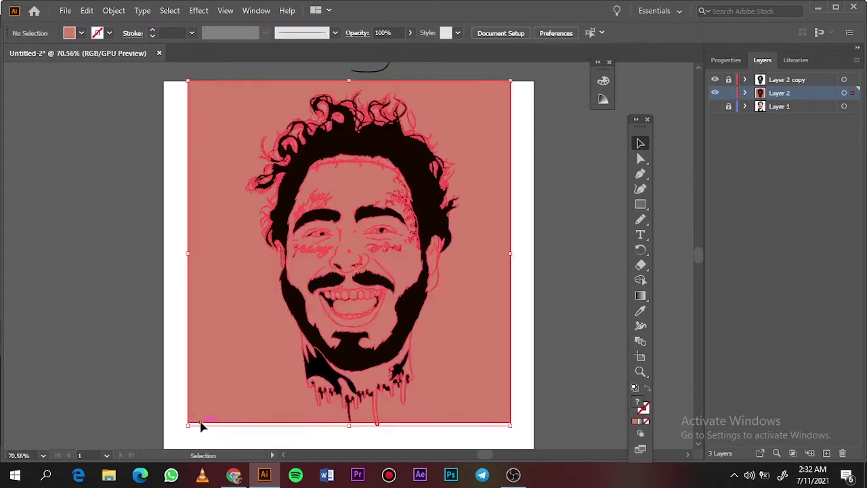
click(768, 443)
right_click(503, 290)
click(512, 230)
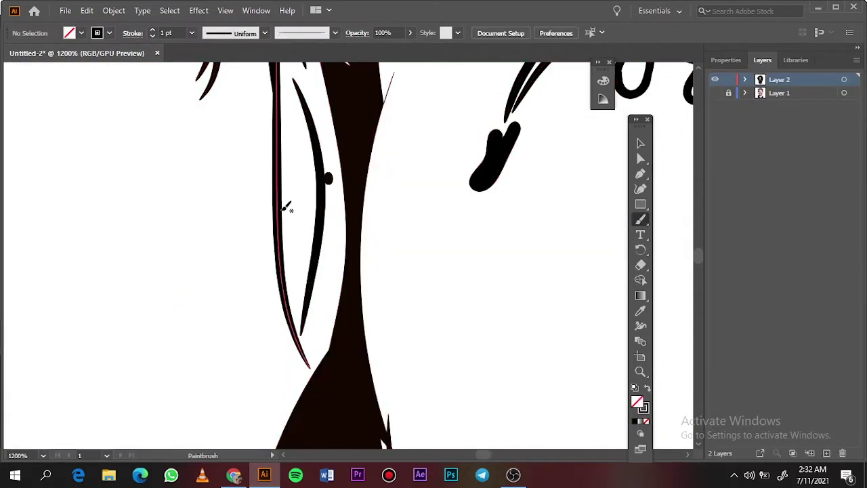
Select and deselect all paths, switch to the Paintbrush, and fit the artboard in view
key(ctrl+a)
key(ctrl+shift+a)
key(b)
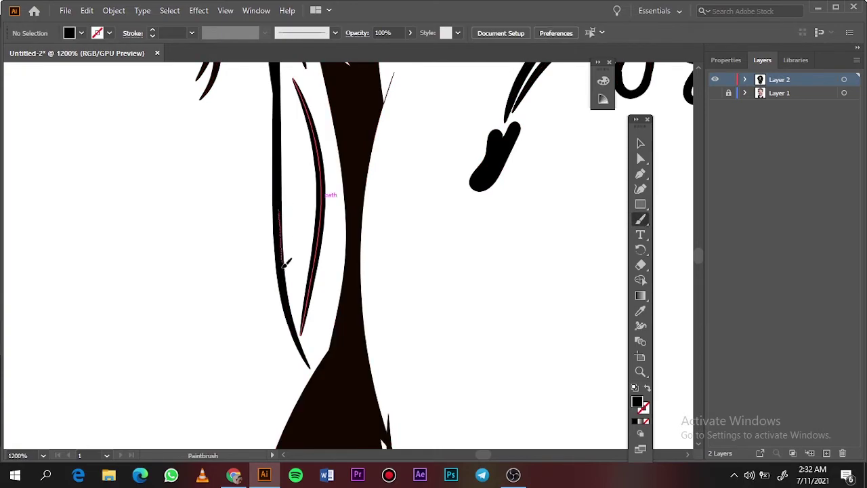
key(ctrl+0)
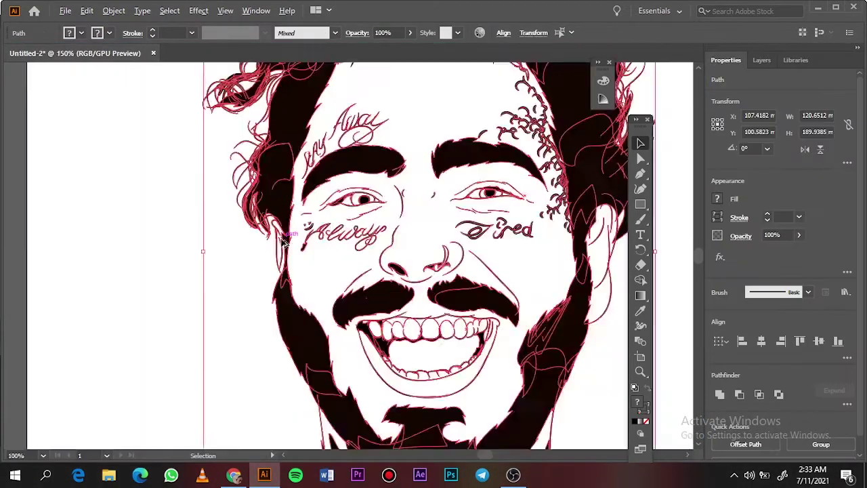
key(ctrl+0)
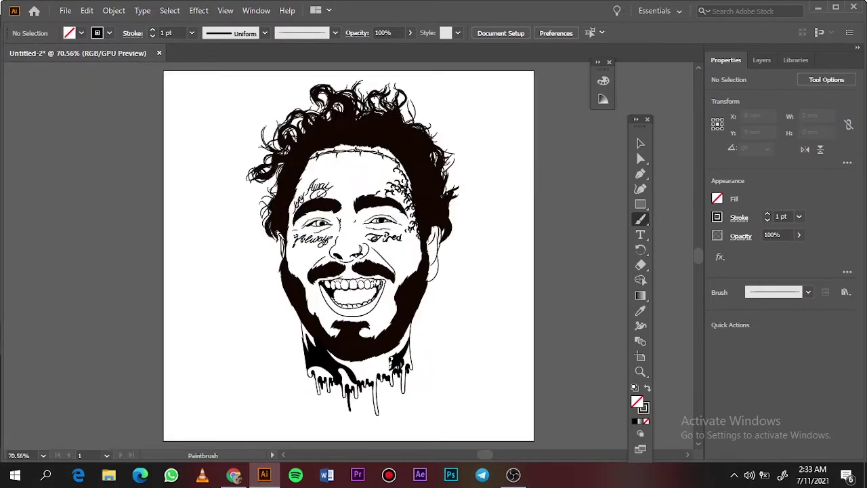
Select all the artwork and set the fill colour to a pink skin tone
key(v)
key(ctrl+a)
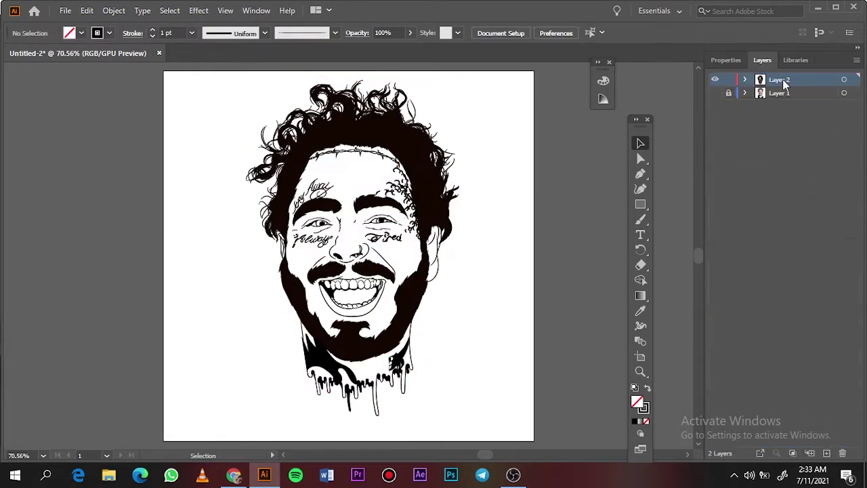
double_click(641, 403)
click(565, 95)
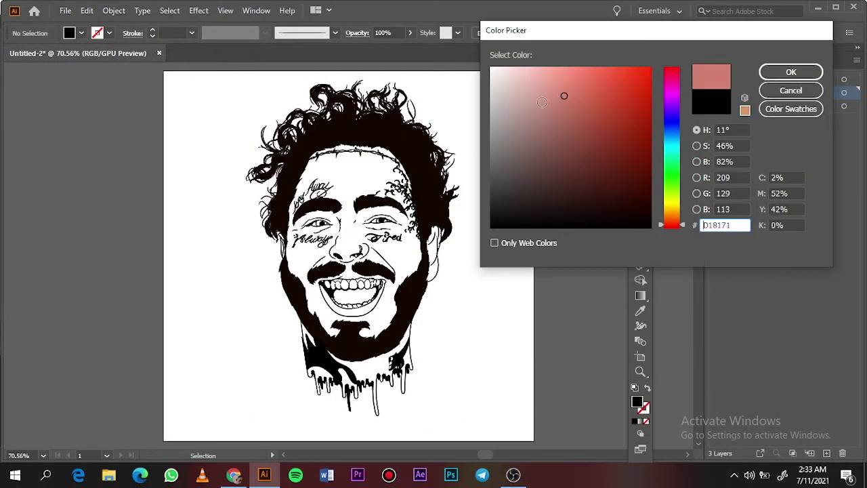
key(Return)
Draw a pink rectangle over the artboard and send it behind the line art
key(m)
drag(210, 68, 521, 440)
double_click(642, 403)
key(Return)
right_click(518, 190)
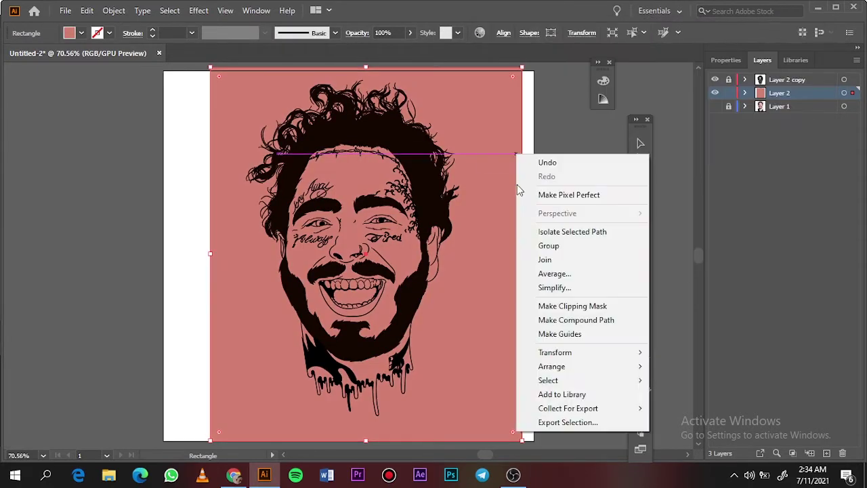
key(Escape)
Clip the pink rectangle to the face shape with a clipping mask, then deselect
key(ctrl+a)
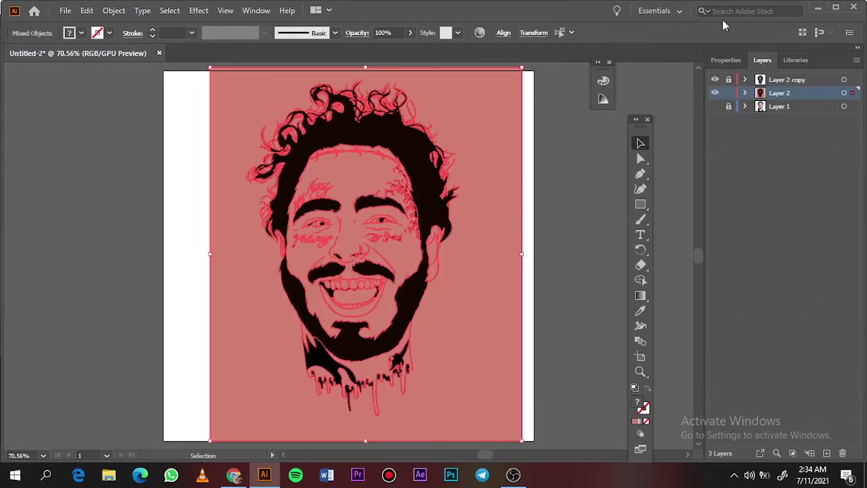
click(726, 59)
right_click(495, 78)
click(515, 184)
click(589, 163)
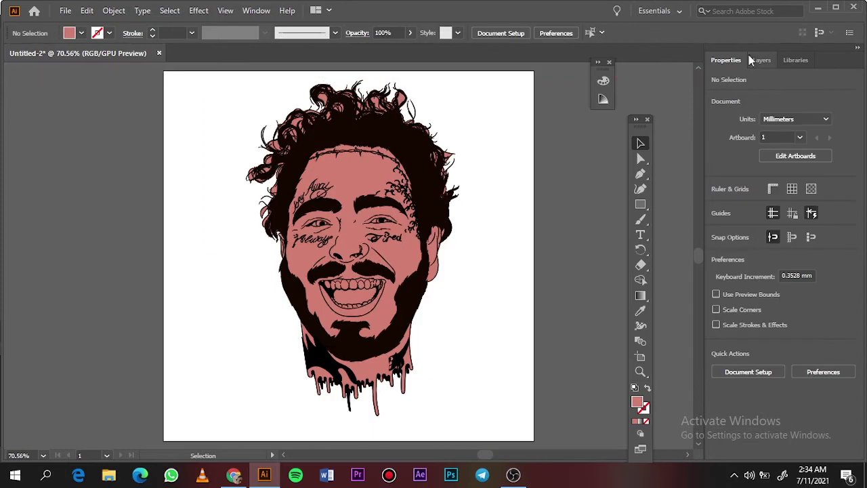
Inspect Layer 2's contents in the Layers panel, selecting and deselecting the hair paths
click(758, 59)
scroll(758, 271, down, 3)
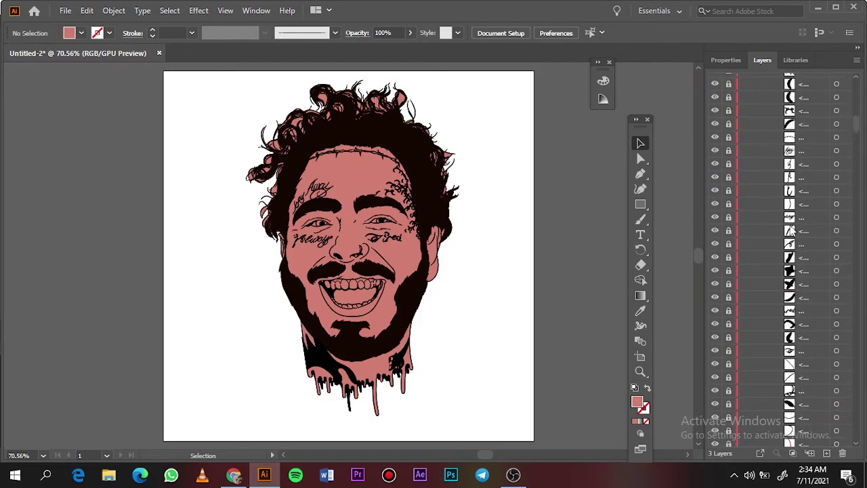
scroll(806, 243, up, 5)
scroll(766, 194, up, 10)
click(745, 92)
key(a)
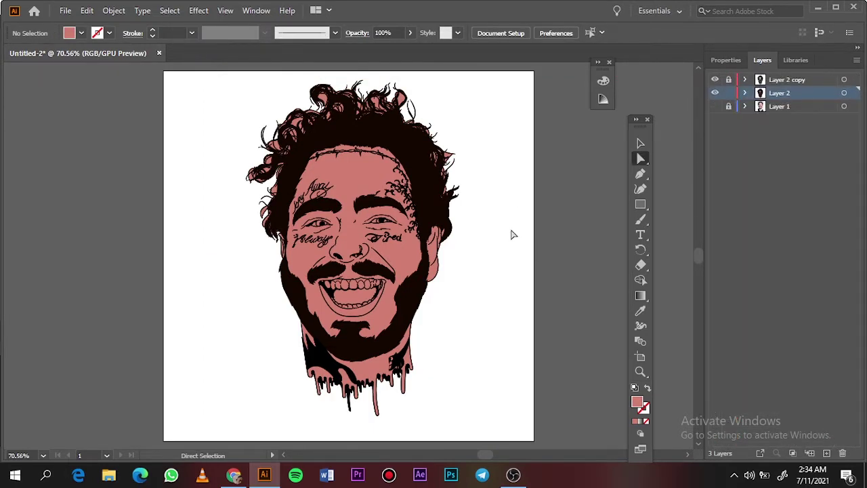
scroll(429, 177, up, 5)
key(ctrl+shift+a)
click(745, 92)
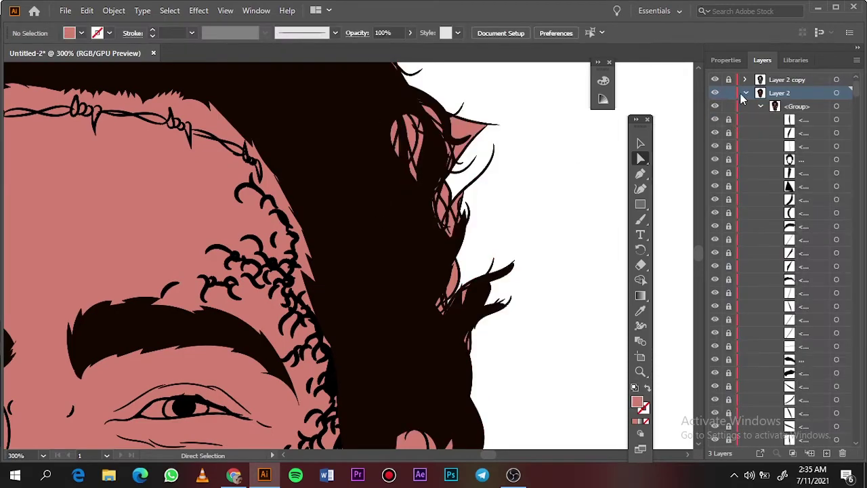
click(744, 93)
Marquee-select the loose hair strands on the left with Direct Selection
scroll(422, 384, down, 4)
scroll(475, 271, up, 10)
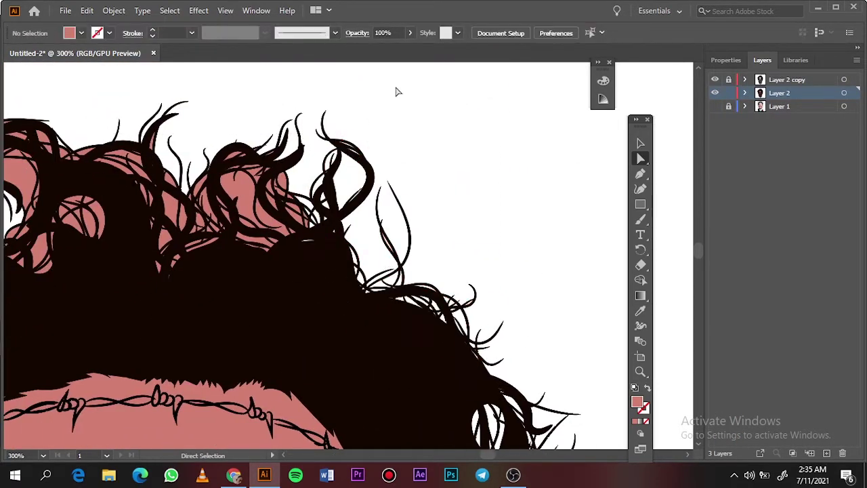
scroll(398, 91, left, 5)
drag(38, 292, 240, 382)
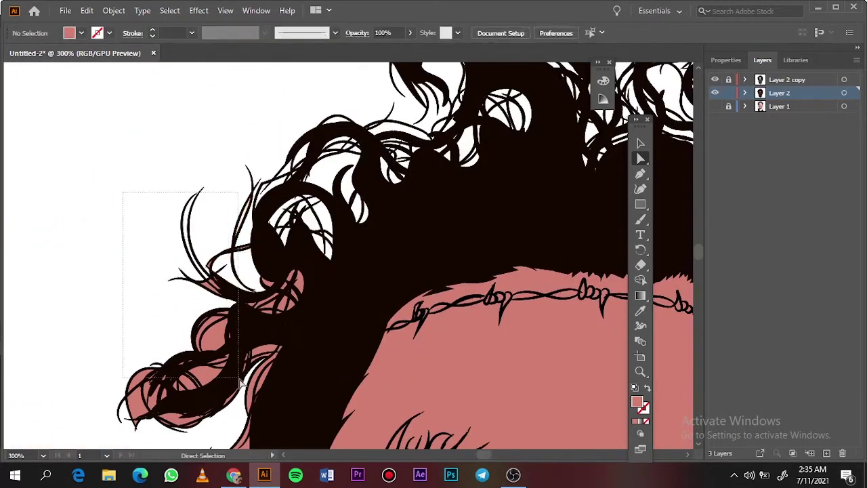
scroll(294, 399, down, 3)
scroll(294, 399, down, 5)
Fit the whole portrait in the window and isolate the face group for editing
key(ctrl+0)
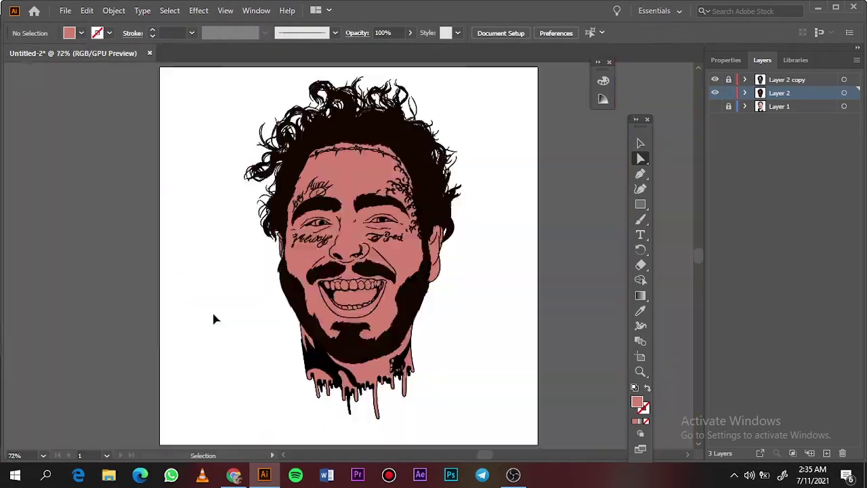
key(v)
scroll(383, 323, up, 5)
scroll(384, 323, up, 3)
double_click(248, 208)
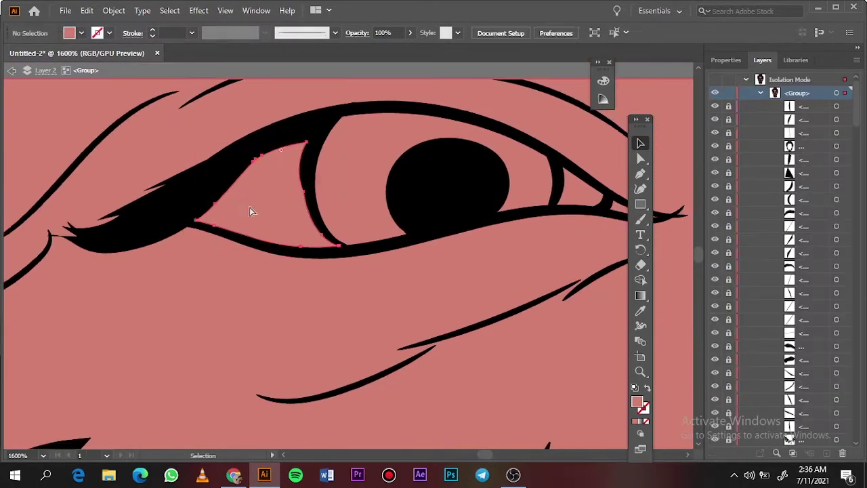
scroll(401, 212, up, 3)
scroll(397, 215, up, 3)
scroll(397, 215, up, 2)
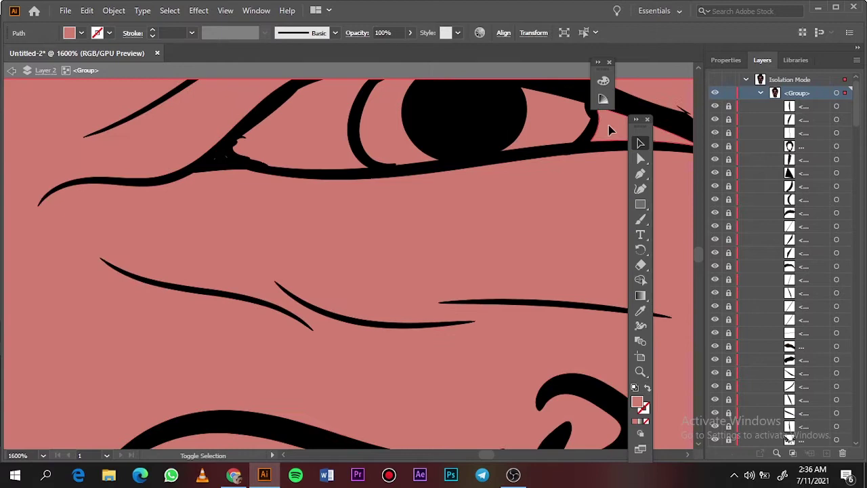
Fill the iris with blue and confirm the pink fill on the eye corner
double_click(636, 402)
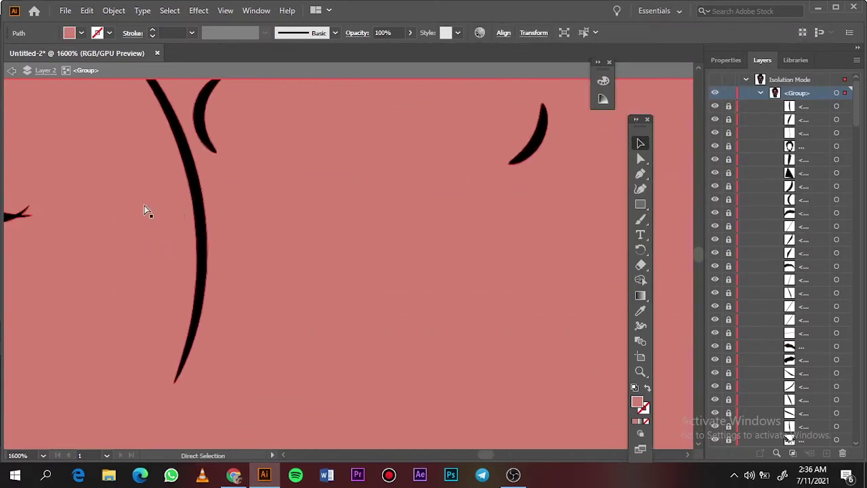
click(557, 143)
click(790, 72)
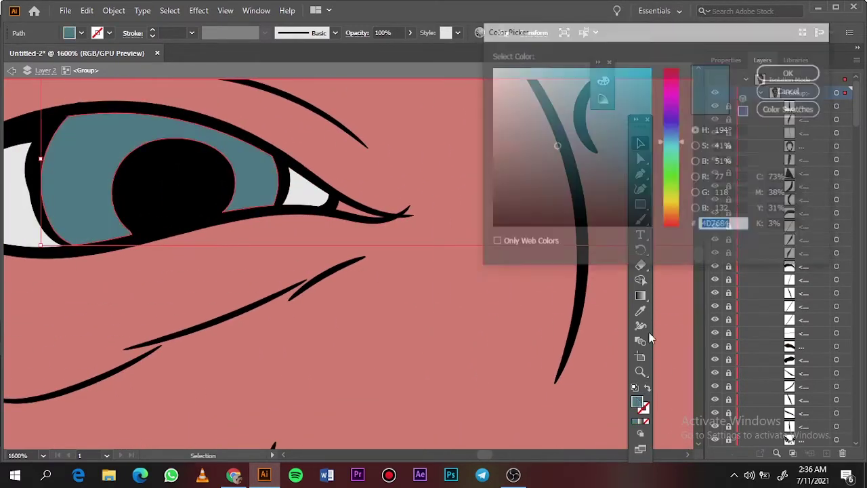
double_click(636, 401)
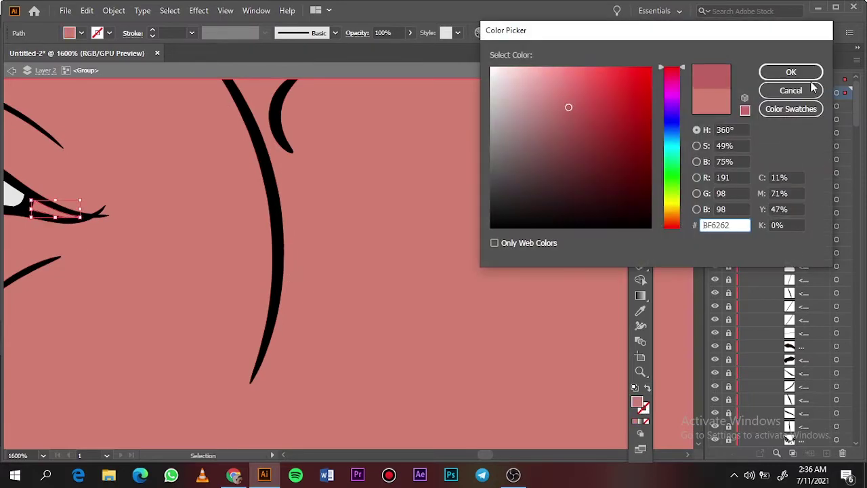
click(791, 72)
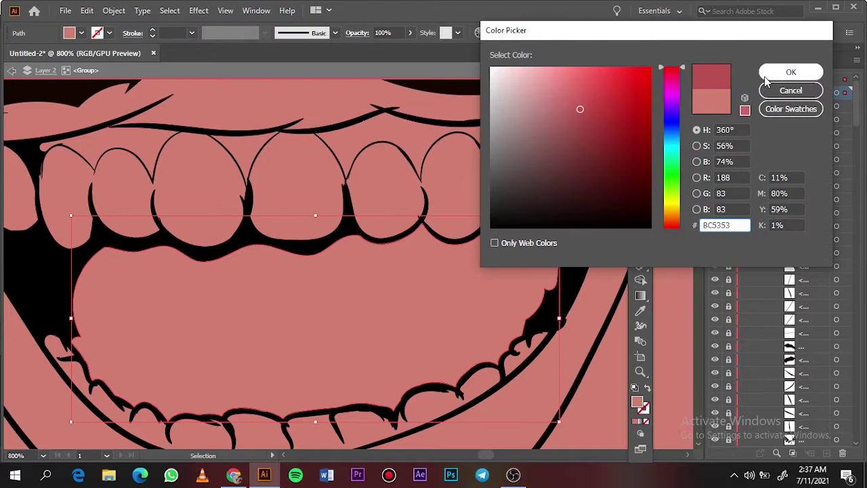
Apply the darker red to the tongue and fill the tooth gap with A45050
click(786, 74)
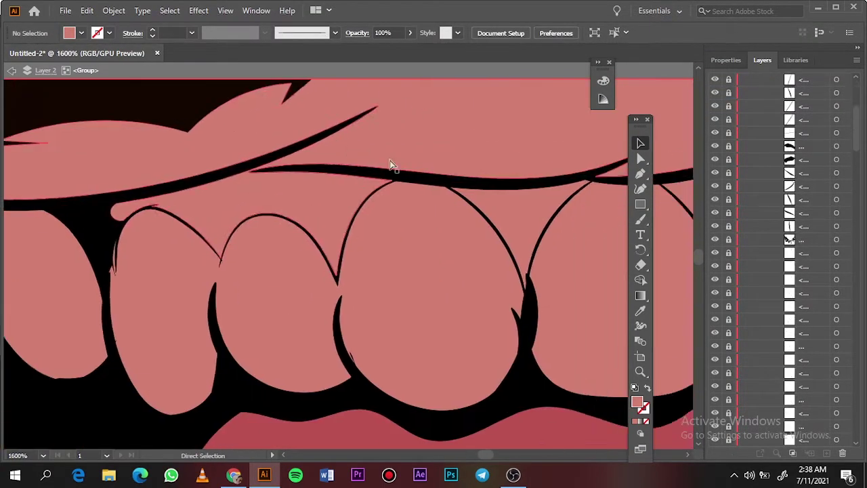
click(264, 239)
double_click(639, 402)
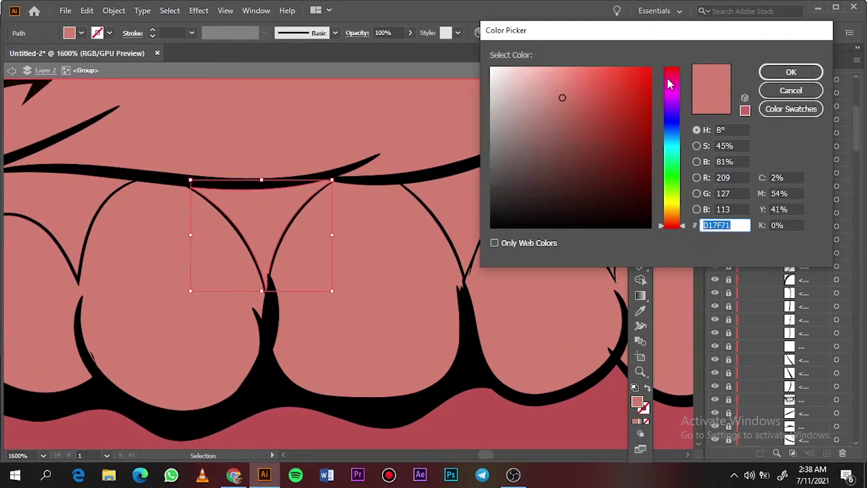
text(A45050)
key(Return)
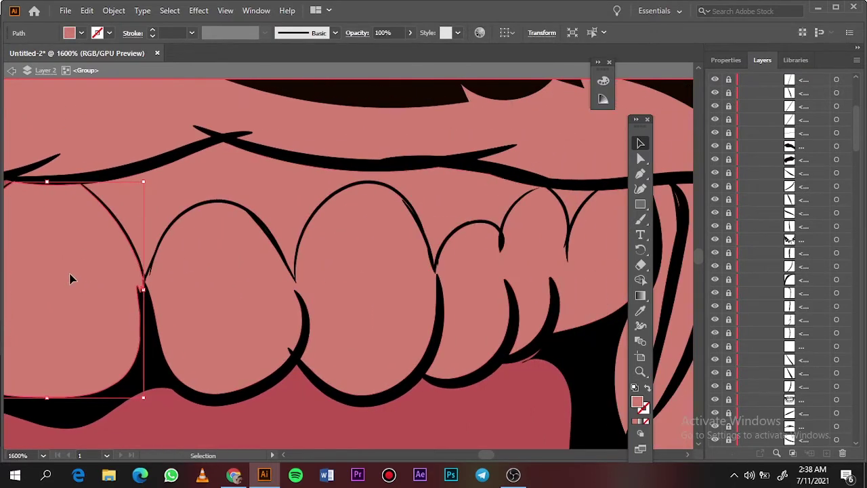
Fill the upper teeth with cream FFEDC1
double_click(636, 402)
text(FFEDC1)
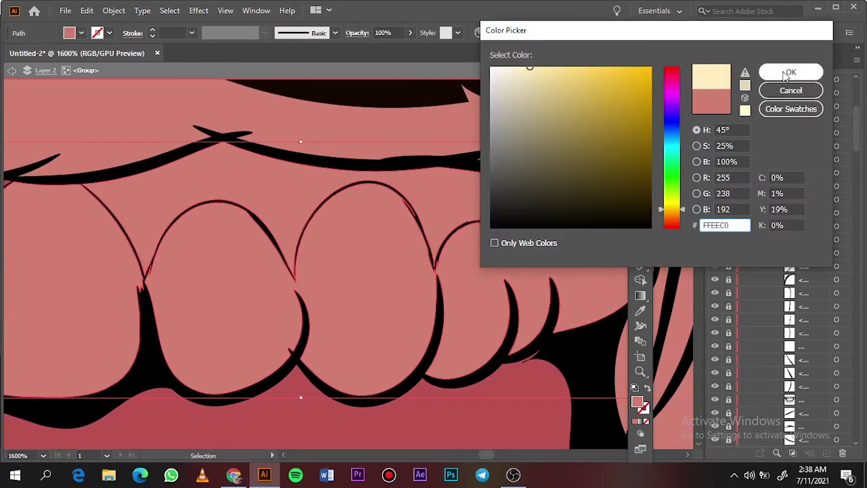
click(791, 72)
scroll(389, 382, down, 4)
scroll(97, 329, up, 4)
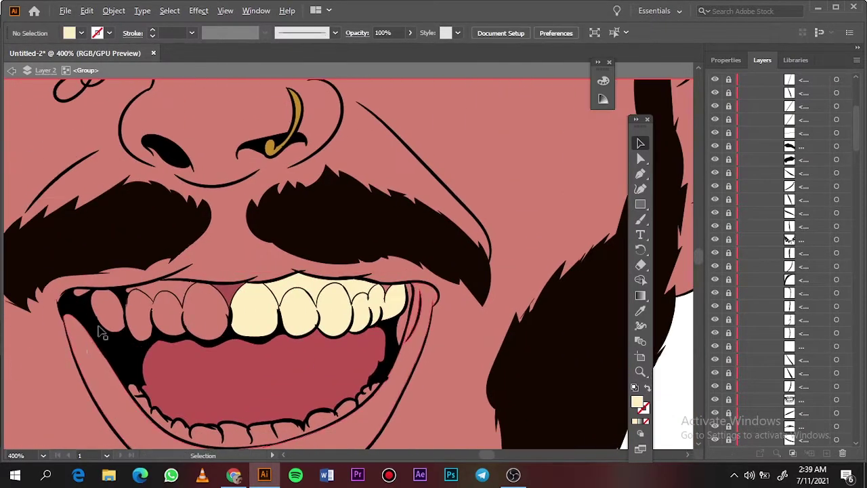
click(248, 291)
Draw the first dark-red gum shape between the upper teeth
click(275, 249)
scroll(275, 249, up, 3)
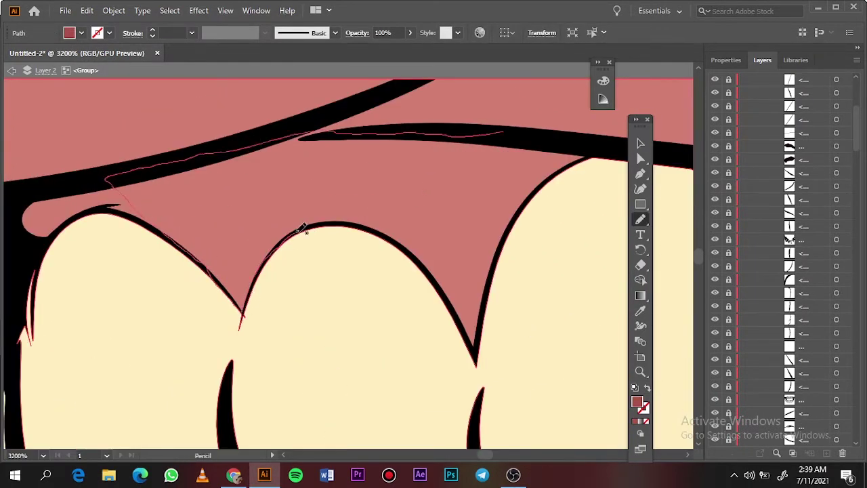
key(ctrl+z)
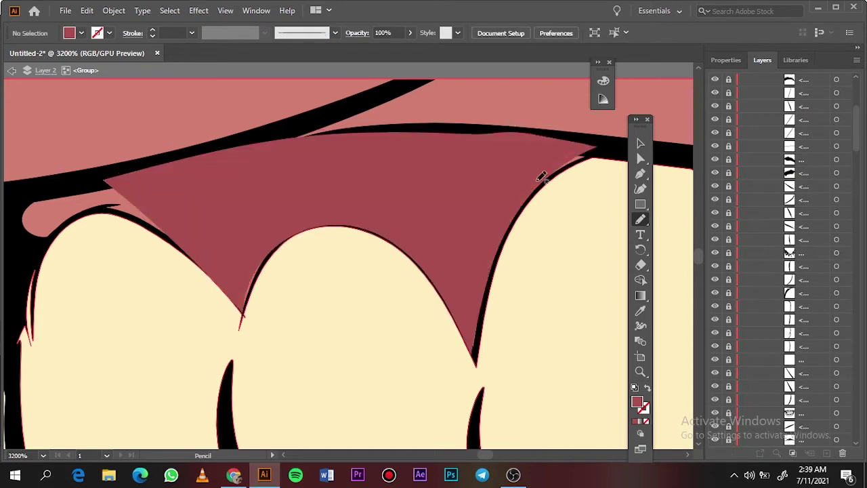
scroll(176, 280, left, 3)
scroll(433, 134, up, 1)
drag(448, 201, 452, 197)
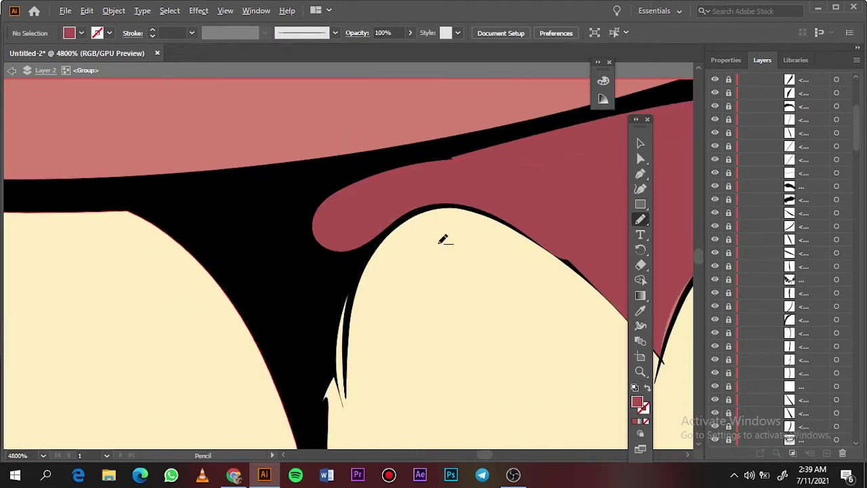
scroll(594, 176, up, 3)
scroll(389, 305, right, 3)
Sample the dark red and pencil more gum shapes along the tooth edges and gaps
key(i)
key(n)
scroll(339, 330, up, 3)
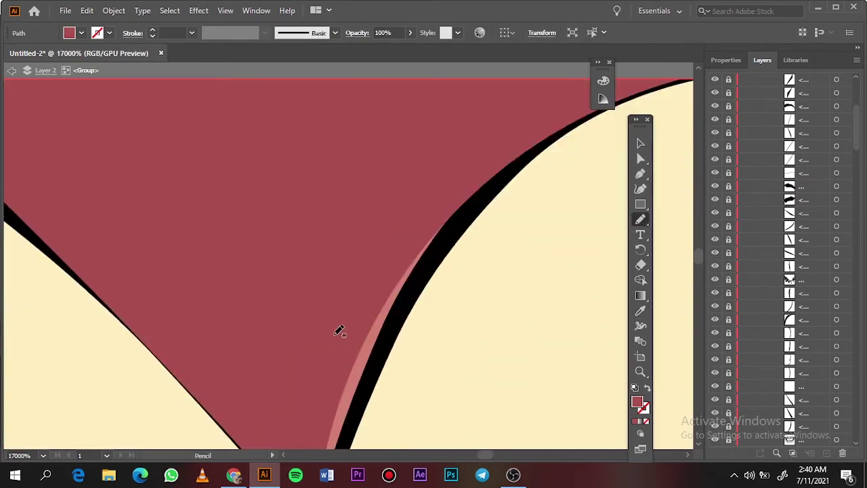
scroll(285, 325, up, 2)
drag(332, 323, 333, 319)
scroll(455, 129, up, 5)
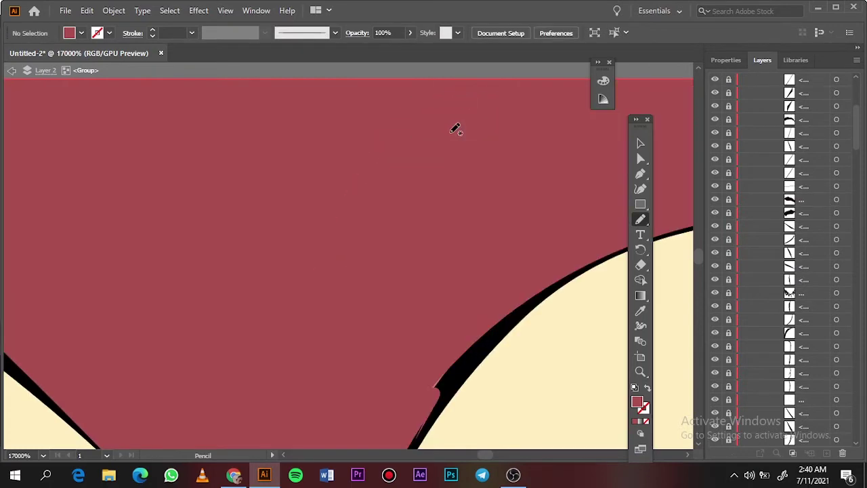
scroll(422, 362, down, 5)
scroll(422, 361, down, 2)
scroll(423, 362, up, 2)
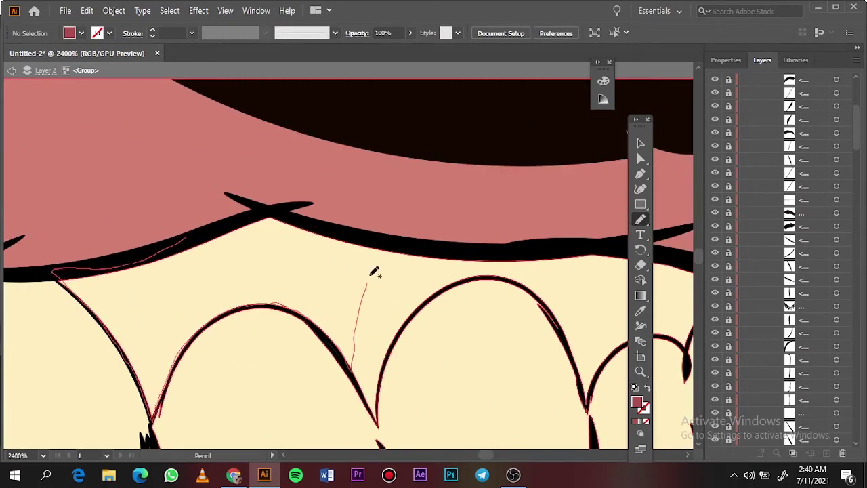
drag(374, 271, 91, 286)
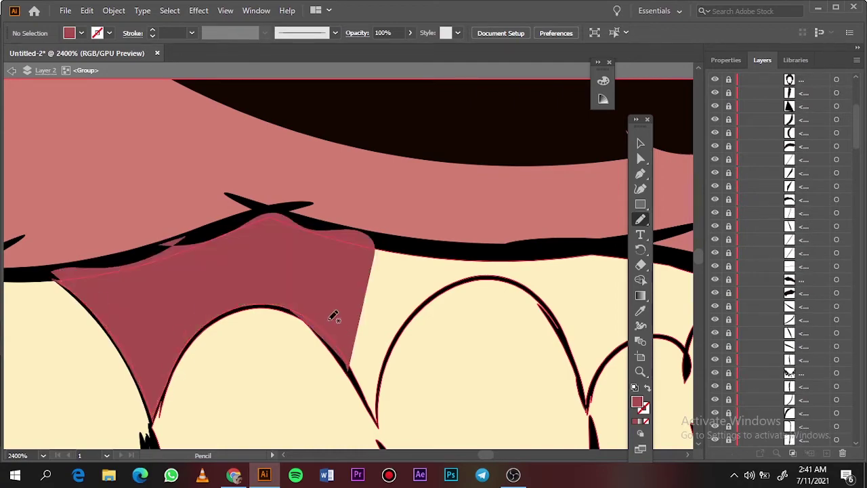
Enter the teeth group and draw a dark-red gum shape over the next tooth gap
key(ctrl+0)
key(v)
double_click(519, 280)
scroll(519, 280, up, 5)
double_click(536, 273)
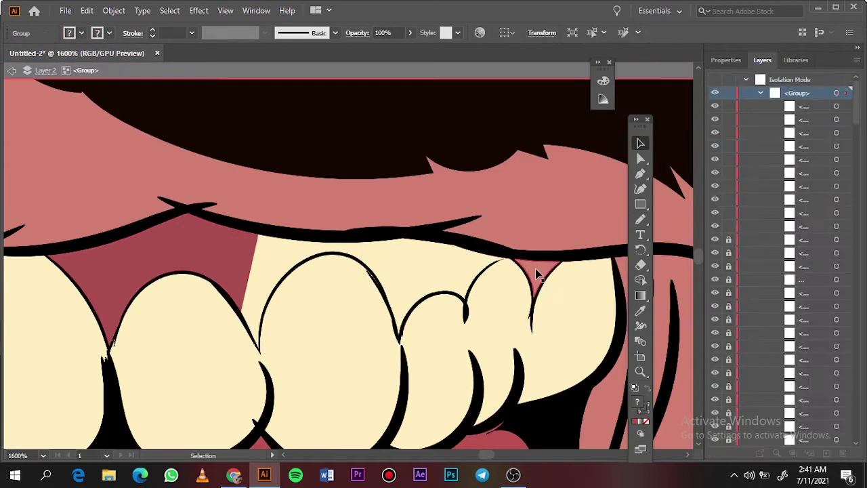
click(535, 273)
scroll(408, 291, up, 1)
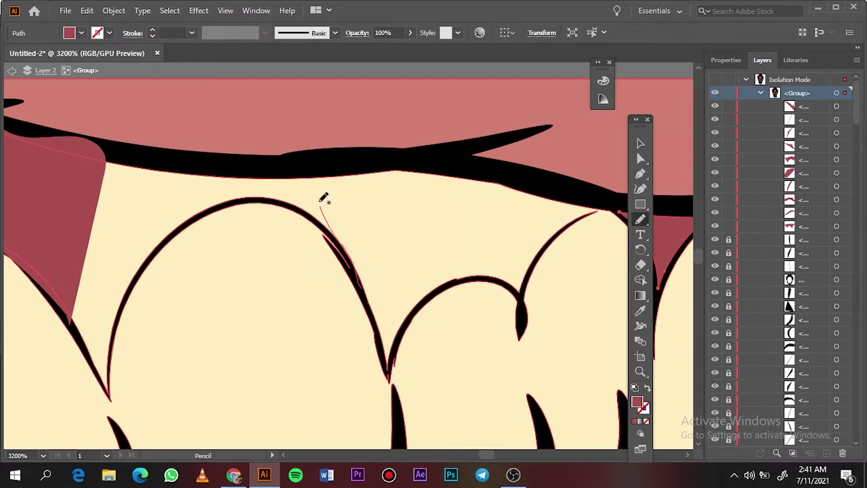
drag(374, 307, 327, 226)
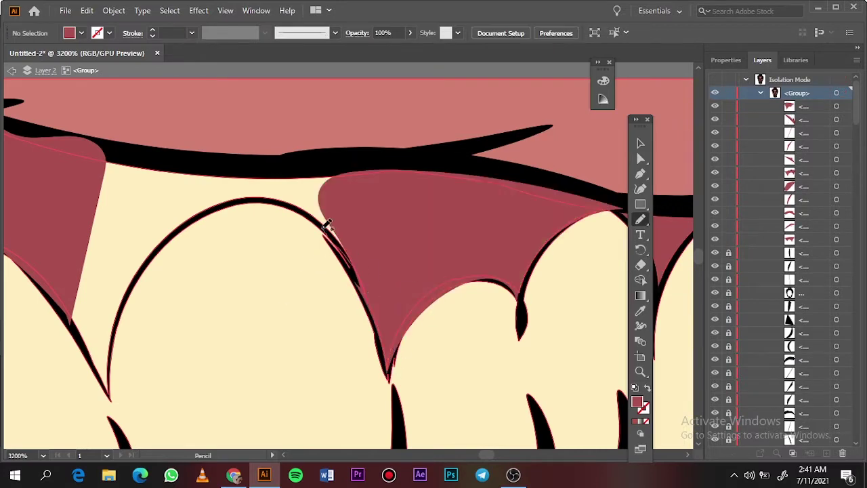
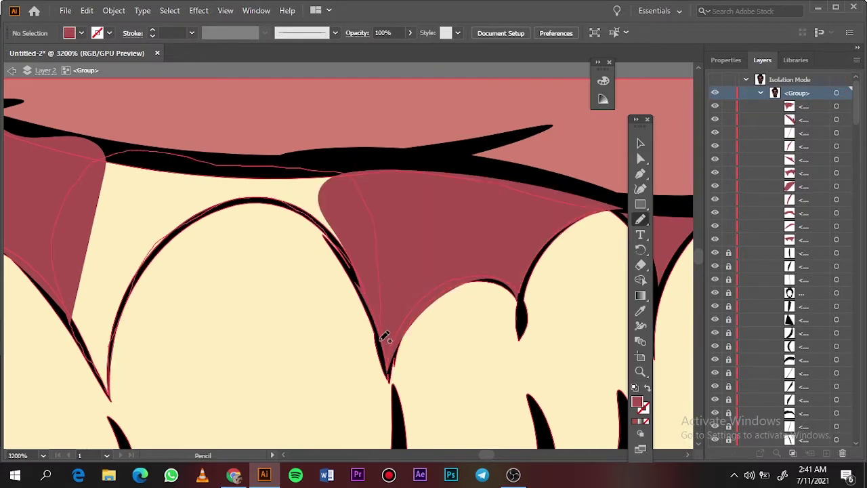
Fill the thin sliver beside the back tooth with the sampled dark gum red
key(v)
scroll(384, 337, down, 5)
scroll(515, 340, down, 5)
scroll(515, 340, up, 2)
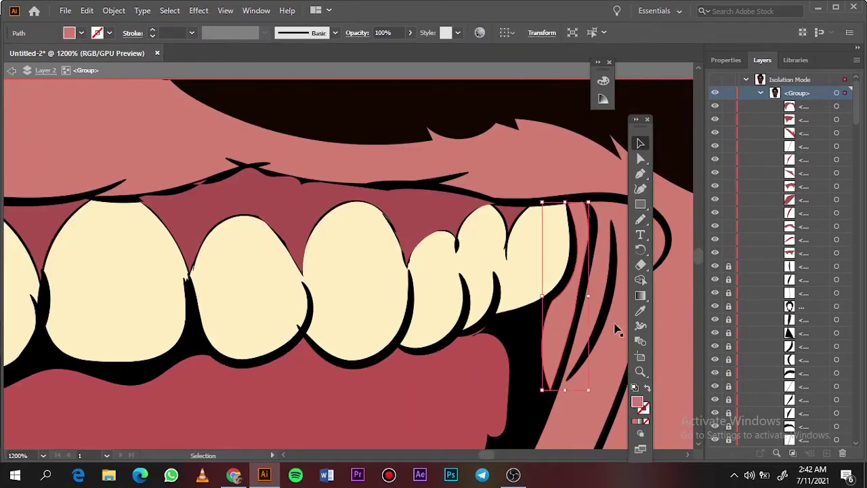
key(i)
click(581, 400)
double_click(637, 402)
click(788, 72)
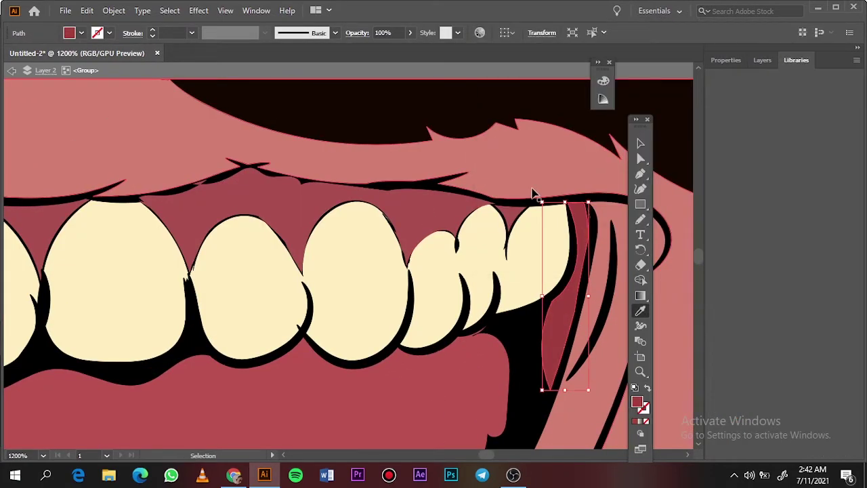
Fit the artboard in view and select the lower lip shape in the mouth artwork
key(v)
key(ctrl+0)
click(762, 60)
scroll(352, 271, up, 5)
scroll(295, 288, up, 2)
click(295, 288)
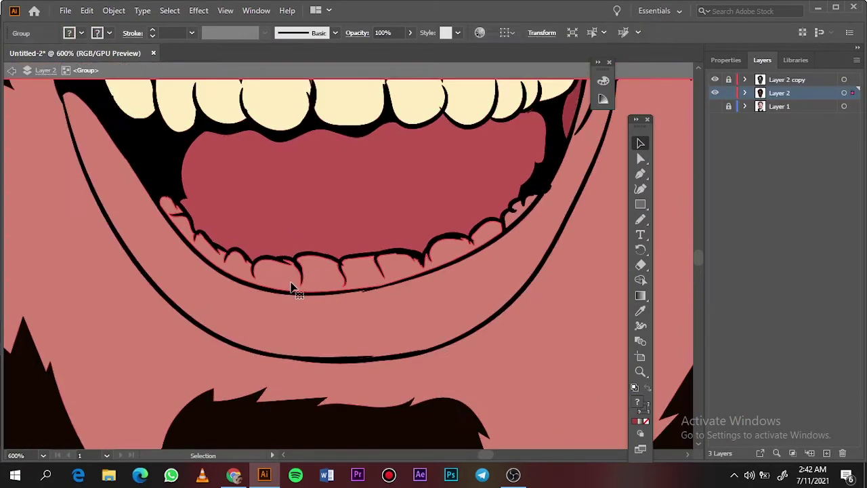
click(292, 288)
Give the lower lip a pinker fill in the Color Picker and exit the mouth group
double_click(637, 402)
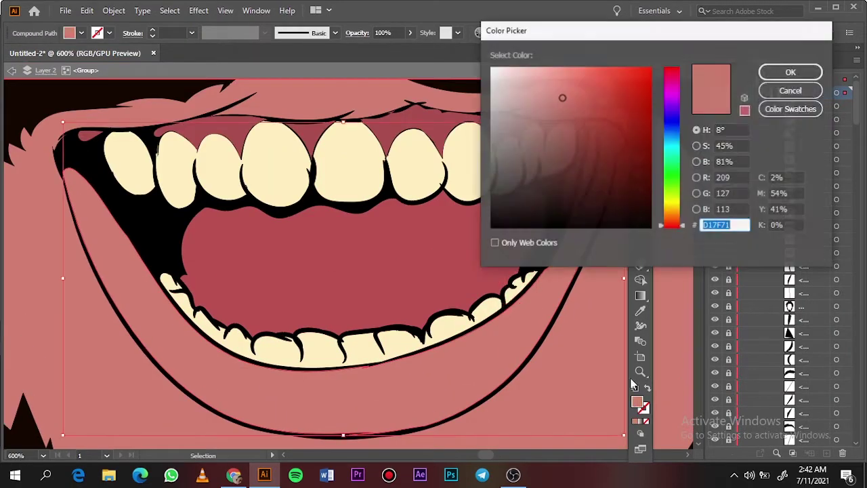
click(791, 90)
double_click(637, 402)
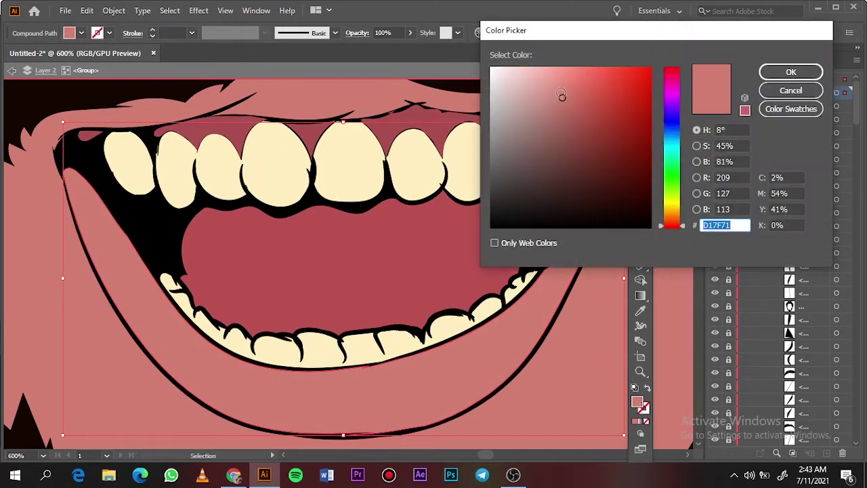
click(681, 227)
key(Return)
double_click(637, 402)
key(Return)
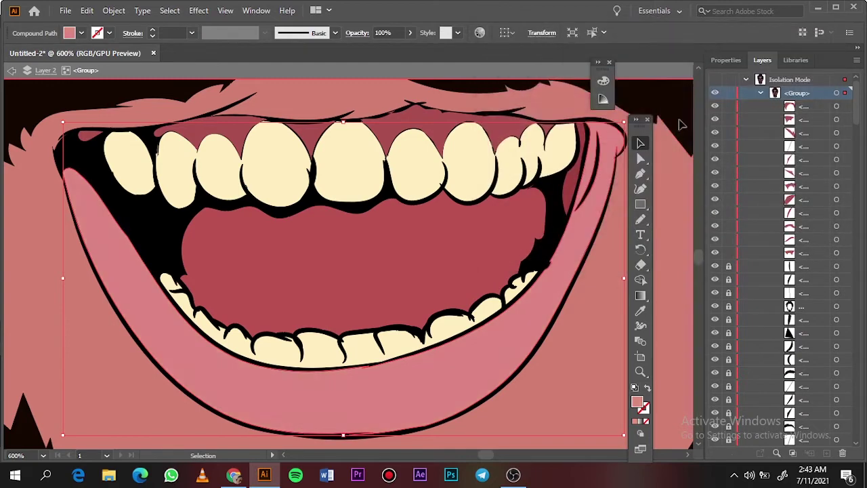
scroll(468, 300, down, 3)
key(ctrl+0)
double_click(683, 240)
Toggle the coloured drawing layer off and on to check the photo, then isolate the drawing group
click(716, 93)
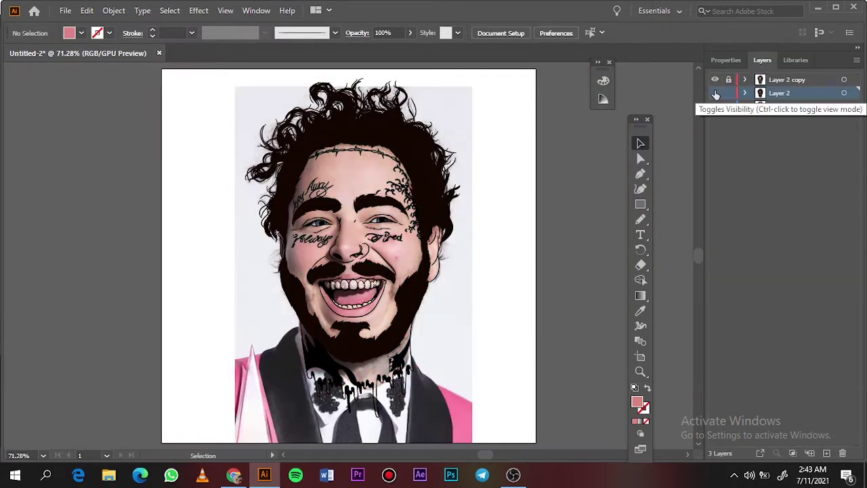
click(716, 92)
click(716, 93)
click(716, 91)
double_click(531, 247)
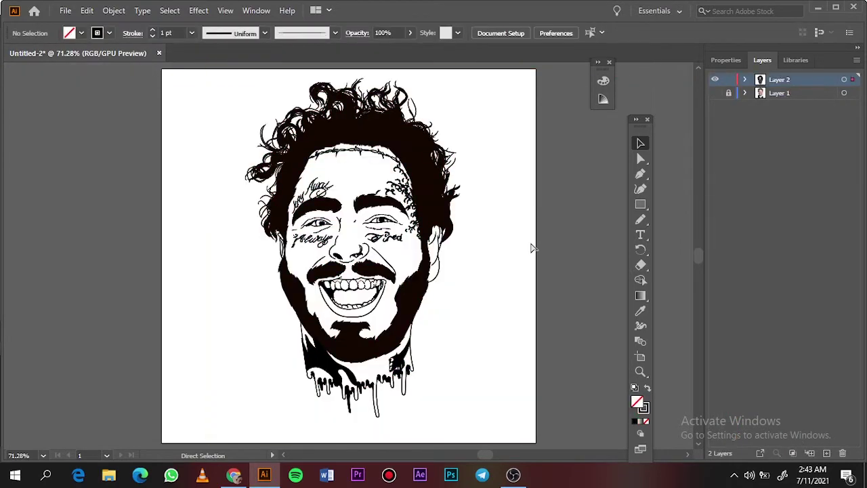
Paint thin 0.25 pt Paintbrush strokes along the teeth outlines
scroll(487, 275, down, 2)
scroll(542, 199, up, 3)
key(b)
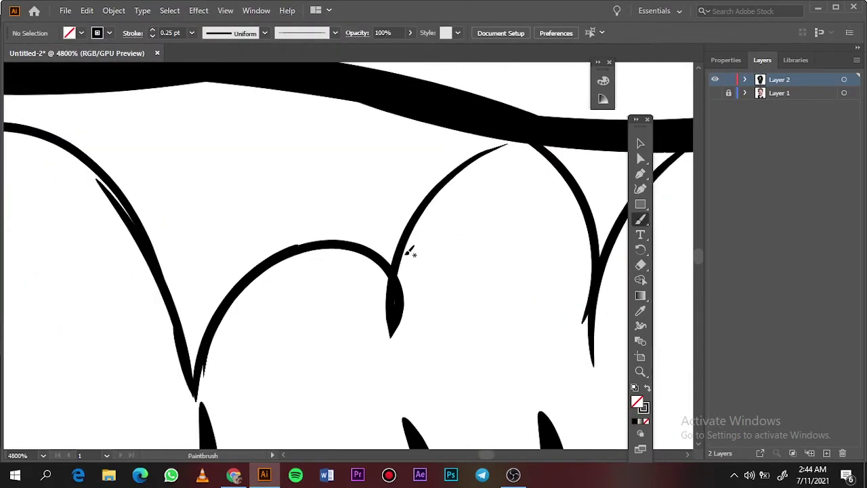
drag(487, 145, 488, 144)
scroll(486, 146, down, 3)
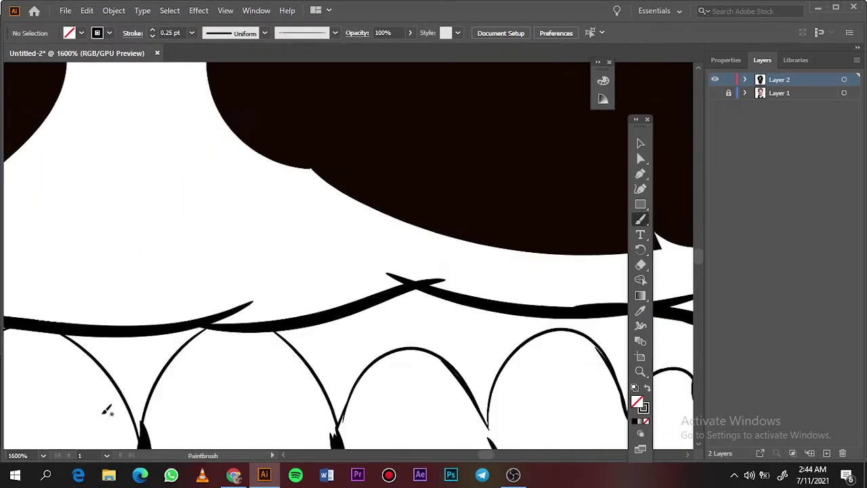
scroll(109, 375, up, 3)
drag(210, 241, 210, 240)
scroll(210, 240, down, 5)
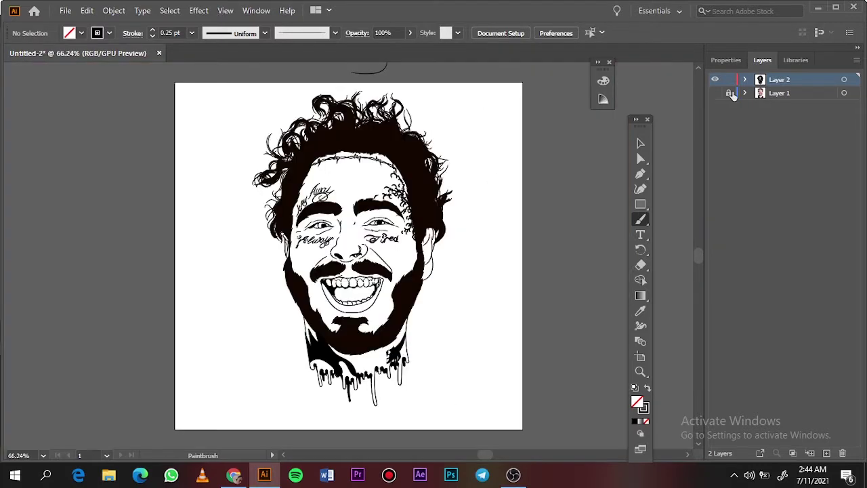
scroll(561, 324, up, 4)
key(v)
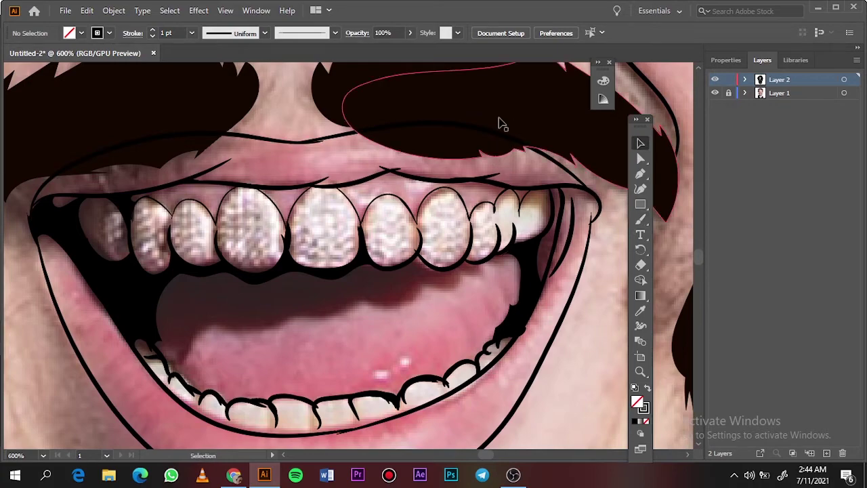
Fit the artboard in view and toggle the reference photo layer's visibility to compare
right_click(455, 81)
right_click(228, 120)
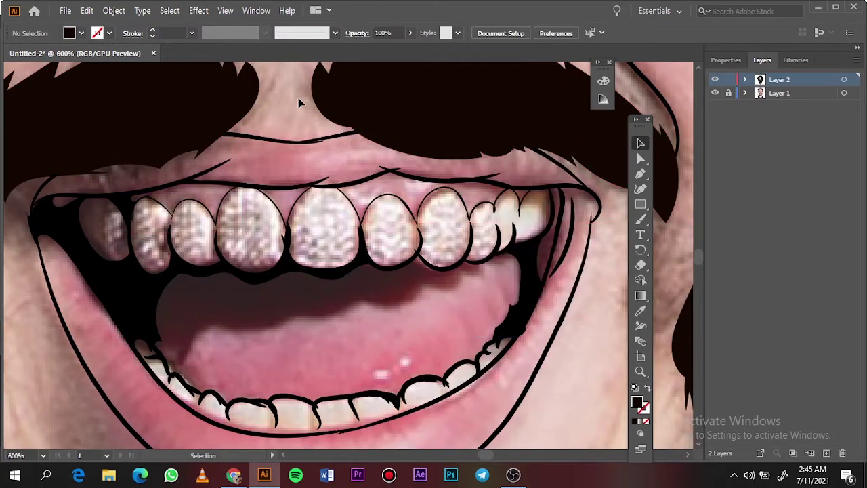
key(ctrl+0)
click(714, 93)
click(715, 93)
scroll(293, 235, up, 5)
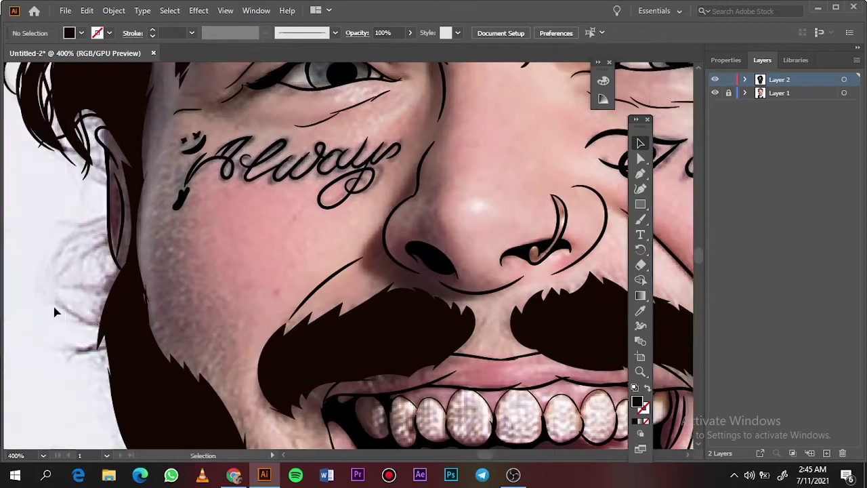
scroll(294, 235, down, 1)
Hide the reference photo layer and select all the line artwork
key(ctrl+0)
click(715, 93)
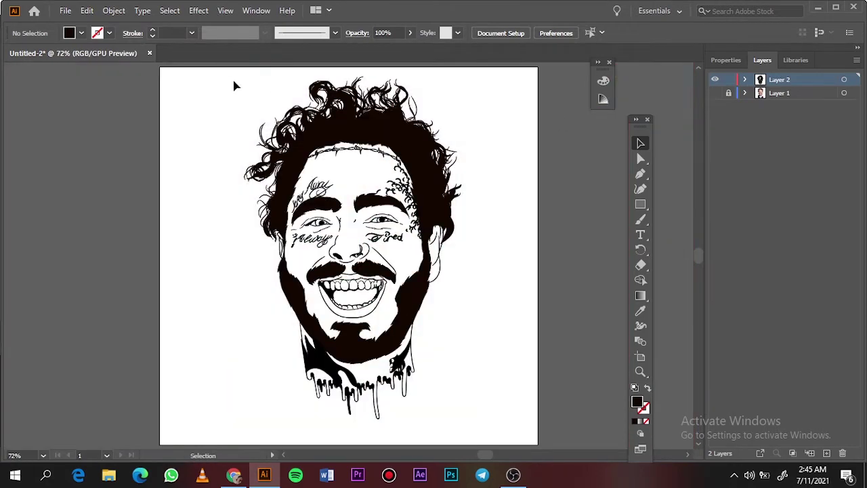
key(ctrl+a)
click(114, 10)
click(221, 199)
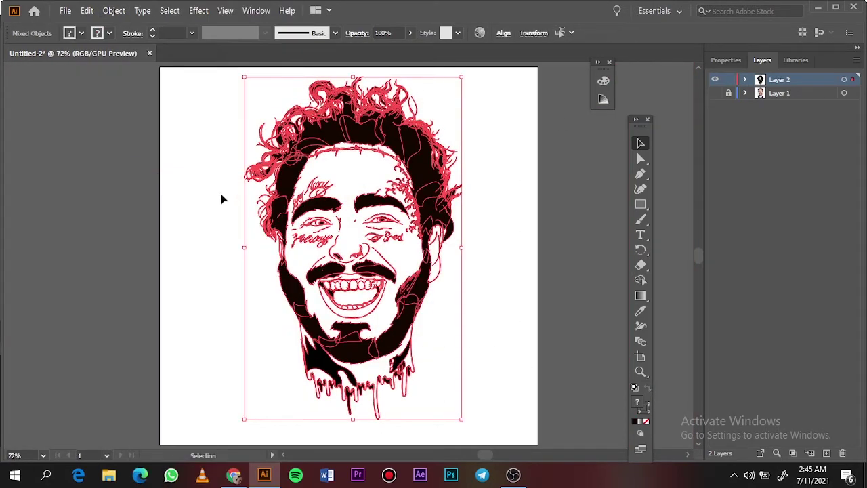
Merge all the line art into one shape with Pathfinder Merge
click(725, 60)
click(766, 443)
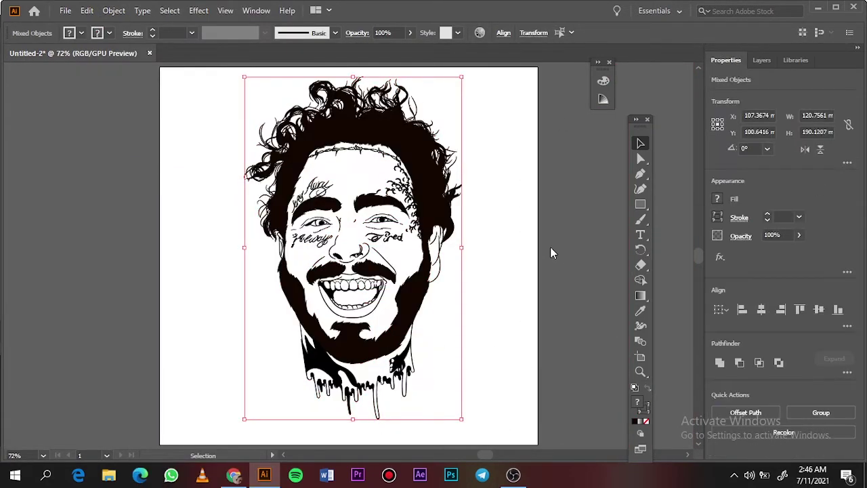
click(550, 247)
click(762, 60)
Draw a rectangle over the whole portrait filled with skin colour D68676
double_click(648, 405)
click(562, 82)
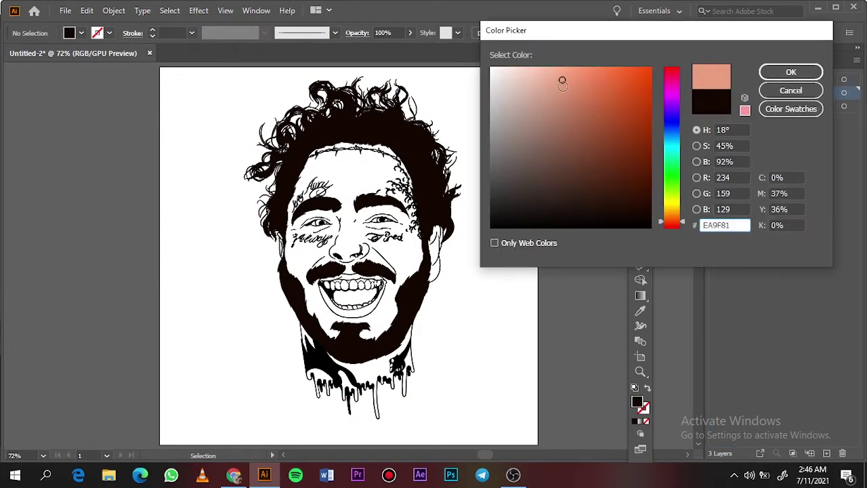
click(791, 72)
key(m)
drag(195, 64, 509, 425)
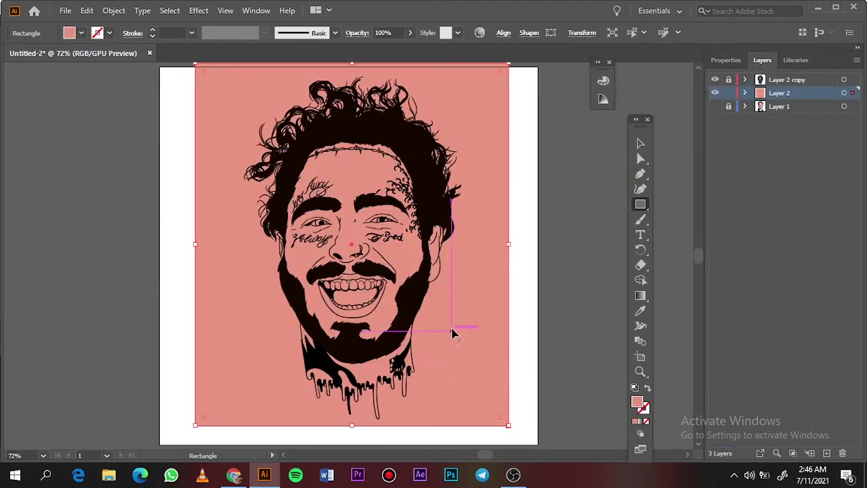
double_click(637, 401)
click(562, 92)
click(791, 72)
Send the pink rectangle behind the line art and trim it to the face shape
right_click(493, 199)
click(648, 441)
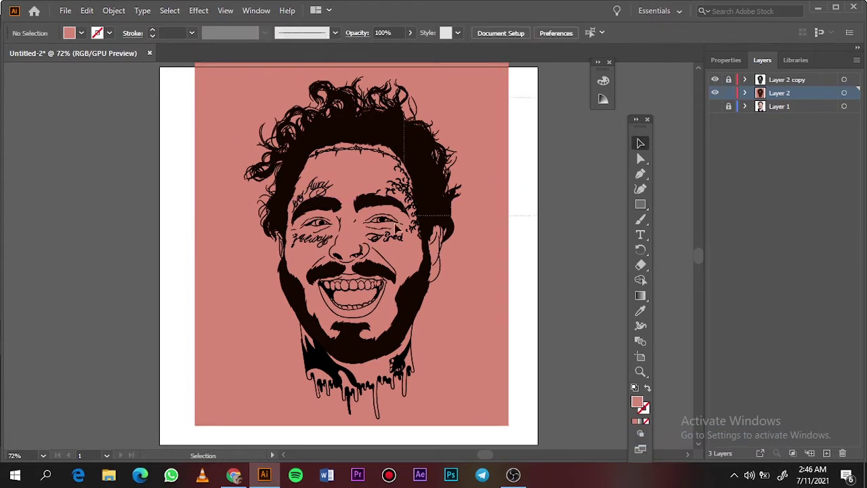
key(ctrl+a)
click(762, 60)
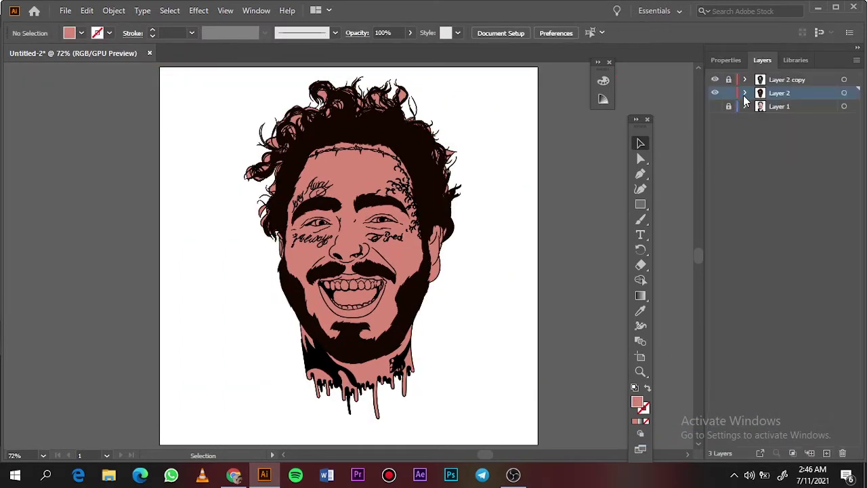
drag(729, 112, 730, 230)
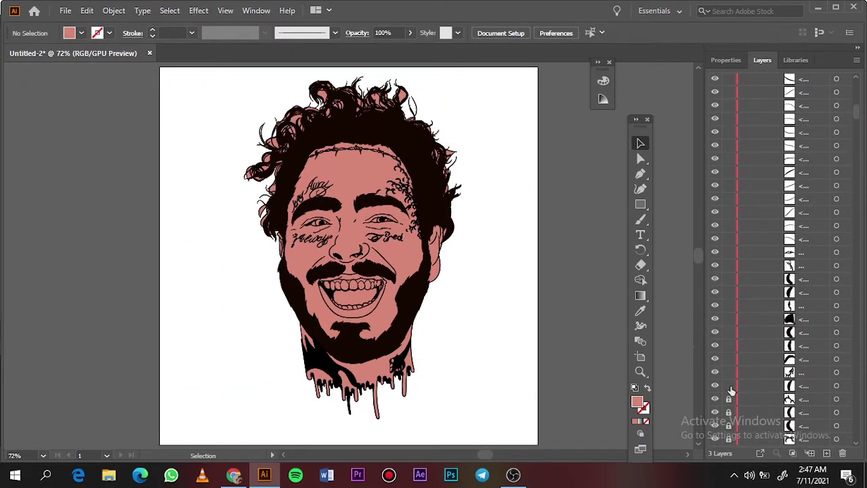
Give the mouth shape a lighter pink fill
scroll(527, 266, up, 5)
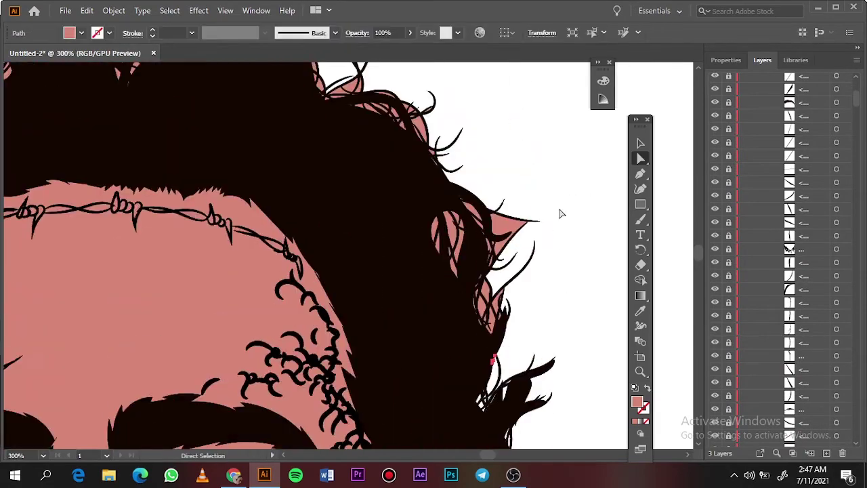
scroll(560, 213, up, 3)
drag(2, 262, 314, 418)
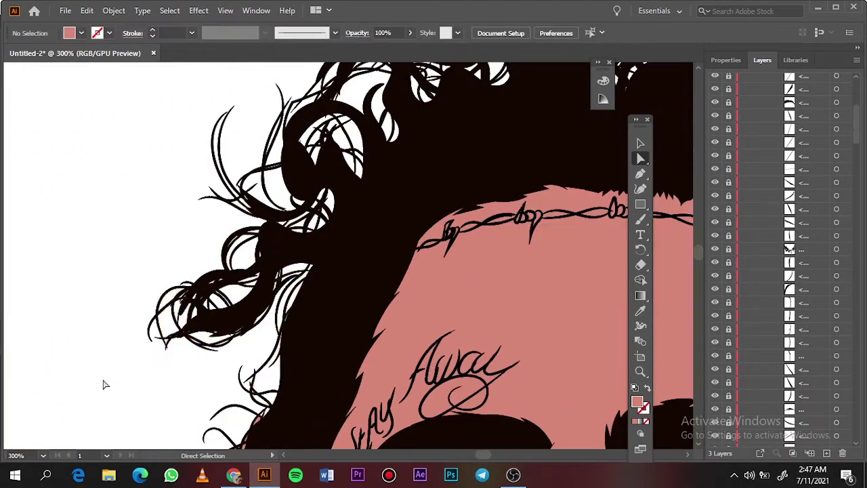
scroll(106, 382, down, 5)
key(v)
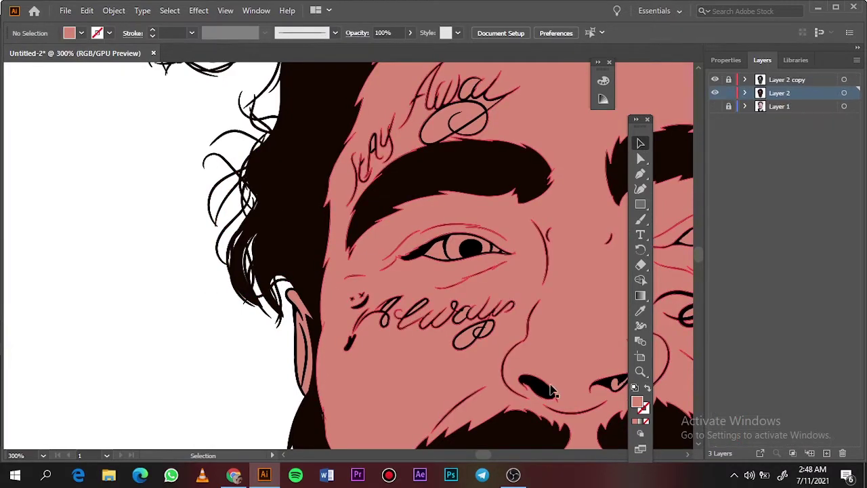
scroll(451, 339, down, 5)
click(451, 411)
double_click(637, 401)
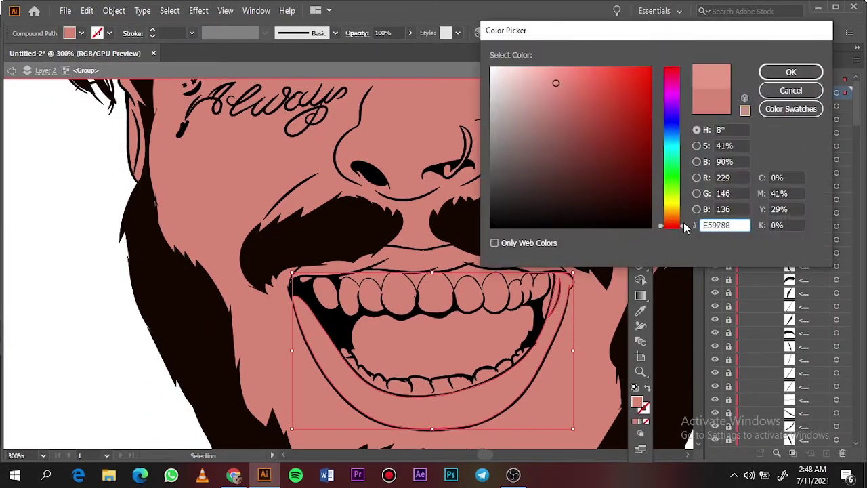
key(Return)
double_click(636, 401)
click(549, 73)
click(791, 71)
Fill the upper lip shape with a deeper pink shade
scroll(386, 398, right, 3)
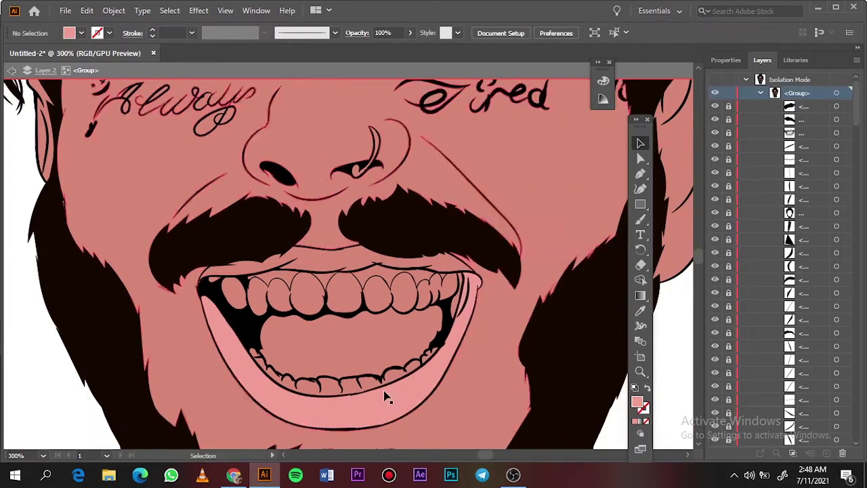
scroll(386, 399, up, 1)
click(417, 386)
double_click(637, 401)
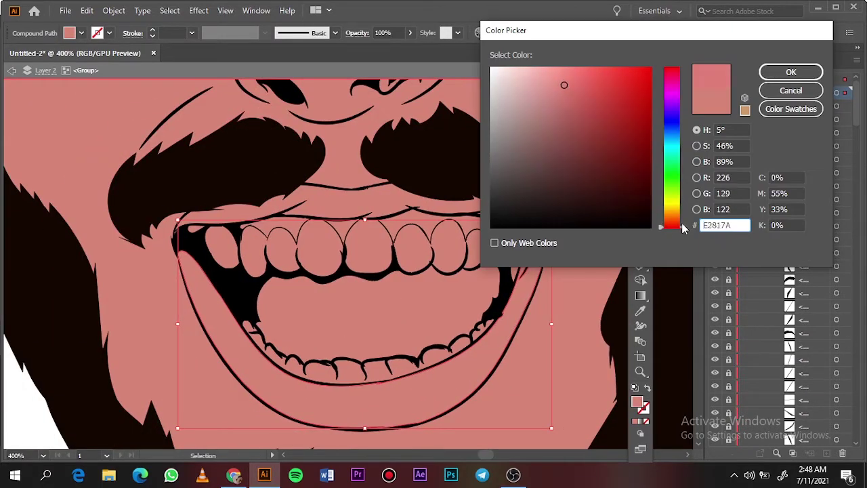
key(Return)
click(294, 178)
click(298, 193)
double_click(636, 401)
click(568, 109)
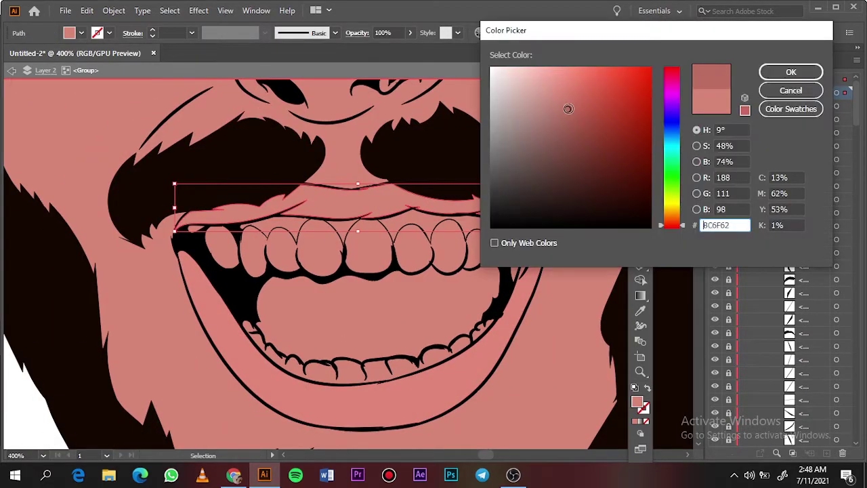
drag(568, 109, 565, 101)
click(790, 71)
Apply the pinker colours to the mouth shape and the tongue
click(417, 386)
double_click(637, 401)
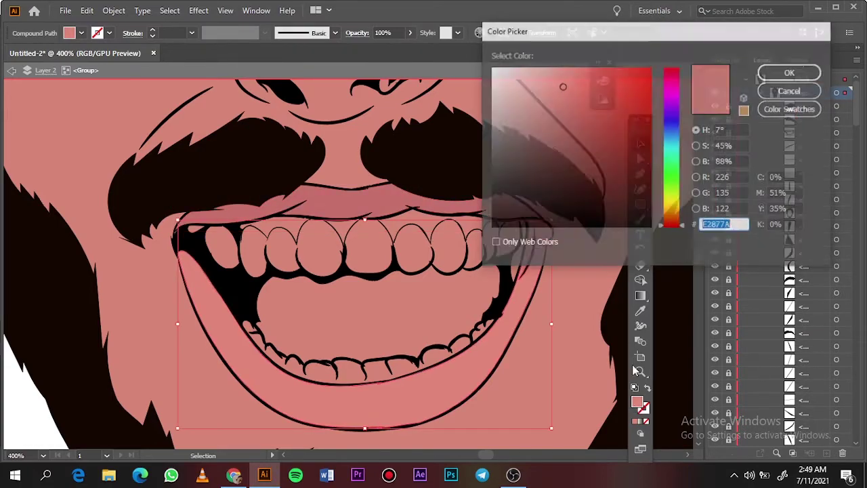
key(Return)
scroll(373, 271, up, 1)
click(373, 339)
double_click(637, 401)
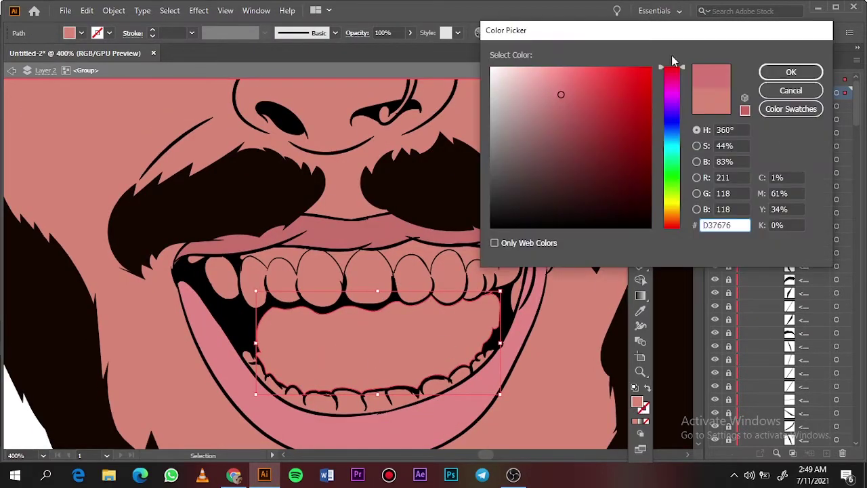
click(790, 72)
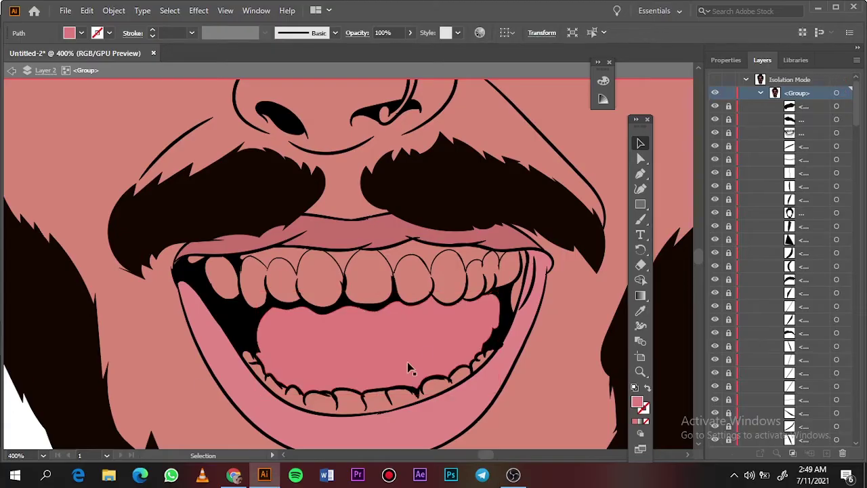
Recolour the upper teeth outline and the inner mouth shape on the right
click(281, 258)
scroll(435, 258, up, 2)
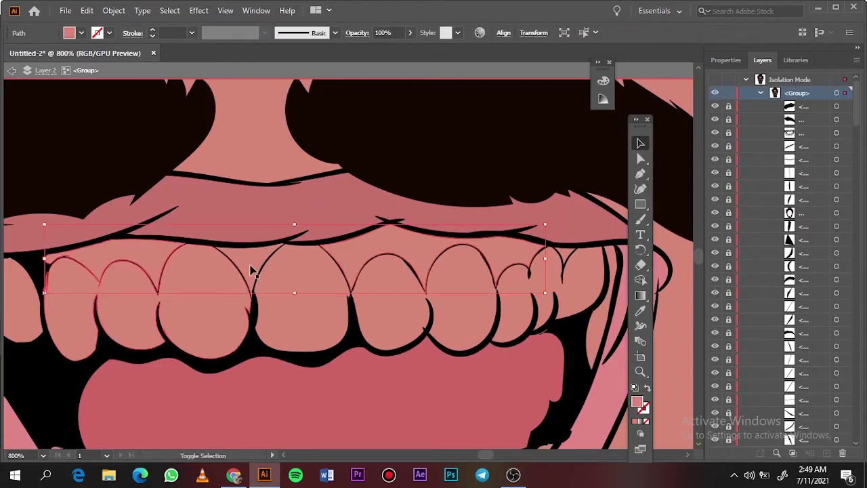
double_click(637, 401)
key(Return)
click(596, 325)
double_click(637, 401)
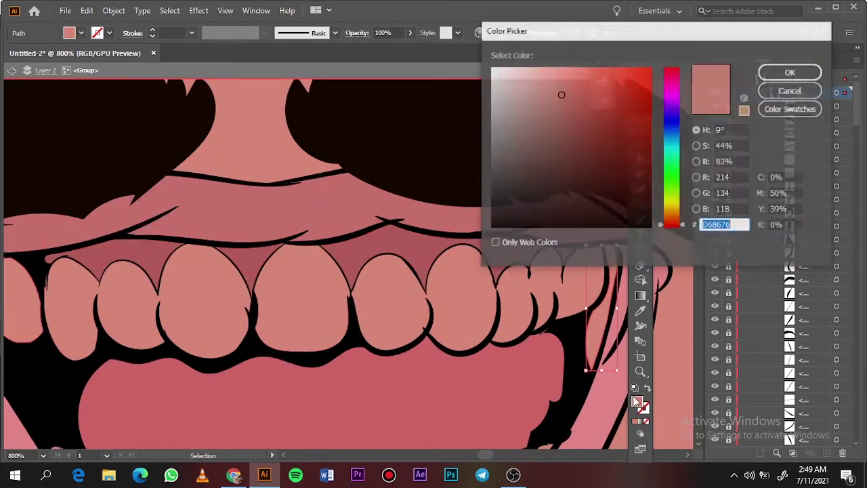
key(Return)
scroll(112, 308, right, 5)
Fill the upper teeth with pale cream yellow FFE094
key(i)
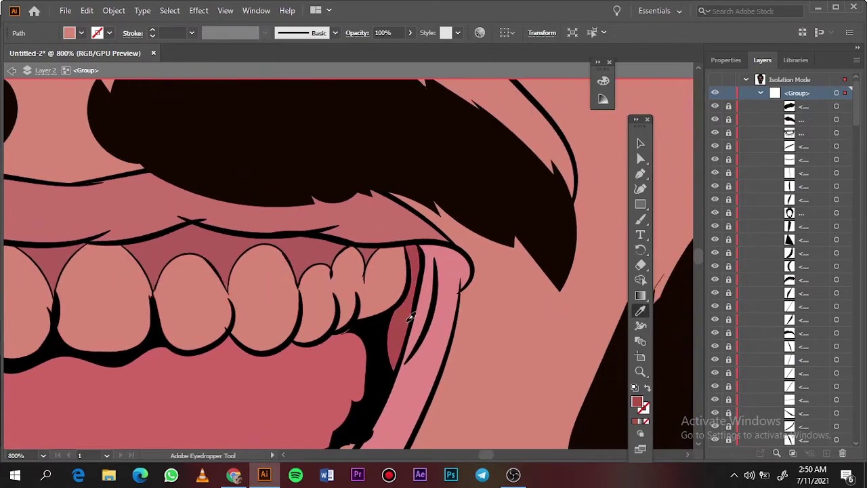
key(v)
scroll(271, 305, left, 3)
click(304, 298)
double_click(637, 401)
text(FFE094)
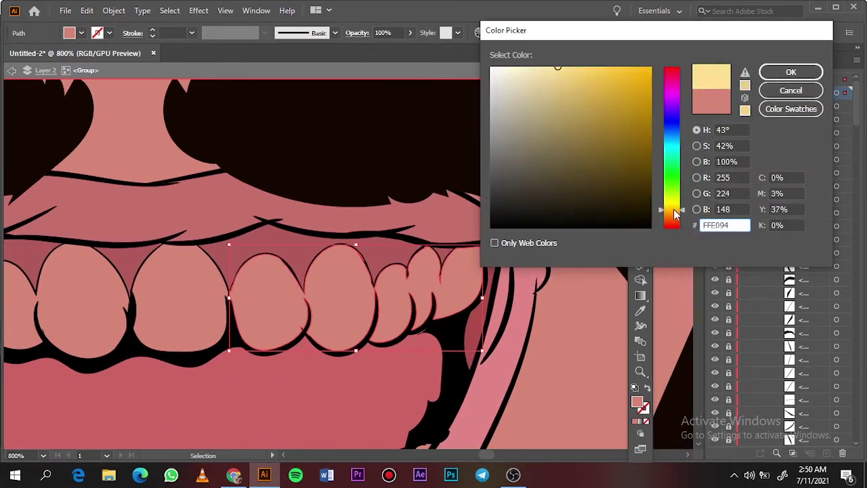
drag(674, 214, 674, 203)
key(Return)
Eyedropper the cream FFE094 colour onto the left, lower and remaining teeth
scroll(251, 373, left, 3)
click(204, 305)
key(i)
click(433, 298)
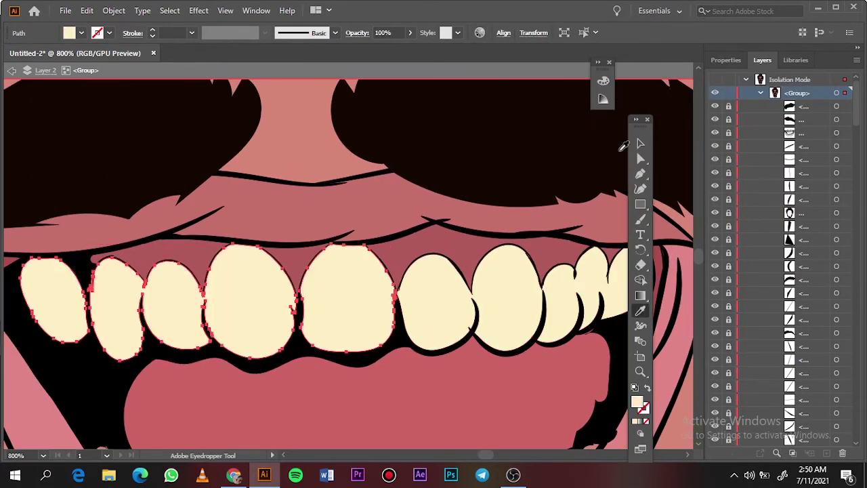
scroll(412, 416, down, 5)
click(556, 366)
click(348, 319)
Fill the left eye white shape with white
key(v)
key(ctrl+0)
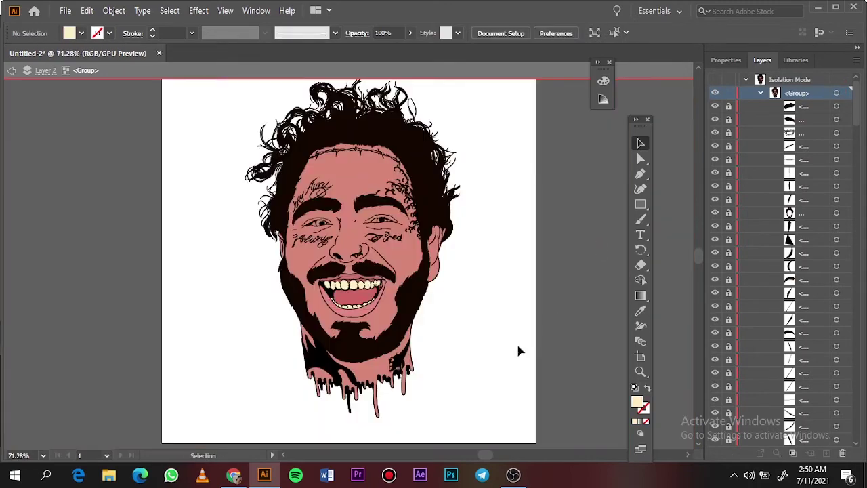
scroll(446, 290, up, 5)
scroll(541, 302, left, 5)
click(518, 215)
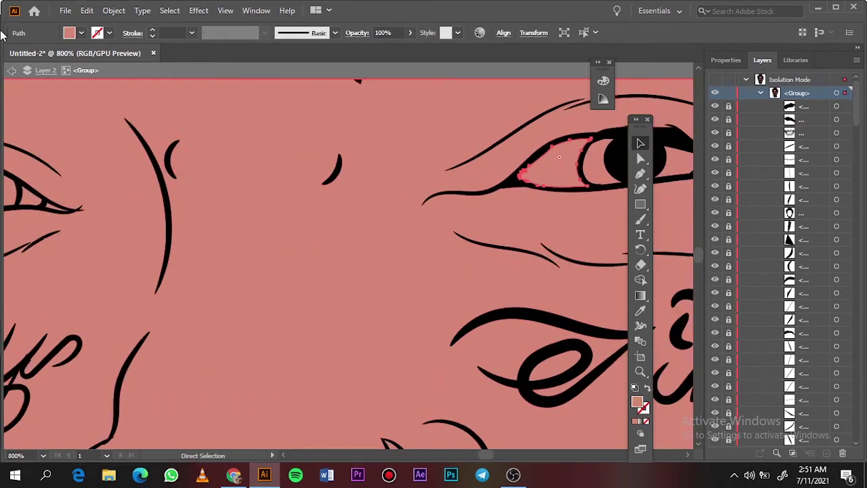
scroll(407, 204, left, 5)
double_click(637, 402)
click(509, 78)
key(Return)
Fill the right iris with the light blue 76B9D3
scroll(319, 203, right, 3)
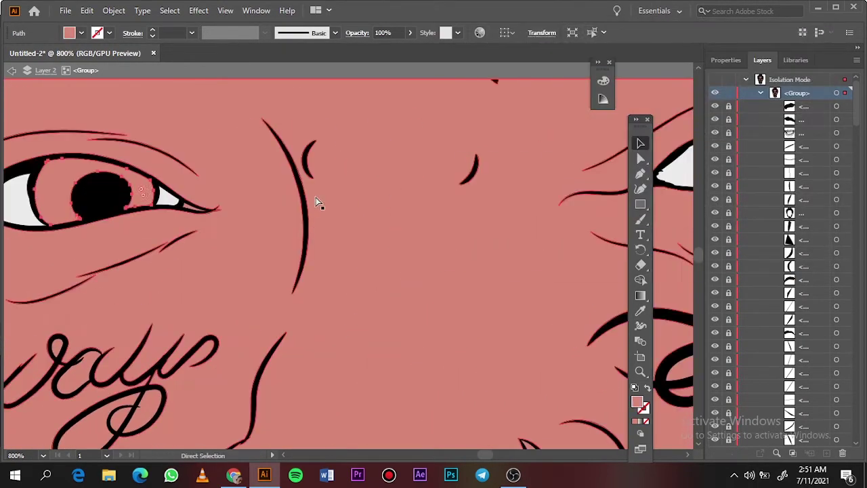
scroll(339, 203, right, 5)
click(410, 170)
double_click(636, 401)
text(76B9D3)
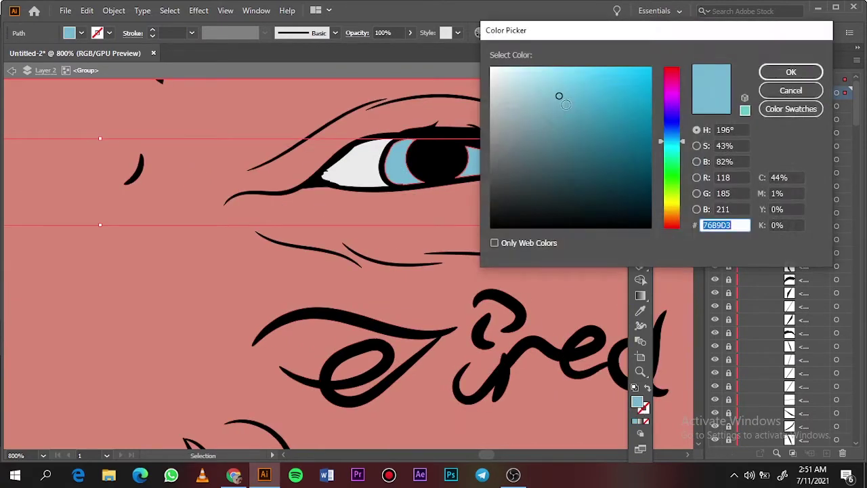
key(Return)
Exit isolation mode, fit the portrait, and hide Layer 2's skin colours
key(Escape)
key(ctrl+0)
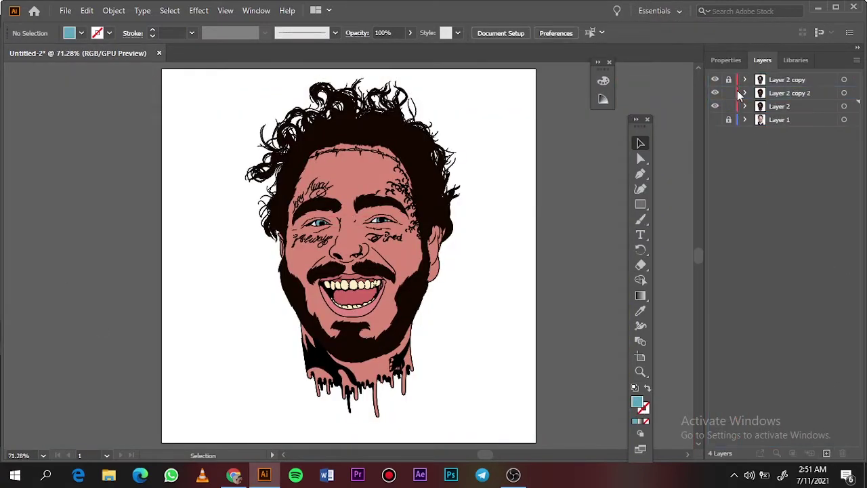
key(a)
click(715, 106)
Hide Layer 1, add Layer 5 as the drawing layer, and sample the salmon skin fill
click(714, 120)
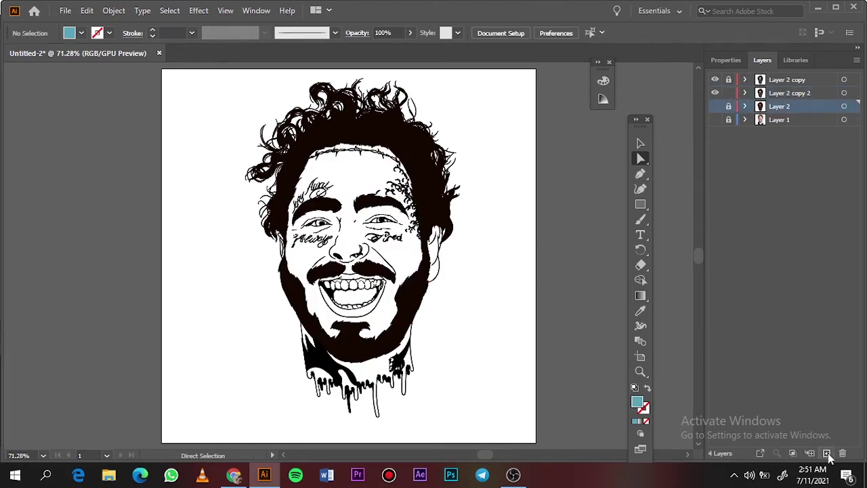
click(826, 452)
click(715, 120)
click(715, 132)
key(i)
click(475, 309)
double_click(637, 402)
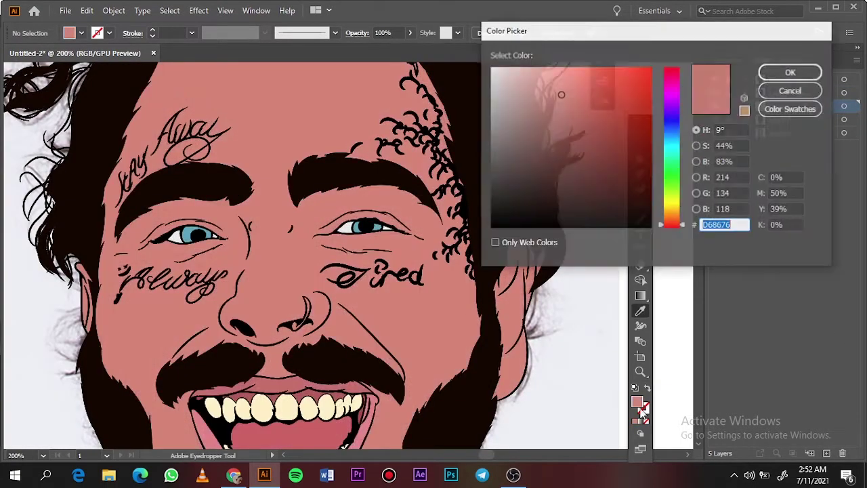
key(Return)
Draw a first Pencil shadow shape along the left hairline over the photo
click(715, 119)
key(ctrl+plus)
key(n)
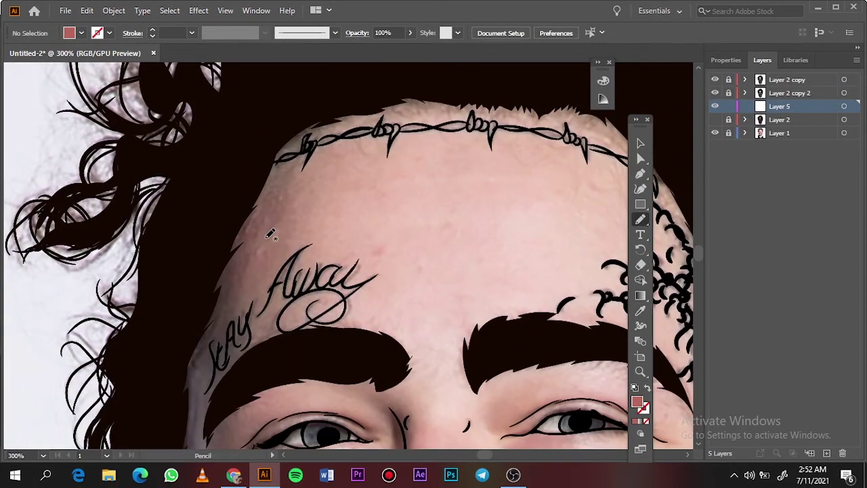
mouse_move(321, 246)
mouse_down()
mouse_move(220, 190)
mouse_move(317, 245)
mouse_up()
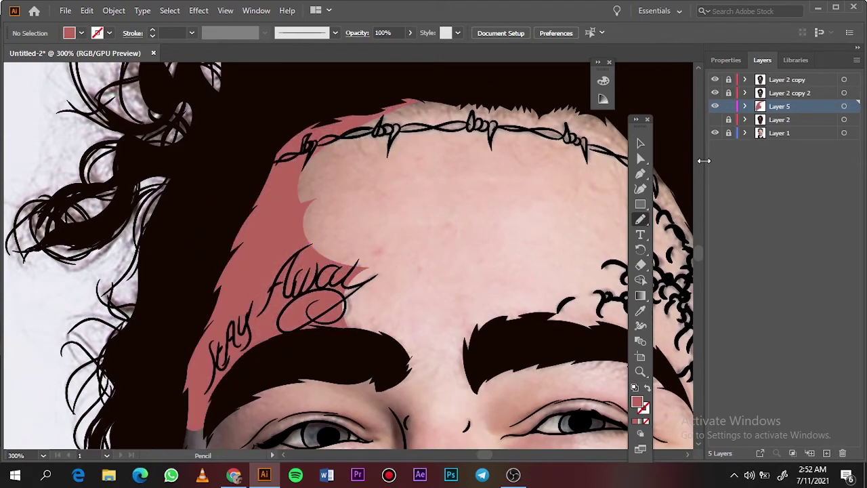
click(715, 119)
scroll(434, 257, down, 3)
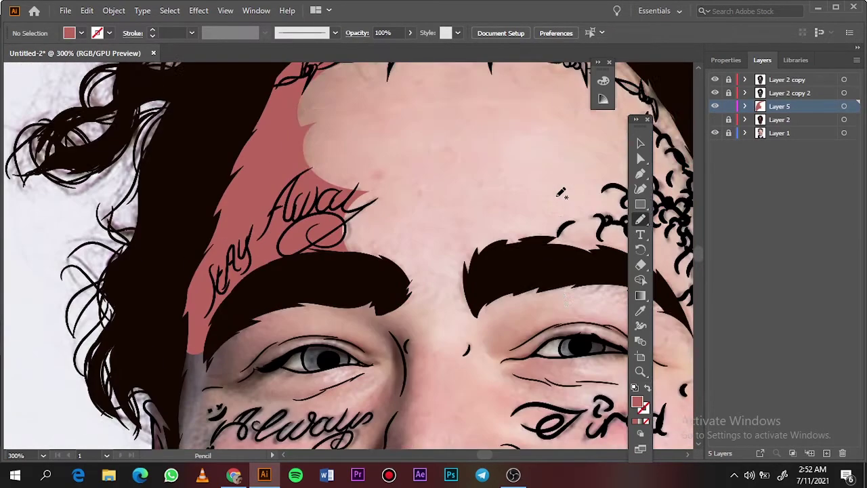
scroll(433, 257, up, 3)
Give the forehead shadow shape the darker pink fill A85351
key(v)
click(407, 203)
double_click(637, 402)
key(Return)
double_click(636, 402)
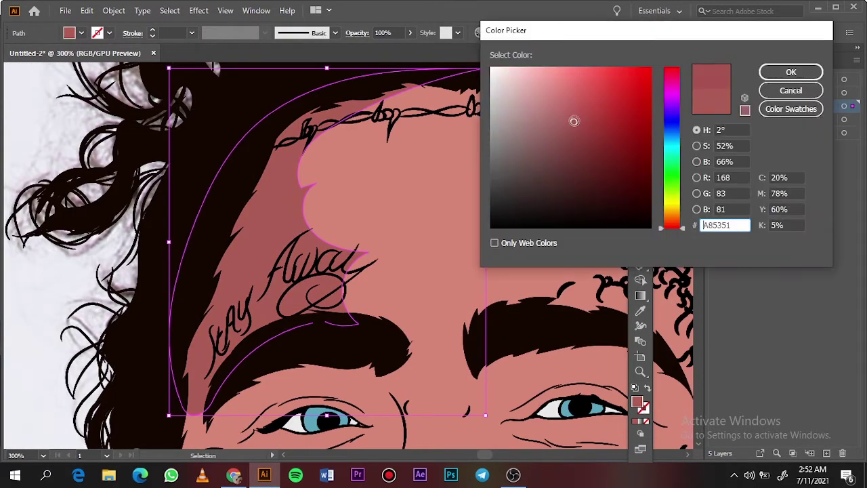
click(572, 122)
click(802, 72)
click(612, 244)
Redraw the hairline shadow so it runs down to the eyebrow
click(715, 119)
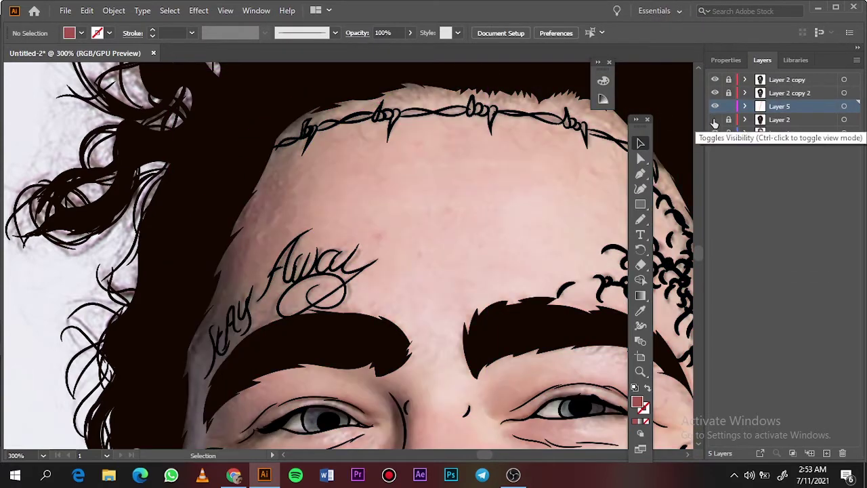
key(n)
drag(425, 93, 296, 354)
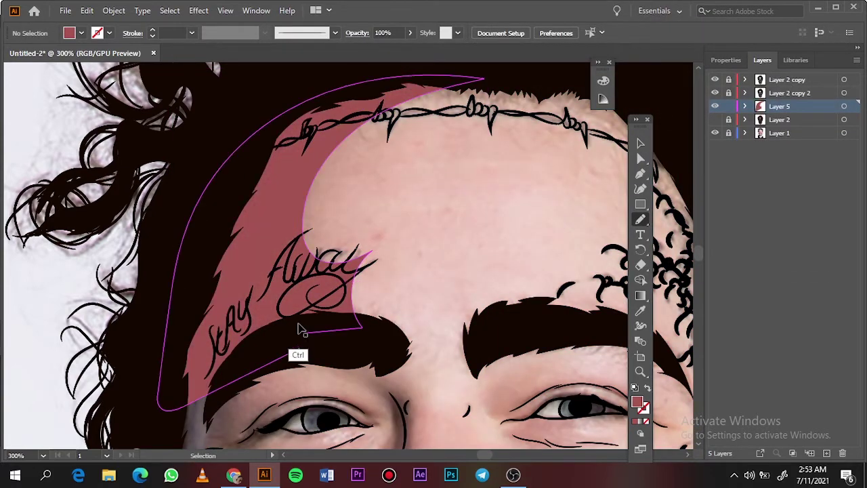
drag(357, 77, 361, 307)
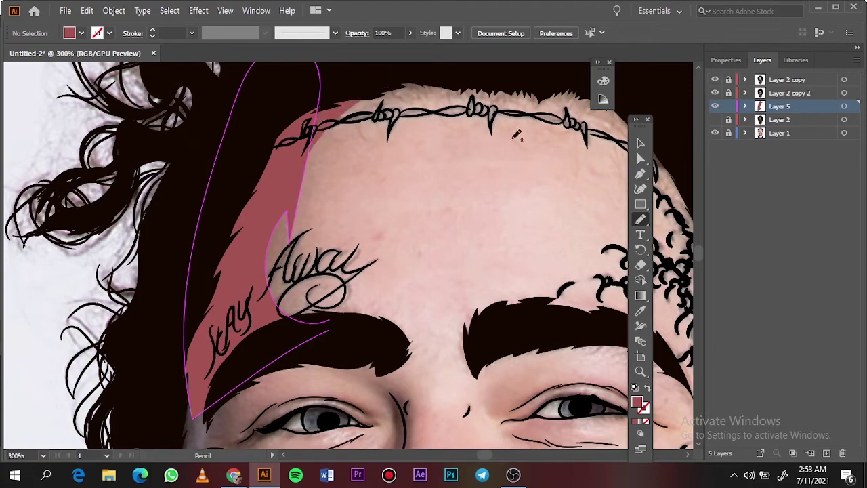
drag(329, 130, 296, 321)
scroll(296, 321, down, 3)
scroll(240, 157, up, 4)
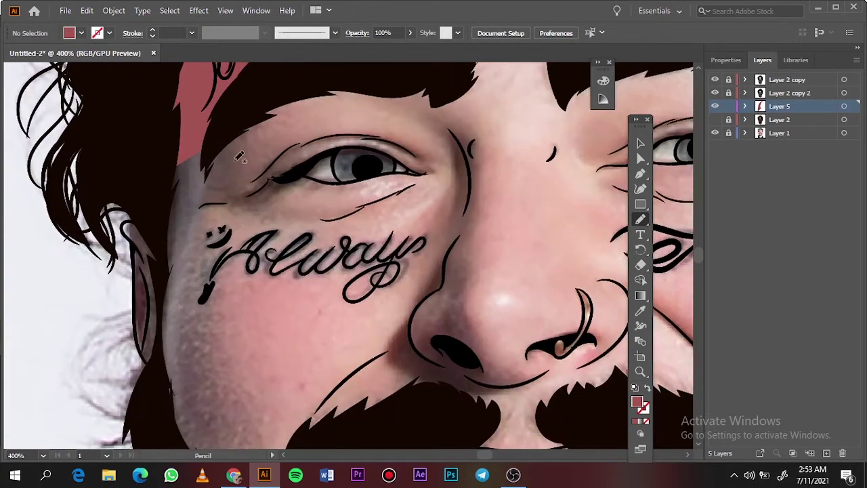
drag(235, 105, 237, 109)
Draw darker pink shadows near the eye corner, cheek and left jaw
drag(245, 136, 268, 180)
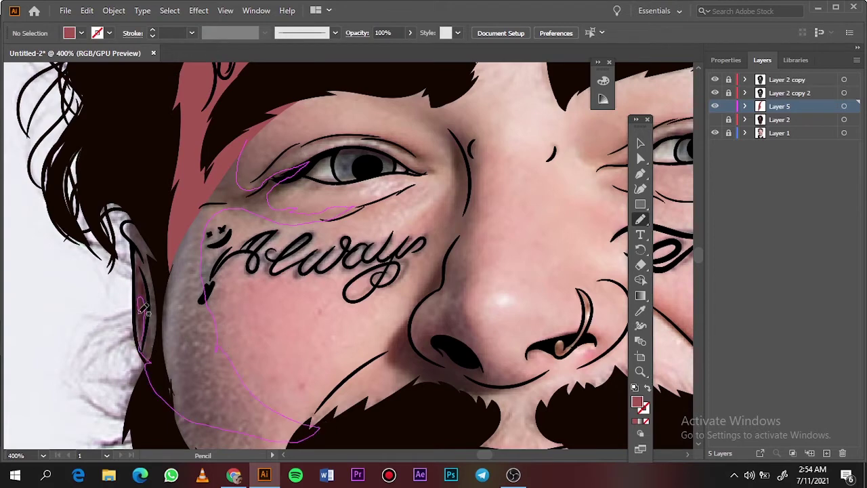
drag(139, 249, 203, 203)
scroll(204, 271, down, 5)
drag(320, 154, 278, 148)
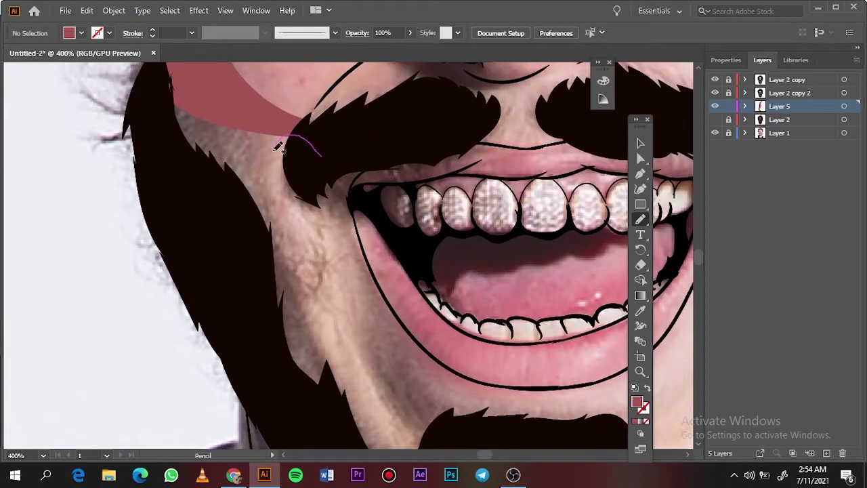
drag(316, 396, 339, 140)
key(ctrl+0)
Toggle the skin and photo layers to compare the shading with the reference
click(714, 120)
click(715, 133)
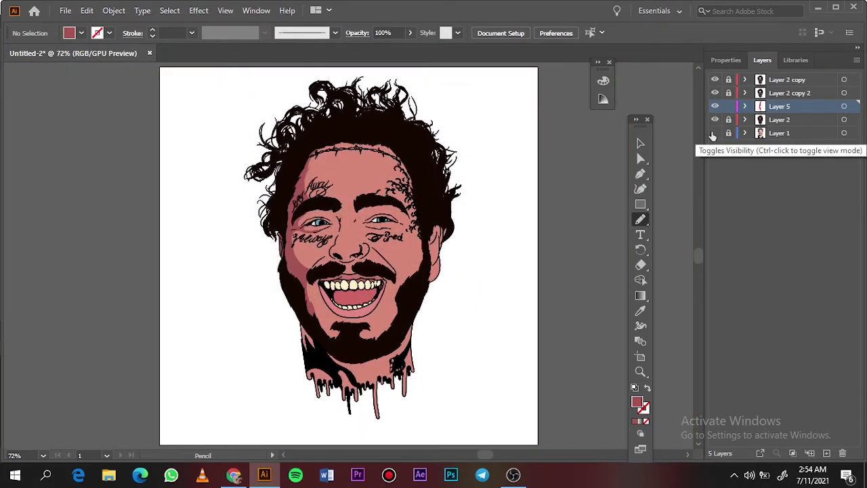
click(715, 133)
click(715, 119)
scroll(352, 318, up, 4)
scroll(352, 318, down, 2)
Outline pink Pencil shadow shapes along the jaw and drip areas
drag(586, 212, 424, 199)
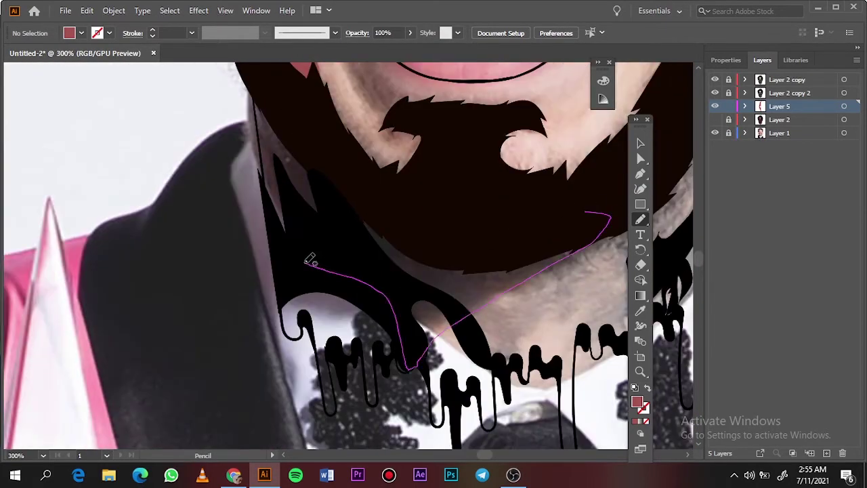
scroll(379, 382, up, 3)
drag(263, 102, 297, 180)
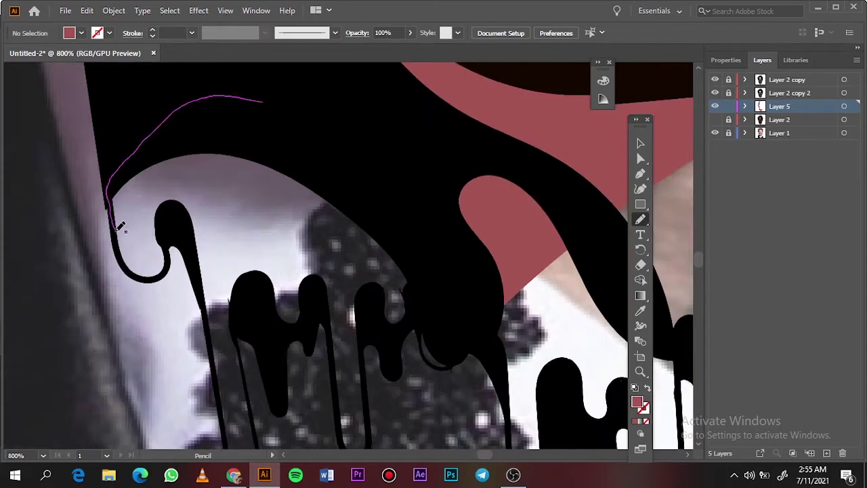
mouse_move(206, 268)
mouse_down()
mouse_move(316, 305)
mouse_move(203, 261)
mouse_up()
scroll(180, 205, down, 3)
drag(201, 177, 205, 181)
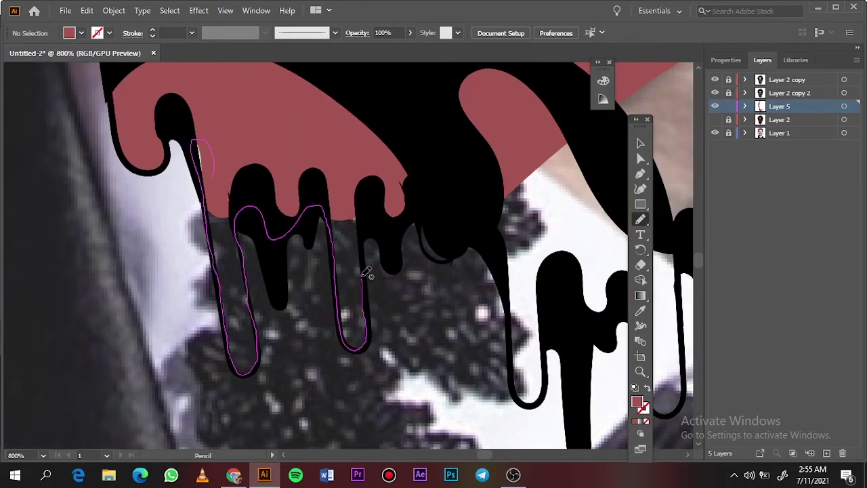
drag(366, 274, 408, 120)
key(ctrl+0)
Check the result, then close shadow shapes around the eye and nose
click(715, 133)
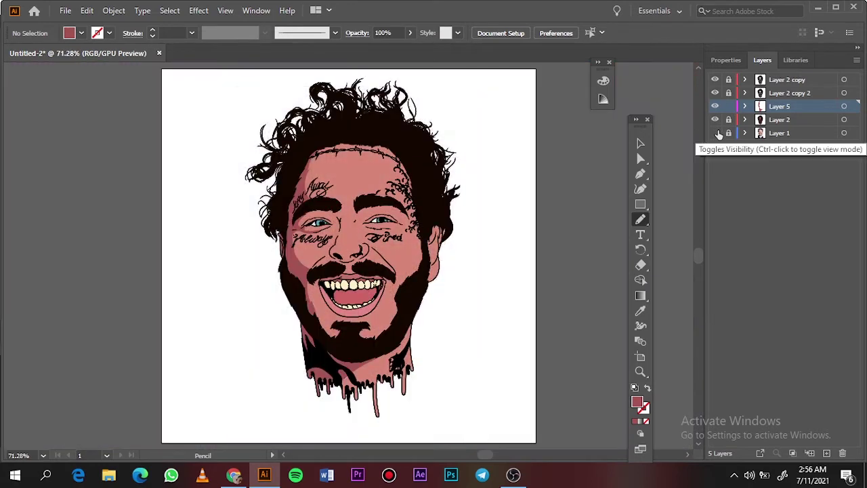
click(715, 132)
scroll(382, 200, up, 5)
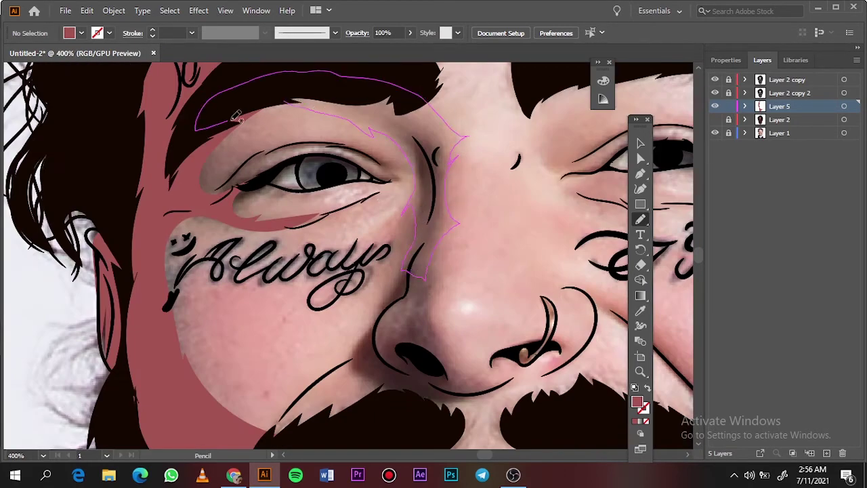
drag(453, 161, 424, 193)
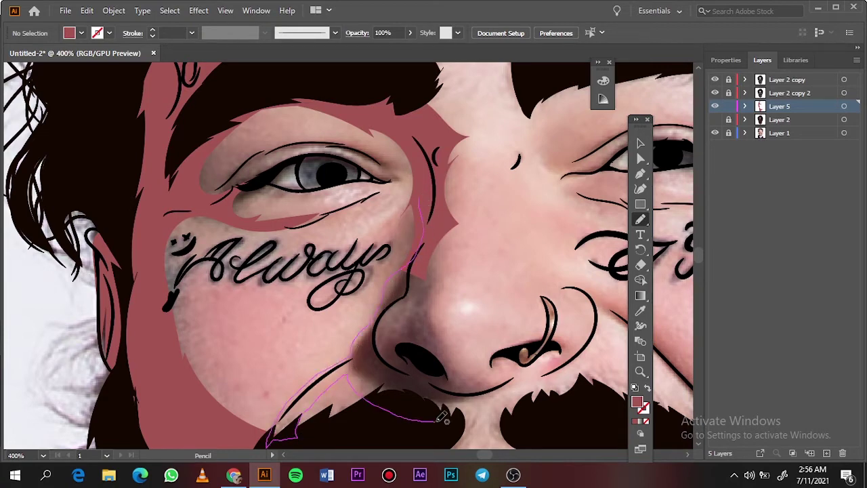
drag(411, 290, 411, 291)
Zoom in and draw shadows along the nose side and around the nostril
key(ctrl+plus)
drag(345, 139, 375, 192)
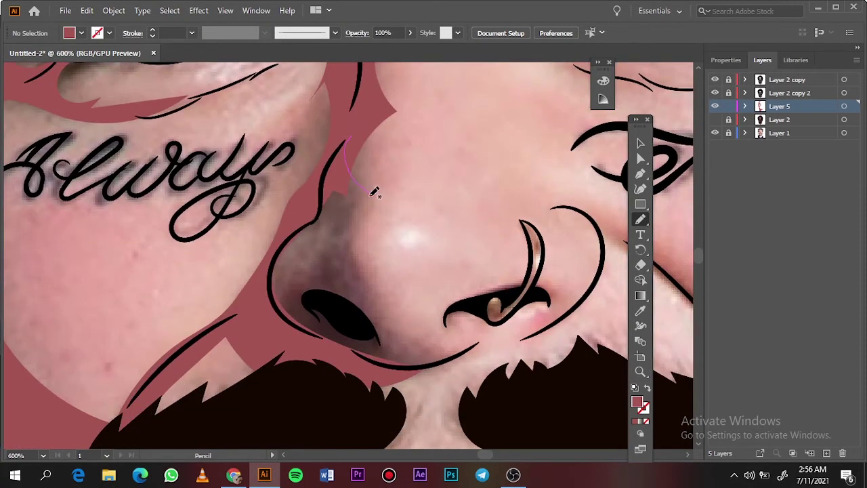
drag(323, 288, 319, 273)
drag(280, 312, 284, 299)
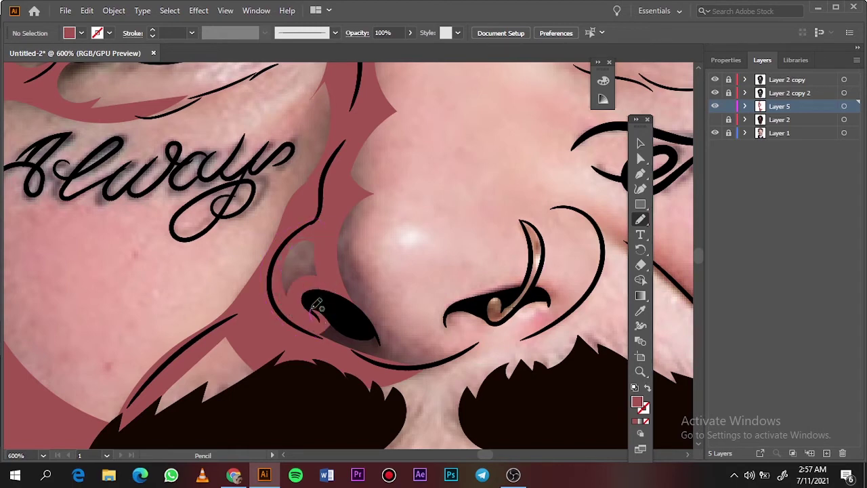
drag(331, 278, 340, 216)
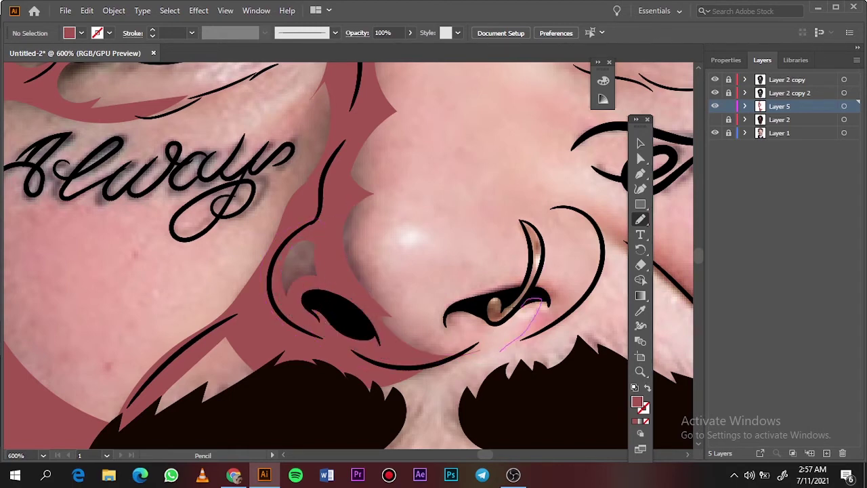
key(ctrl+0)
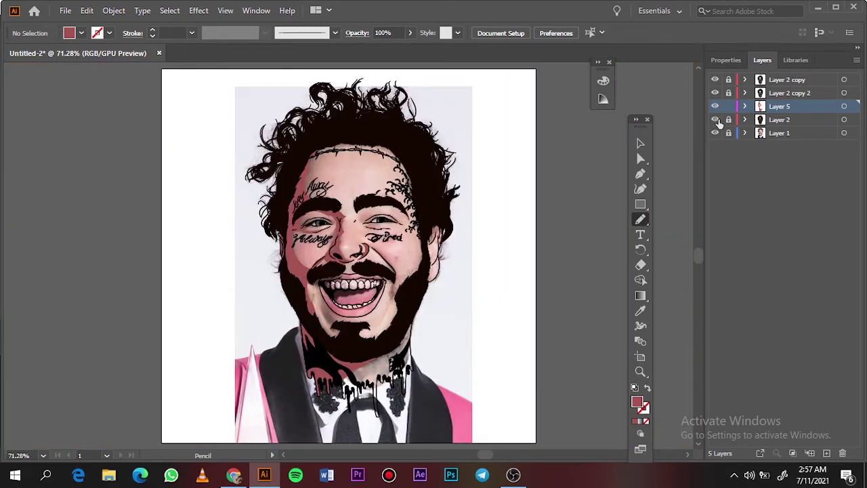
Reveal the reference photo and draw a shadow shape above the right eye
click(714, 119)
scroll(254, 173, up, 5)
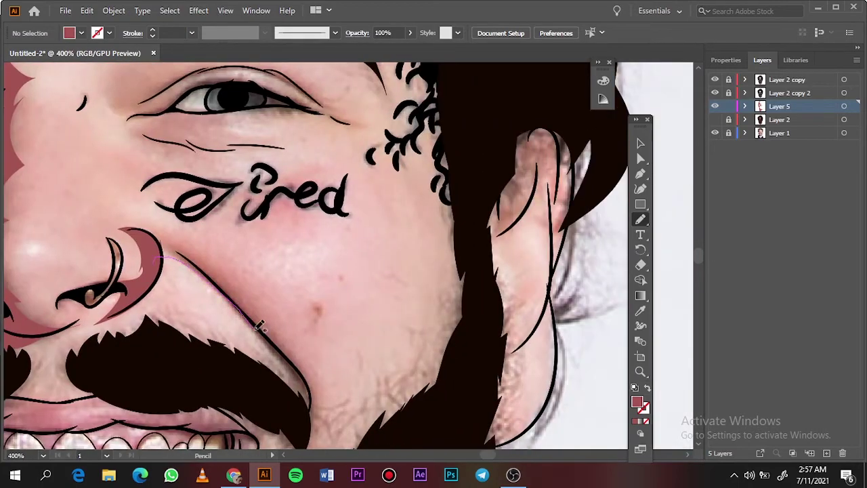
scroll(64, 261, down, 5)
scroll(136, 341, left, 5)
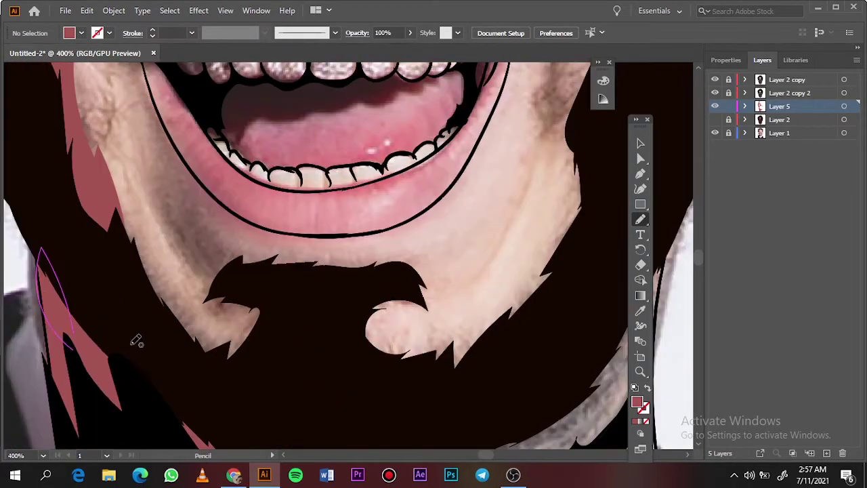
scroll(131, 349, up, 1)
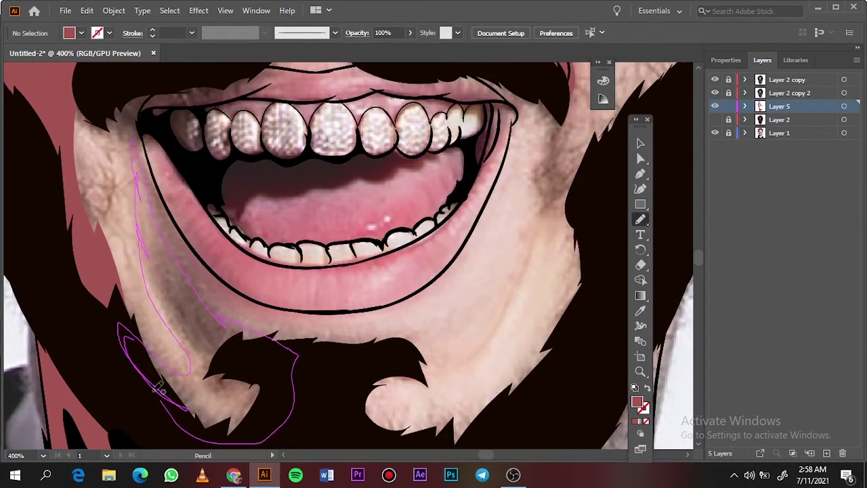
scroll(168, 232, down, 2)
scroll(204, 230, down, 3)
scroll(261, 224, up, 5)
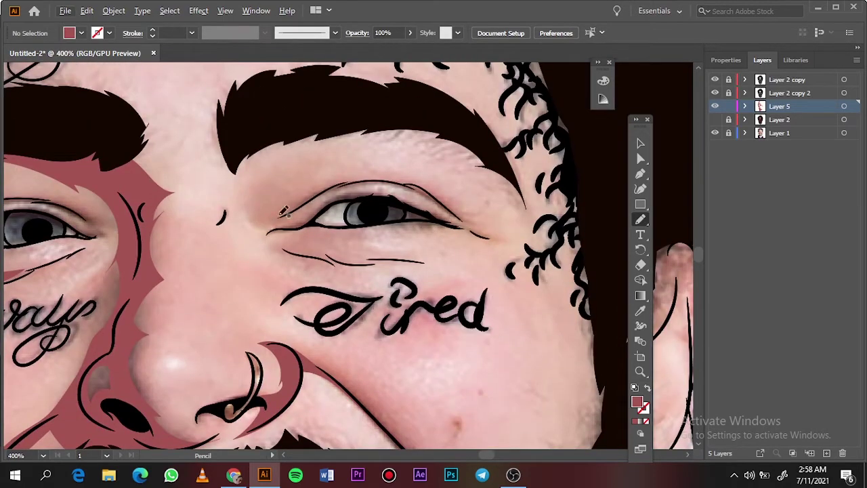
drag(298, 223, 257, 228)
drag(260, 222, 284, 254)
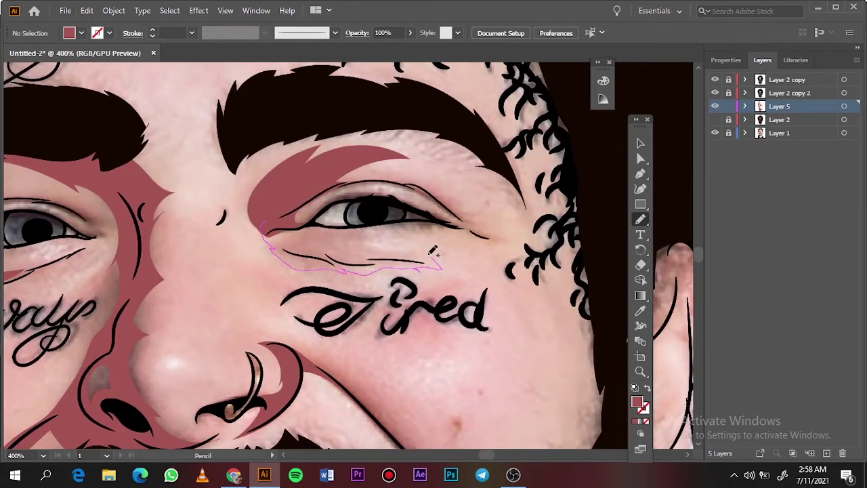
Draw shadows under the eye and at its inner corner, then compare against the photo
drag(320, 219, 319, 222)
drag(320, 238, 372, 226)
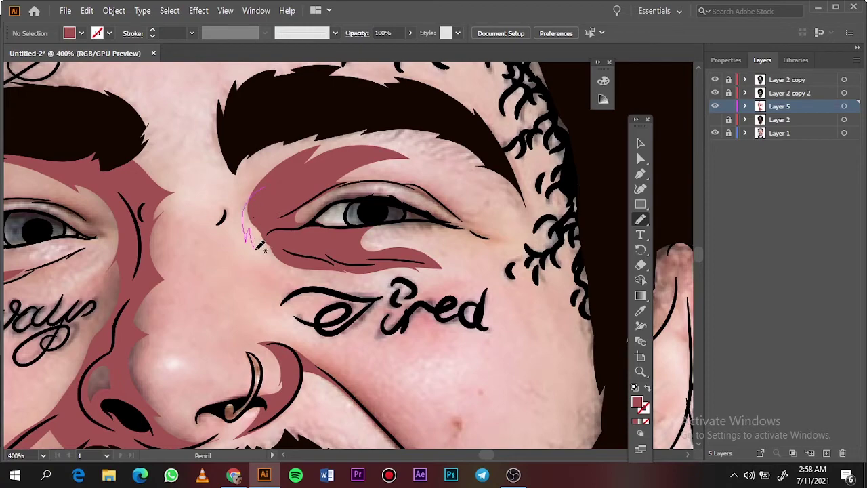
drag(260, 246, 263, 192)
key(ctrl+0)
click(715, 133)
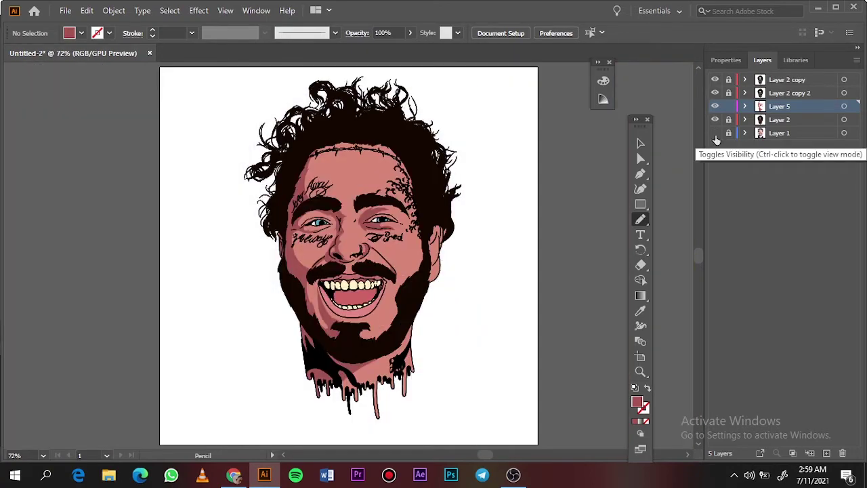
click(715, 132)
Zoom in on the mouth and set the fill to the darker red B06464
key(ctrl+plus)
key(ctrl+plus)
key(ctrl+plus)
key(i)
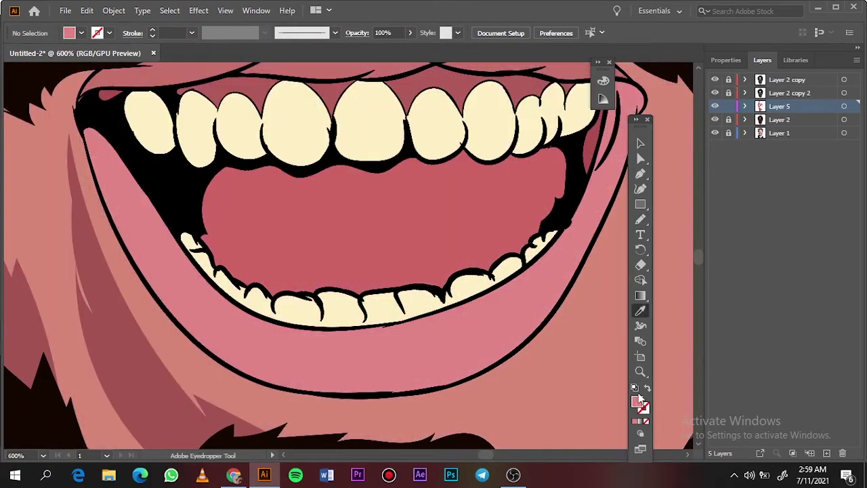
double_click(637, 401)
text(B06464)
click(790, 70)
Draw a dark red shadow along the lower lip and into the mouth corner
click(714, 119)
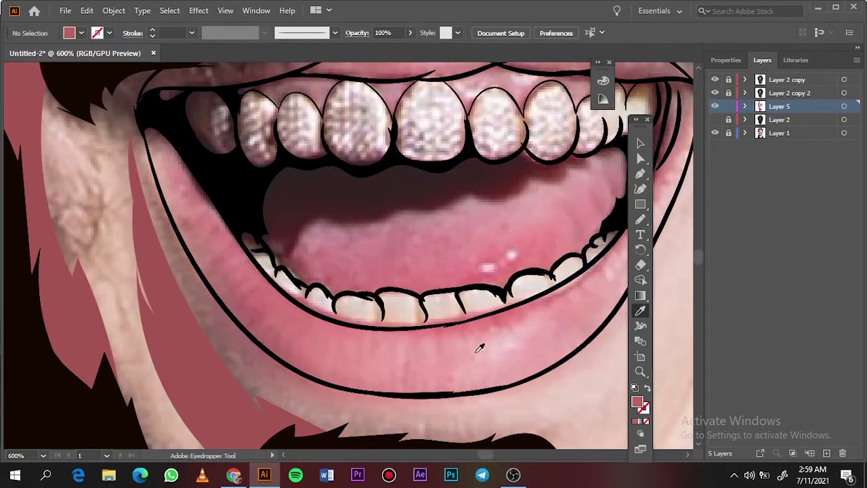
key(n)
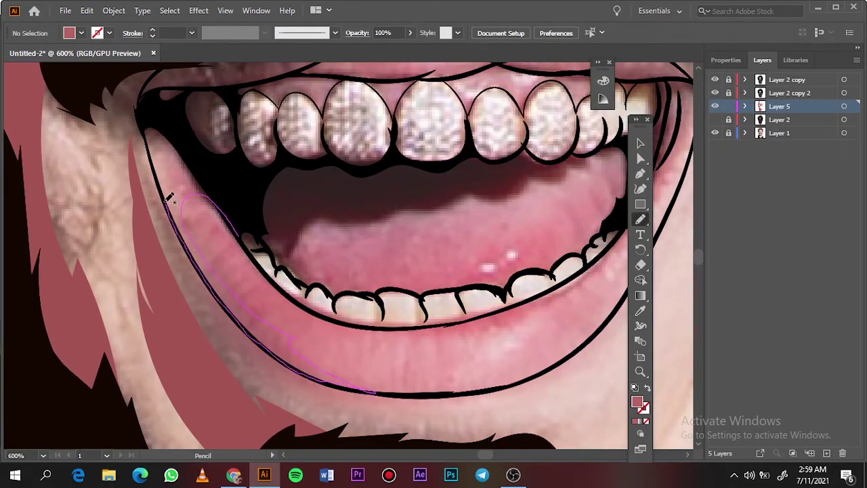
drag(169, 197, 166, 196)
click(715, 119)
click(715, 119)
drag(632, 115, 463, 221)
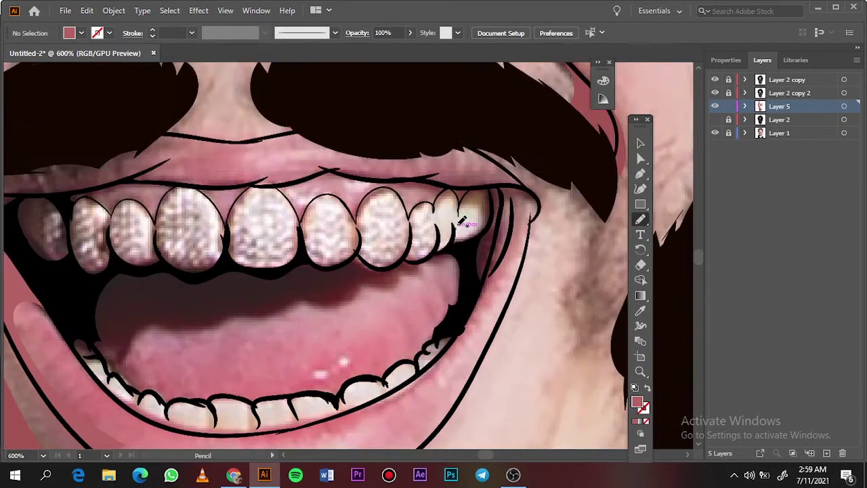
key(ctrl+plus)
key(ctrl+plus)
drag(421, 199, 423, 201)
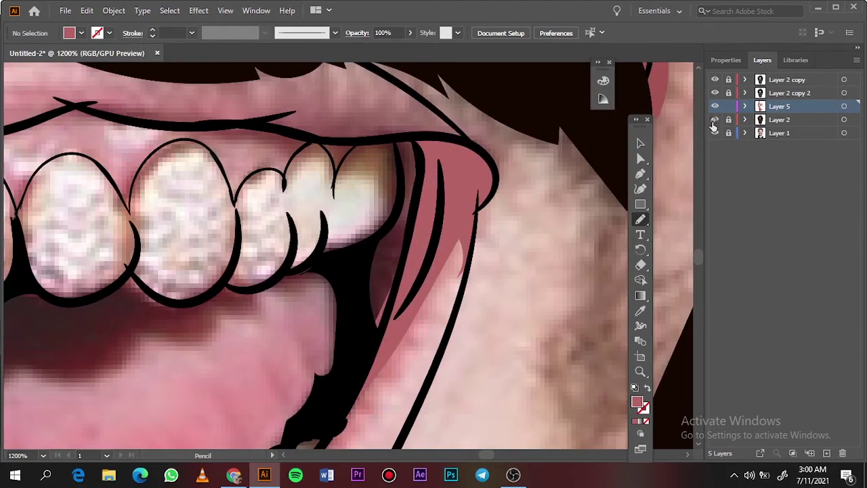
Draw a dark shadow along the tongue's edge beside the upper teeth
click(714, 119)
key(i)
click(715, 120)
key(n)
drag(371, 336, 397, 297)
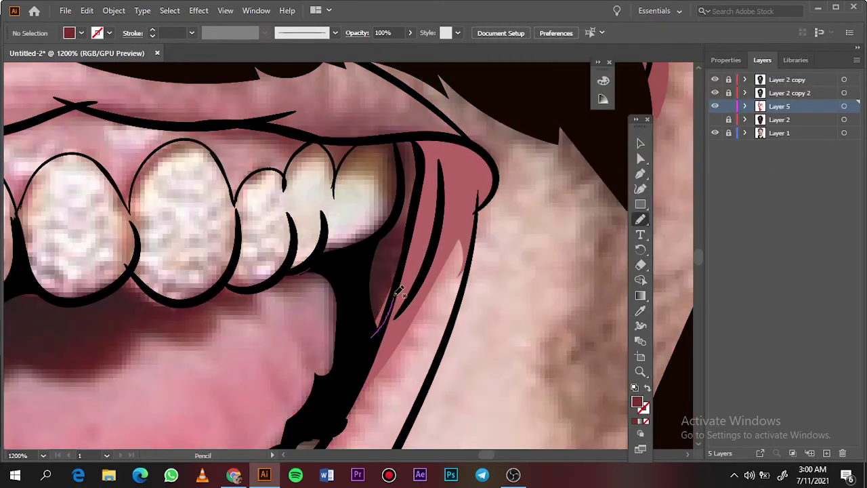
drag(400, 138, 401, 142)
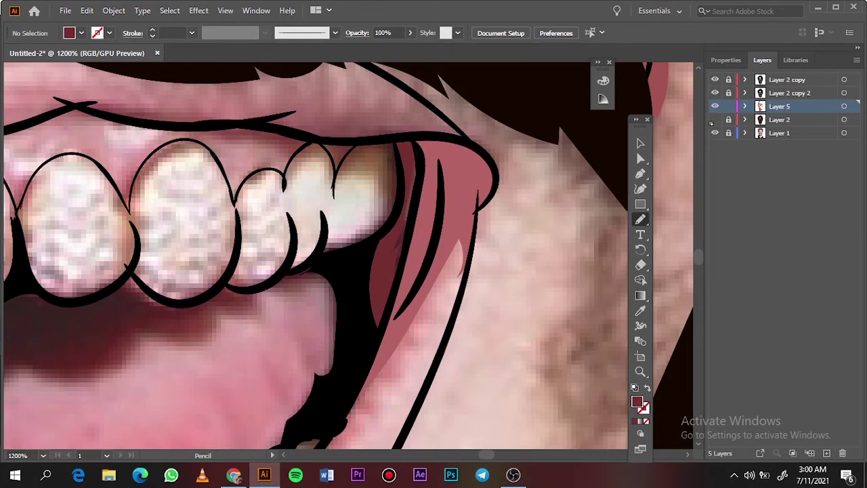
click(715, 119)
key(i)
double_click(636, 401)
Set a deeper red fill and start a shadow on the gum above the teeth
click(584, 161)
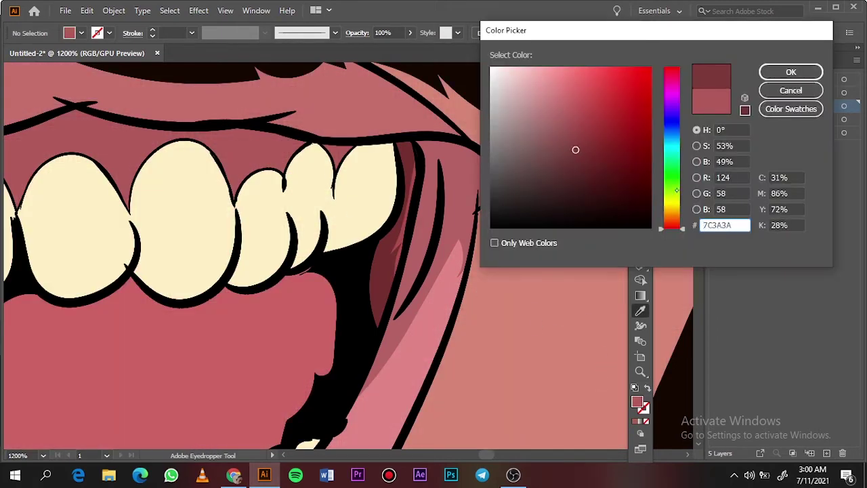
click(791, 72)
click(714, 119)
key(n)
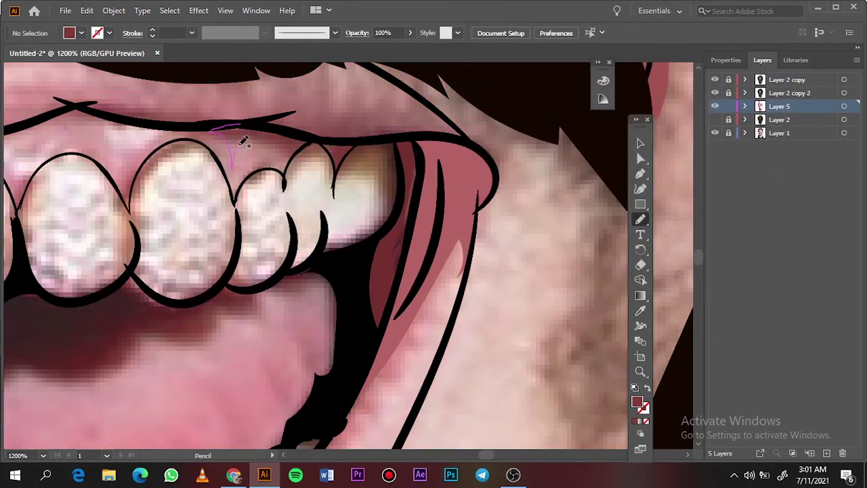
drag(288, 173, 290, 174)
click(715, 119)
click(715, 119)
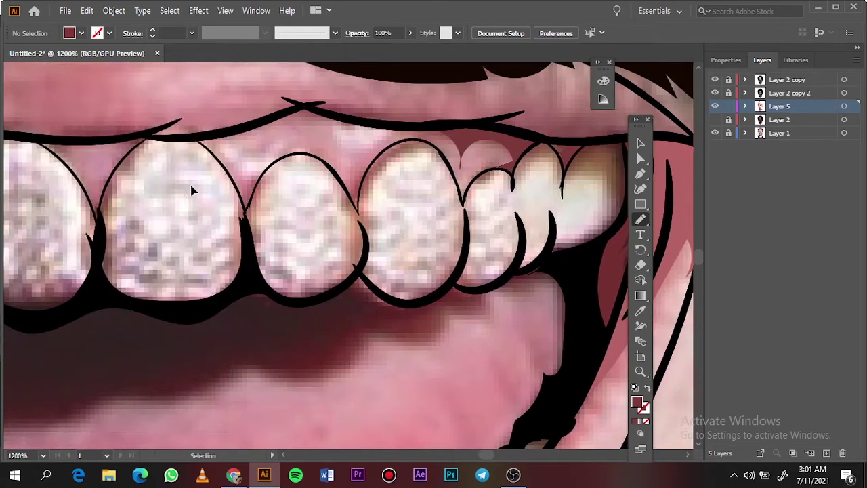
scroll(274, 100, up, 2)
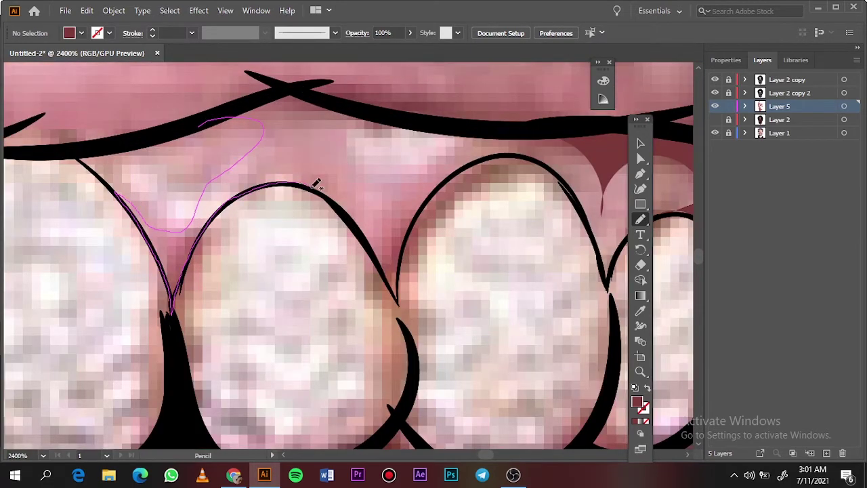
Trace a closed dark-red gum shadow around the teeth and check it against the photo
drag(405, 246, 199, 126)
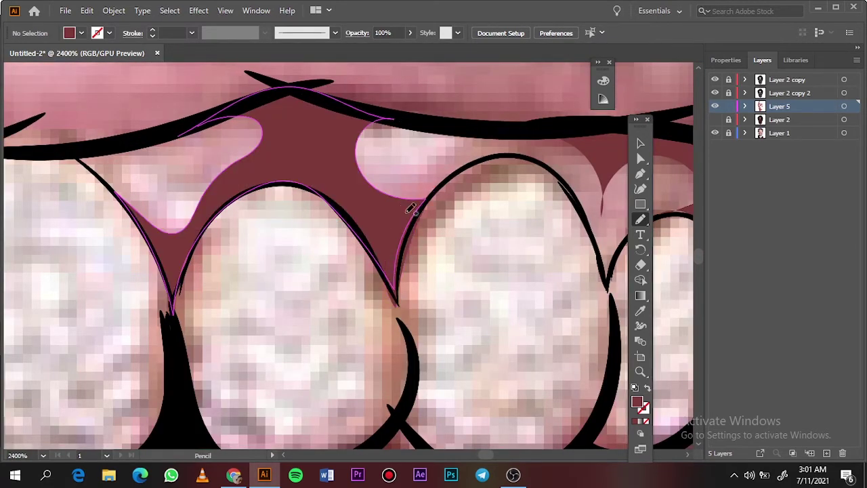
drag(578, 178, 405, 224)
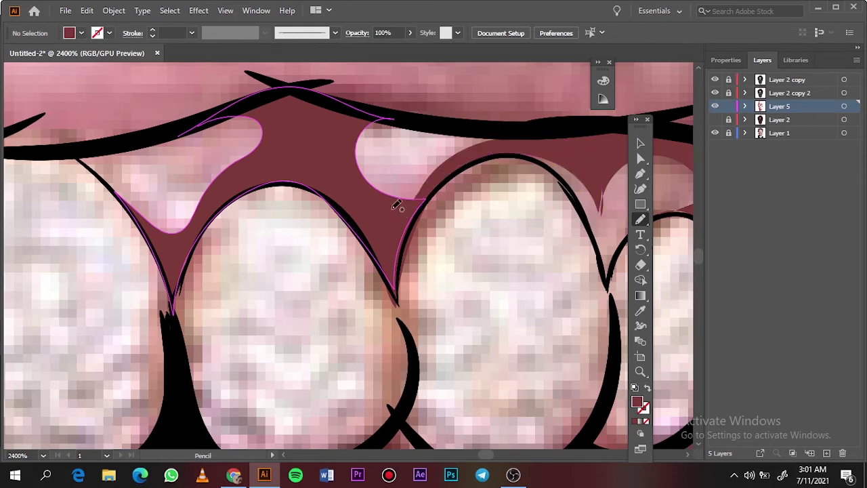
key(ctrl+0)
click(715, 119)
click(714, 119)
scroll(345, 275, up, 5)
scroll(400, 288, up, 1)
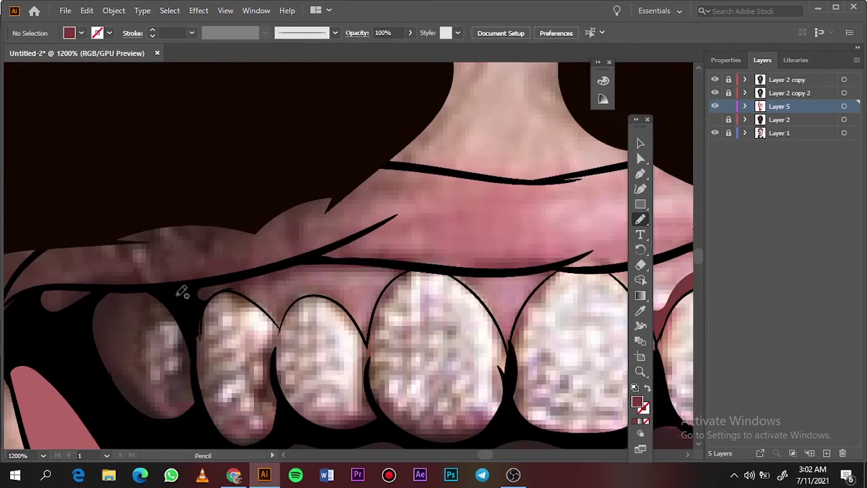
Add shadow shapes above the left teeth, on the gum and in the gap between teeth
drag(103, 283, 106, 282)
drag(216, 275, 217, 276)
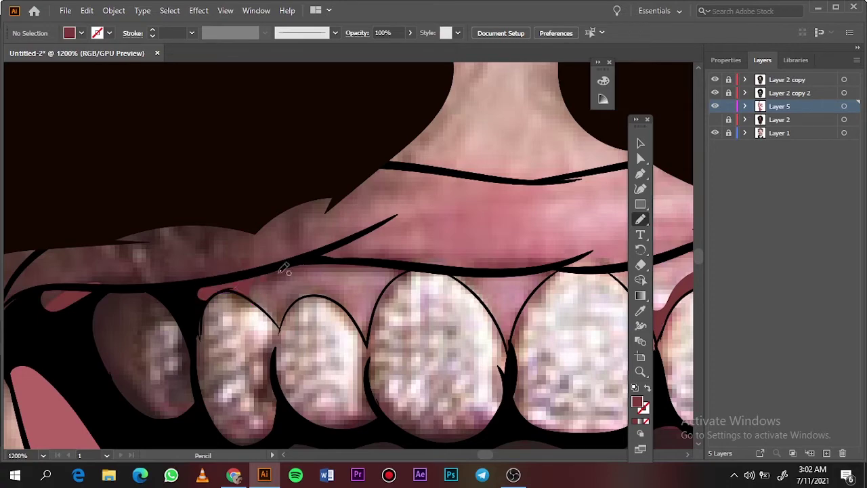
drag(290, 306, 230, 261)
key(ctrl+minus)
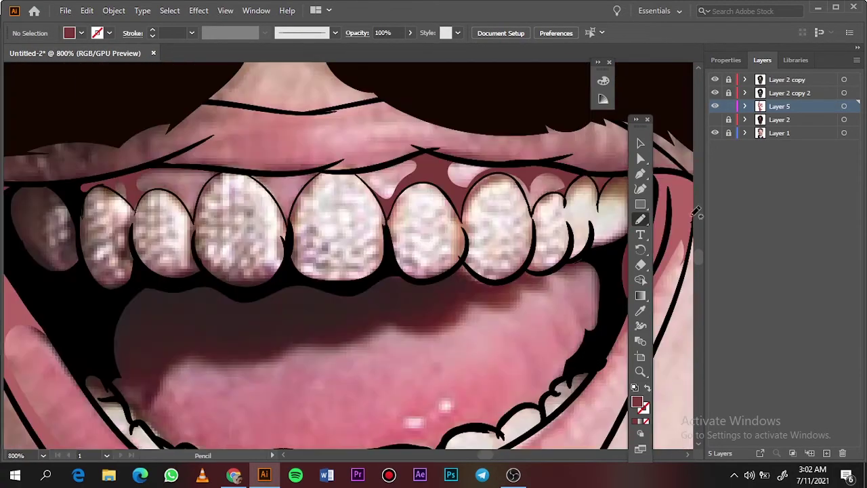
Draw dark-red shadows near the lip, under the upper teeth and at the mouth's lower right
click(715, 119)
double_click(637, 401)
click(790, 72)
key(i)
click(714, 120)
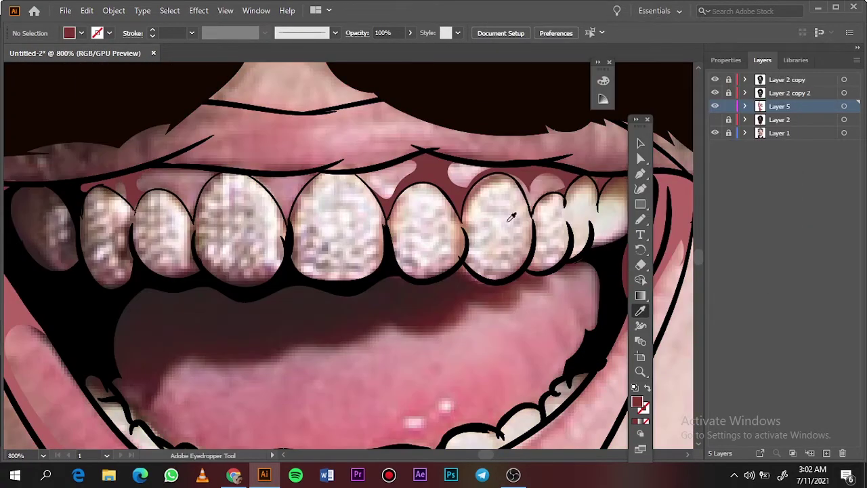
scroll(339, 271, down, 1)
key(n)
drag(108, 311, 114, 336)
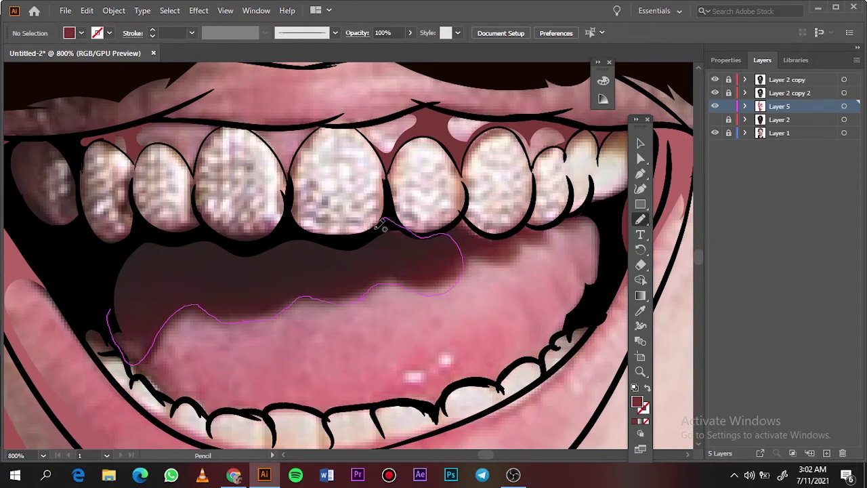
drag(122, 249, 115, 285)
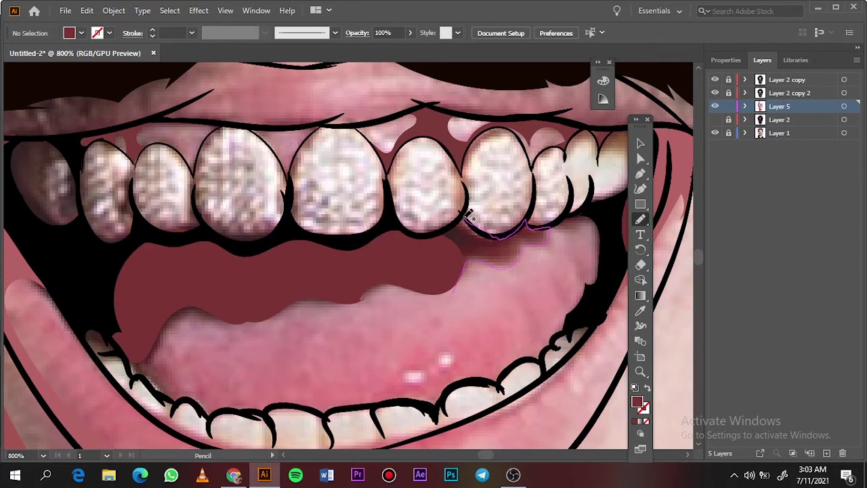
drag(468, 216, 550, 231)
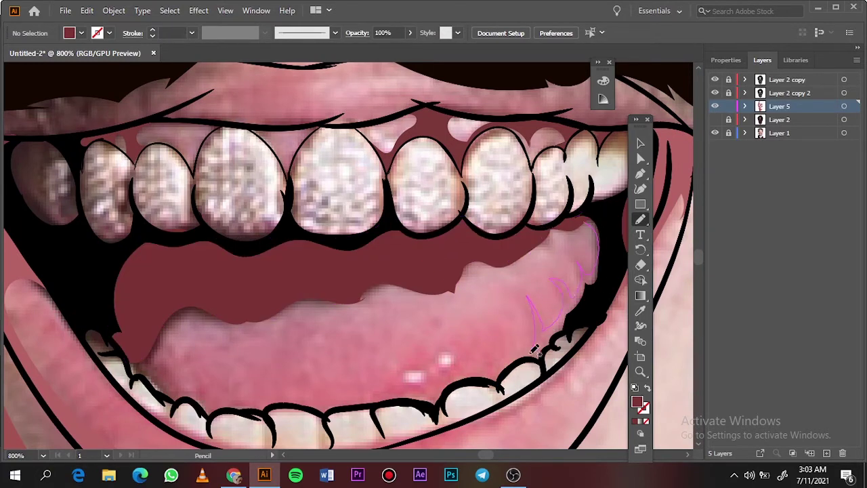
drag(617, 251, 613, 233)
Compare against the reference photo, then draw a stroke along the edge of the ear
key(ctrl+0)
click(715, 131)
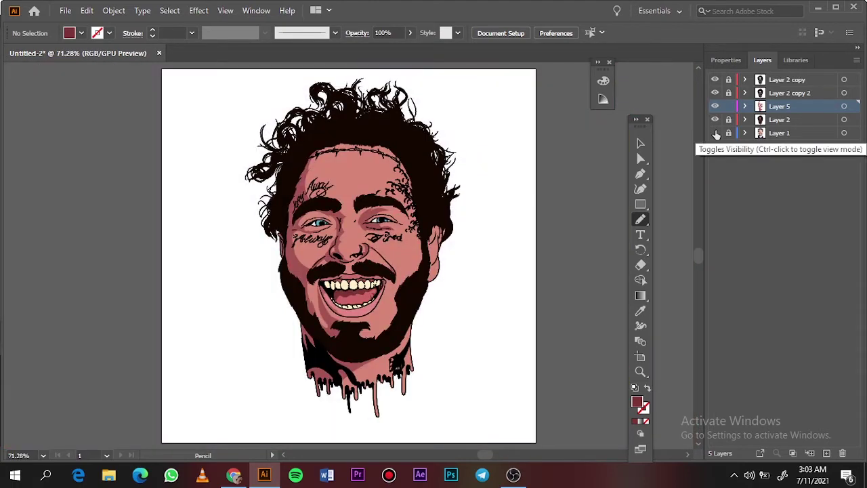
click(714, 131)
scroll(352, 223, up, 5)
key(i)
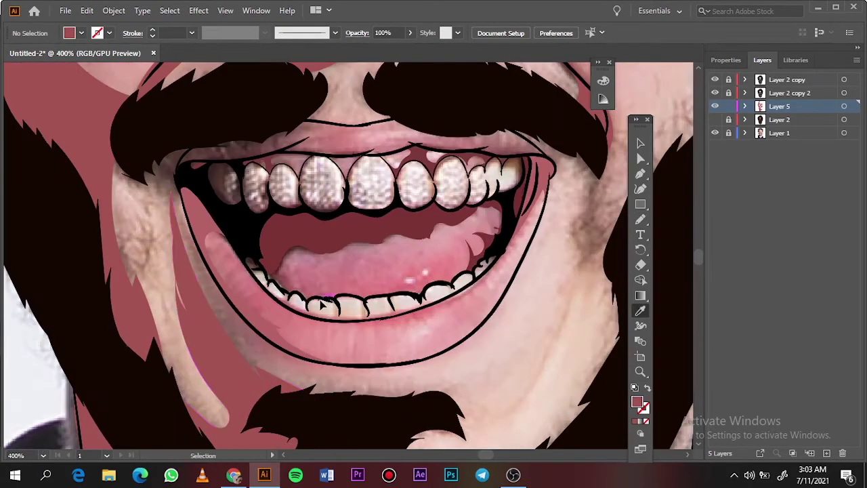
scroll(478, 259, up, 3)
scroll(478, 259, right, 3)
key(n)
drag(414, 139, 429, 90)
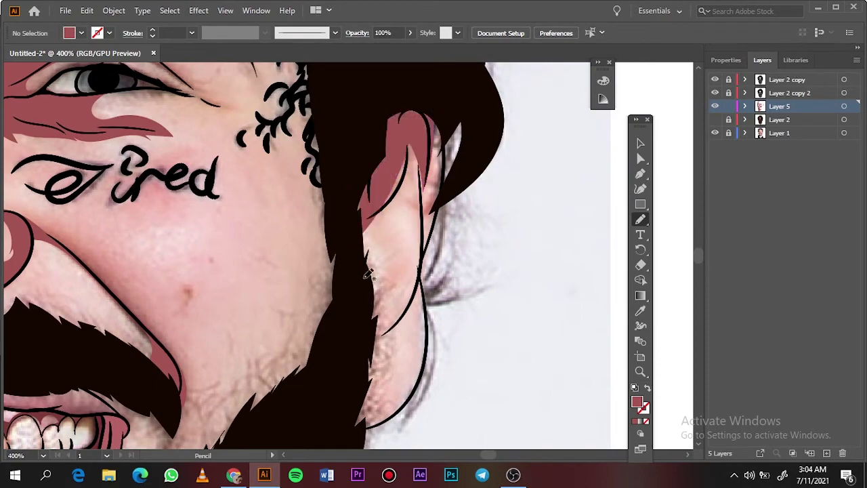
Add dark-red shading along the upper lip and upper gum, then check the flat artwork
key(ctrl+0)
click(717, 131)
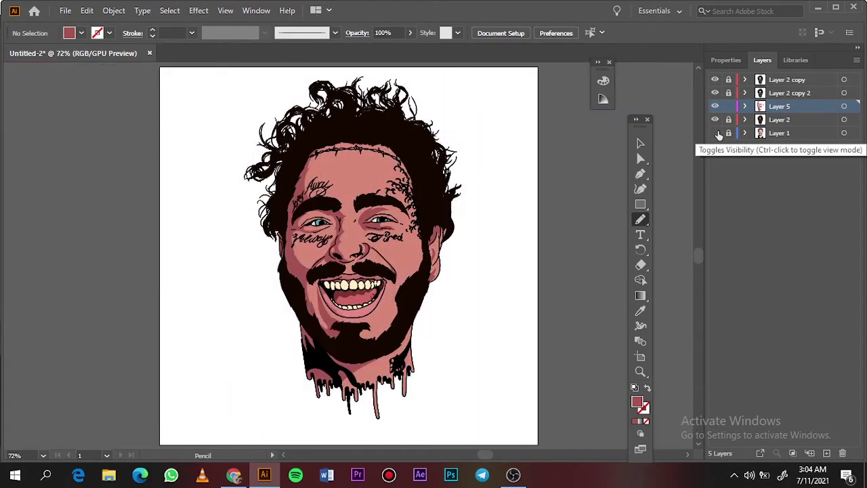
click(716, 131)
key(ctrl+plus)
key(ctrl+plus)
key(ctrl+plus)
key(ctrl+plus)
key(ctrl+plus)
click(714, 119)
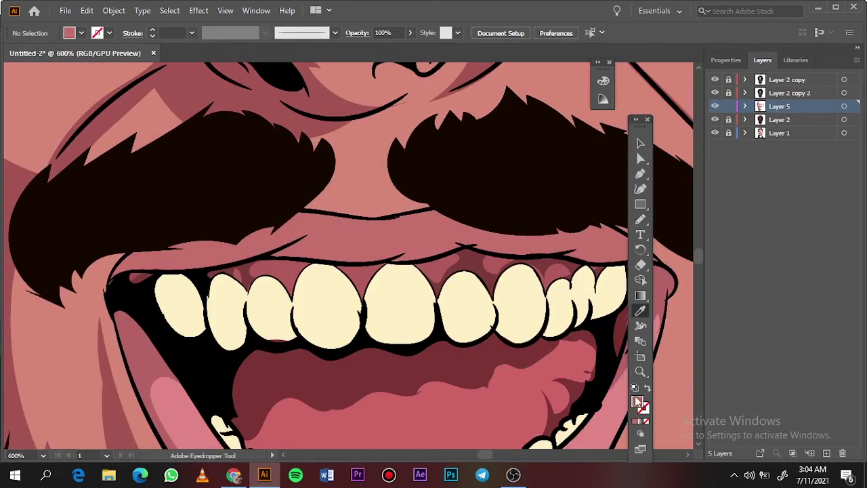
drag(218, 225, 128, 257)
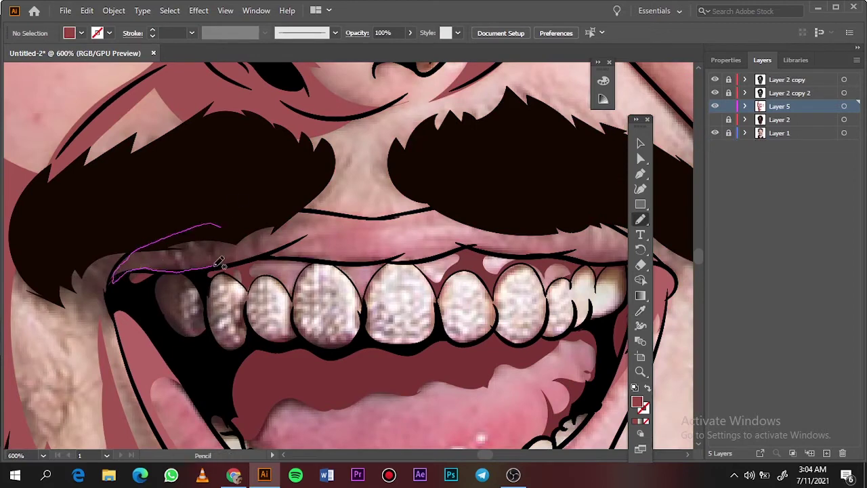
drag(344, 217, 349, 218)
click(714, 133)
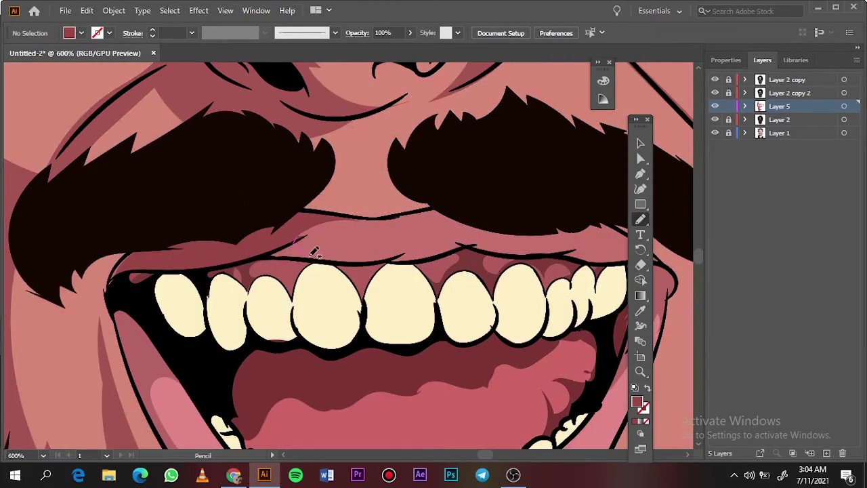
Sample the tooth cream, then set the fill to a dark olive for stains
click(714, 132)
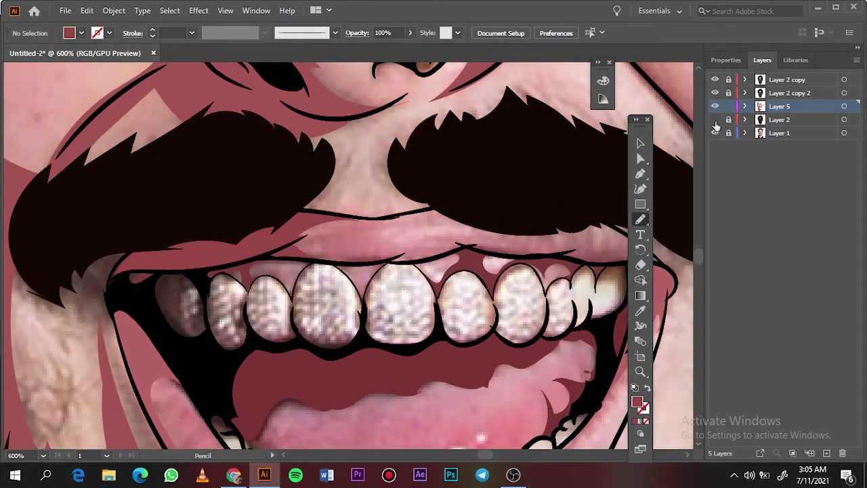
click(714, 132)
click(640, 310)
click(597, 298)
double_click(637, 402)
click(533, 177)
click(516, 176)
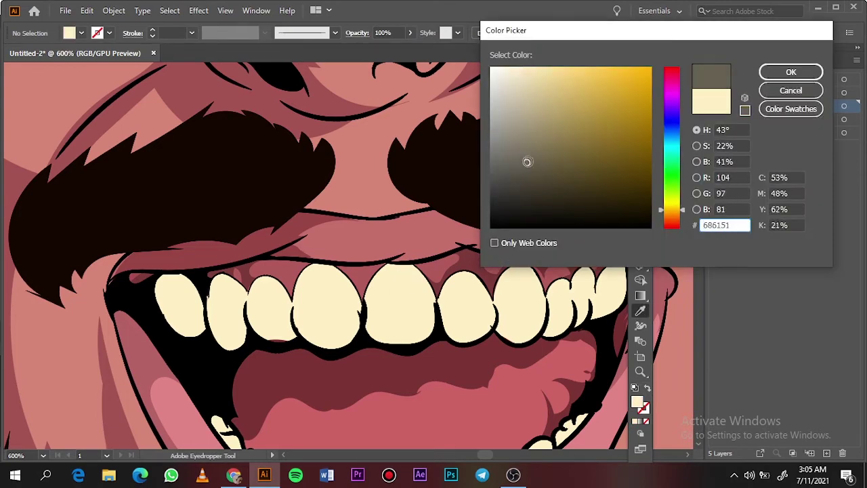
click(791, 72)
click(715, 133)
key(n)
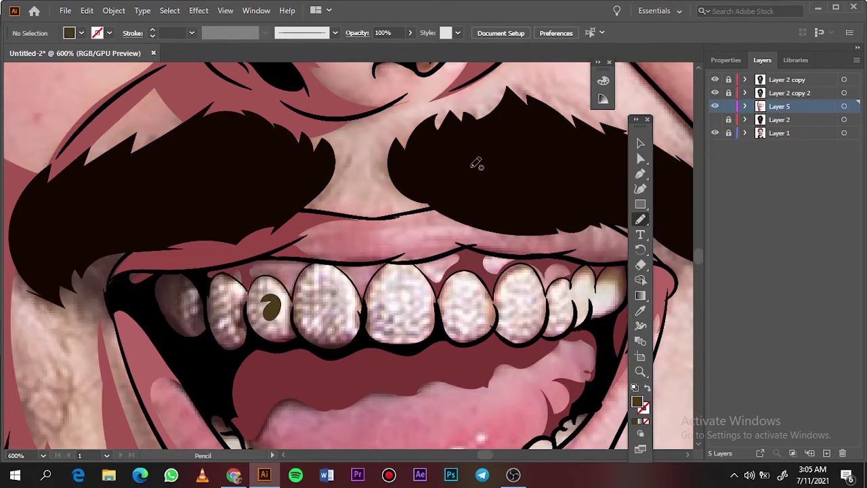
Draw olive stain shapes across the three leftmost upper teeth, undoing a stray spot first
key(ctrl+z)
scroll(297, 276, up, 2)
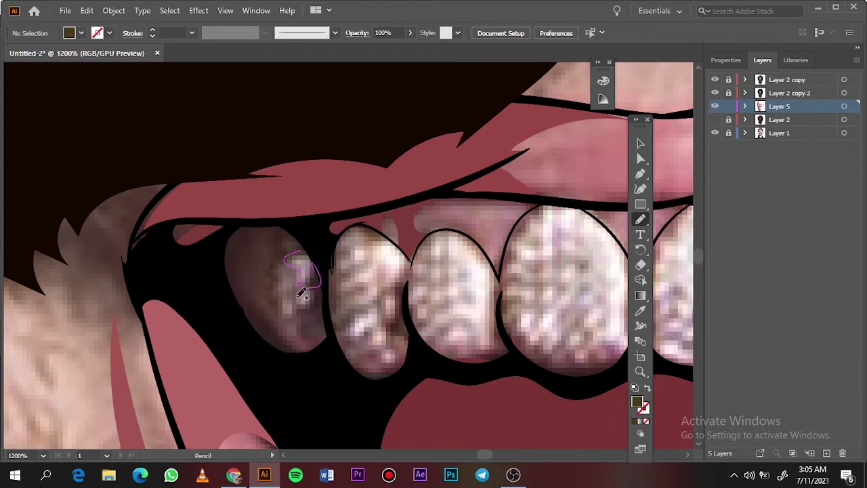
mouse_move(318, 237)
mouse_down()
mouse_move(293, 289)
mouse_move(330, 287)
mouse_up()
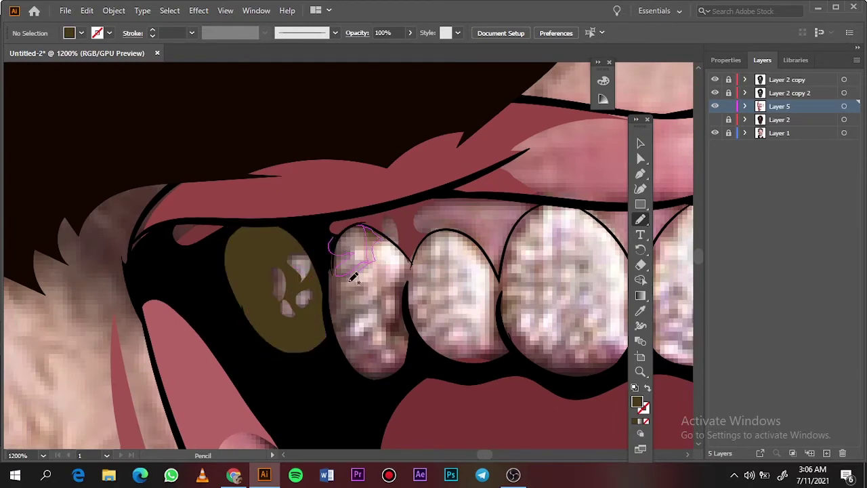
drag(358, 331, 366, 290)
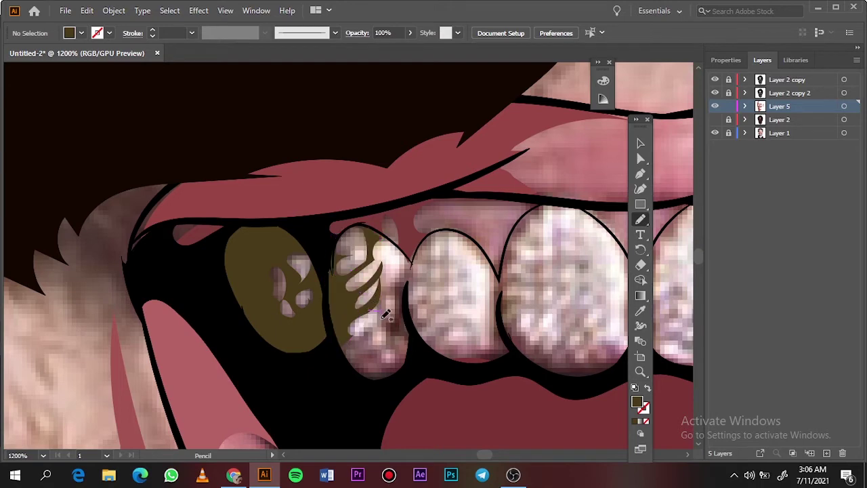
mouse_move(399, 332)
mouse_down()
mouse_move(380, 304)
mouse_move(400, 359)
mouse_move(405, 339)
mouse_up()
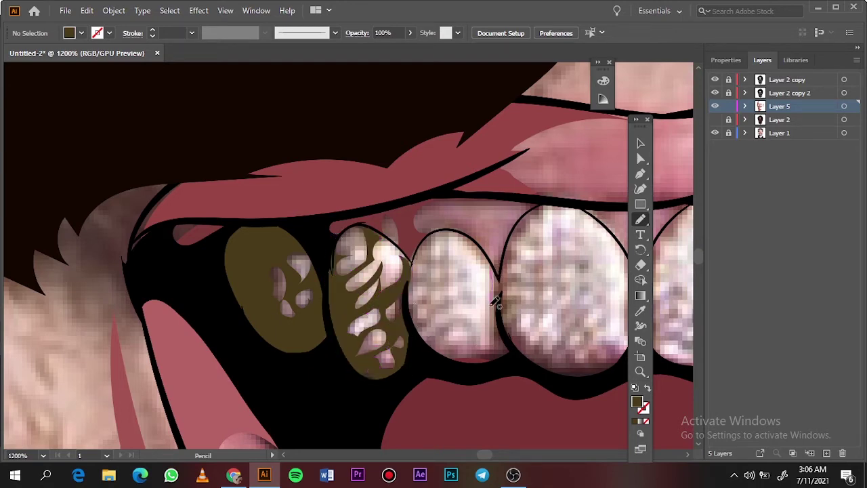
mouse_move(493, 363)
mouse_down()
mouse_move(423, 313)
mouse_move(425, 293)
mouse_move(415, 283)
mouse_up()
Select the stain shapes and recolour them tan
click(715, 119)
click(640, 143)
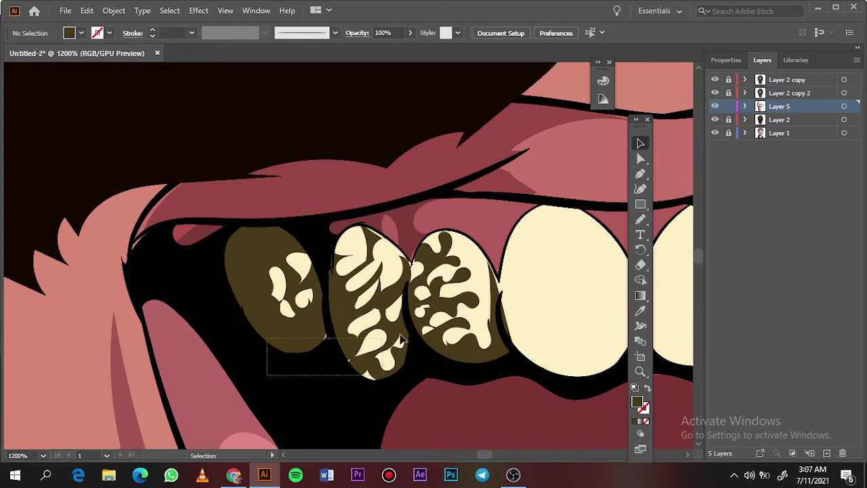
drag(271, 338, 489, 403)
double_click(636, 401)
click(565, 88)
key(Return)
click(567, 265)
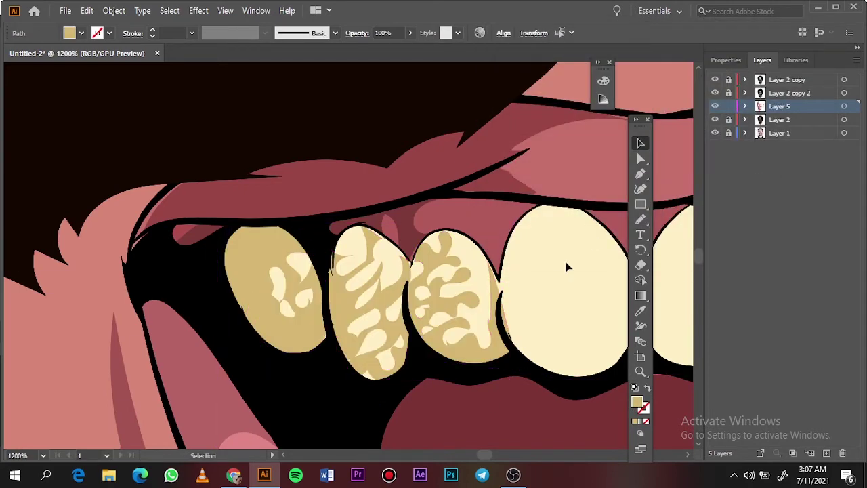
Replace the tan with a lighter cream shade on the stain shapes
key(ctrl+z)
double_click(637, 402)
click(513, 91)
key(Return)
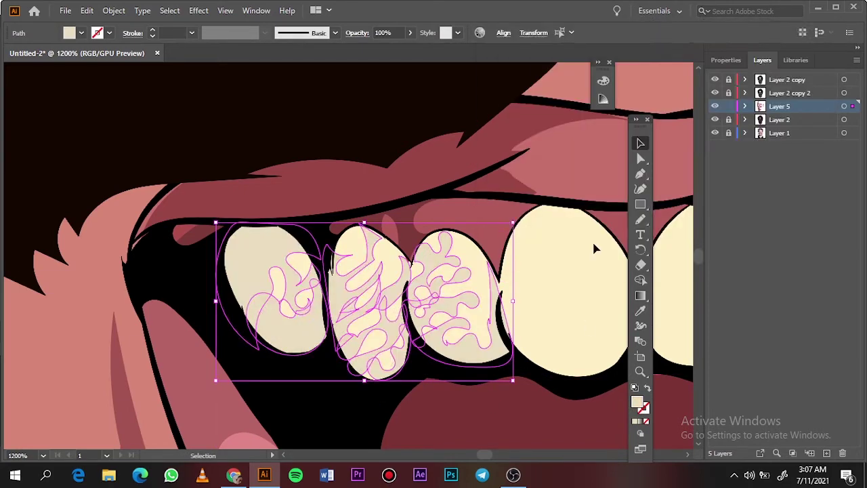
click(592, 239)
key(ctrl+0)
scroll(379, 271, up, 5)
Draw cream highlight shapes covering the middle tooth
scroll(455, 330, up, 3)
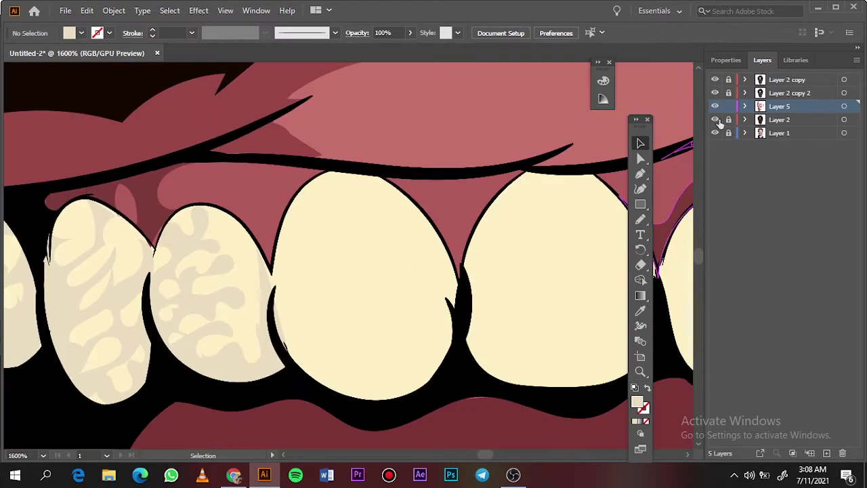
click(715, 119)
key(n)
drag(380, 347, 390, 351)
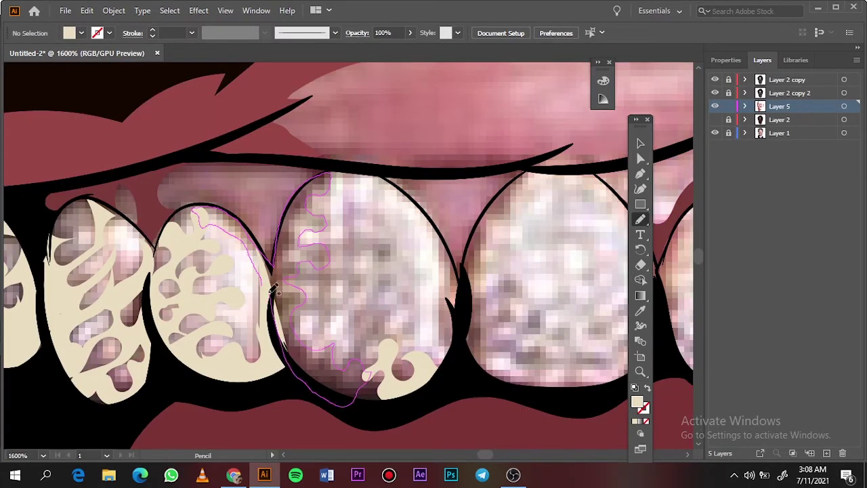
drag(274, 290, 276, 292)
drag(385, 312, 397, 274)
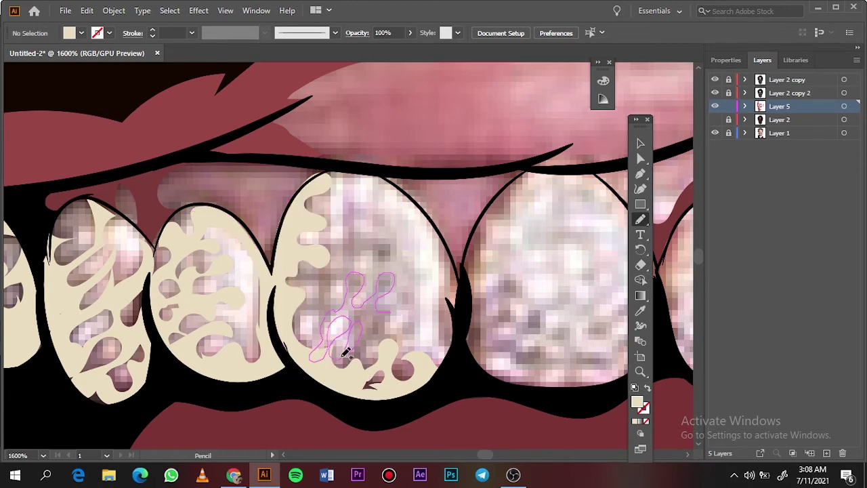
mouse_move(343, 354)
mouse_down()
mouse_move(396, 350)
mouse_move(389, 342)
mouse_up()
drag(317, 291, 290, 265)
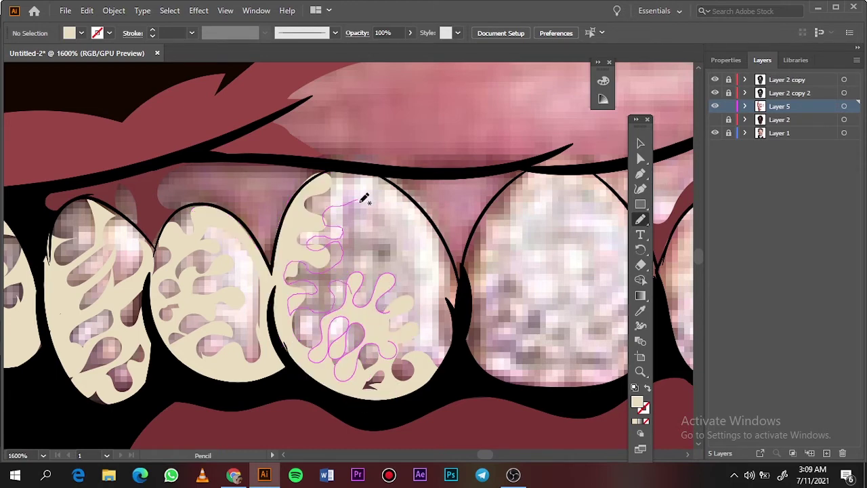
drag(352, 295, 352, 296)
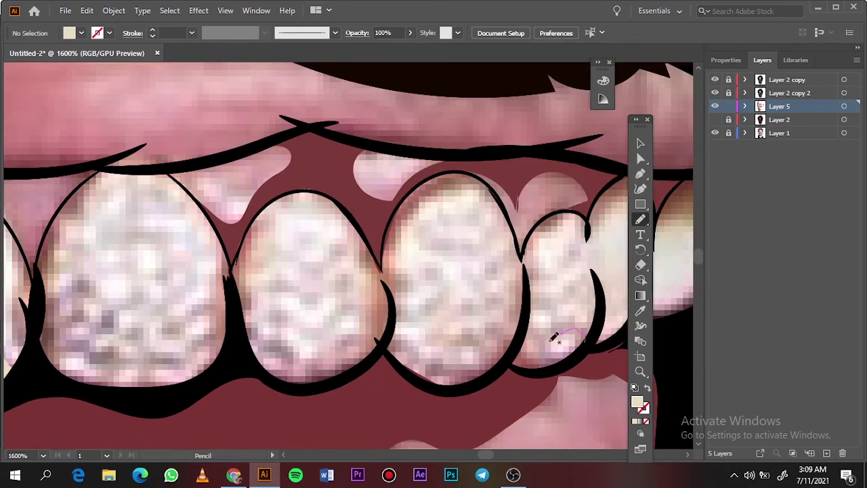
Add cream highlight shapes over the small right tooth and the next tooth
drag(567, 305, 572, 291)
drag(583, 234, 509, 252)
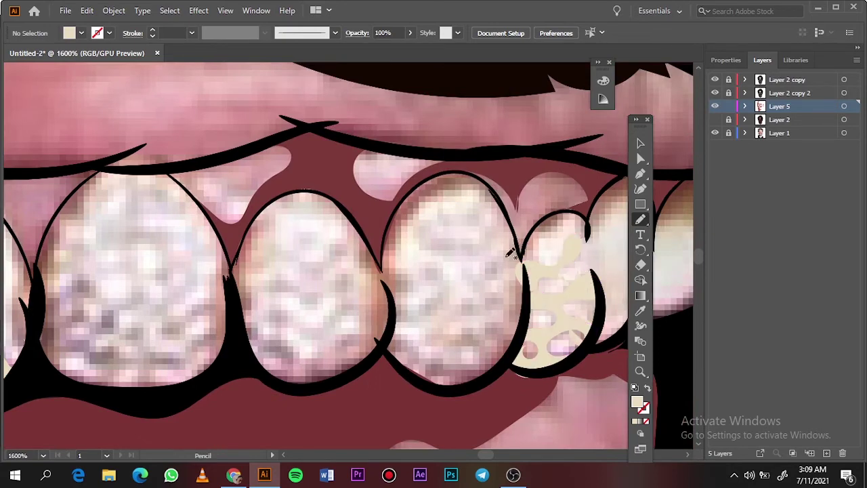
drag(484, 362, 512, 266)
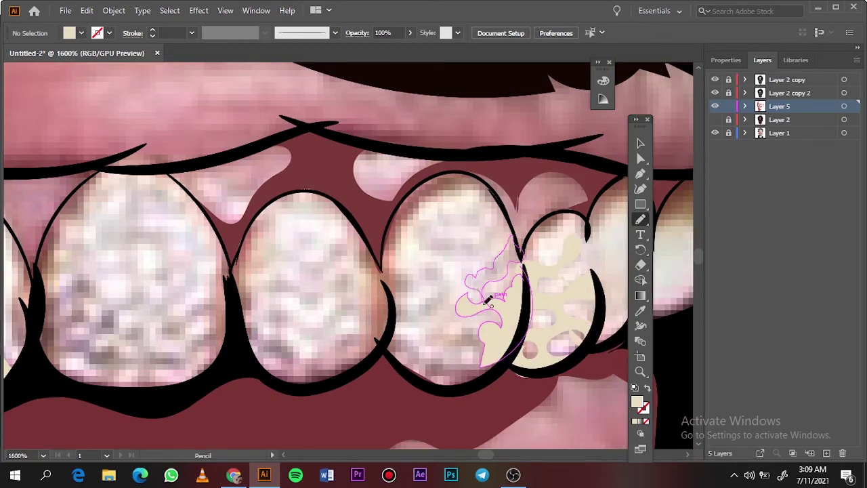
drag(487, 301, 489, 300)
drag(491, 298, 502, 216)
drag(497, 248, 505, 261)
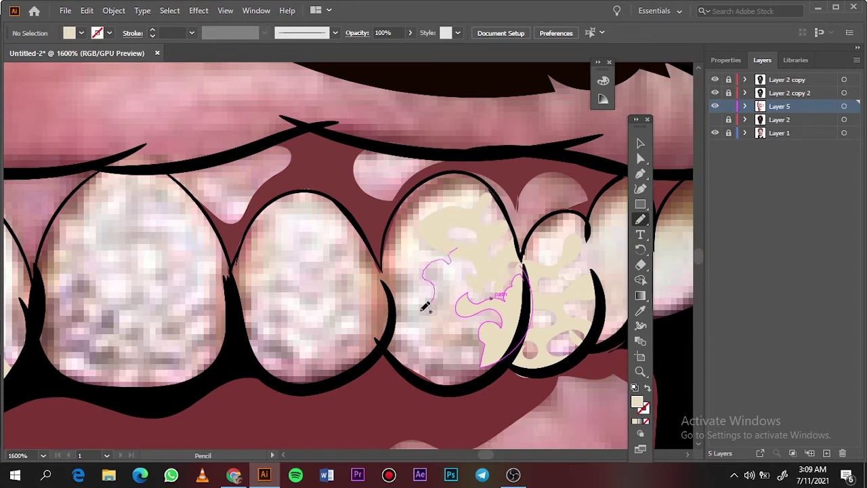
drag(451, 242, 403, 302)
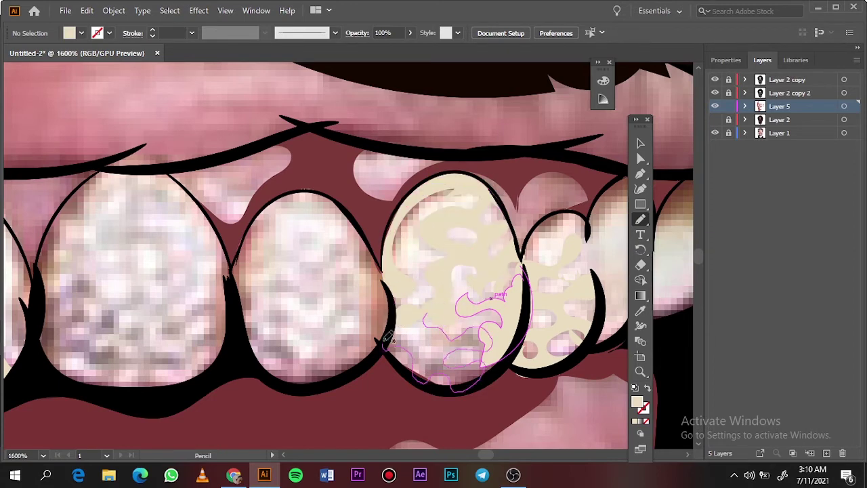
drag(385, 342, 386, 343)
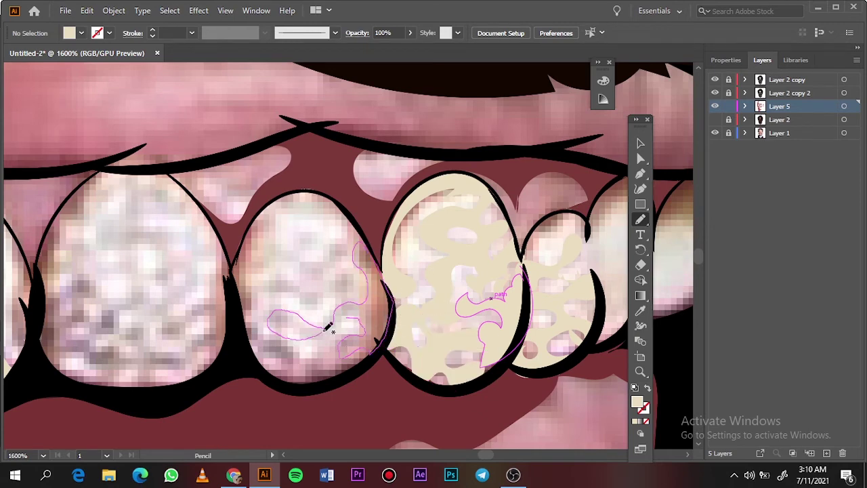
Add cream patches to the neighbouring tooth and the leftmost tooth, then fit the artboard
drag(327, 327, 331, 331)
mouse_move(346, 341)
mouse_down()
mouse_move(328, 361)
mouse_move(342, 347)
mouse_up()
drag(346, 307, 364, 307)
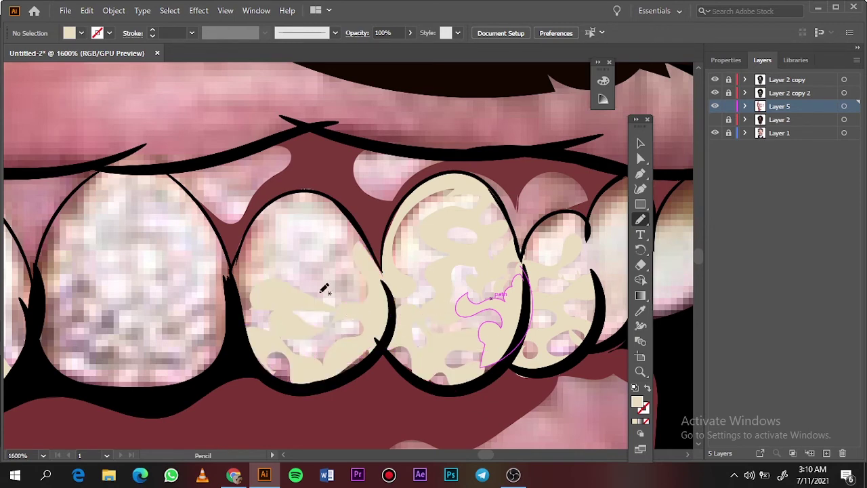
drag(257, 285, 335, 304)
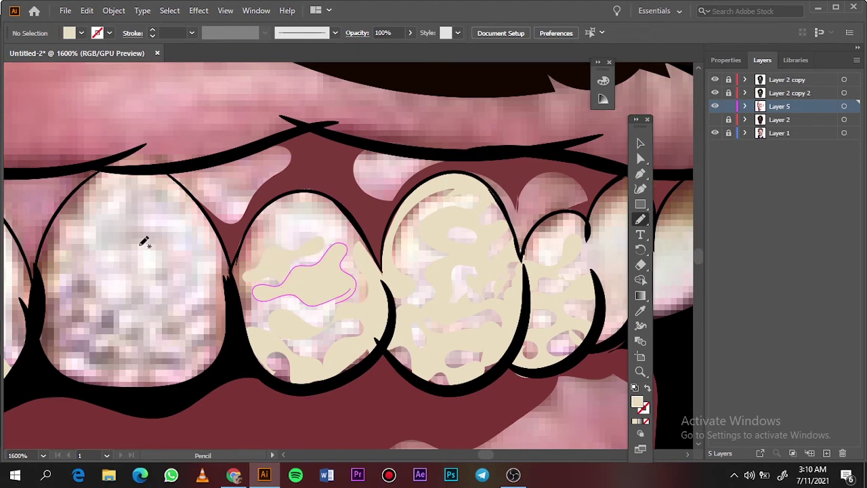
mouse_move(171, 196)
mouse_down()
mouse_move(155, 245)
mouse_move(107, 279)
mouse_up()
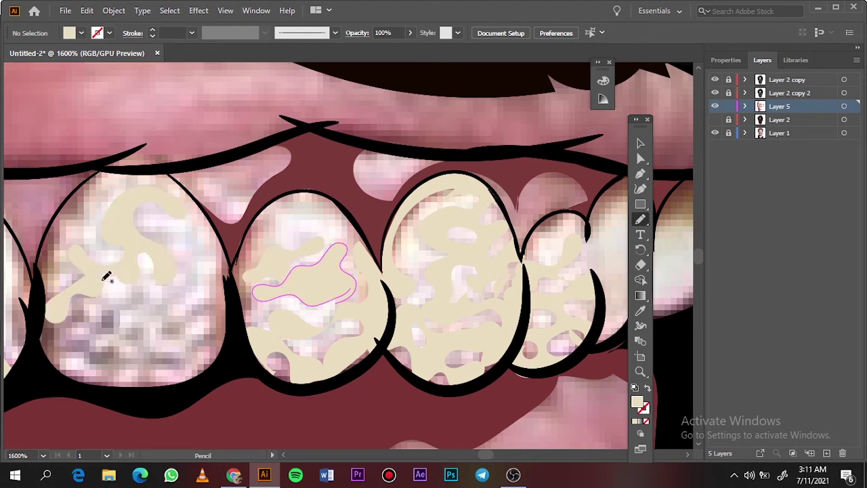
drag(101, 361, 98, 309)
mouse_move(90, 347)
mouse_down()
mouse_move(178, 296)
mouse_move(165, 306)
mouse_move(181, 337)
mouse_up()
drag(144, 372, 210, 343)
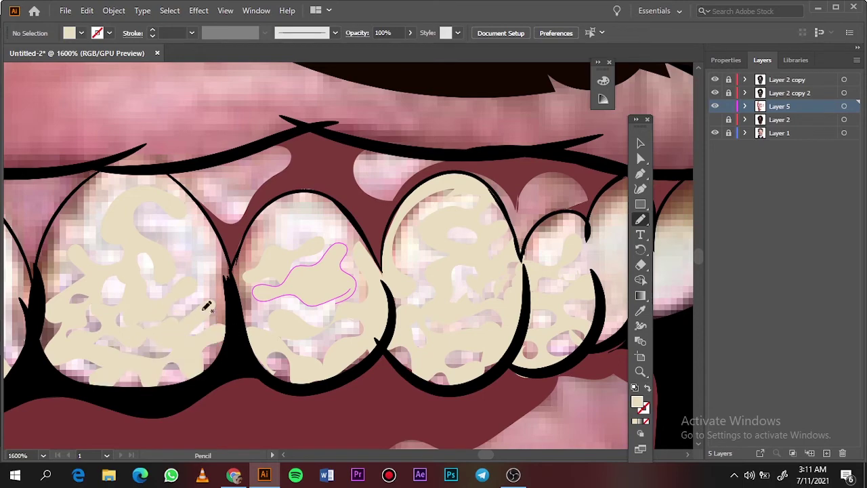
key(ctrl+0)
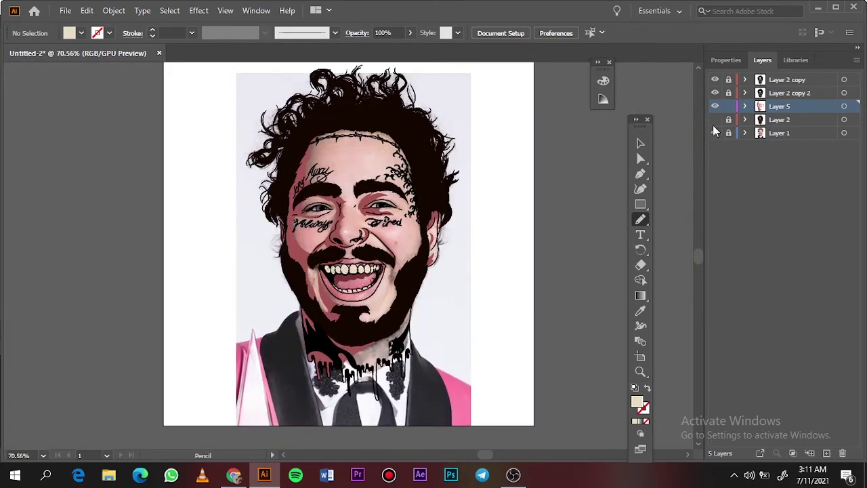
Make Layer 2 active and sample the teal iris colour as the fill
alt+click(714, 119)
alt+click(715, 119)
scroll(492, 210, up, 10)
key(i)
click(488, 215)
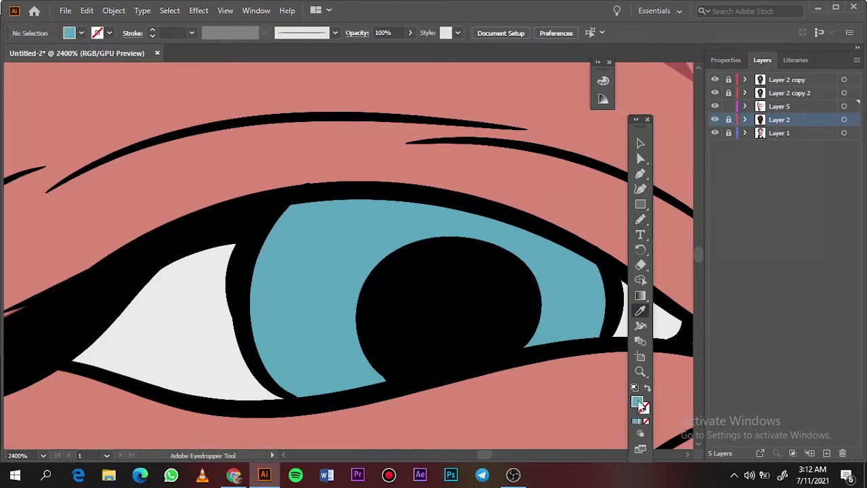
click(715, 119)
key(n)
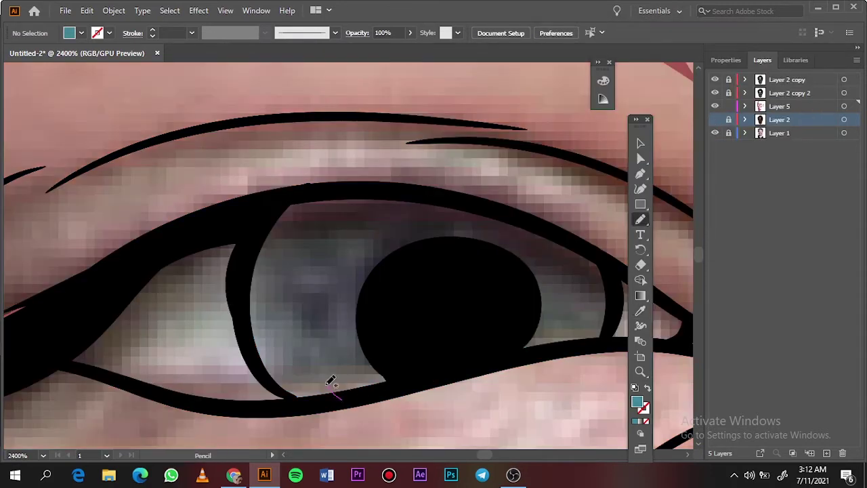
Draw closed teal iris shapes around the pupil and fit the artboard in view
drag(328, 383, 495, 238)
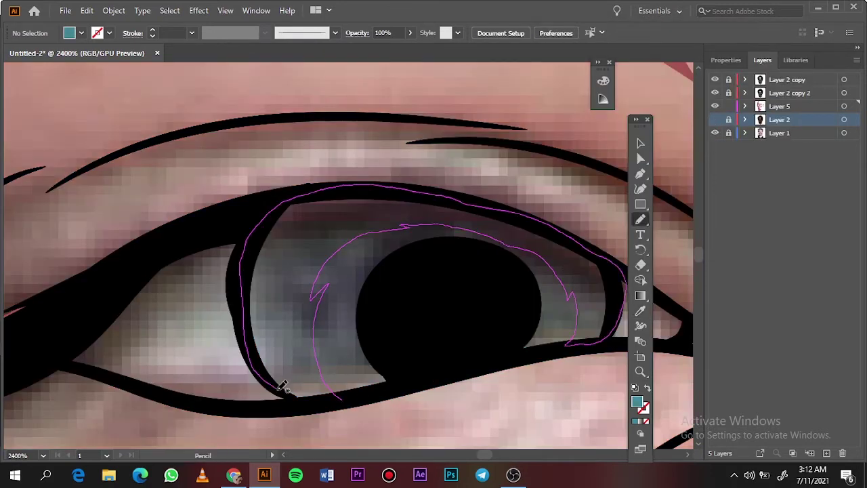
drag(571, 341, 280, 386)
scroll(558, 227, down, 4)
scroll(558, 227, right, 5)
scroll(561, 223, up, 5)
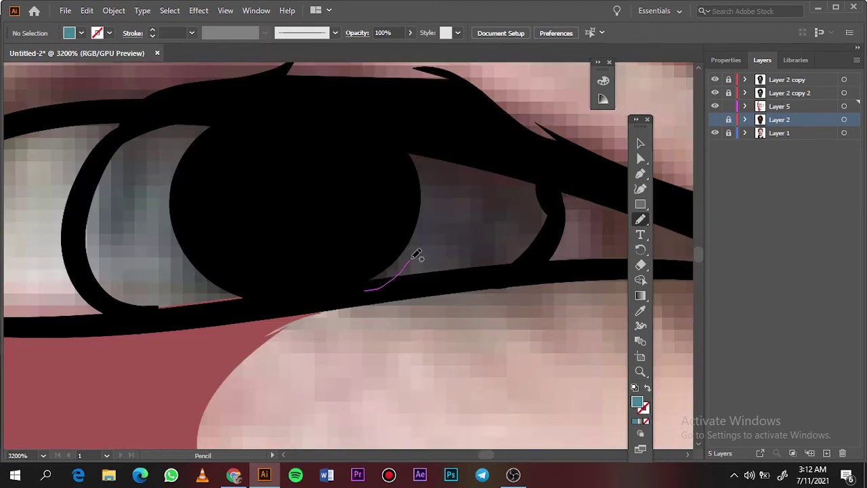
mouse_move(400, 271)
mouse_down()
mouse_move(494, 140)
mouse_move(184, 191)
mouse_move(133, 301)
mouse_move(204, 291)
mouse_up()
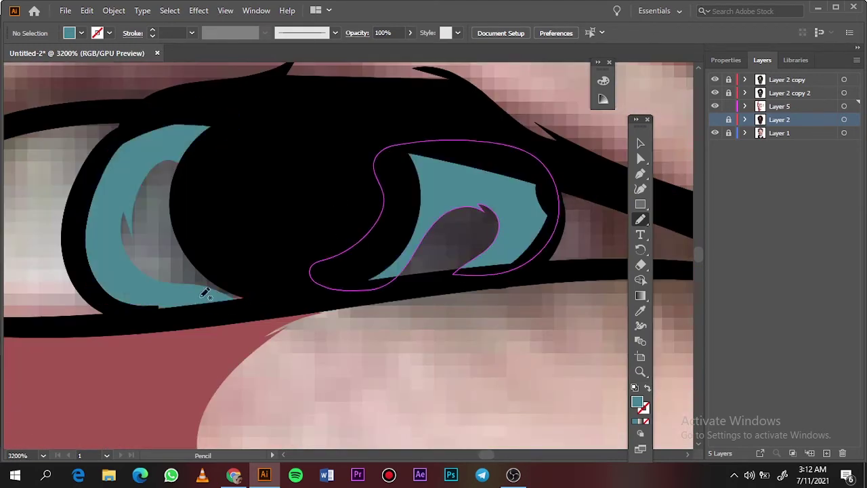
key(ctrl+0)
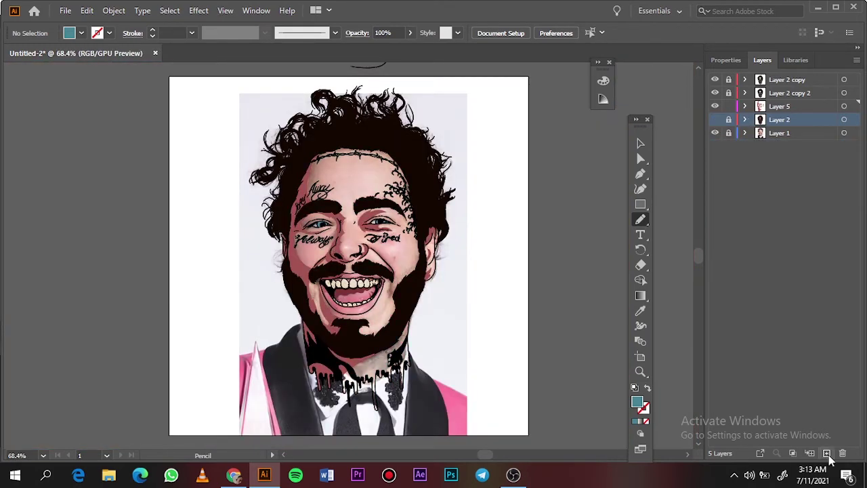
Add a new layer and set the fill to a darker pink sampled from the skin
click(826, 453)
scroll(364, 231, up, 5)
key(i)
click(401, 190)
double_click(637, 401)
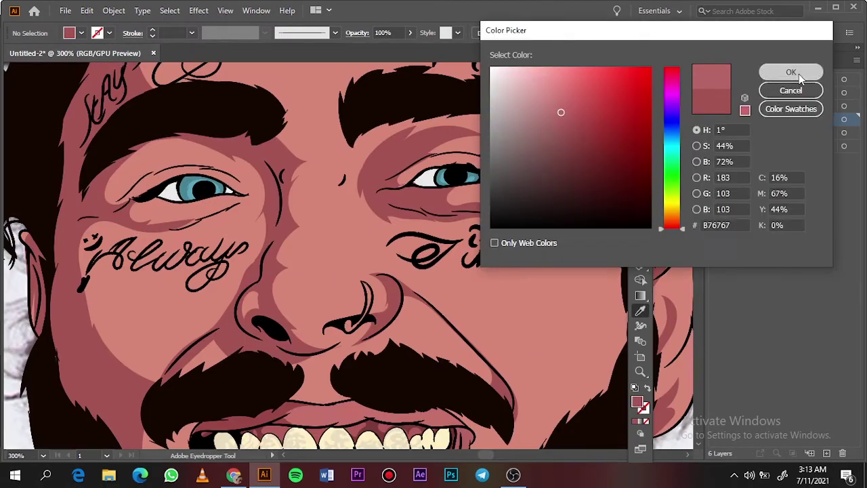
click(790, 70)
key(n)
scroll(231, 281, up, 5)
Draw a shadow over the Away tattoo and raise its saturation to 49.7%
drag(197, 237, 183, 142)
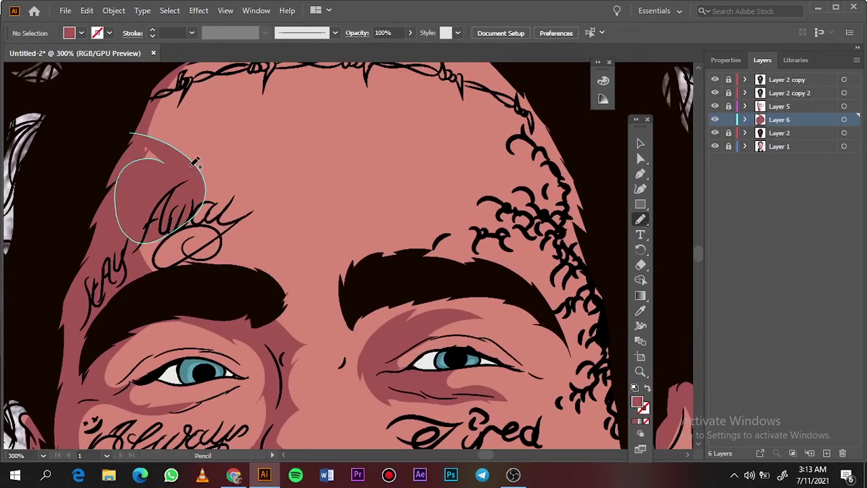
click(87, 10)
click(344, 234)
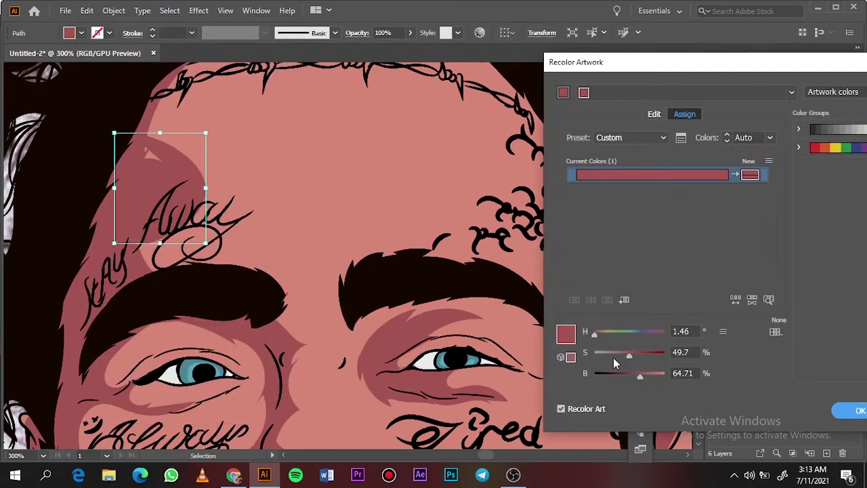
drag(613, 357, 628, 361)
key(Return)
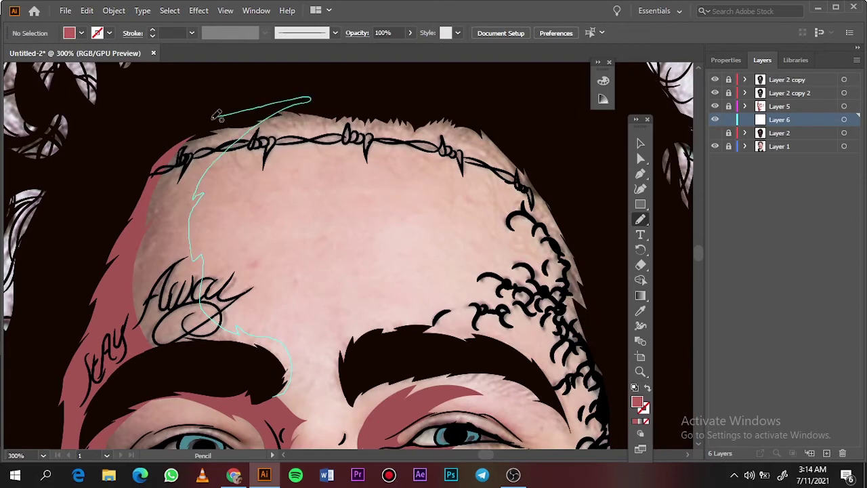
Draw shadow shapes on the left forehead, upper eyelid and cheek around the Always tattoo
drag(208, 259, 217, 115)
scroll(475, 270, down, 3)
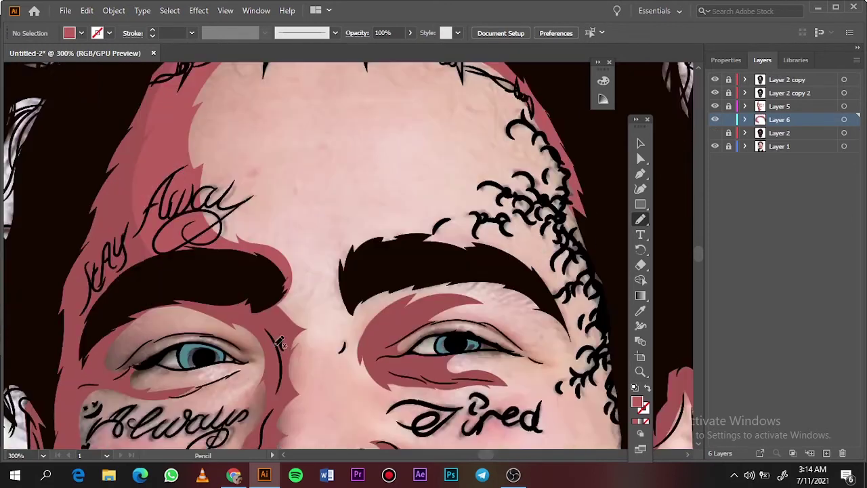
scroll(338, 203, down, 3)
scroll(274, 159, up, 1)
drag(276, 136, 290, 151)
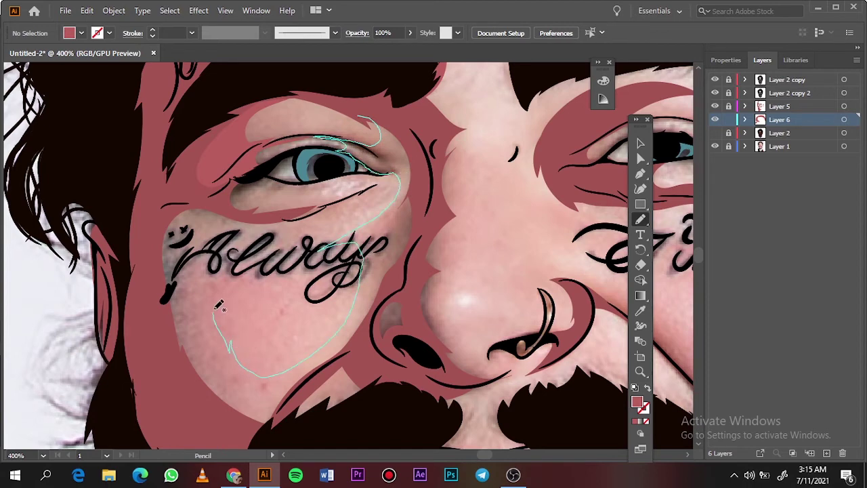
mouse_move(175, 208)
mouse_down()
mouse_move(369, 339)
mouse_move(404, 290)
mouse_up()
drag(310, 406, 313, 408)
Recolour all the new shadow shapes to a lighter pink
key(ctrl+0)
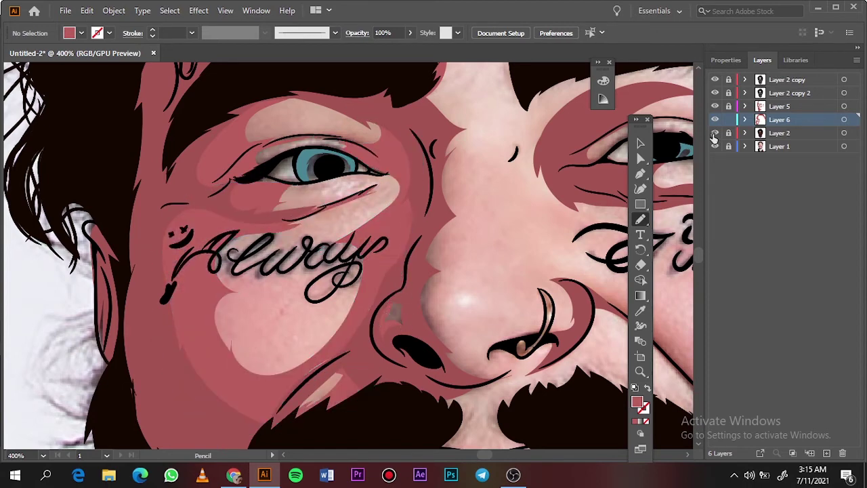
click(714, 146)
key(ctrl+a)
key(i)
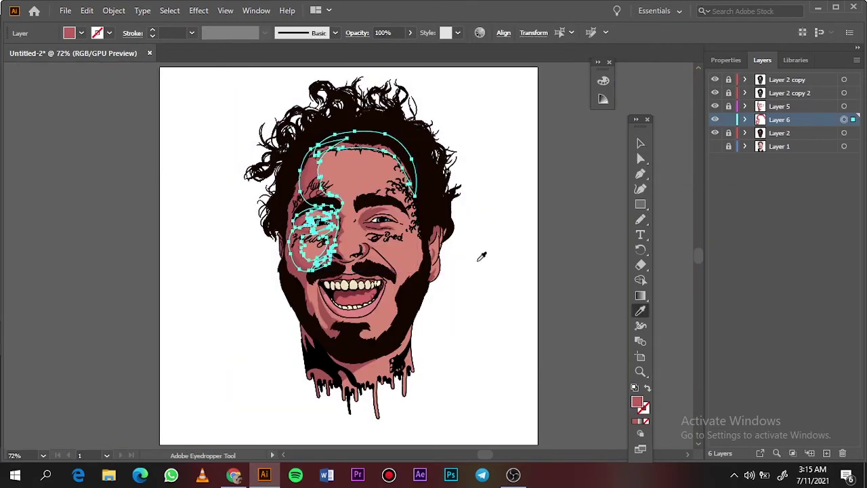
key(ctrl+plus)
key(ctrl+plus)
key(ctrl+plus)
double_click(636, 403)
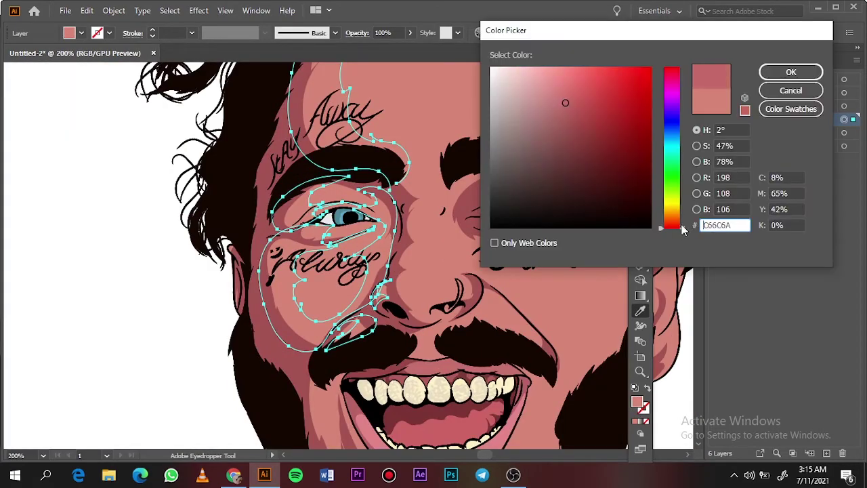
click(735, 70)
key(ctrl+shift+a)
click(641, 159)
Toggle layer visibility, then shade the left mouth corner and lower lip edge
click(640, 143)
key(ctrl+0)
click(715, 147)
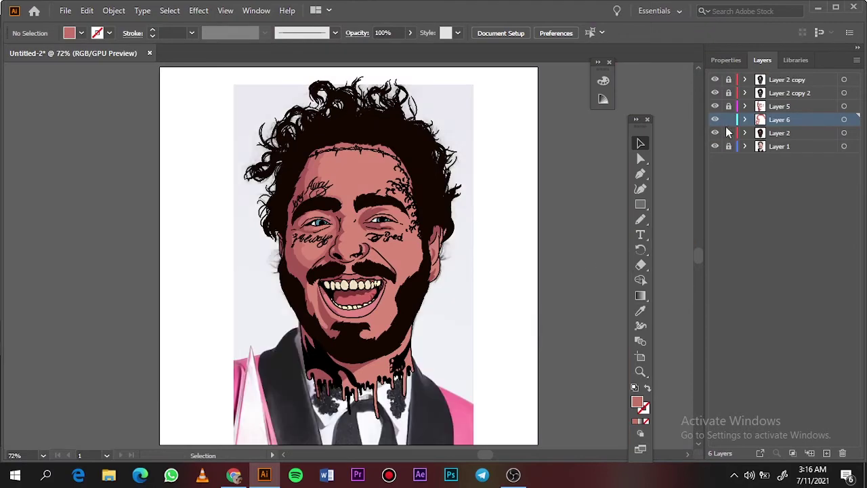
click(715, 133)
key(ctrl+plus)
key(ctrl+plus)
key(ctrl+plus)
key(n)
drag(309, 173, 300, 222)
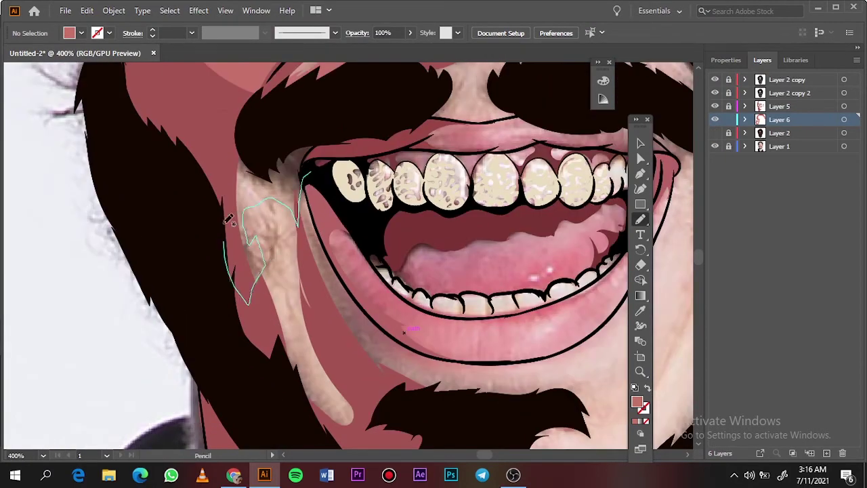
drag(228, 220, 271, 259)
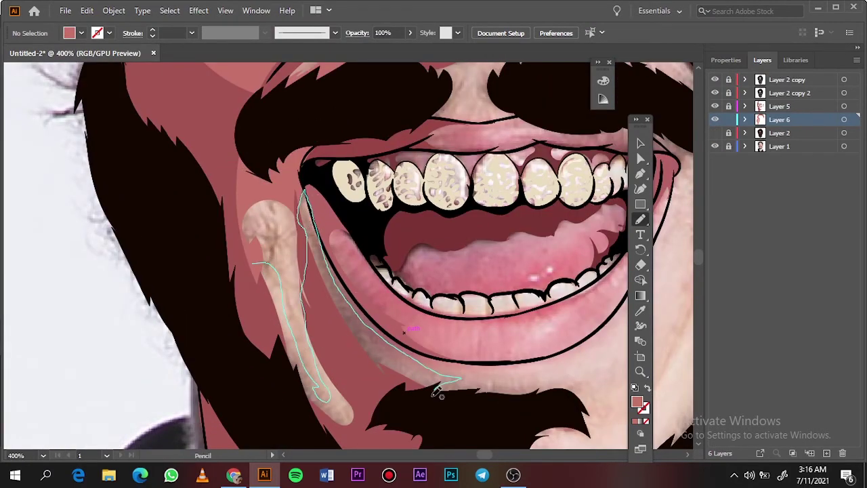
drag(436, 393, 437, 392)
drag(316, 254, 310, 228)
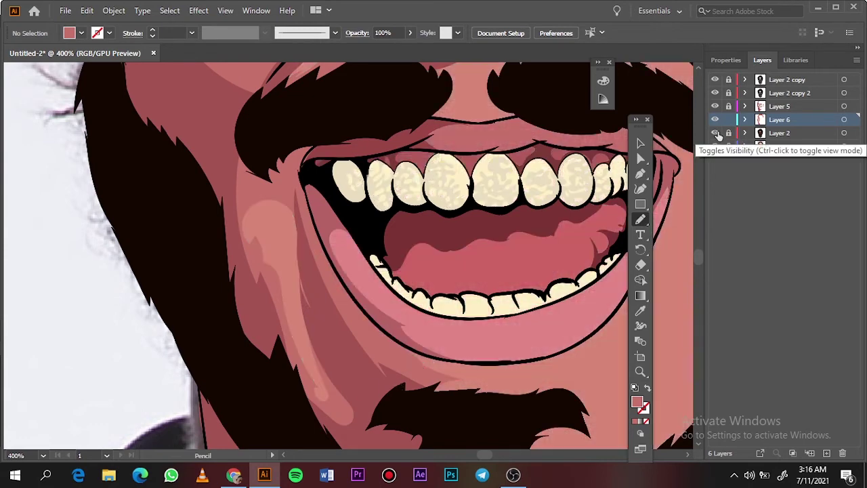
Add a light patch under the lower lip and shade the beard edge below it
scroll(393, 352, down, 2)
scroll(392, 352, right, 5)
drag(340, 316, 237, 327)
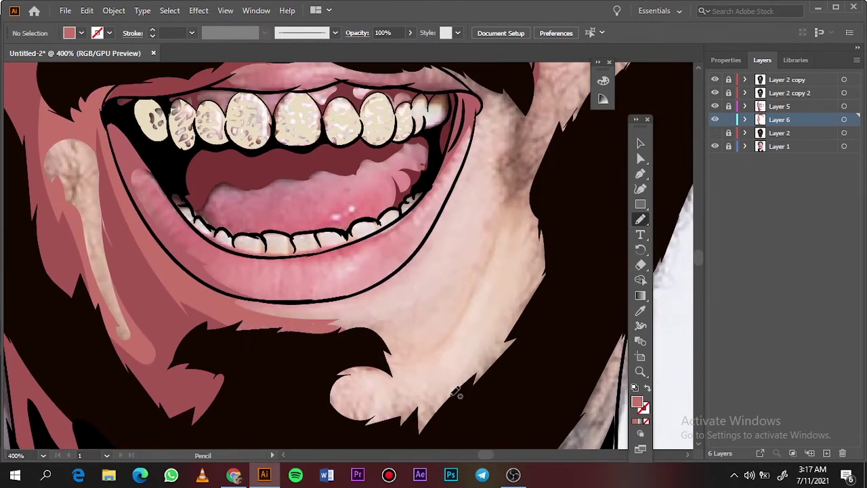
drag(518, 293, 294, 377)
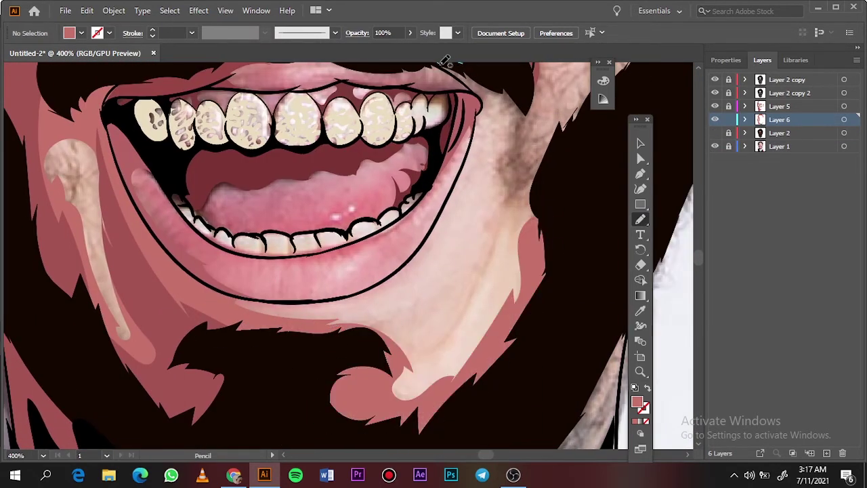
drag(537, 118, 537, 118)
Shade the side of the nose and along the nostril edge in pink
scroll(406, 258, up, 3)
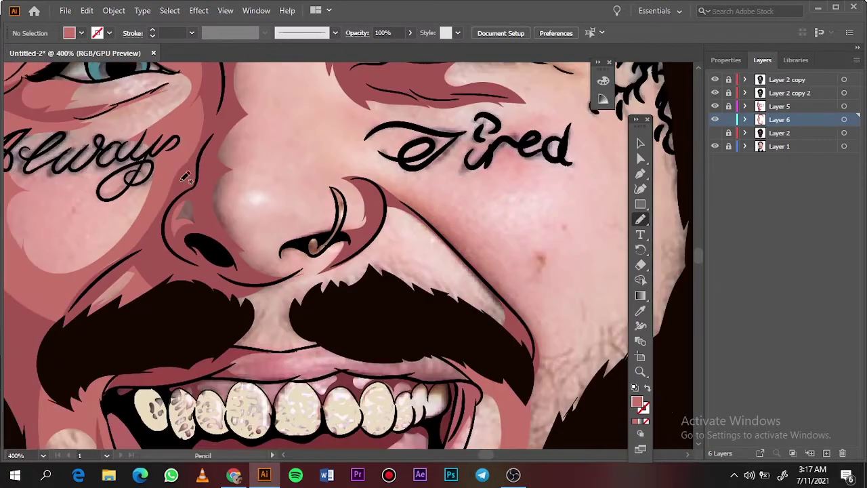
scroll(288, 397, up, 3)
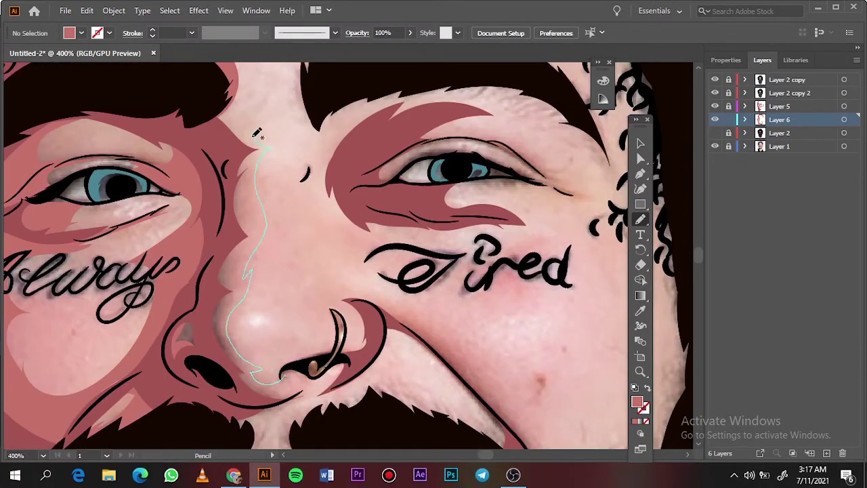
drag(256, 135, 227, 372)
drag(302, 371, 340, 361)
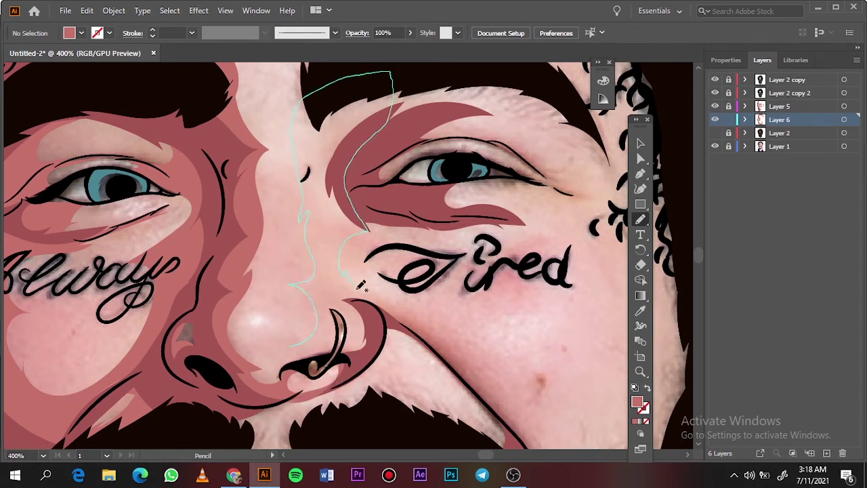
scroll(318, 352, up, 3)
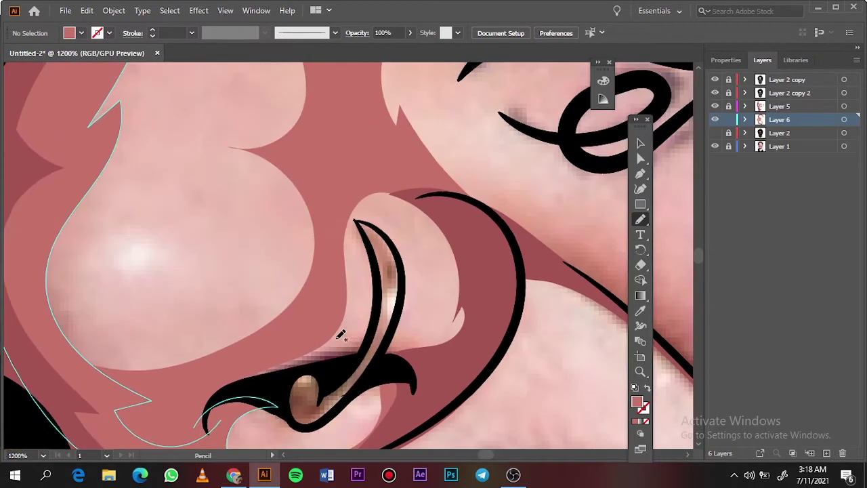
drag(297, 328, 347, 369)
drag(410, 265, 409, 265)
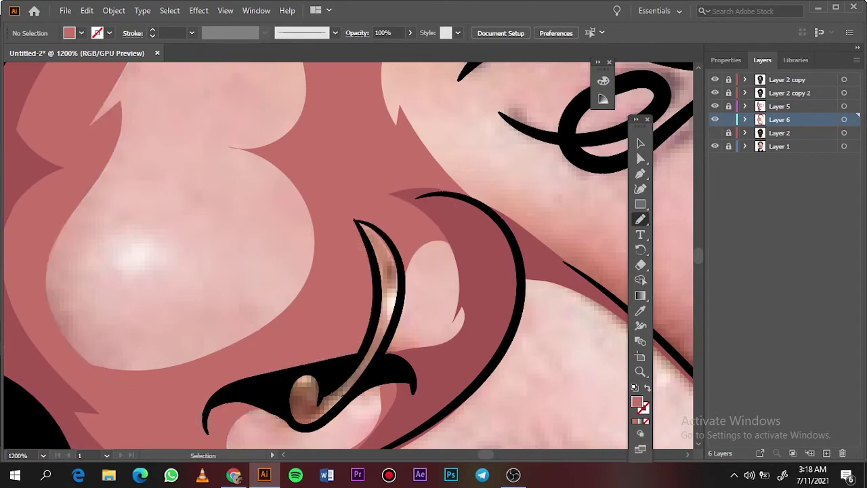
Toggle the reference photo to compare, then draw one more shading shape
key(ctrl+0)
click(715, 133)
click(714, 147)
scroll(409, 136, up, 3)
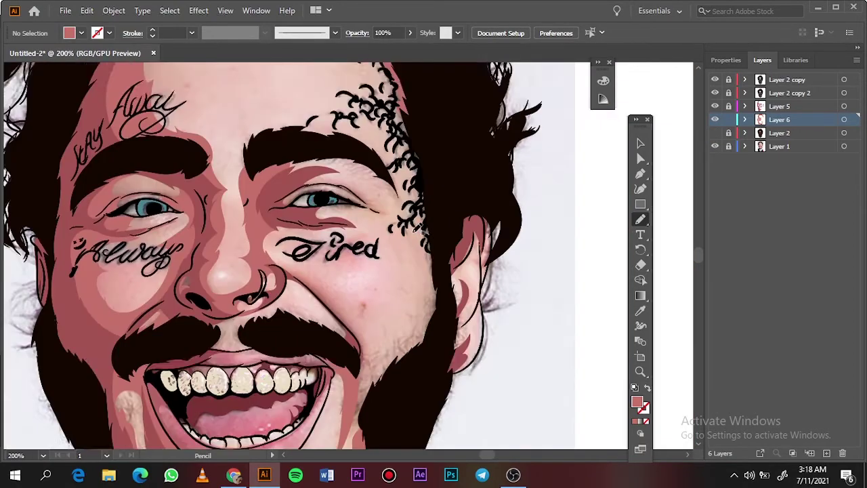
scroll(408, 136, up, 1)
scroll(392, 415, down, 5)
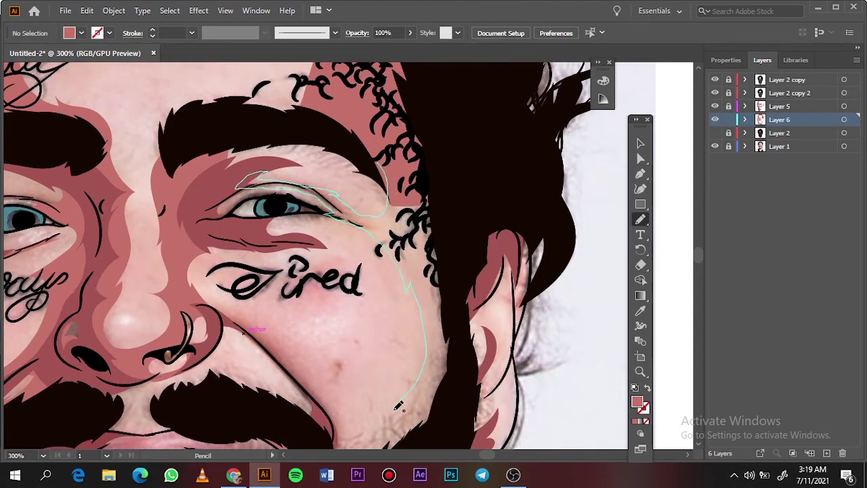
scroll(308, 160, down, 6)
drag(355, 172, 333, 364)
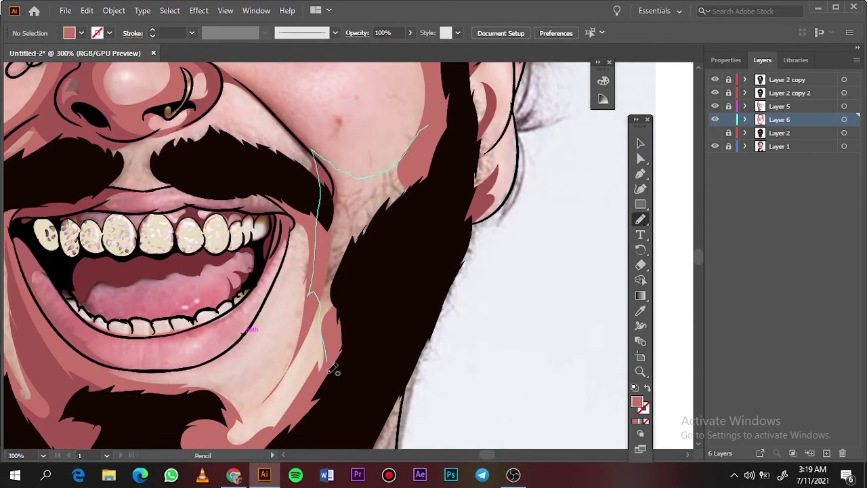
scroll(527, 391, up, 5)
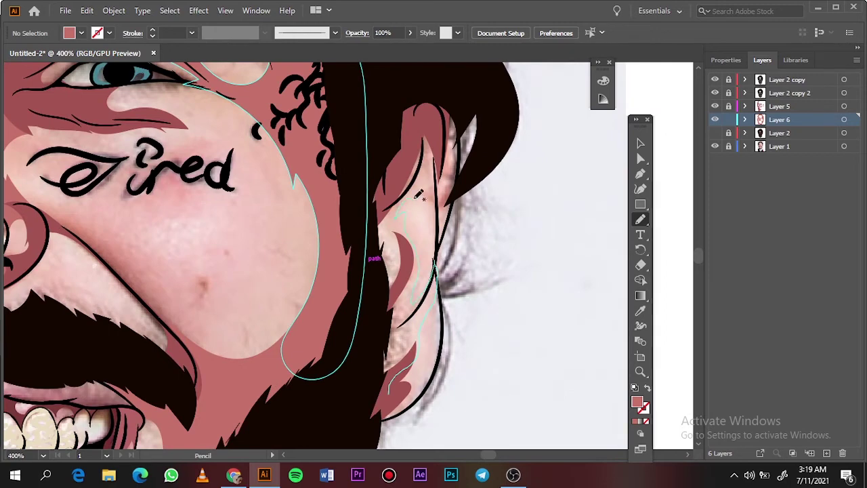
Hide Layer 2 and draw two black drip shapes along the neck
key(ctrl+0)
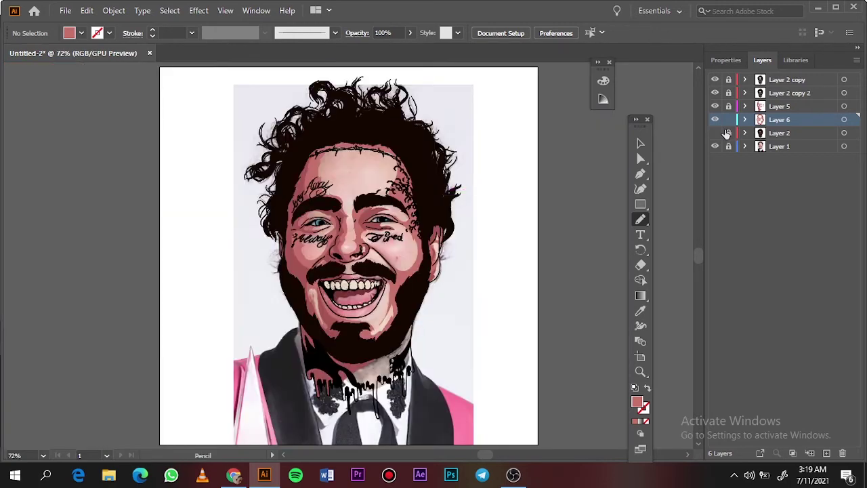
click(714, 146)
click(715, 147)
click(715, 133)
scroll(405, 352, up, 4)
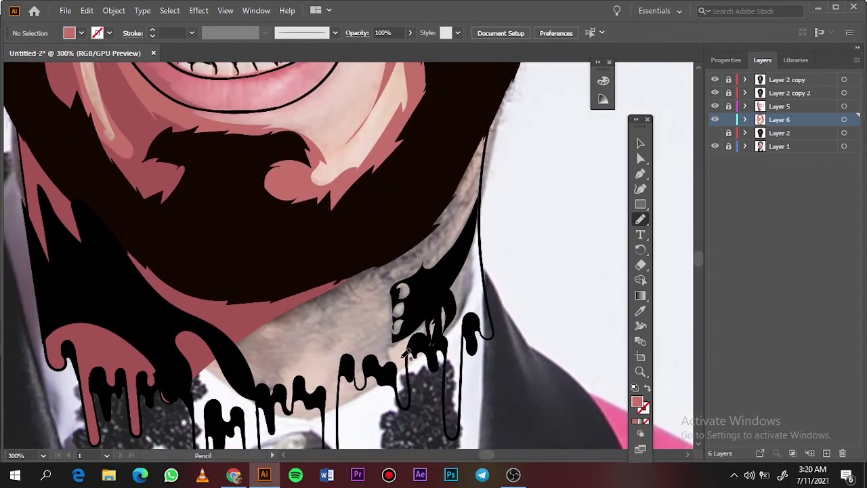
drag(295, 406, 295, 405)
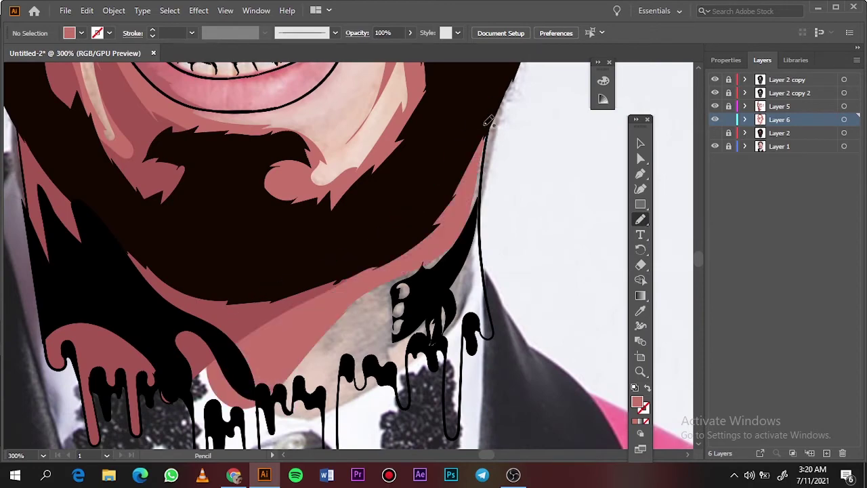
scroll(305, 379, up, 2)
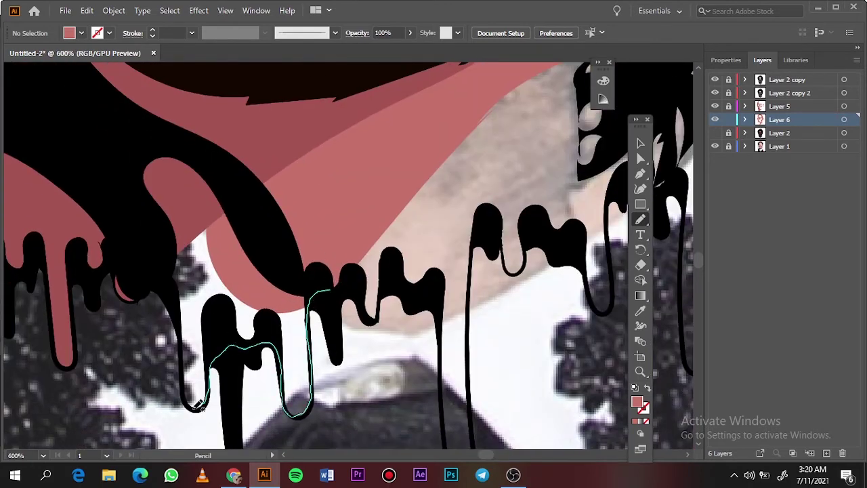
drag(198, 406, 196, 407)
Show Layer 2 again and toggle the reference photo to check the drips
key(ctrl+0)
click(715, 132)
click(715, 146)
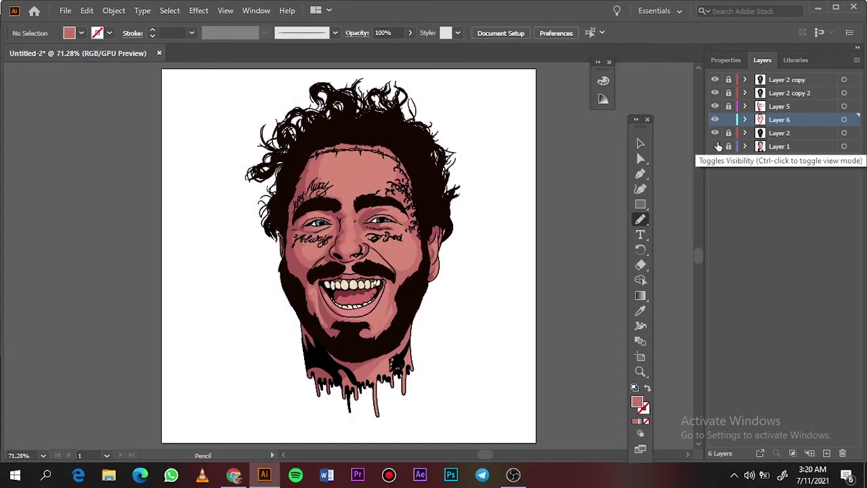
click(715, 146)
scroll(355, 298, up, 3)
scroll(355, 298, up, 2)
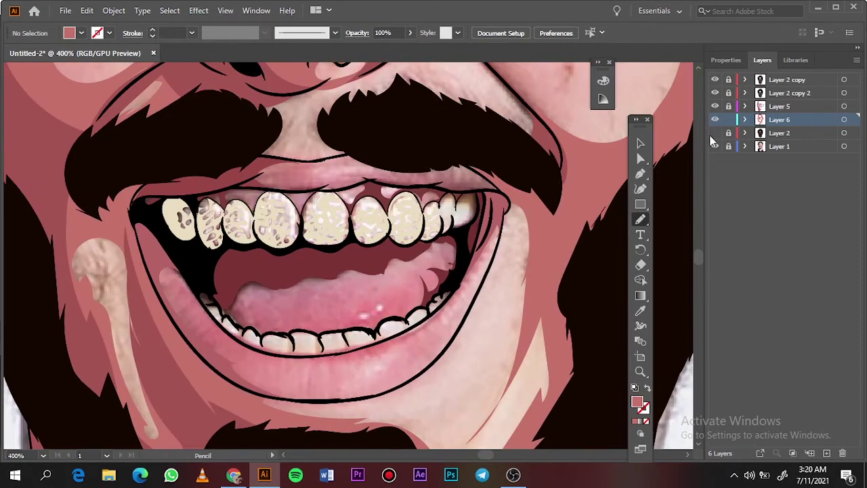
Sample a darker colour from the mouth and draw a darker shape over the tongue
key(i)
double_click(637, 401)
click(790, 89)
click(714, 133)
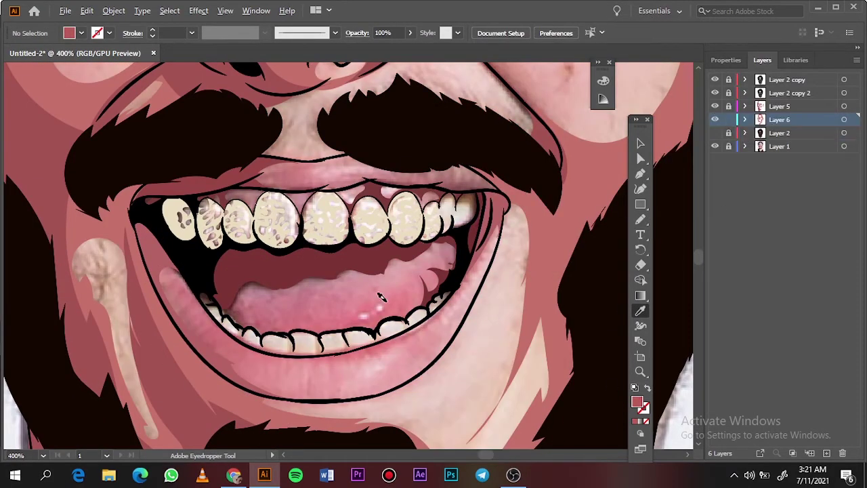
scroll(518, 200, up, 2)
key(n)
drag(505, 193, 503, 196)
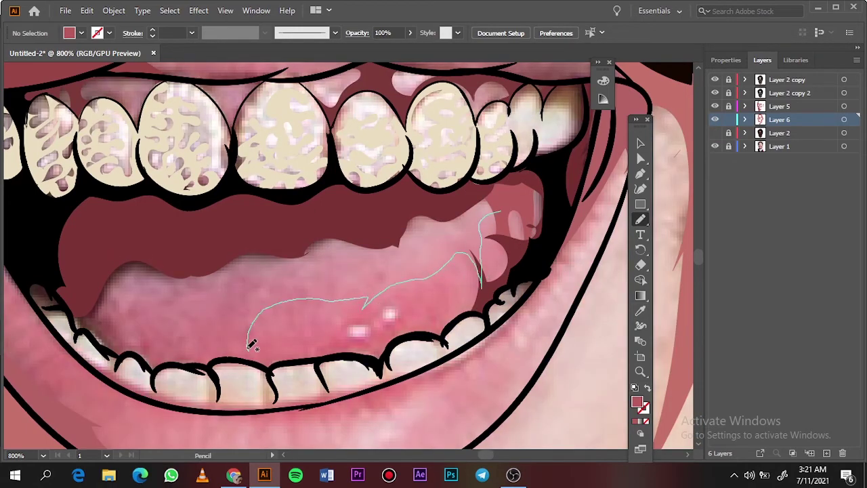
drag(80, 330, 81, 332)
key(ctrl+0)
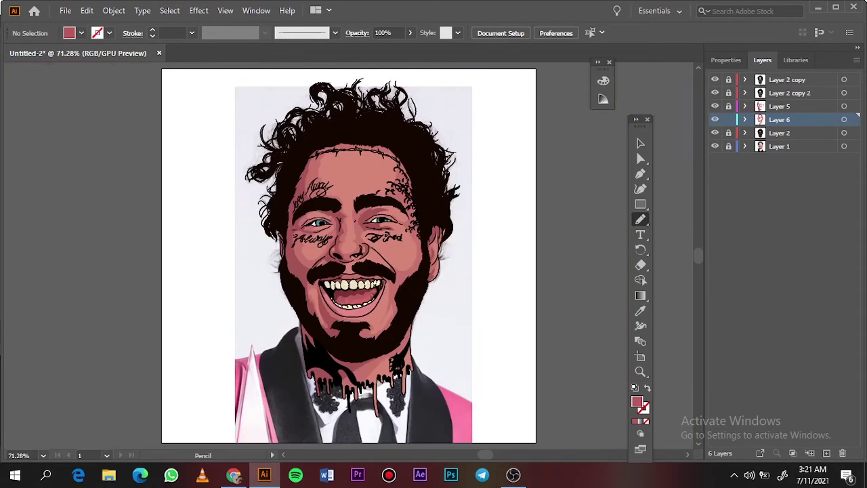
click(713, 146)
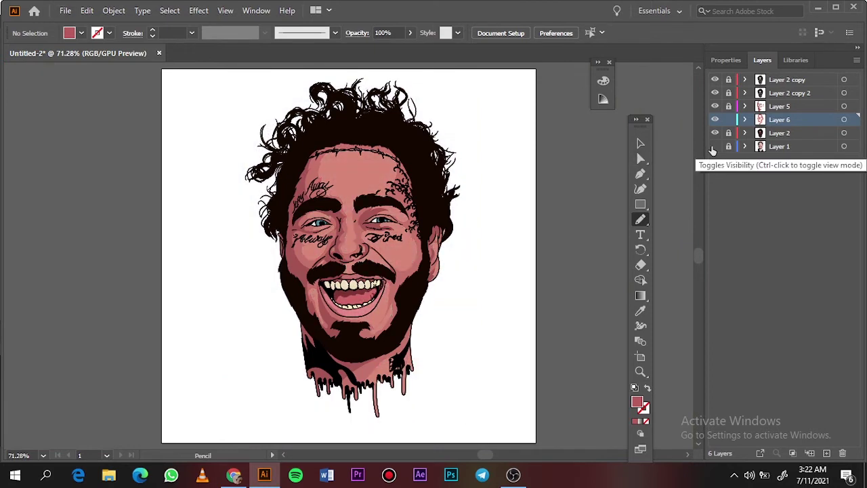
Add a highlights layer with a lighter pink fill colour
click(825, 453)
key(i)
double_click(636, 402)
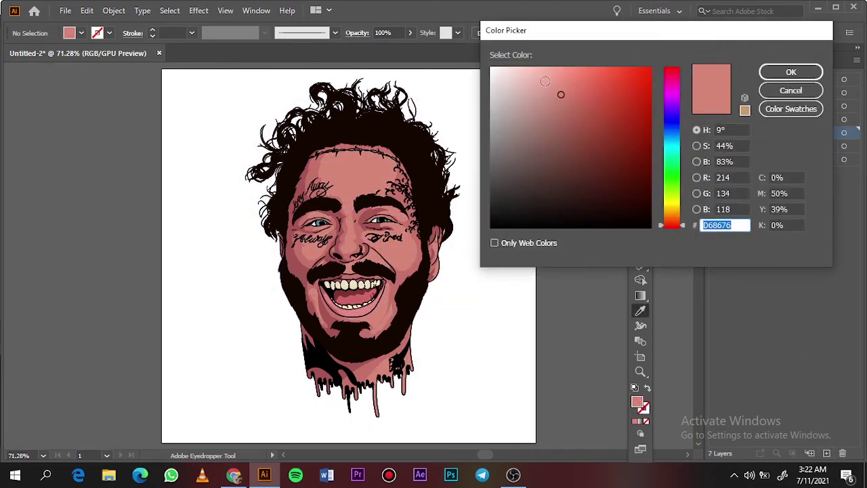
key(Return)
key(n)
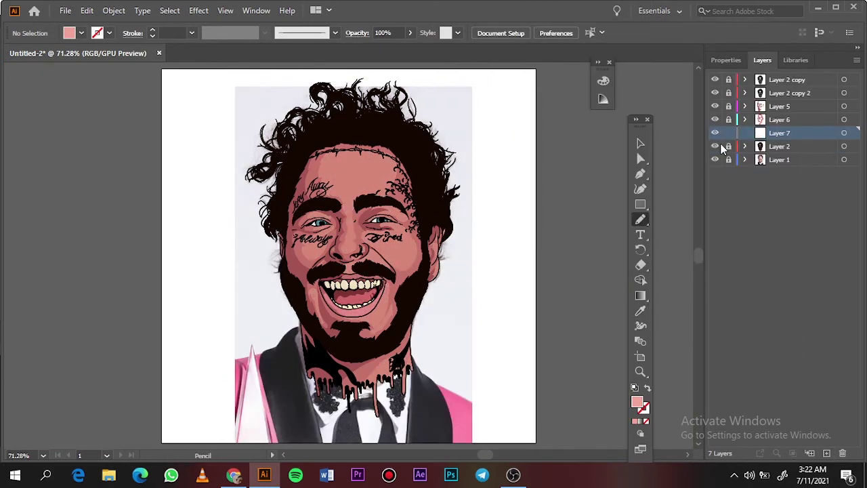
key(ctrl+equal)
key(ctrl+equal)
key(ctrl+equal)
scroll(432, 242, up, 1)
Draw light-pink highlights on the nose tip, nostril, nose bridge, under the left eye and under the Always lettering
drag(425, 266, 384, 256)
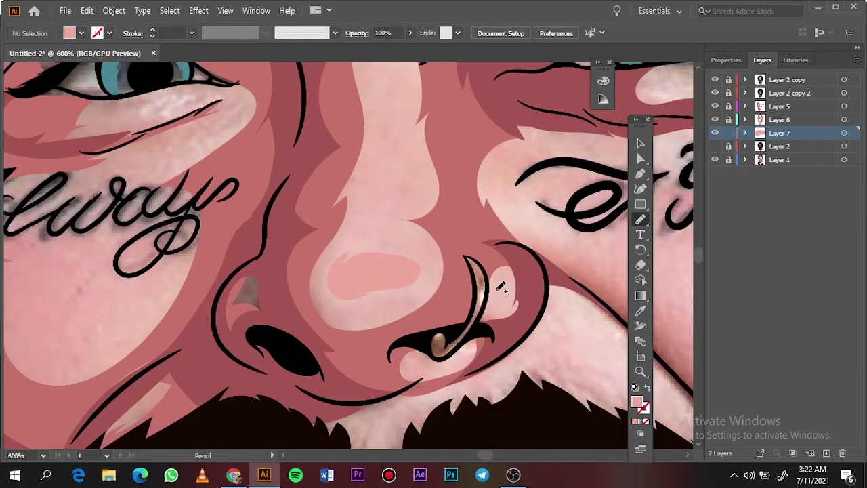
drag(469, 357, 415, 370)
scroll(267, 271, down, 2)
scroll(268, 271, down, 3)
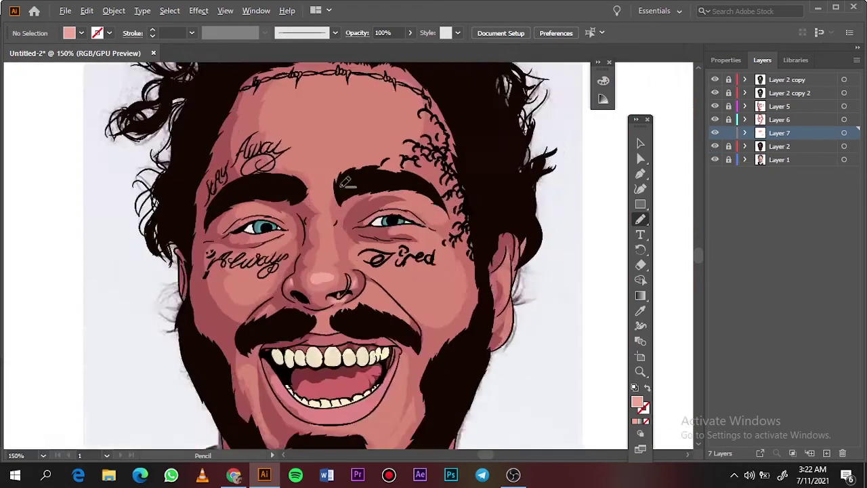
scroll(341, 85, up, 3)
drag(304, 248, 308, 172)
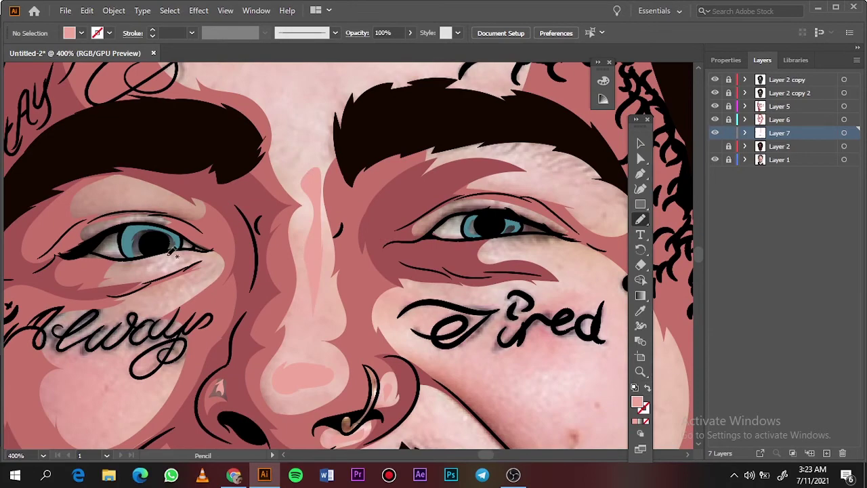
drag(170, 252, 172, 255)
drag(66, 337, 68, 342)
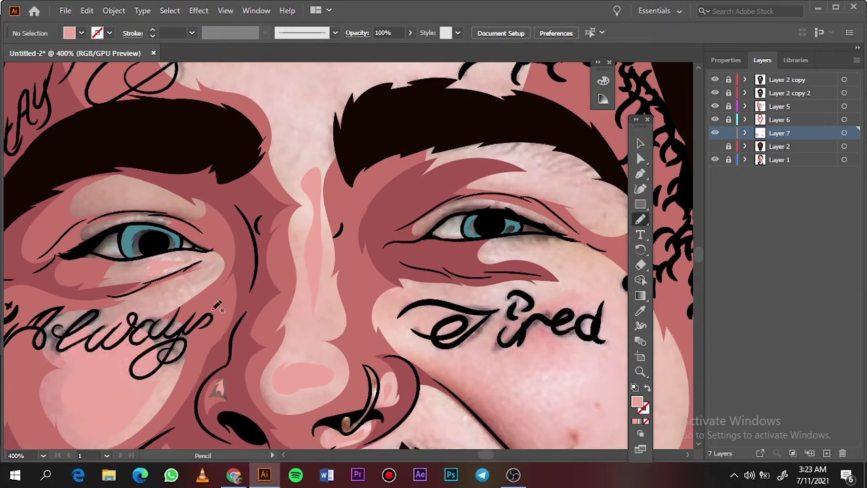
Toggle Layer 2 and reference photo visibility to check the highlights
click(715, 146)
click(716, 147)
click(716, 147)
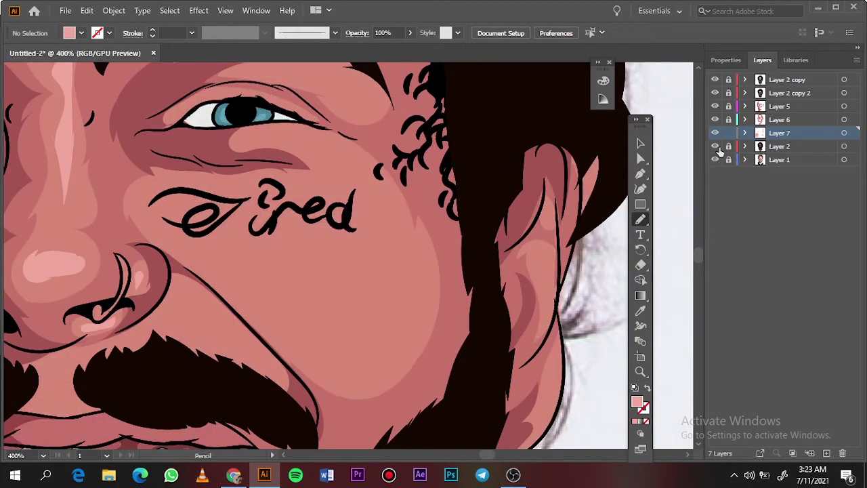
click(716, 147)
click(716, 147)
scroll(315, 255, left, 3)
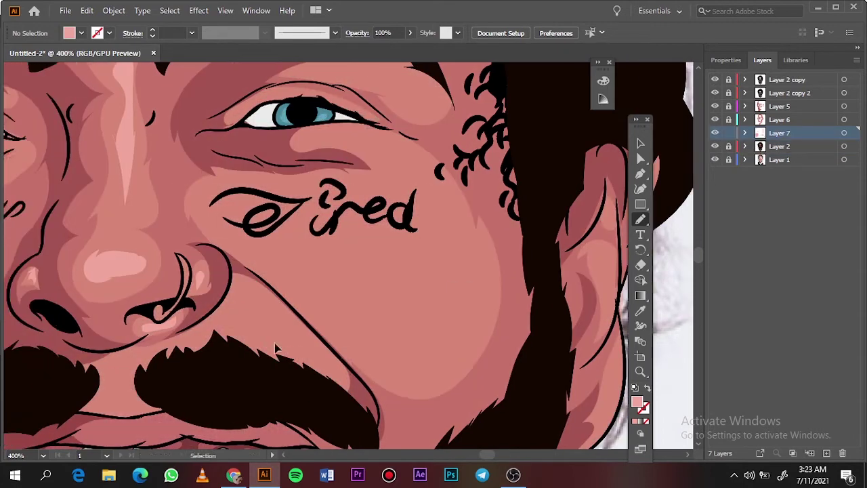
click(716, 147)
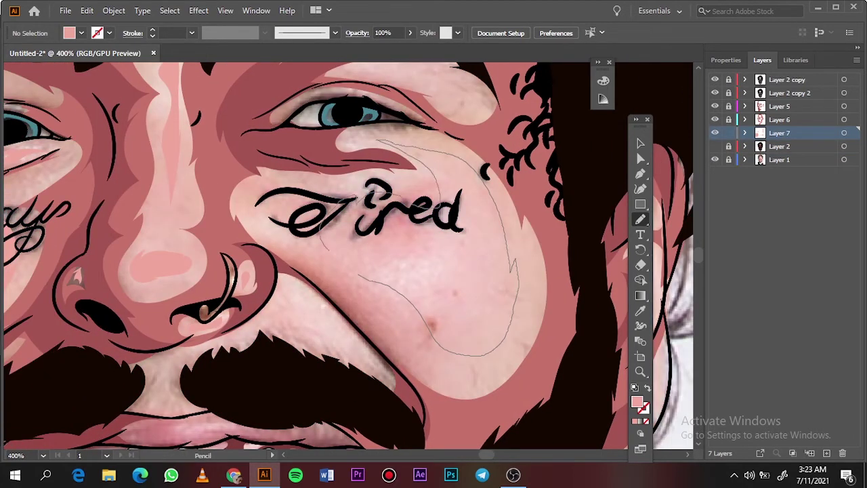
click(716, 147)
key(ctrl+0)
click(714, 159)
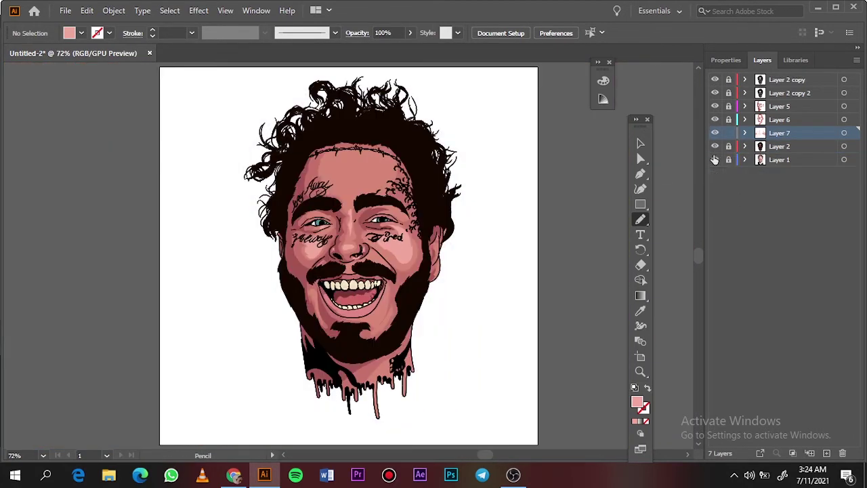
click(714, 159)
click(714, 146)
scroll(379, 304, up, 5)
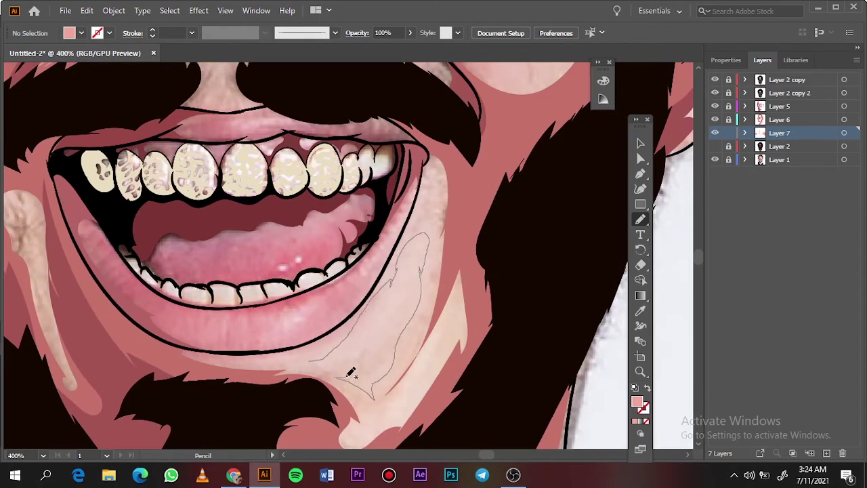
Draw a light-pink highlight on the chin and compare against the photo
mouse_move(351, 372)
mouse_down()
mouse_move(398, 398)
mouse_move(392, 409)
mouse_up()
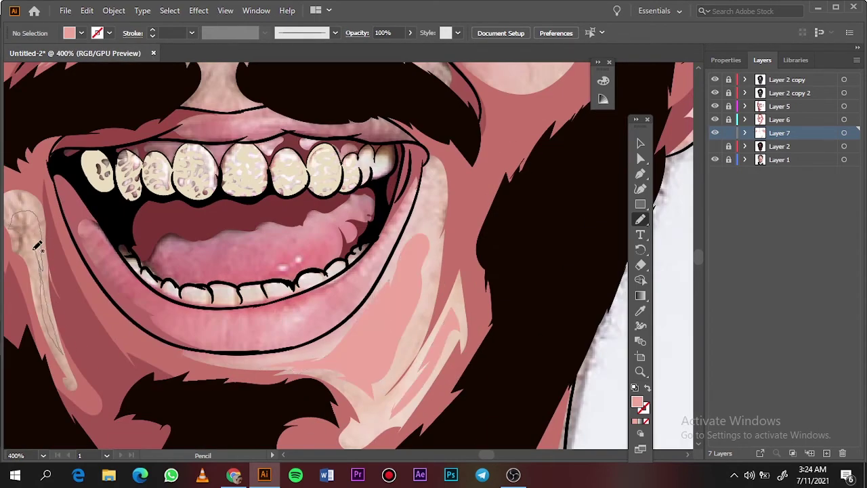
key(ctrl+0)
click(714, 159)
click(714, 159)
scroll(362, 149, up, 4)
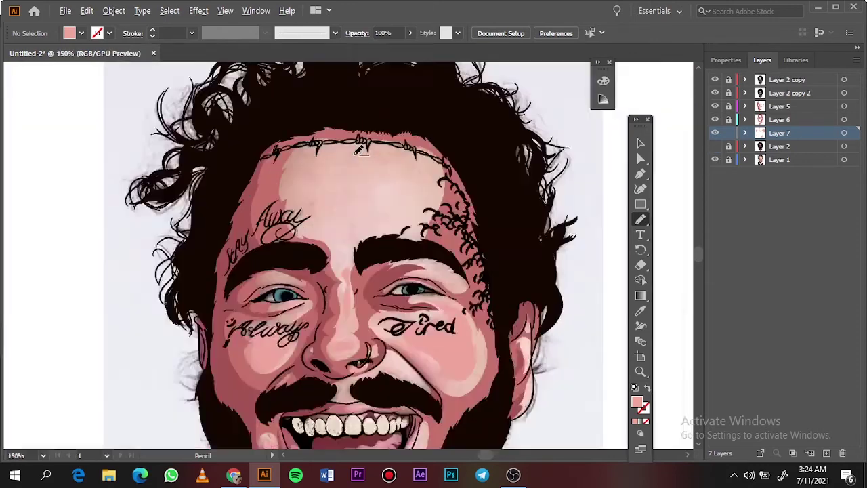
scroll(361, 149, up, 2)
Draw a closed light-pink highlight shape on the forehead
drag(405, 145, 489, 173)
drag(400, 148, 404, 146)
click(715, 160)
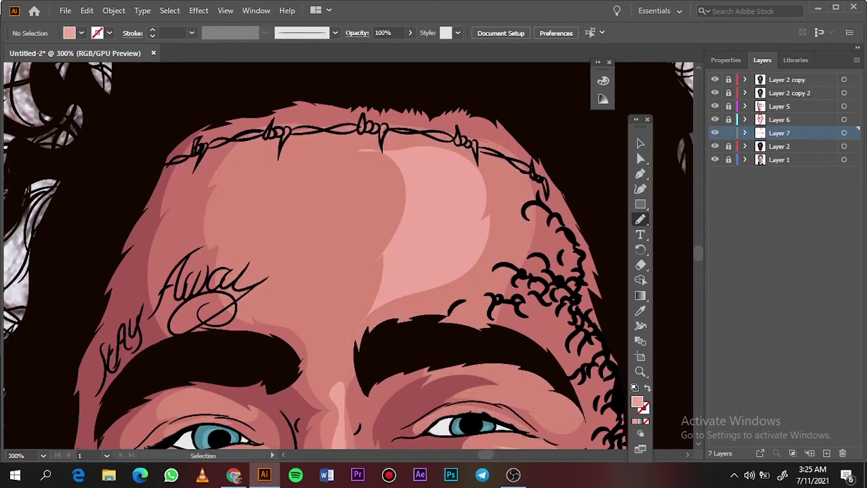
key(ctrl+0)
click(715, 159)
click(715, 159)
Add an empty top layer and set the fill colour to white FFFFFF
key(ctrl+l)
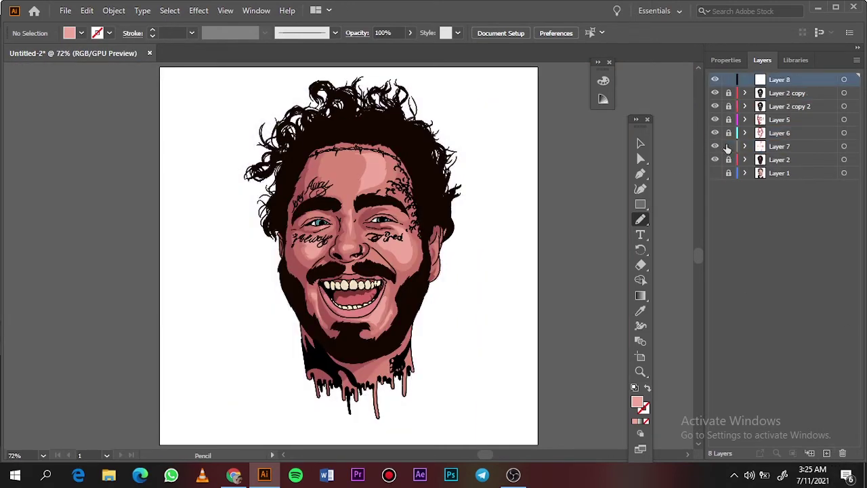
scroll(384, 223, up, 5)
scroll(385, 223, up, 5)
double_click(637, 402)
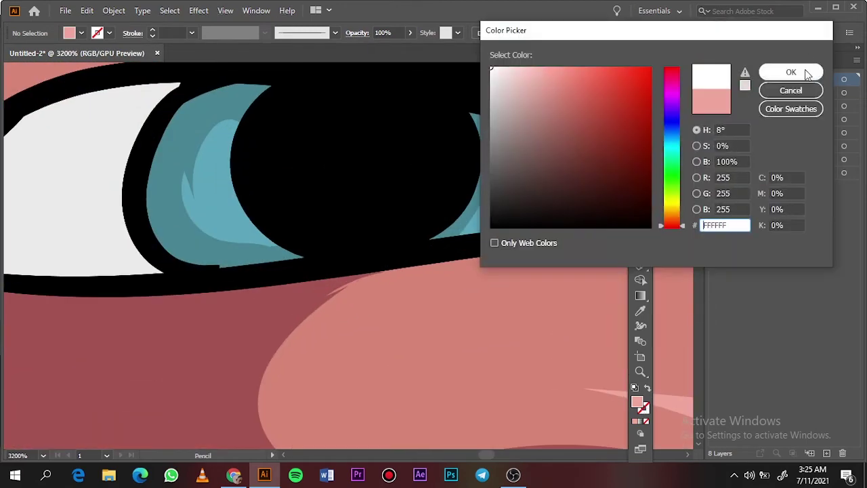
key(Return)
Fit the artboard in view and switch to the selection and shape tools
scroll(302, 129, down, 3)
scroll(115, 310, down, 2)
scroll(177, 328, up, 3)
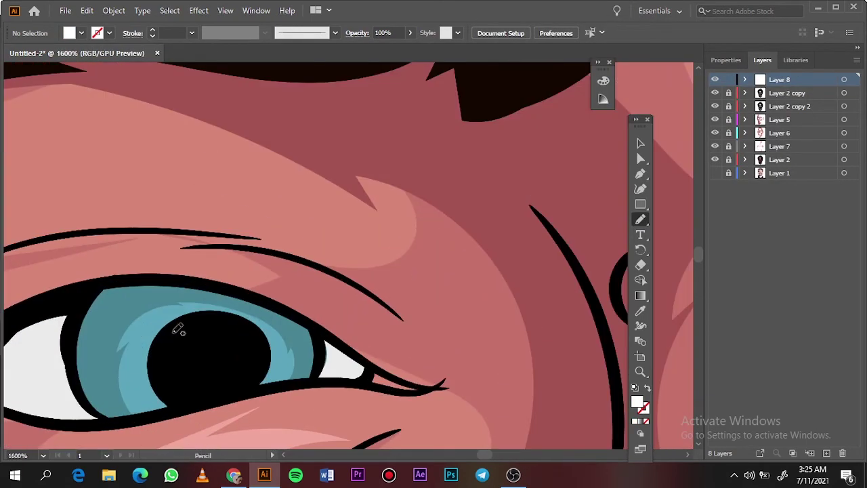
key(ctrl+0)
click(640, 144)
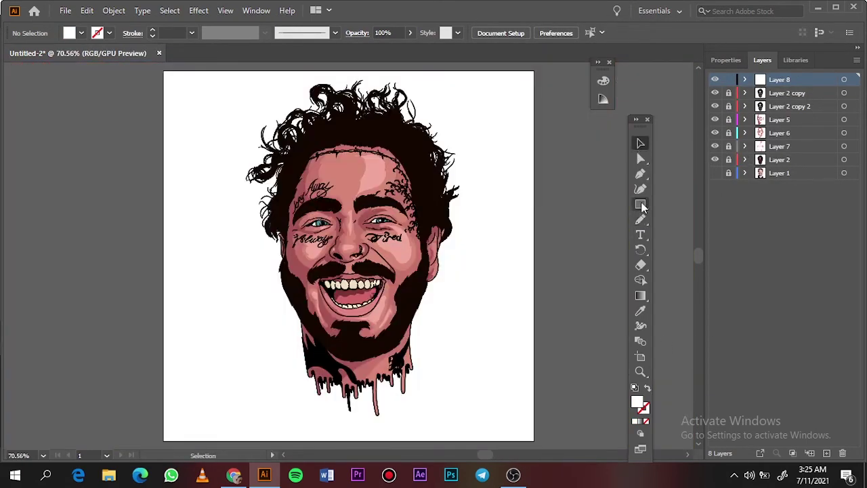
click(641, 205)
scroll(447, 73, up, 5)
Fill the ellipse above the artboard with a radial gradient
scroll(371, 119, up, 1)
click(641, 143)
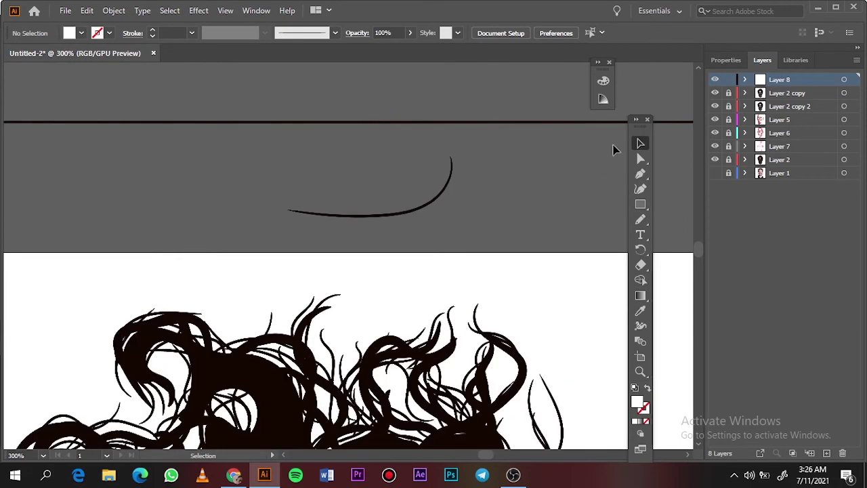
click(344, 123)
scroll(325, 74, up, 3)
click(335, 33)
click(81, 32)
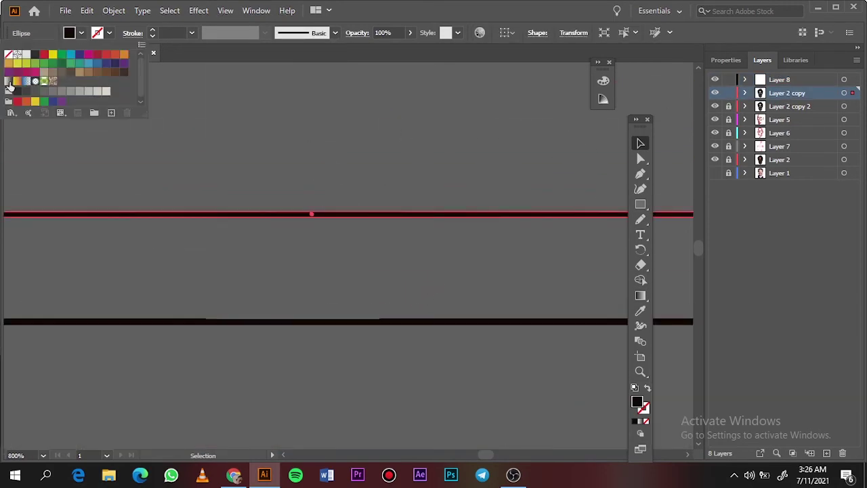
click(20, 95)
double_click(640, 296)
click(518, 260)
scroll(267, 349, down, 2)
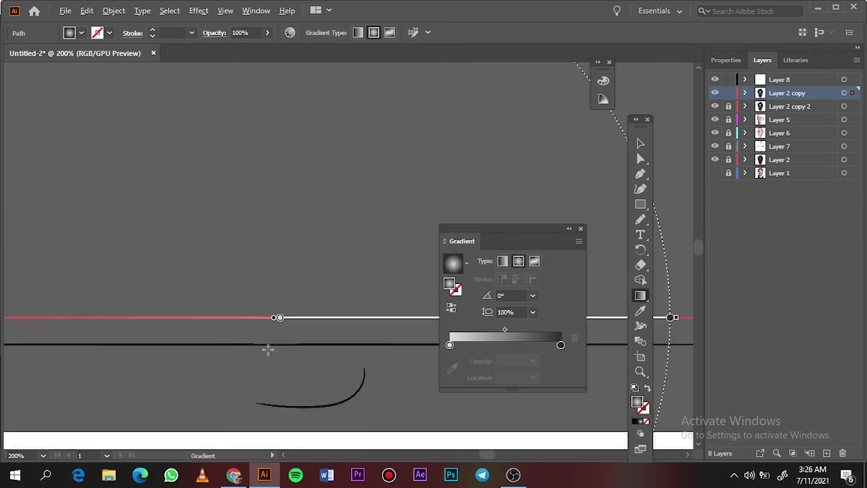
scroll(309, 319, down, 1)
Draw a long thin ellipse and add a golden-brown middle stop at the gradient's centre
drag(641, 204, 711, 236)
click(697, 219)
drag(158, 192, 435, 212)
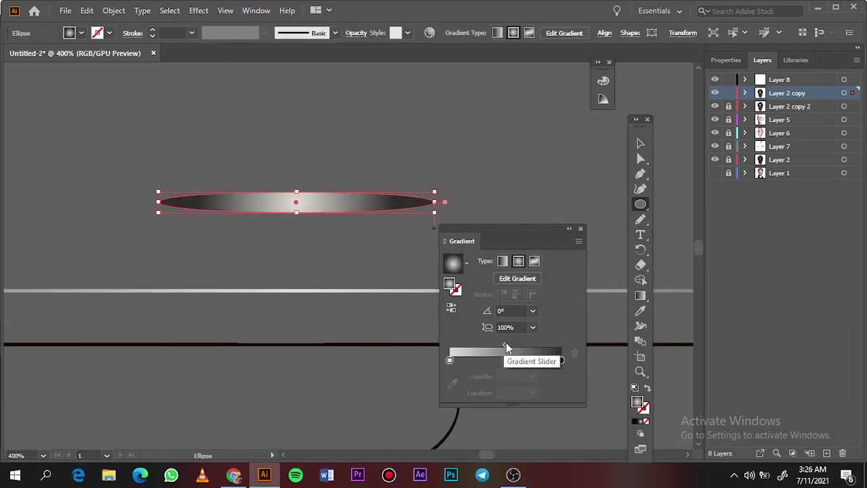
double_click(506, 359)
click(397, 263)
click(544, 241)
click(398, 241)
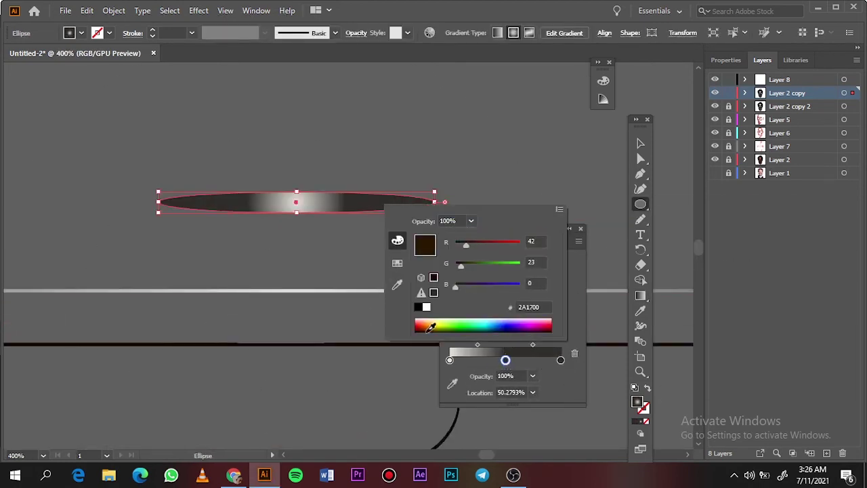
Set the gradient end stop to black and shift the midpoint toward the edge
click(560, 359)
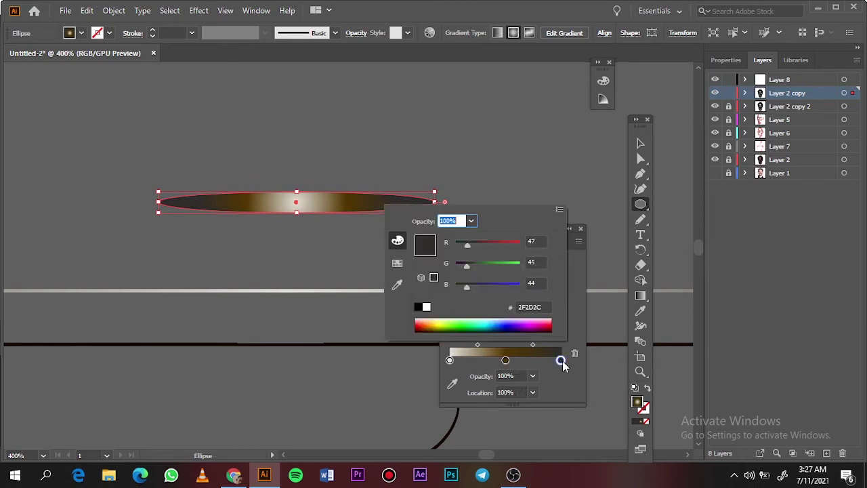
scroll(316, 320, down, 5)
double_click(450, 345)
drag(478, 329, 489, 330)
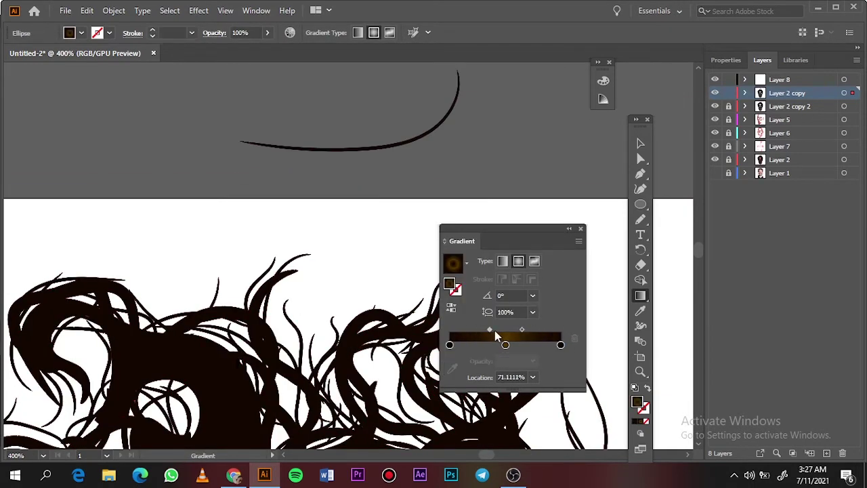
key(v)
click(568, 167)
On Layer 8, paint a new path and apply the gradient fill to it
key(b)
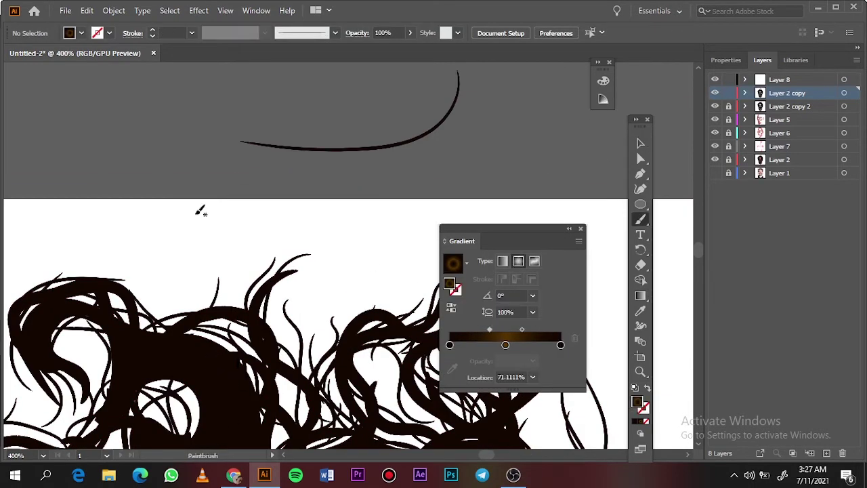
click(779, 80)
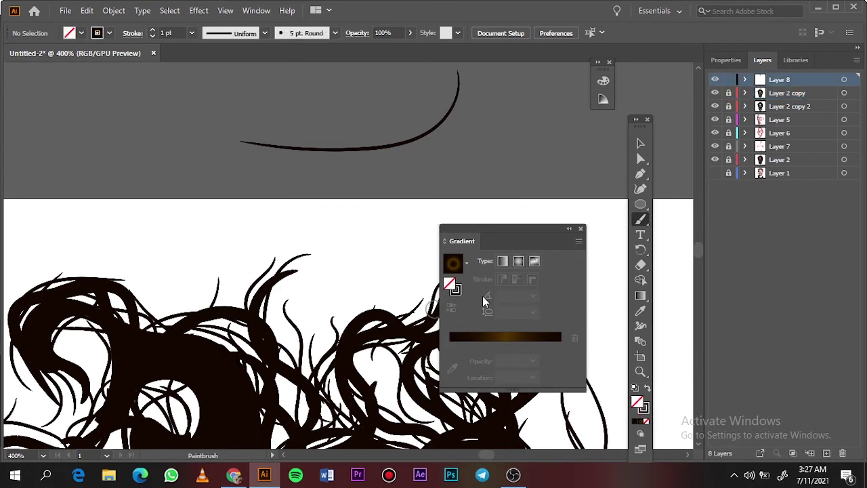
scroll(482, 296, up, 2)
drag(160, 149, 427, 149)
key(v)
key(shift+x)
scroll(412, 193, up, 3)
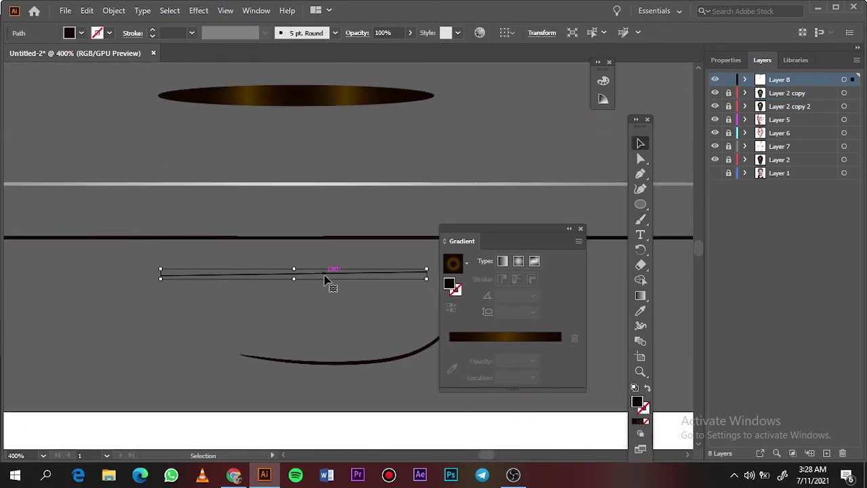
scroll(326, 279, up, 2)
key(.)
scroll(332, 267, down, 3)
scroll(333, 267, down, 5)
key(b)
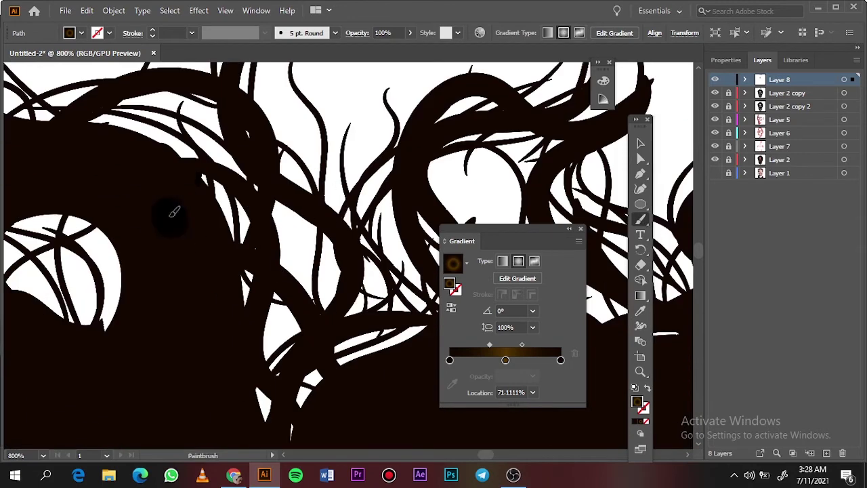
key(ctrl+0)
Darken the gradient's middle stop to dark red
click(505, 360)
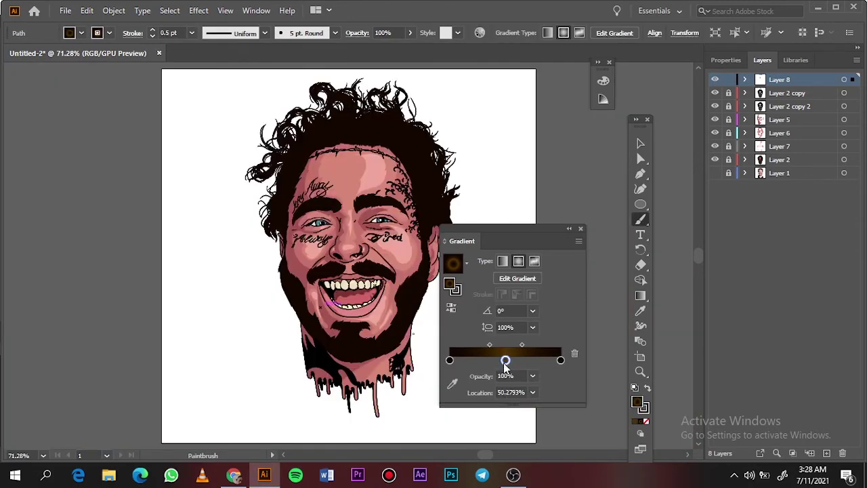
double_click(505, 361)
key(Escape)
click(640, 143)
double_click(505, 360)
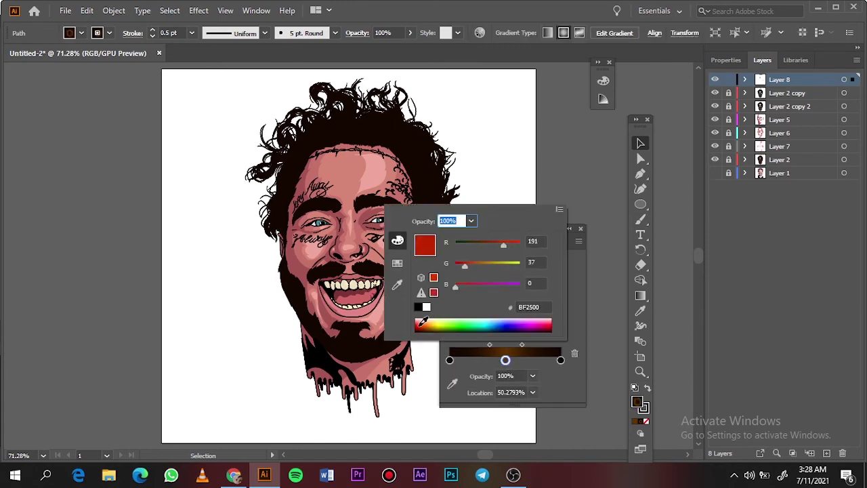
drag(421, 323, 423, 328)
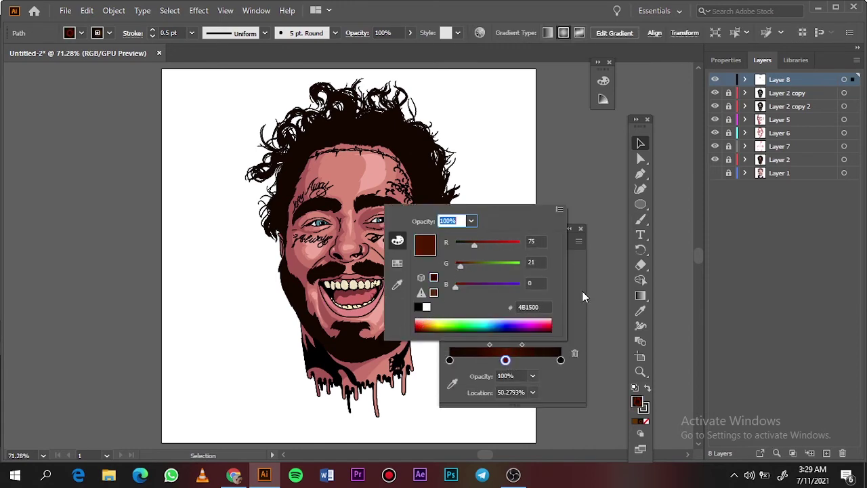
key(Escape)
key(b)
Draw another long thin ellipse above the artboard
scroll(290, 239, up, 1)
scroll(290, 238, up, 1)
scroll(290, 239, up, 1)
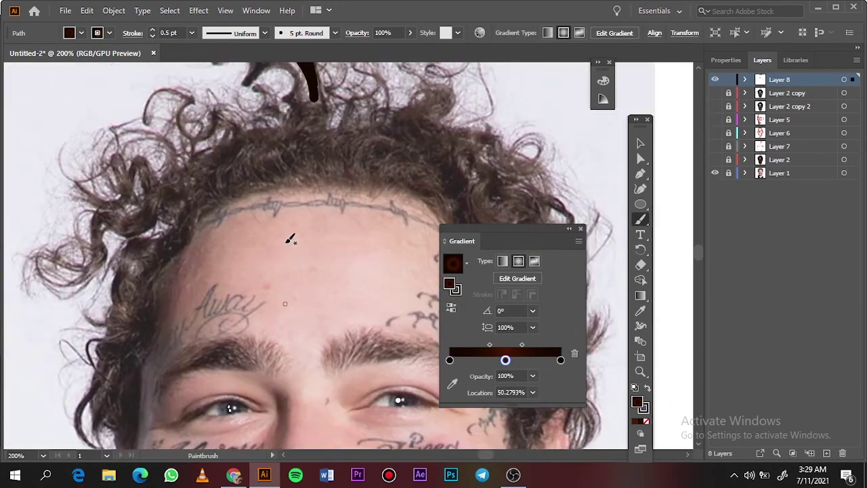
key(ctrl+z)
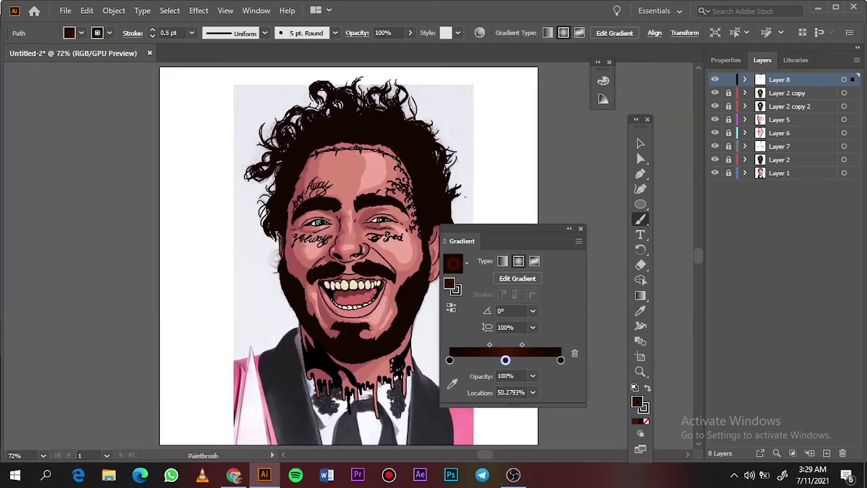
key(l)
drag(364, 85, 636, 91)
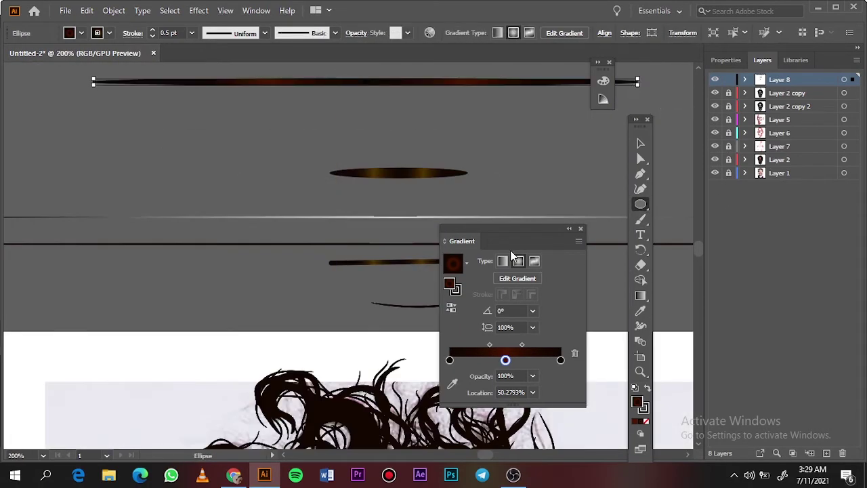
scroll(397, 170, up, 1)
Shift the new ellipse's middle gradient stop to reddish brown
double_click(505, 360)
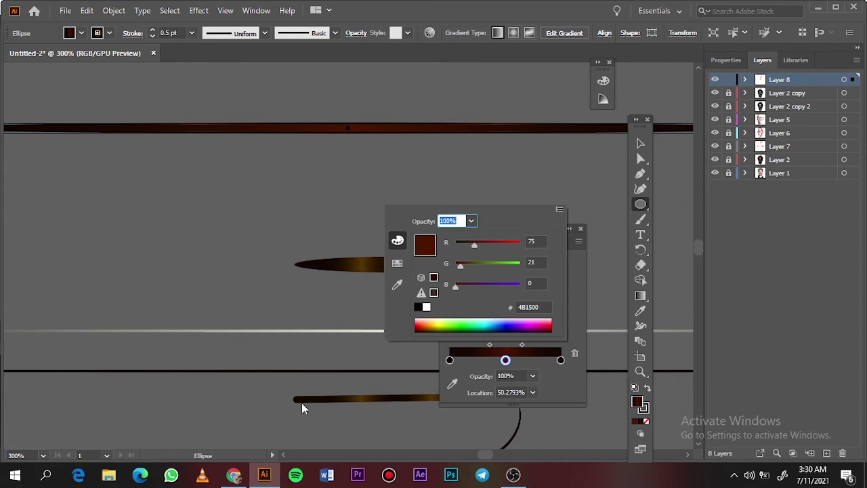
key(Escape)
scroll(302, 405, down, 5)
key(g)
double_click(506, 345)
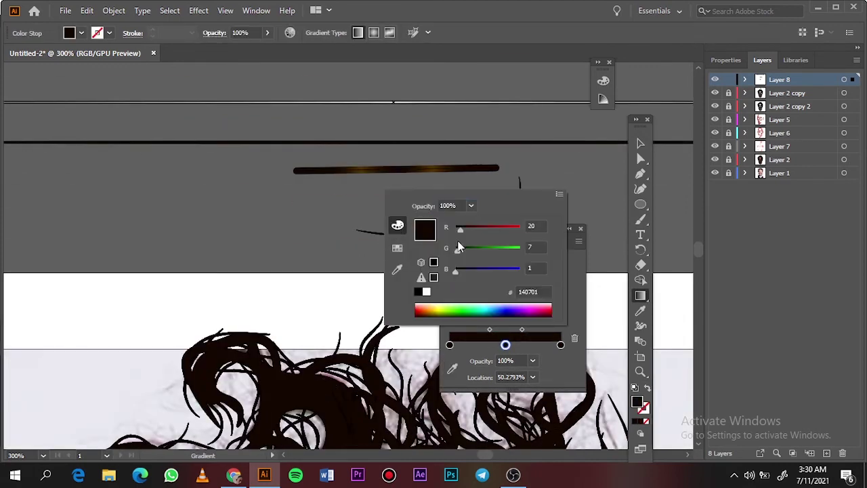
mouse_move(473, 233)
mouse_down()
mouse_move(495, 232)
mouse_move(474, 250)
mouse_up()
key(Escape)
scroll(532, 154, up, 5)
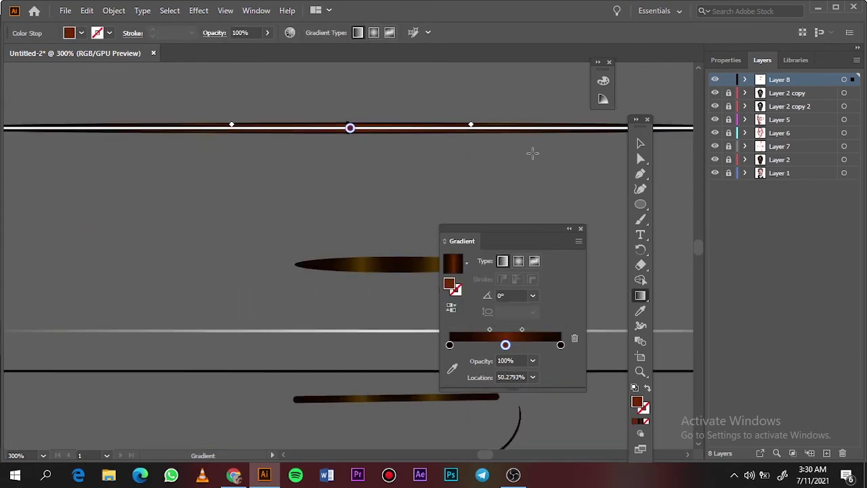
Save the gradient ellipse as a new Art Brush
double_click(640, 143)
key(Escape)
click(334, 33)
click(304, 132)
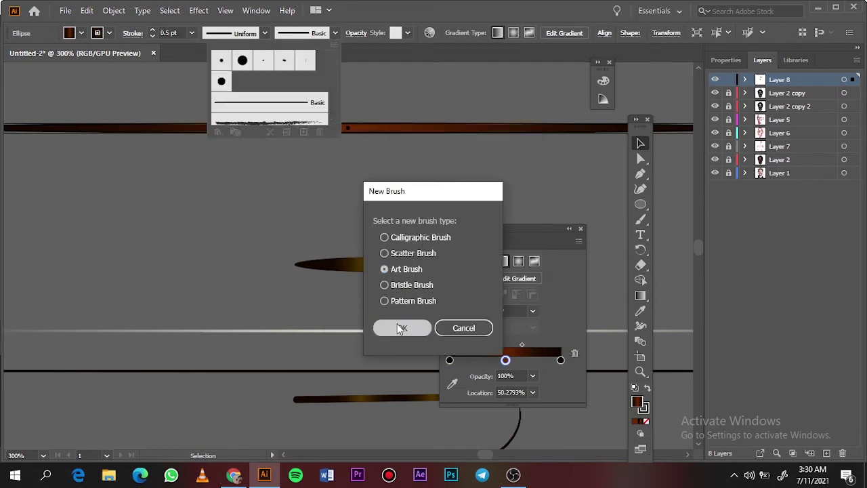
click(400, 330)
click(302, 132)
click(571, 256)
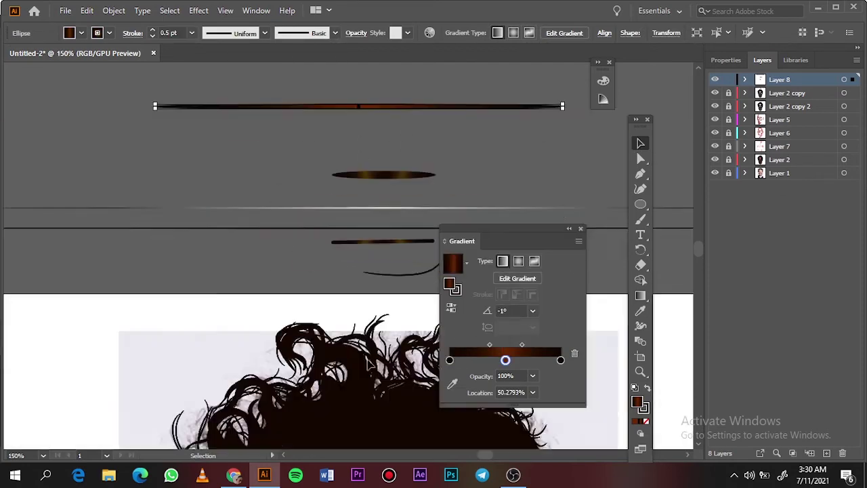
scroll(339, 271, up, 5)
Pick the new art brush, paint a test strand across the hair, and undo it
key(b)
click(335, 32)
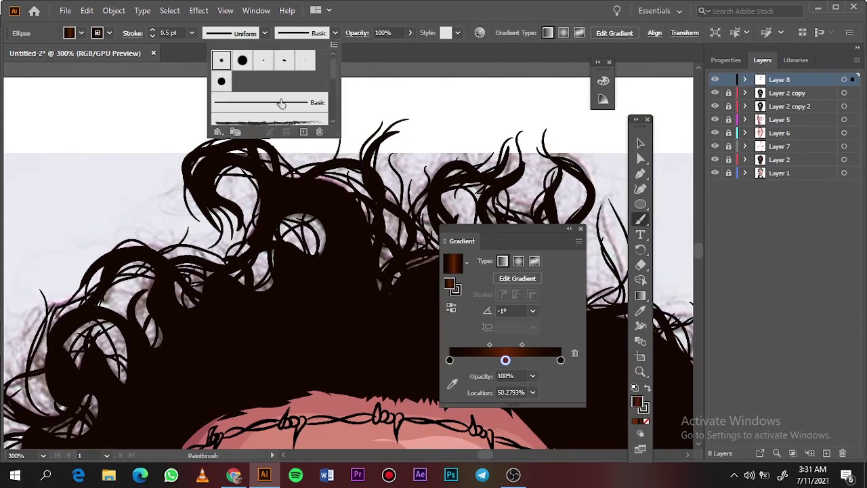
click(280, 101)
scroll(190, 338, down, 5)
drag(273, 201, 362, 210)
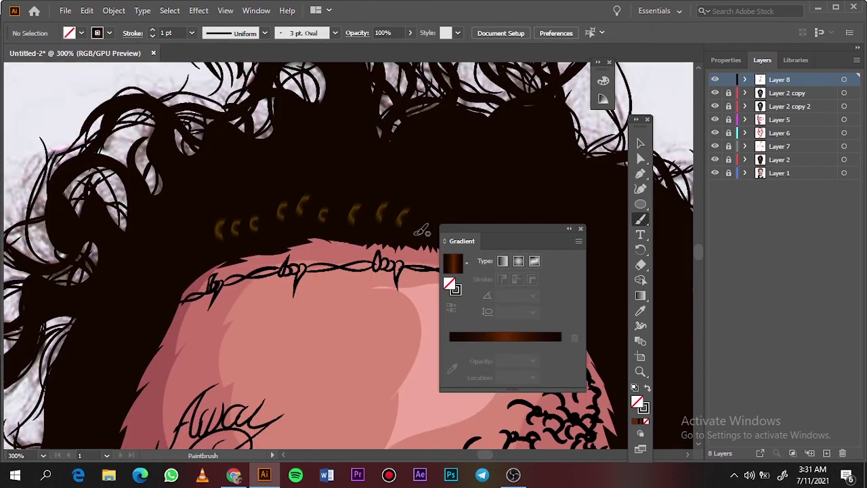
key(ctrl+z)
key(ctrl+z)
Sample a fill colour with the eyedropper and paint a brown stroke on the hair
click(81, 34)
key(ctrl+shift+a)
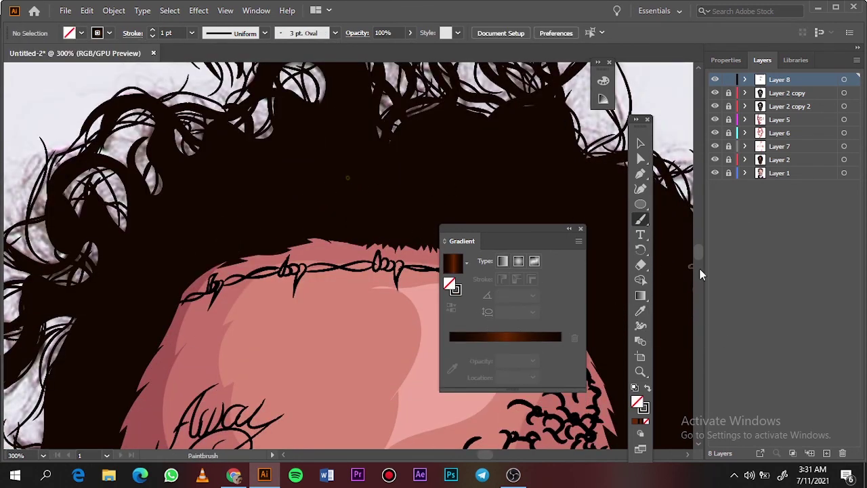
key(i)
double_click(637, 402)
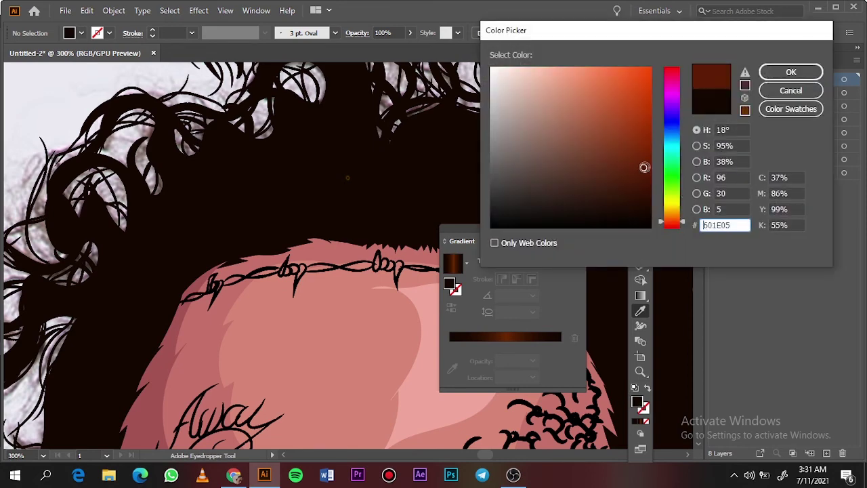
key(Escape)
key(b)
drag(289, 204, 342, 213)
key(ctrl+0)
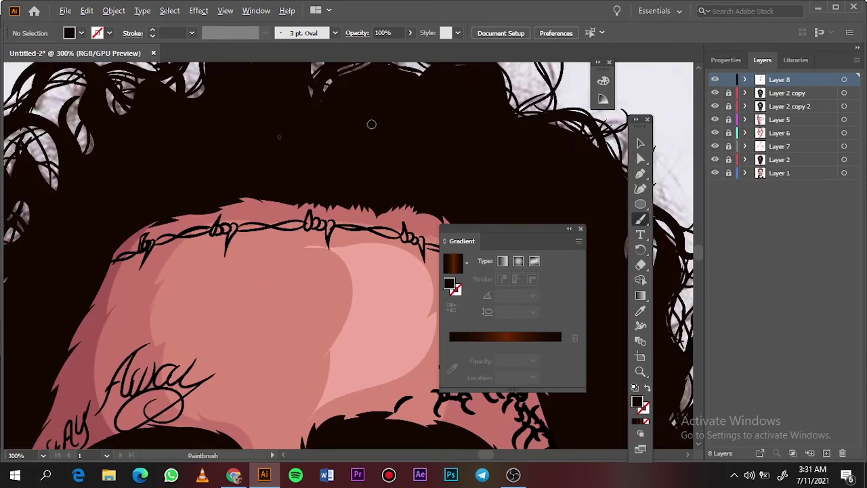
Paint gold strands across the hairline and forehead, hiding the photo, then undo the forehead strokes
drag(377, 166, 177, 168)
key(ctrl+0)
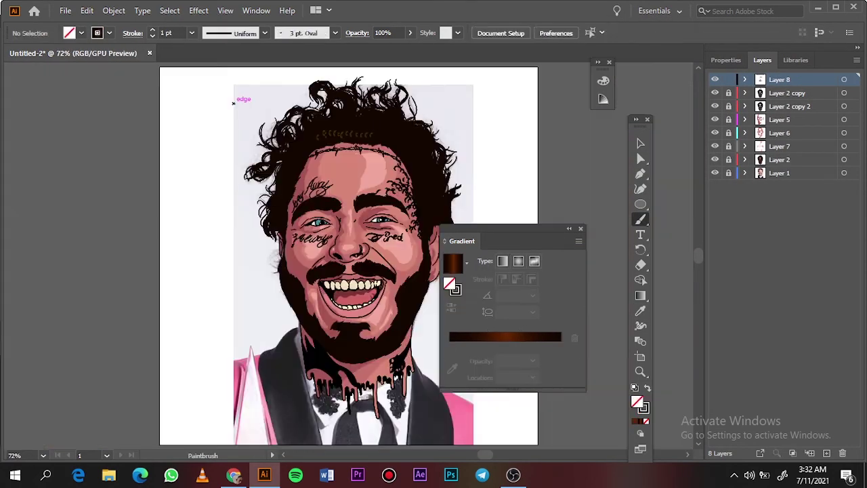
click(714, 173)
scroll(324, 154, up, 3)
drag(256, 214, 420, 104)
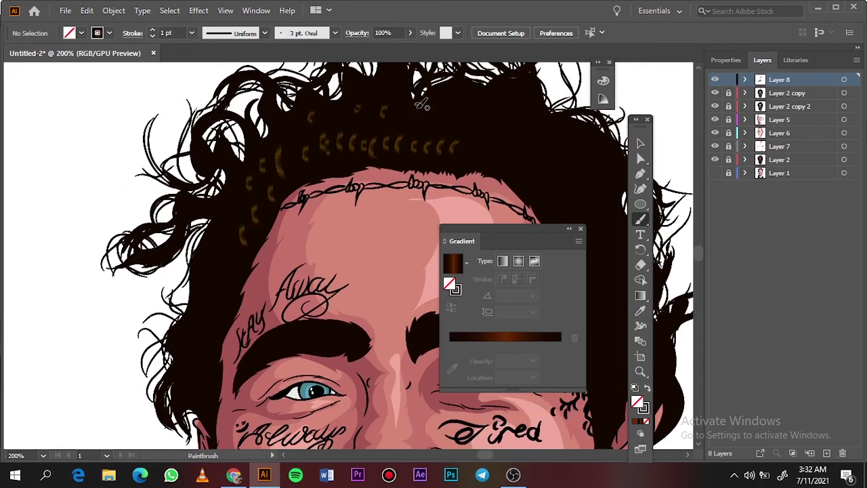
key(ctrl+0)
scroll(425, 258, up, 3)
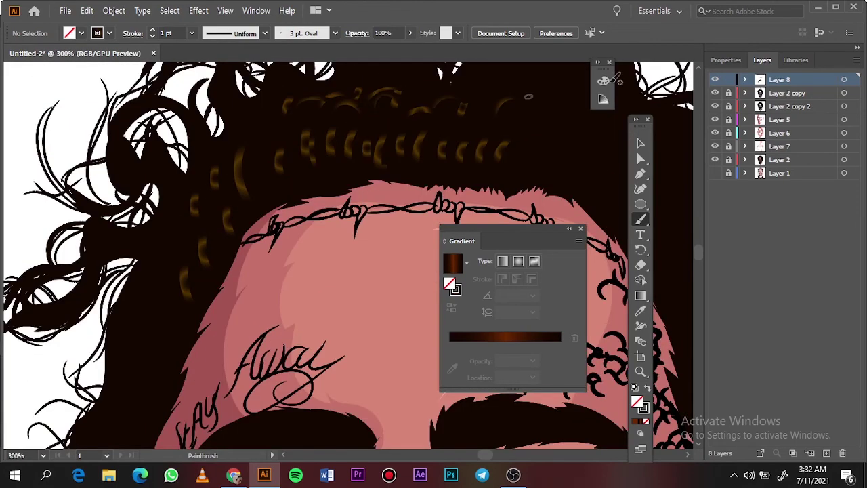
key(ctrl+z)
key(ctrl+0)
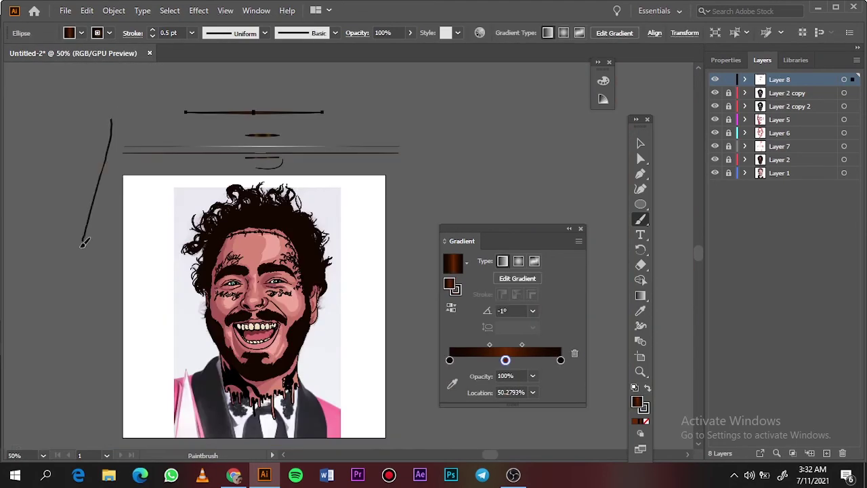
Paint gold strands on the left eyebrow and along the top and middle of the beard
key(b)
scroll(220, 129, up, 3)
scroll(232, 329, up, 3)
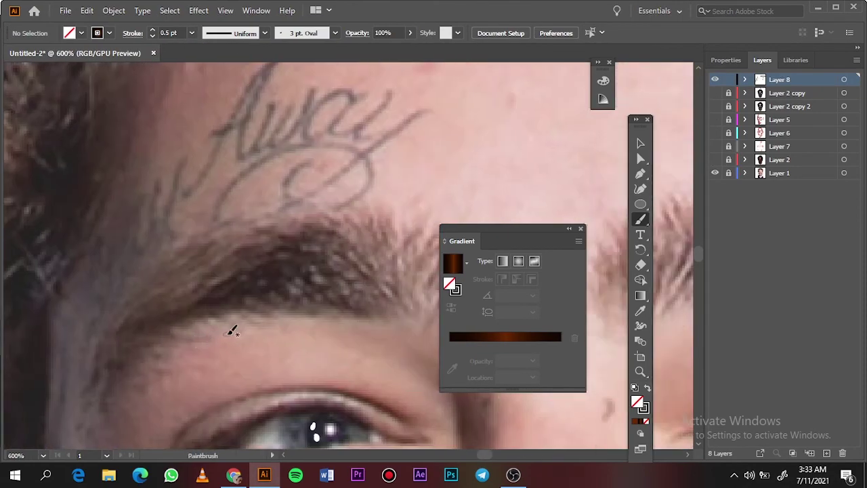
drag(301, 281, 336, 254)
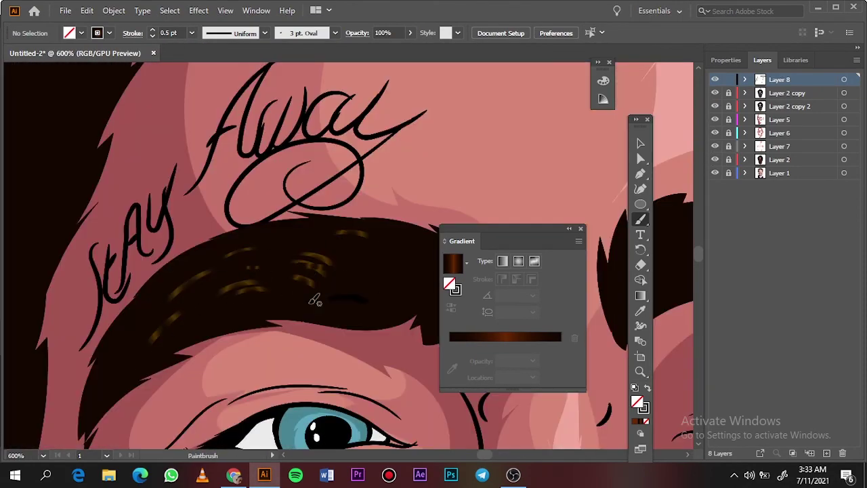
key(ctrl+0)
scroll(385, 191, up, 5)
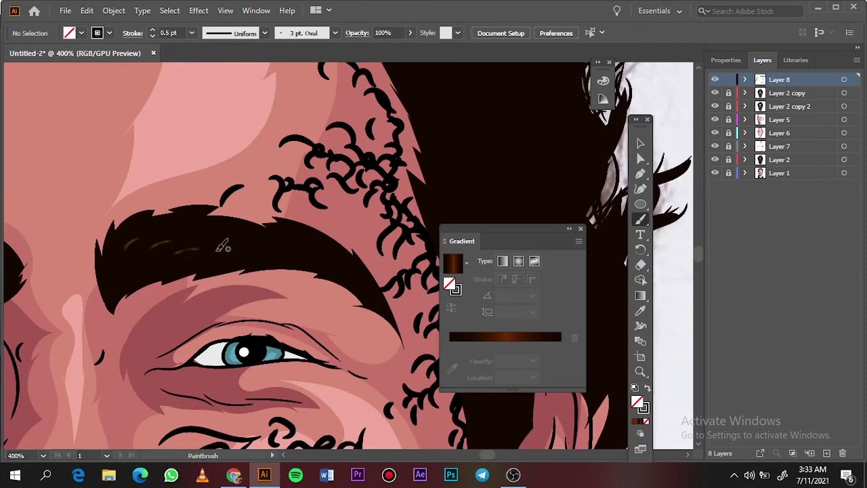
key(ctrl+0)
scroll(346, 325, up, 5)
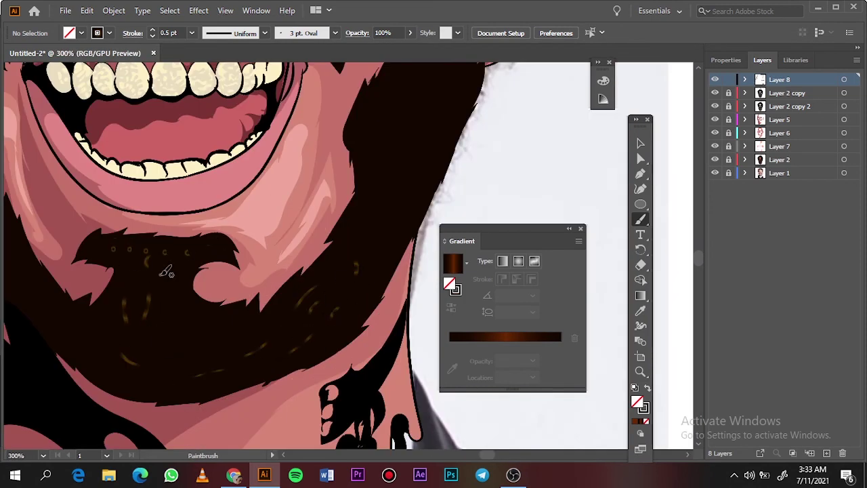
drag(110, 246, 121, 256)
drag(158, 288, 166, 313)
drag(139, 266, 144, 298)
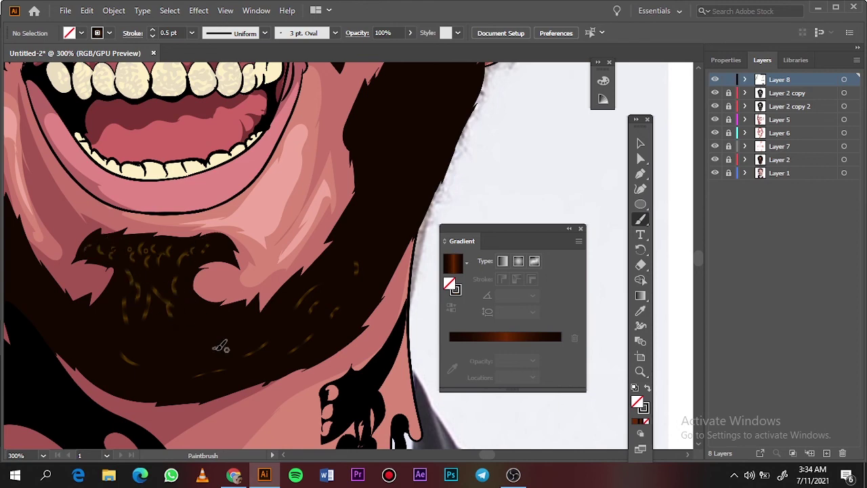
On Layer 7, paint gold strands beside the temple and higher up in the hair
key(ctrl+0)
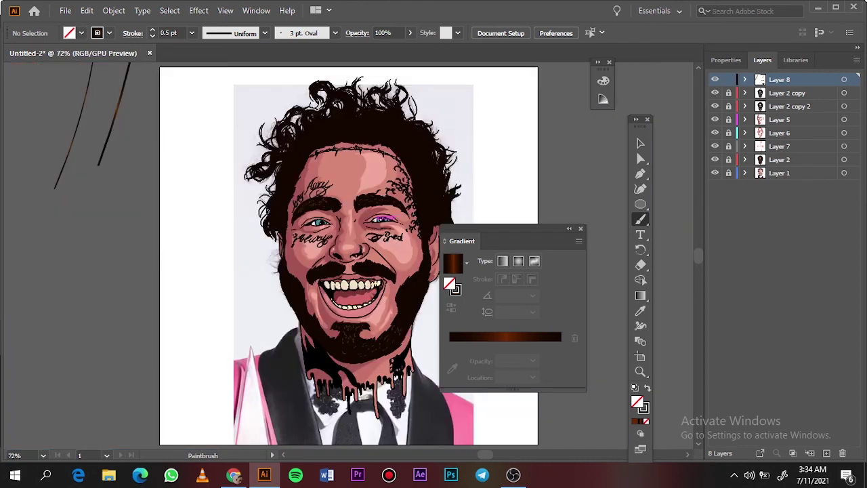
scroll(228, 80, up, 3)
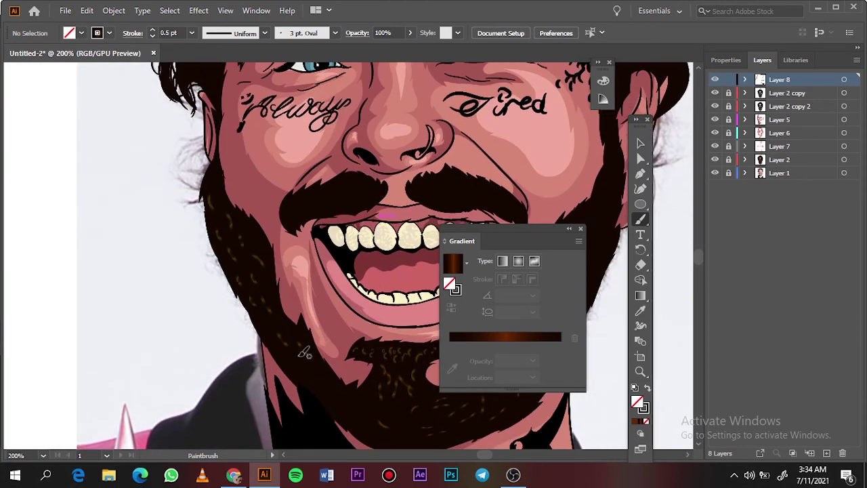
key(ctrl+0)
scroll(337, 279, up, 2)
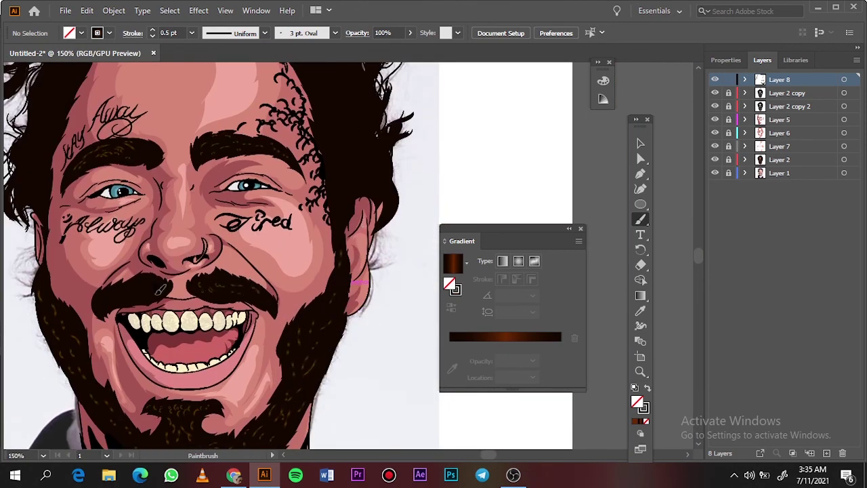
key(ctrl+0)
scroll(382, 158, up, 3)
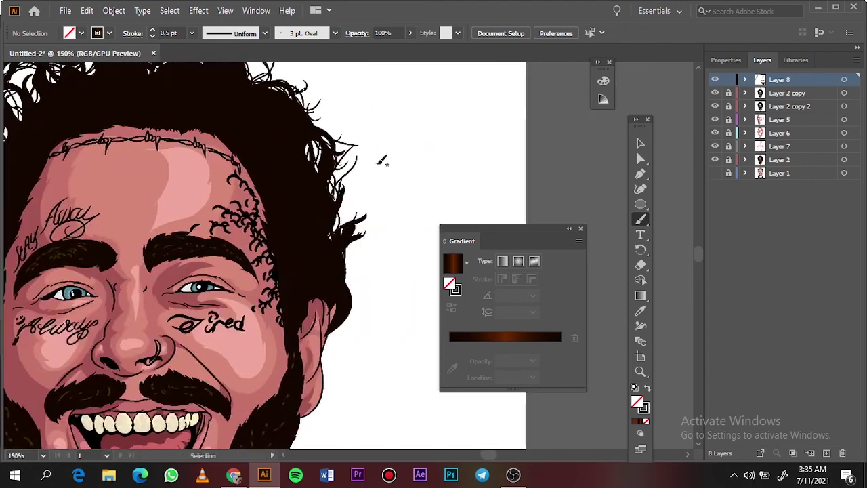
click(834, 145)
scroll(334, 358, up, 3)
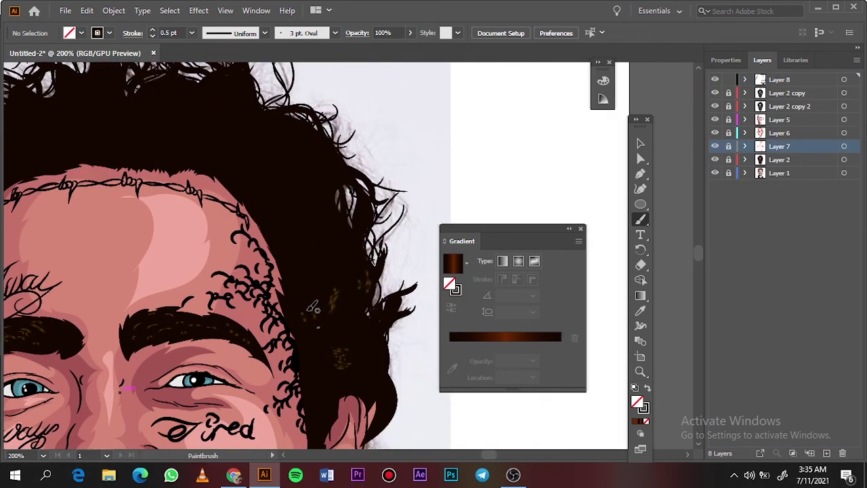
drag(307, 227, 300, 252)
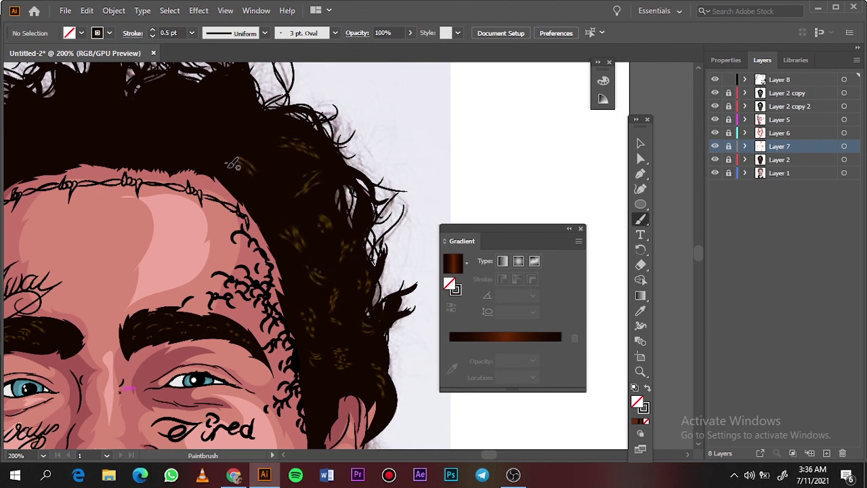
scroll(240, 135, down, 5)
scroll(383, 213, up, 5)
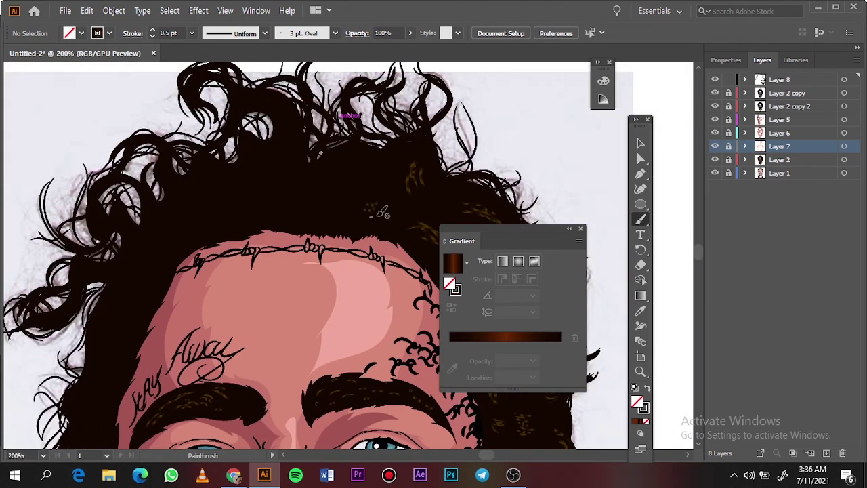
drag(288, 139, 271, 95)
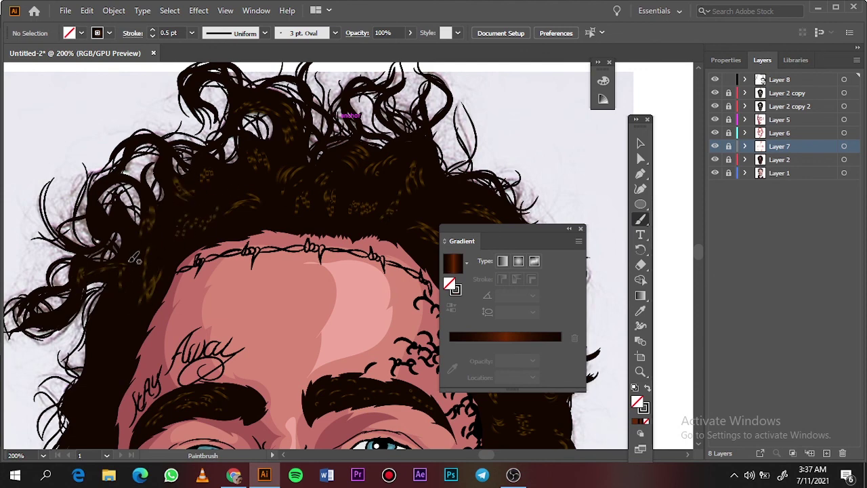
Hide the reference photo layer and fit the whole portrait in view
key(ctrl+0)
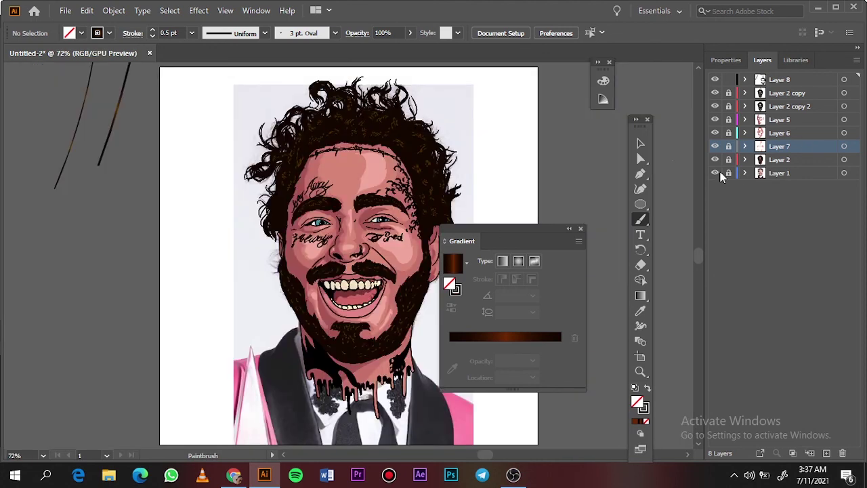
click(715, 173)
scroll(218, 247, up, 5)
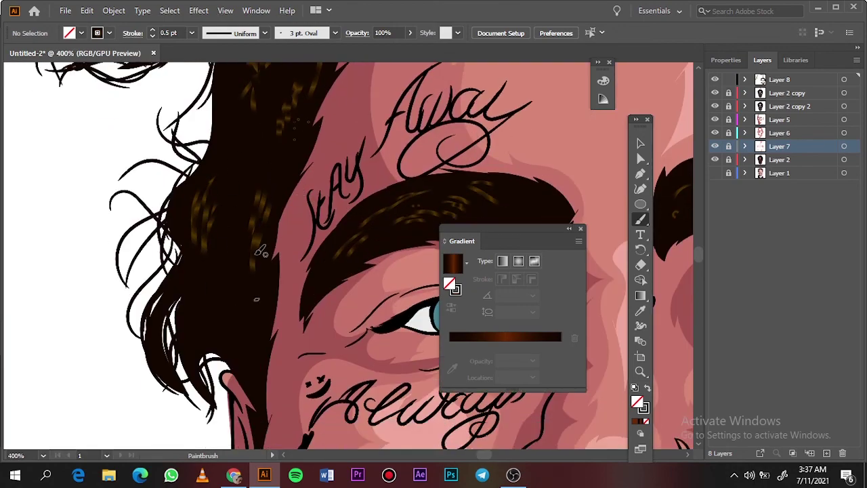
key(ctrl+0)
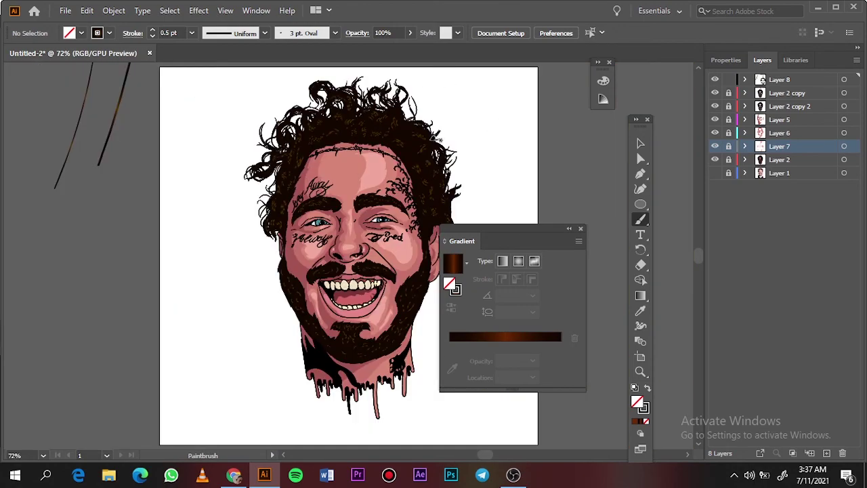
scroll(434, 138, up, 5)
scroll(38, 166, up, 3)
scroll(250, 300, up, 3)
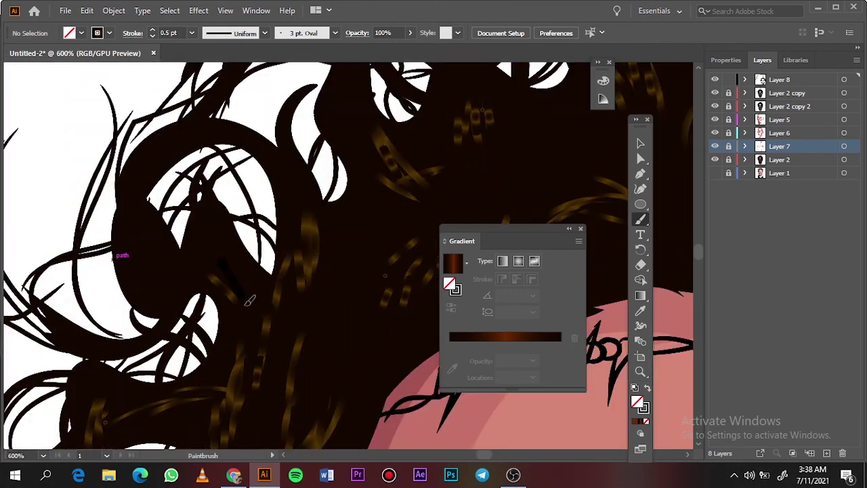
scroll(357, 120, down, 5)
key(ctrl+0)
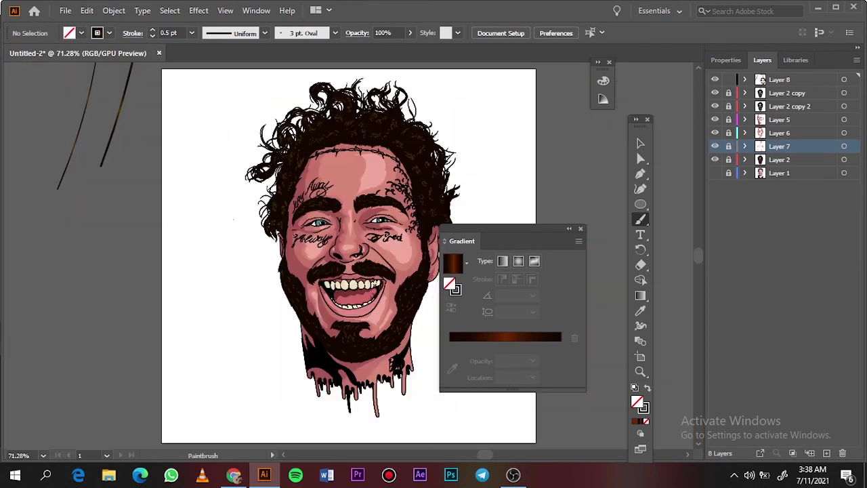
scroll(352, 108, up, 5)
key(ctrl+0)
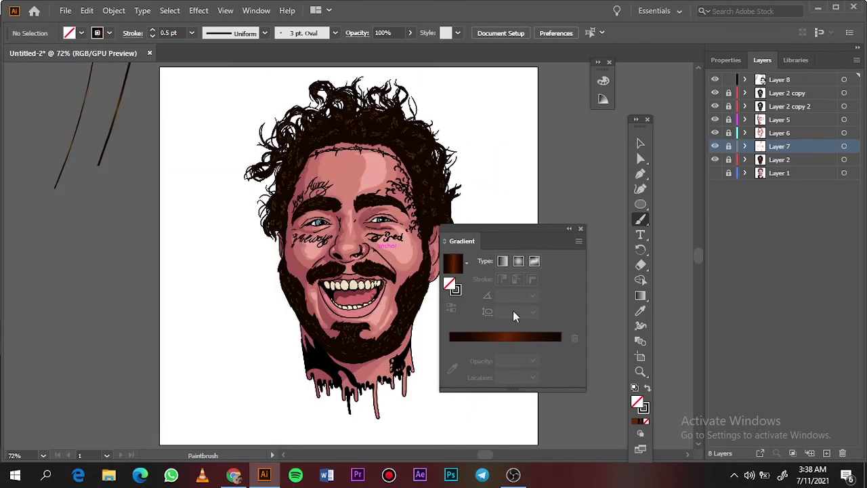